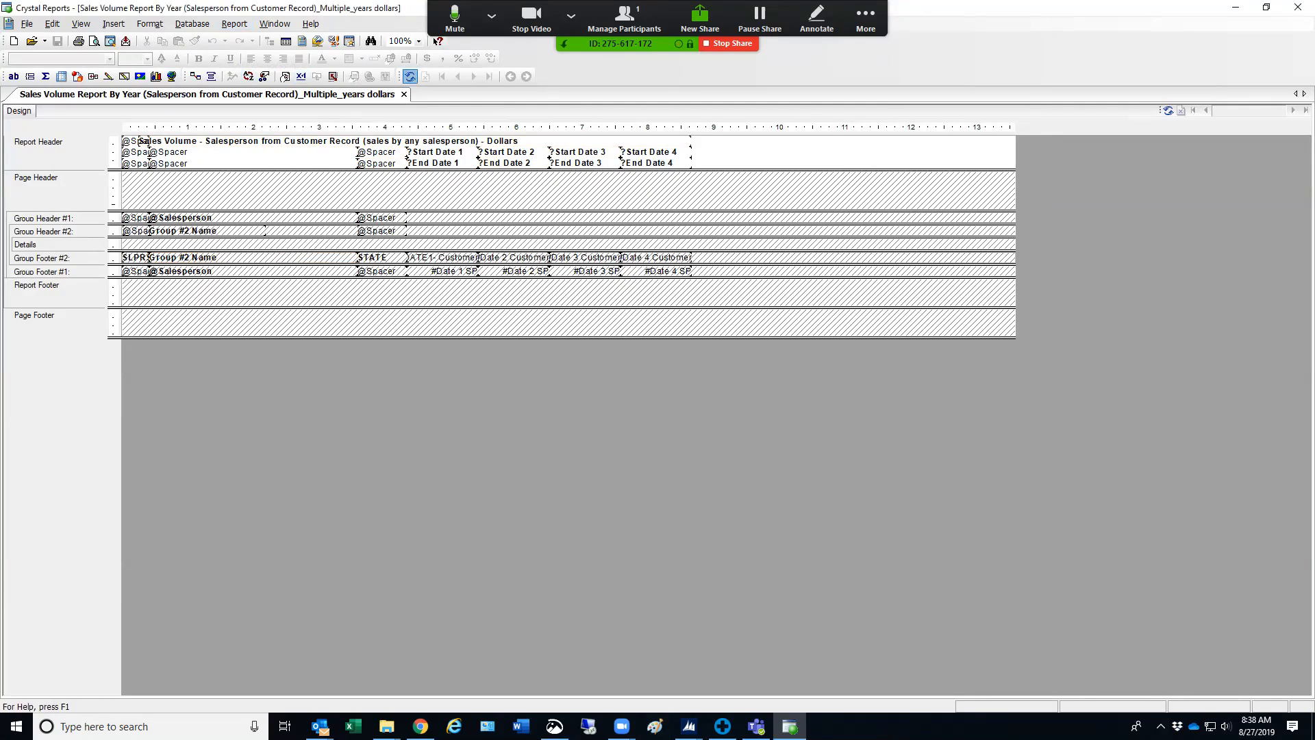
Refresh the report and set the first date range from 2019-01-01 to 2019-08-23
click(410, 76)
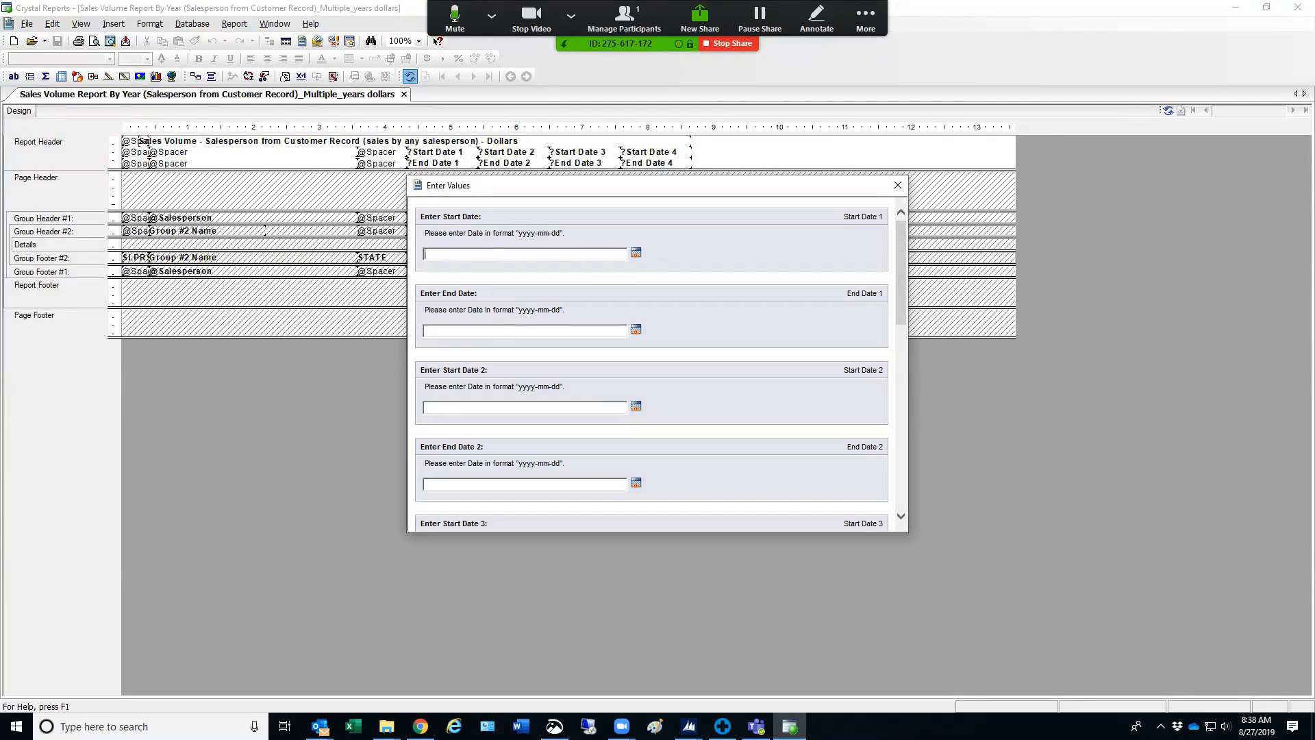
text(2019-01-01)
key(Tab)
text(2019-08-232018-01-01)
Set the second date range from 2018-01-01 to 2018-08-23
key(Tab)
text(2018-08-23)
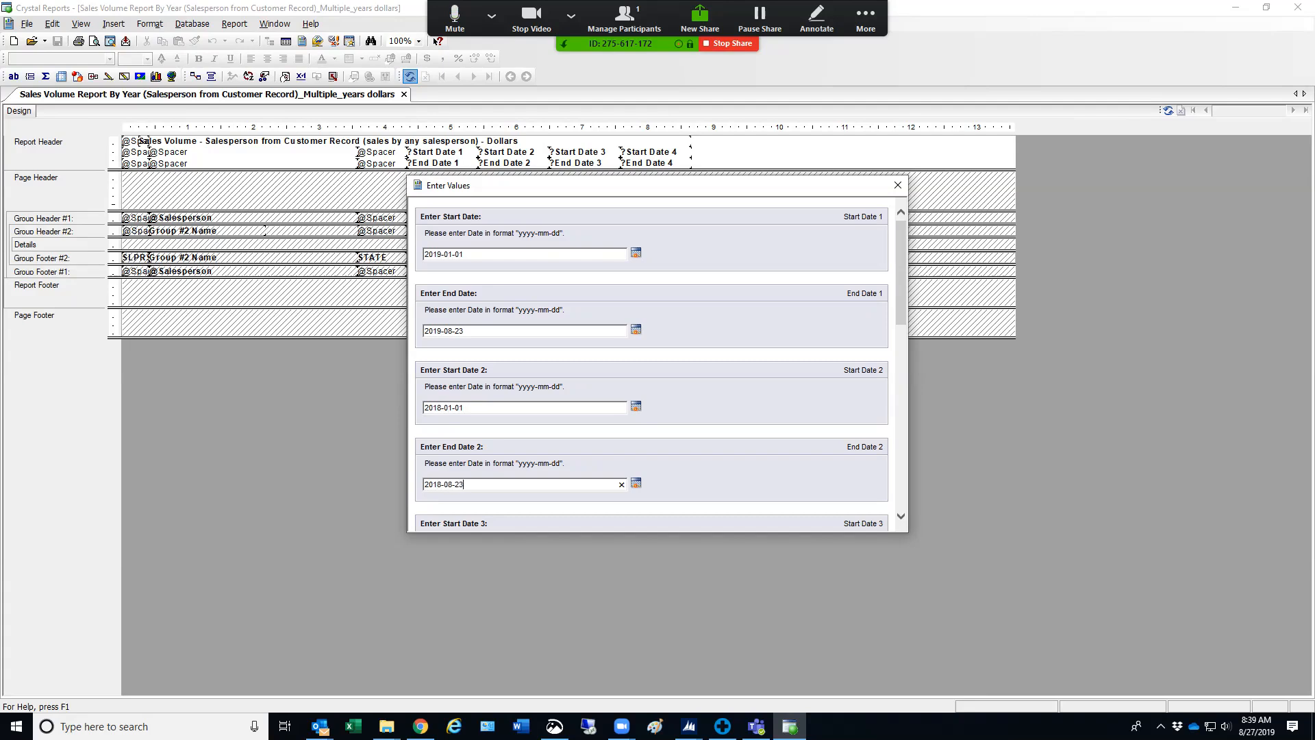
Set the third date range to the full year, from 2018-01-01 to 2018-12-31
scroll(660, 364, down, 3)
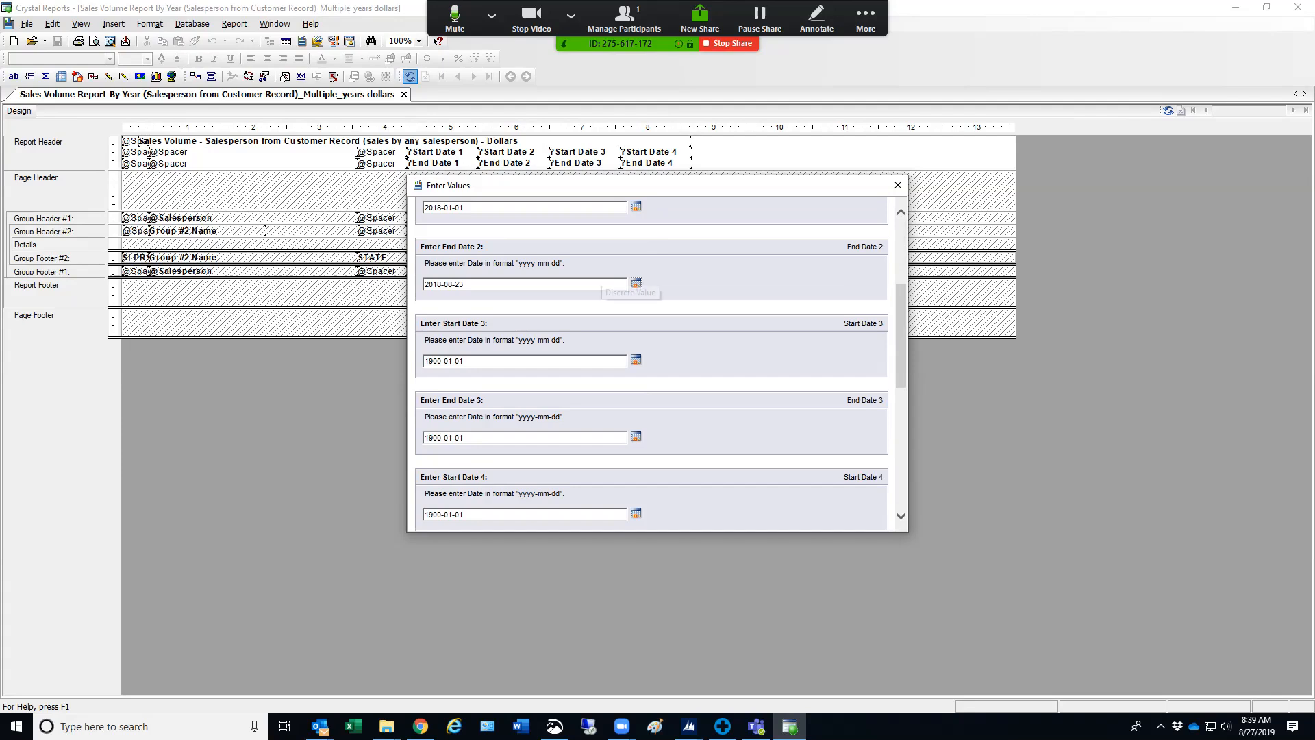
scroll(660, 365, up, 3)
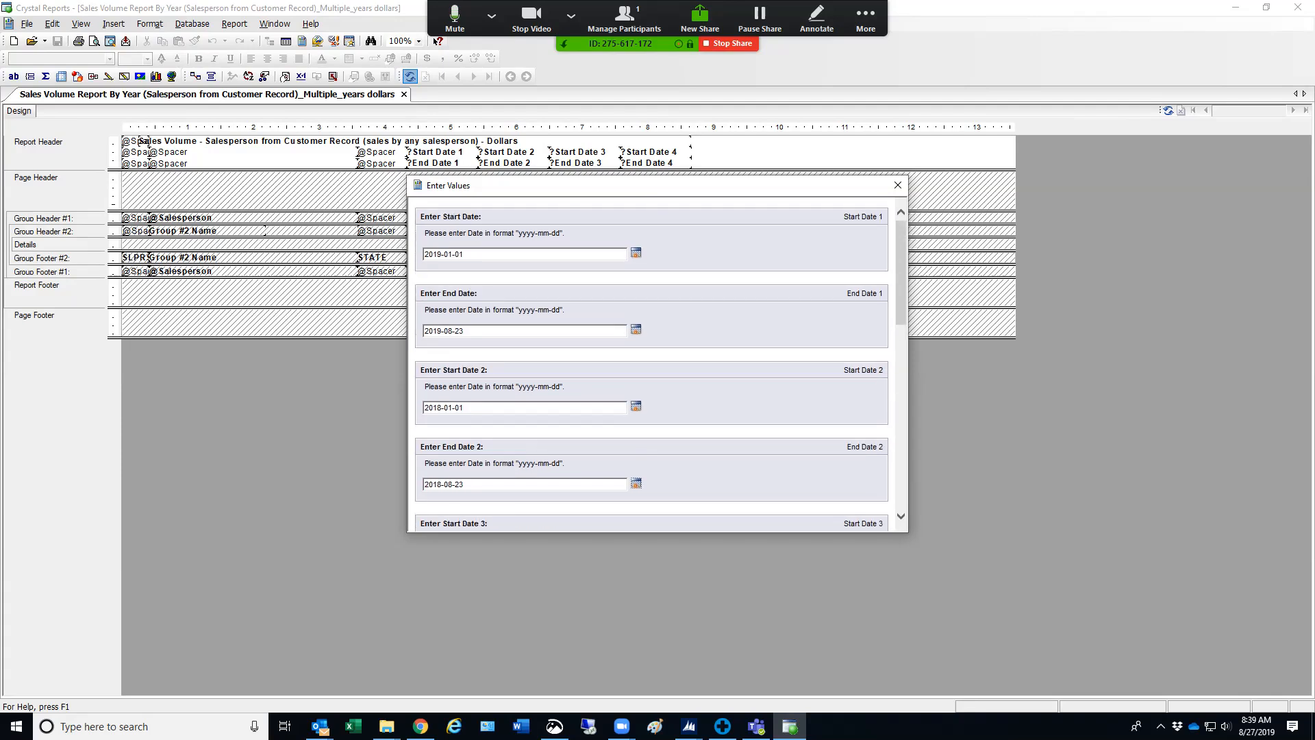
scroll(660, 364, down, 1)
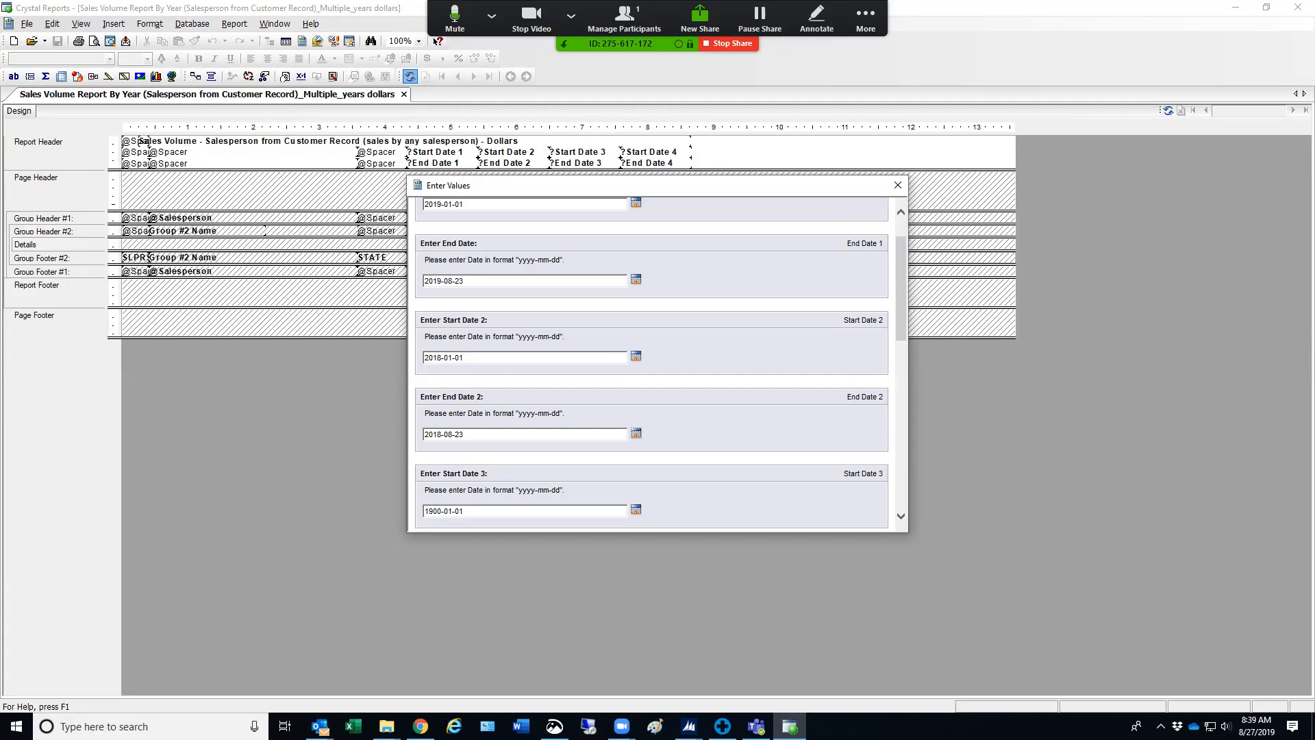
scroll(657, 363, down, 6)
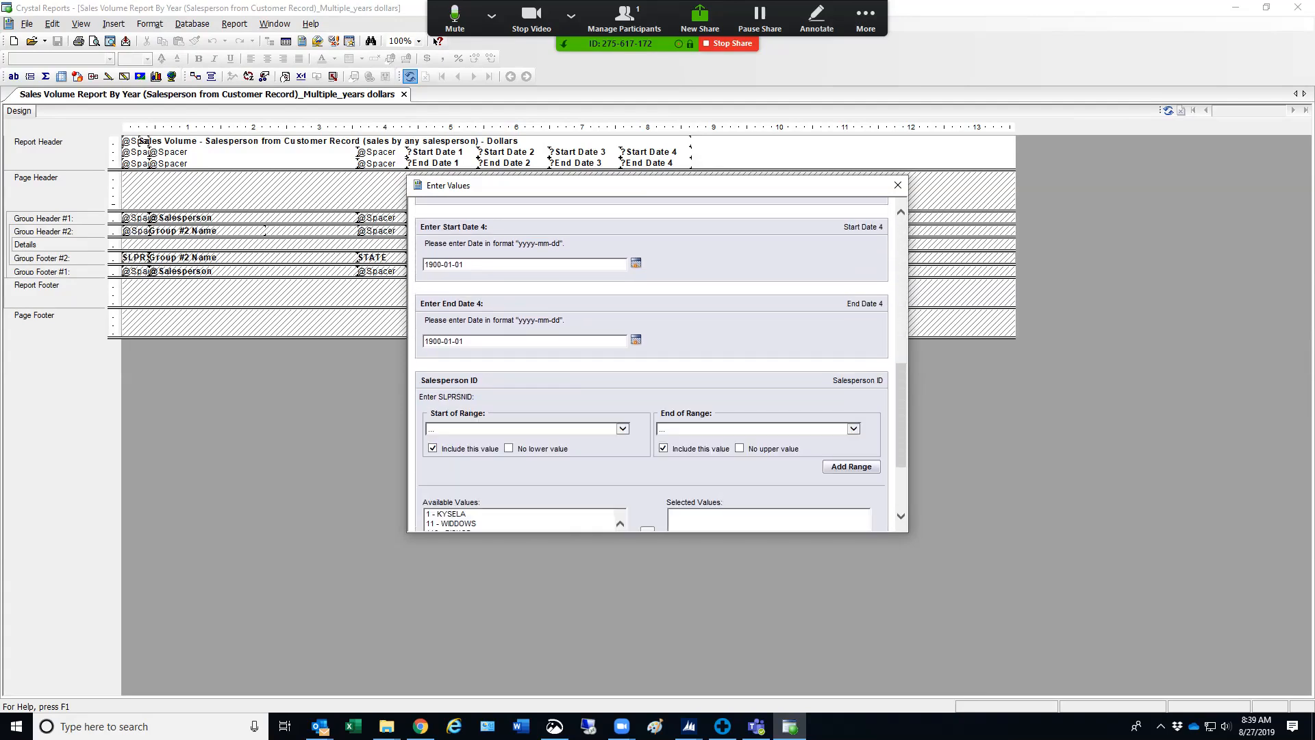
scroll(657, 363, up, 3)
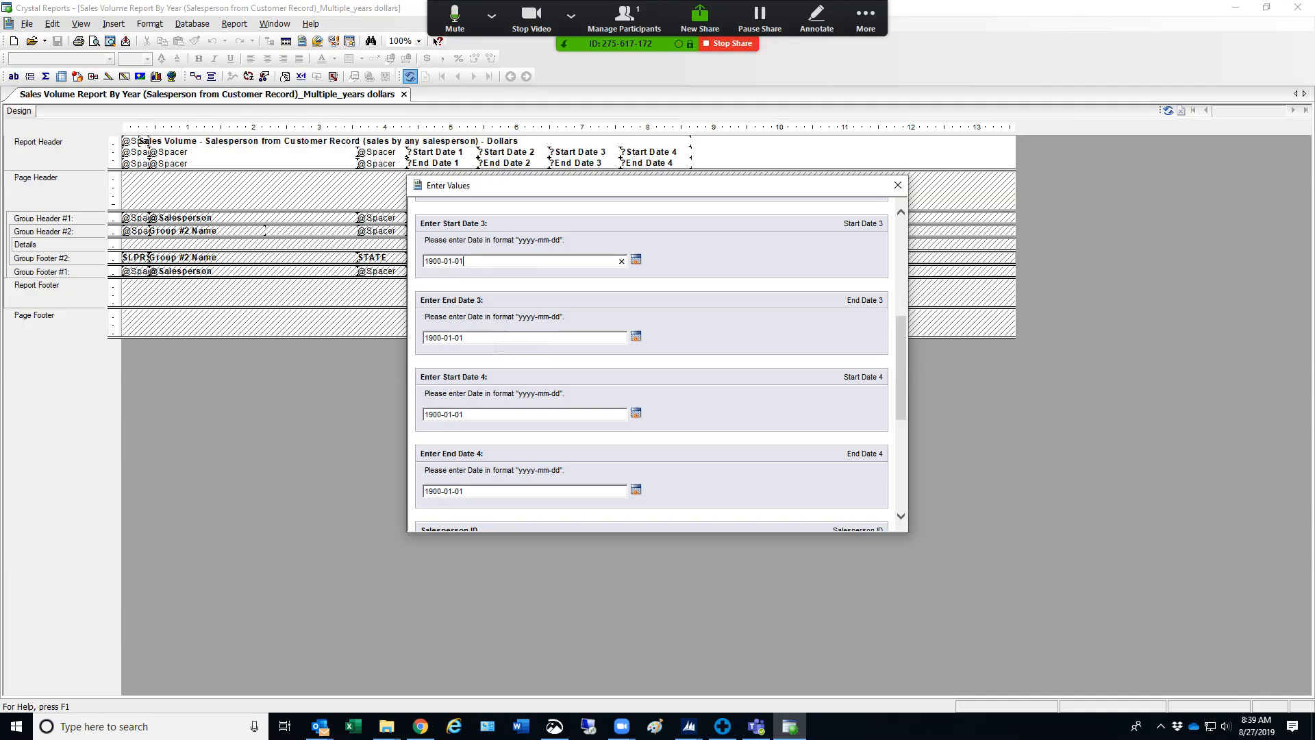
key(ctrl+a)
text(2018-12-)
key(BackSpace)
key(BackSpace)
key(BackSpace)
text(01-01)
key(Tab)
text(2018-12-31)
Add a Salesperson ID range starting at 1 and ending at 91 to the selected values
scroll(651, 363, down, 1)
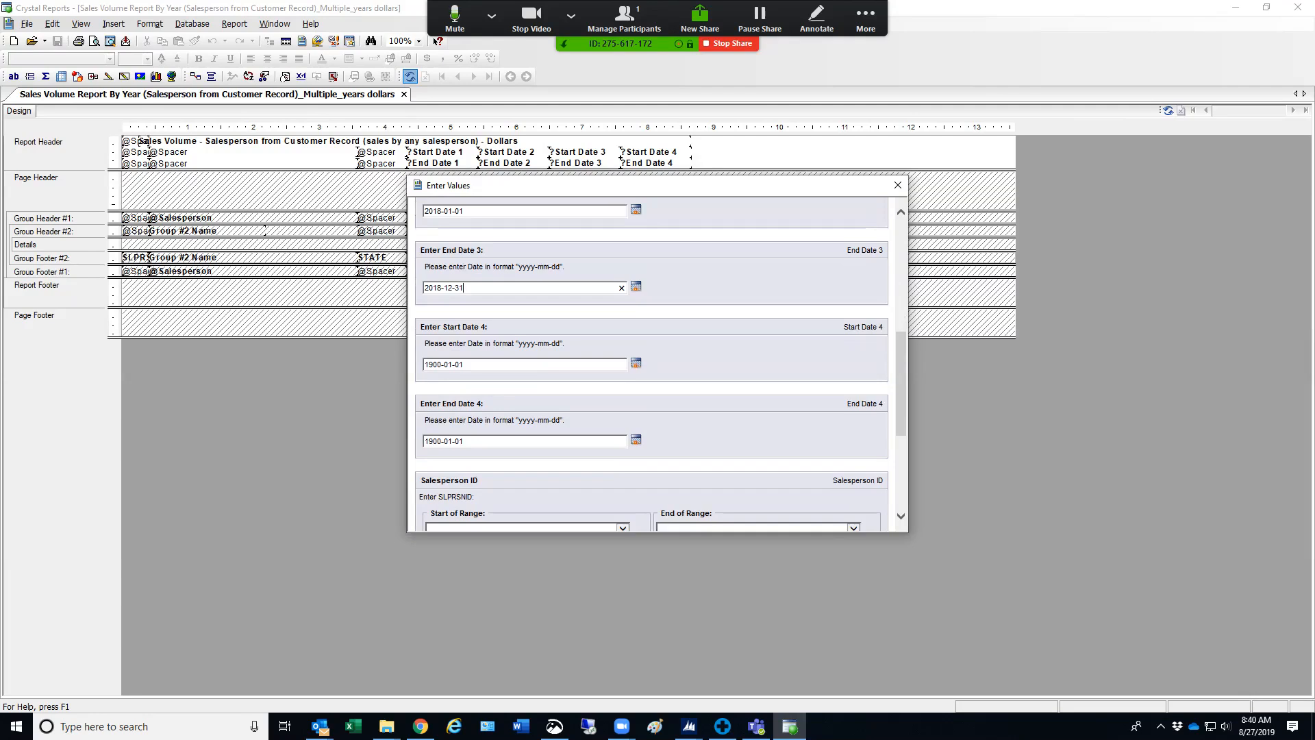
scroll(650, 363, down, 4)
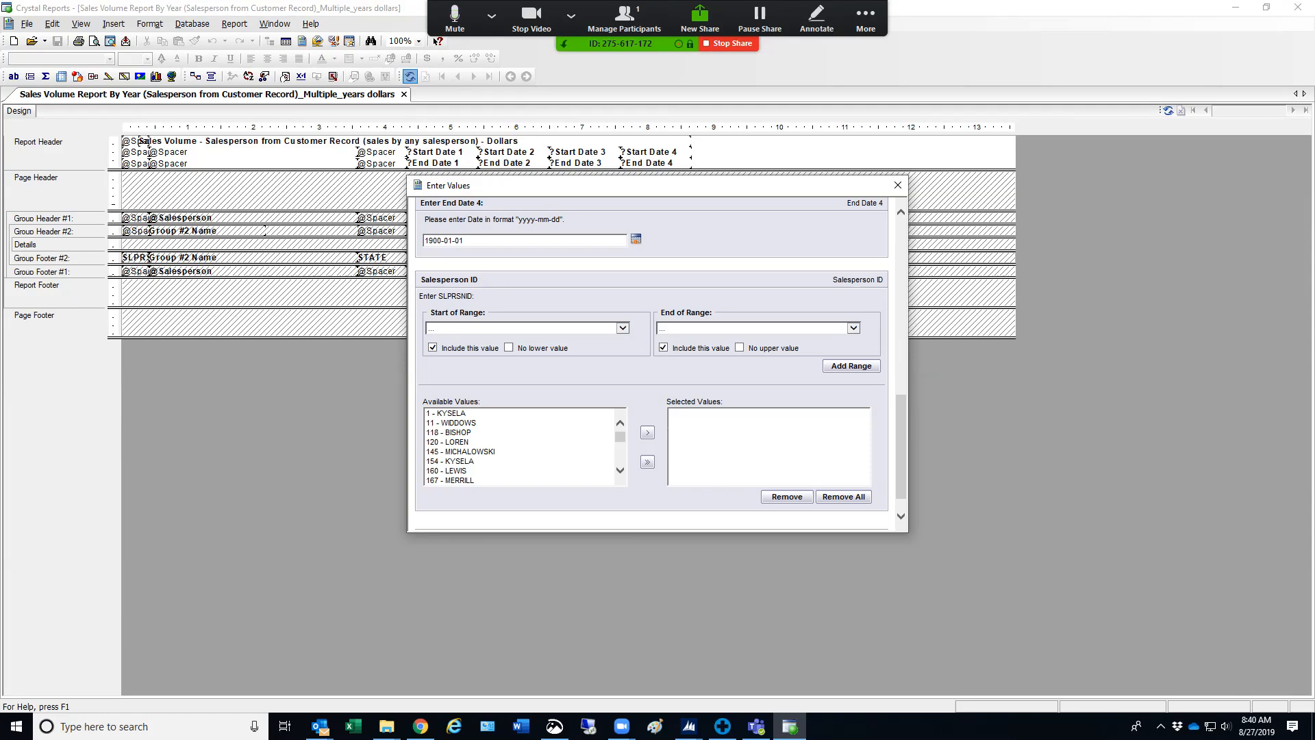
click(622, 328)
click(479, 337)
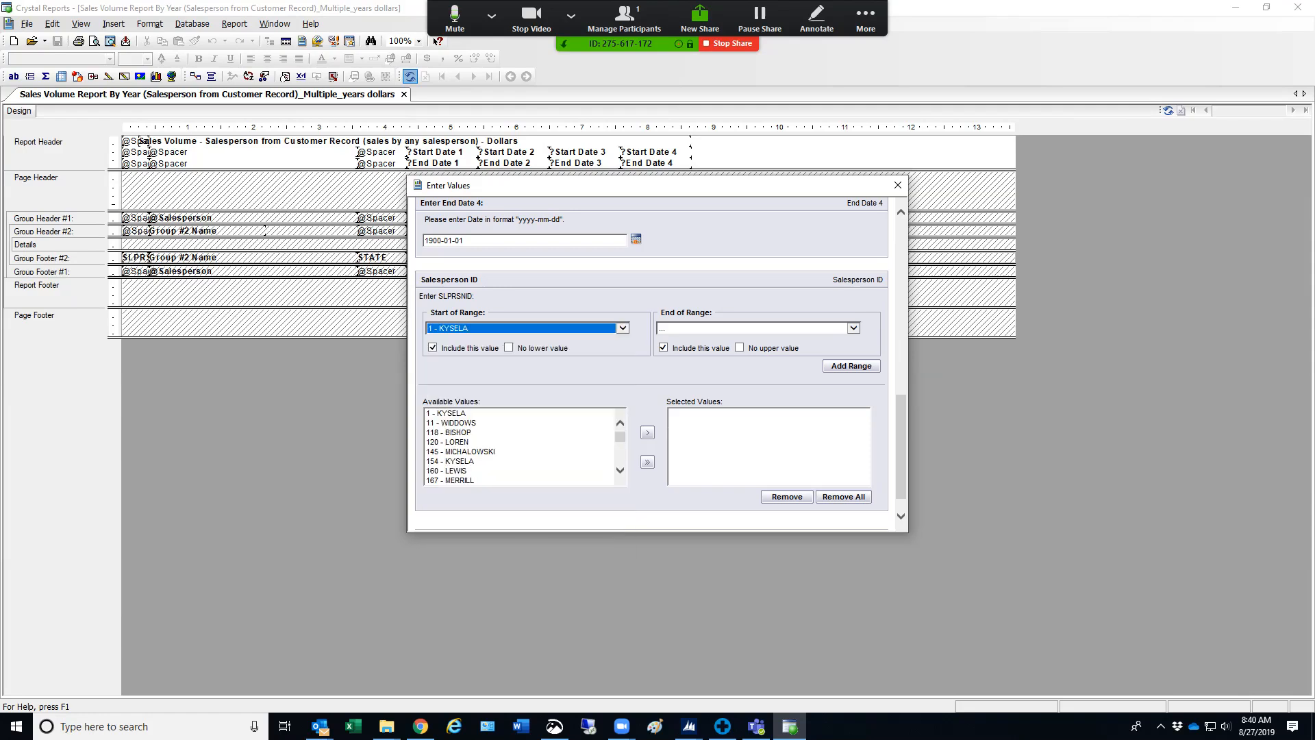
click(853, 328)
scroll(767, 489, down, 20)
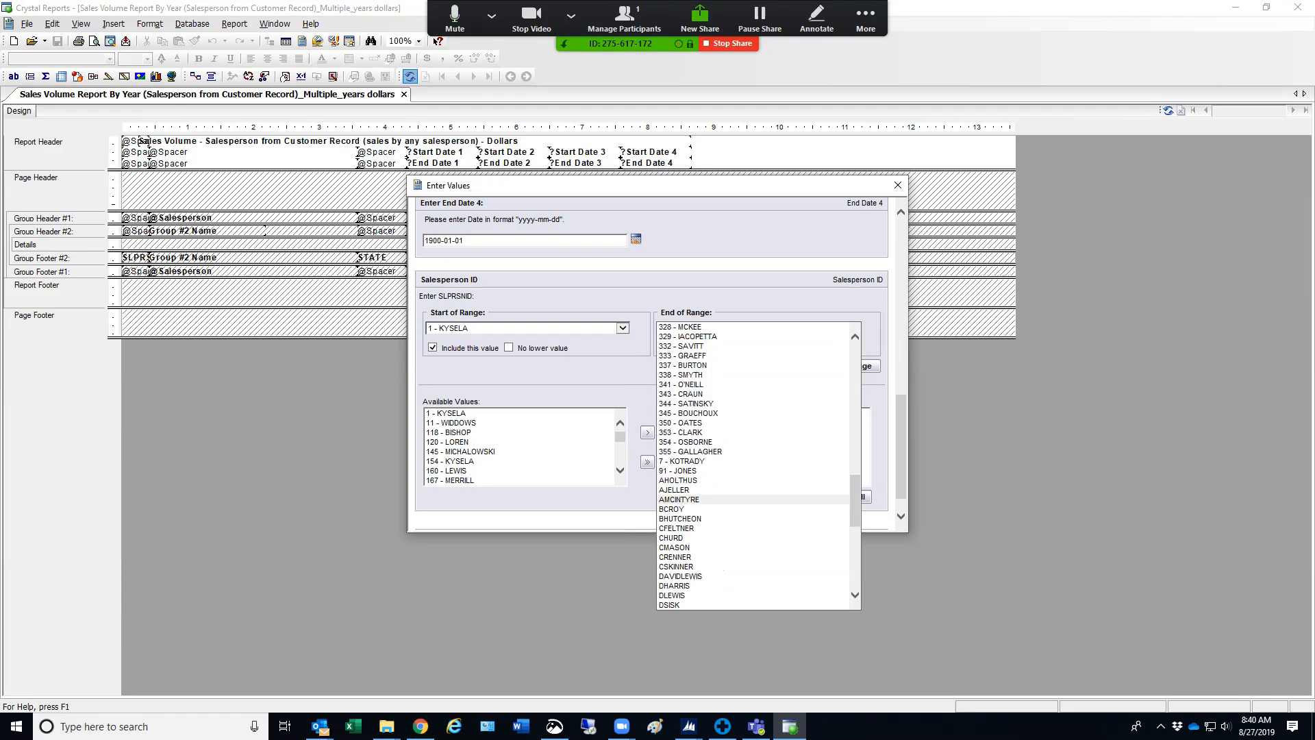
click(678, 471)
click(851, 366)
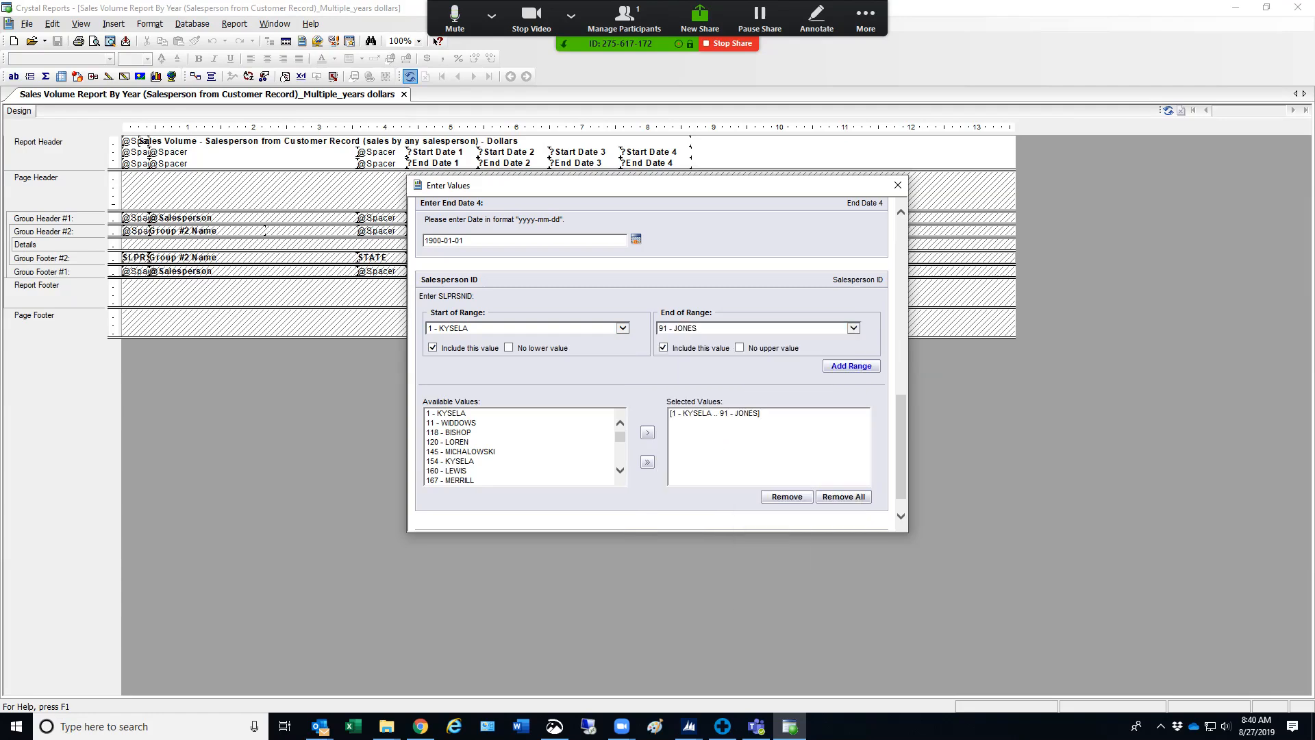
Run the report with the entered parameters and look through its first two pages
scroll(660, 364, down, 1)
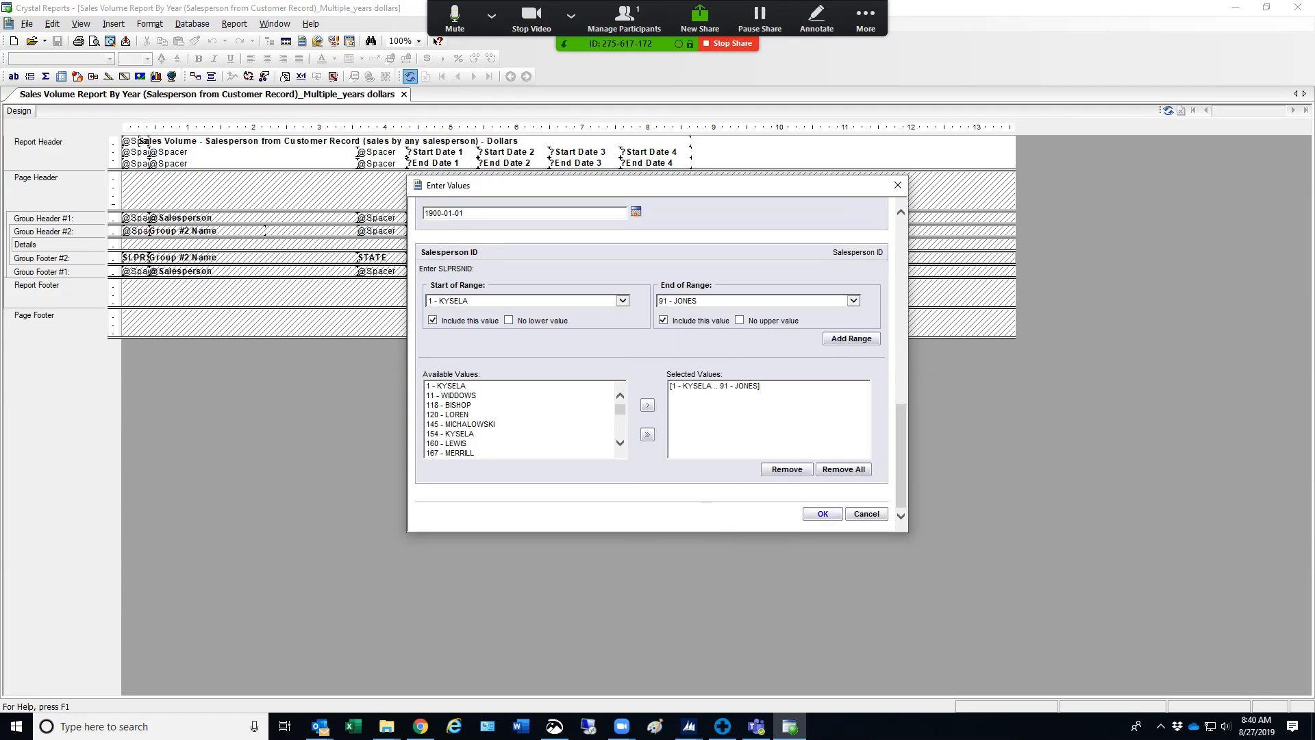
key(Return)
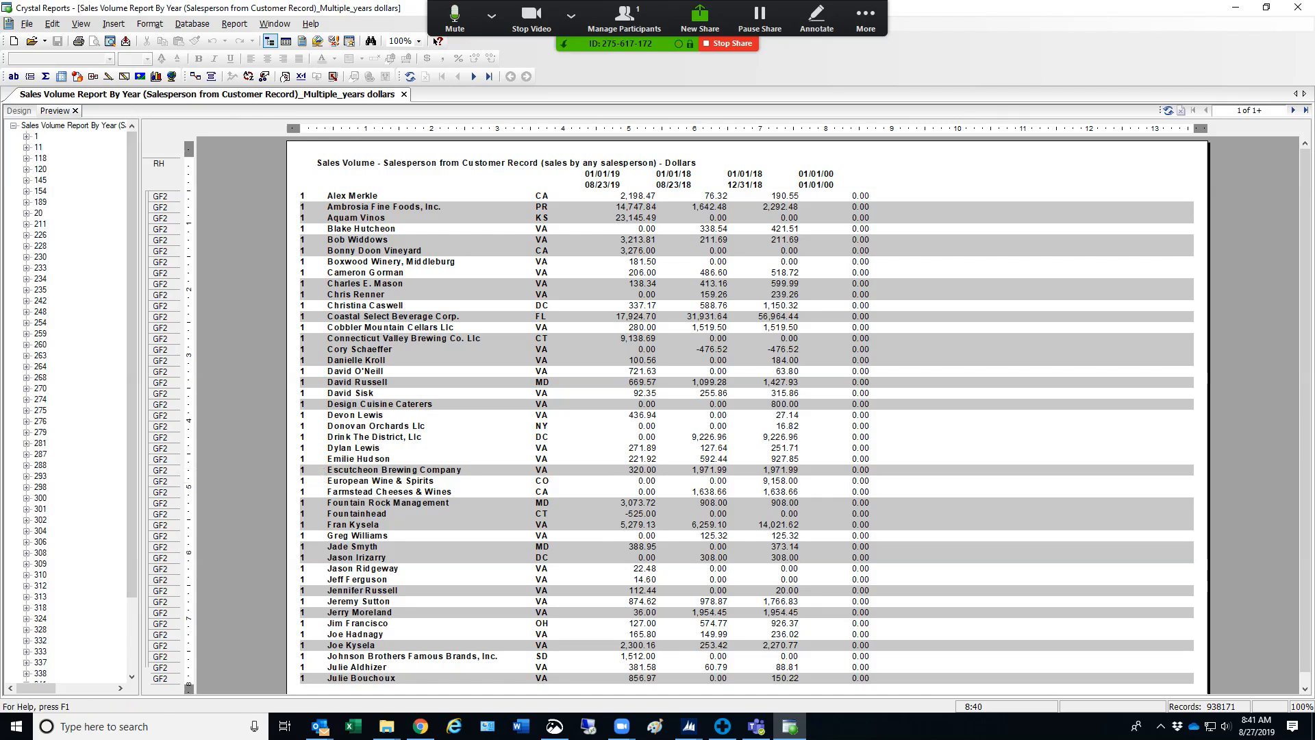
click(1293, 110)
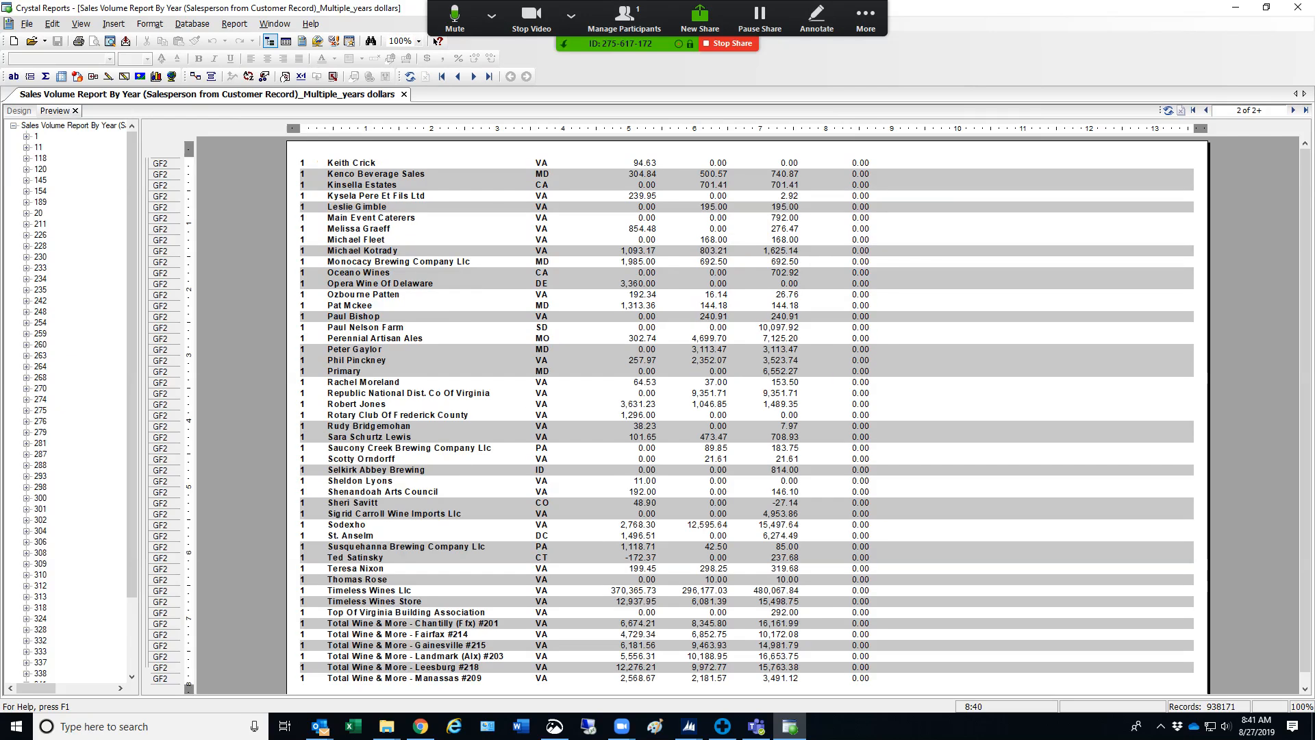
click(1205, 110)
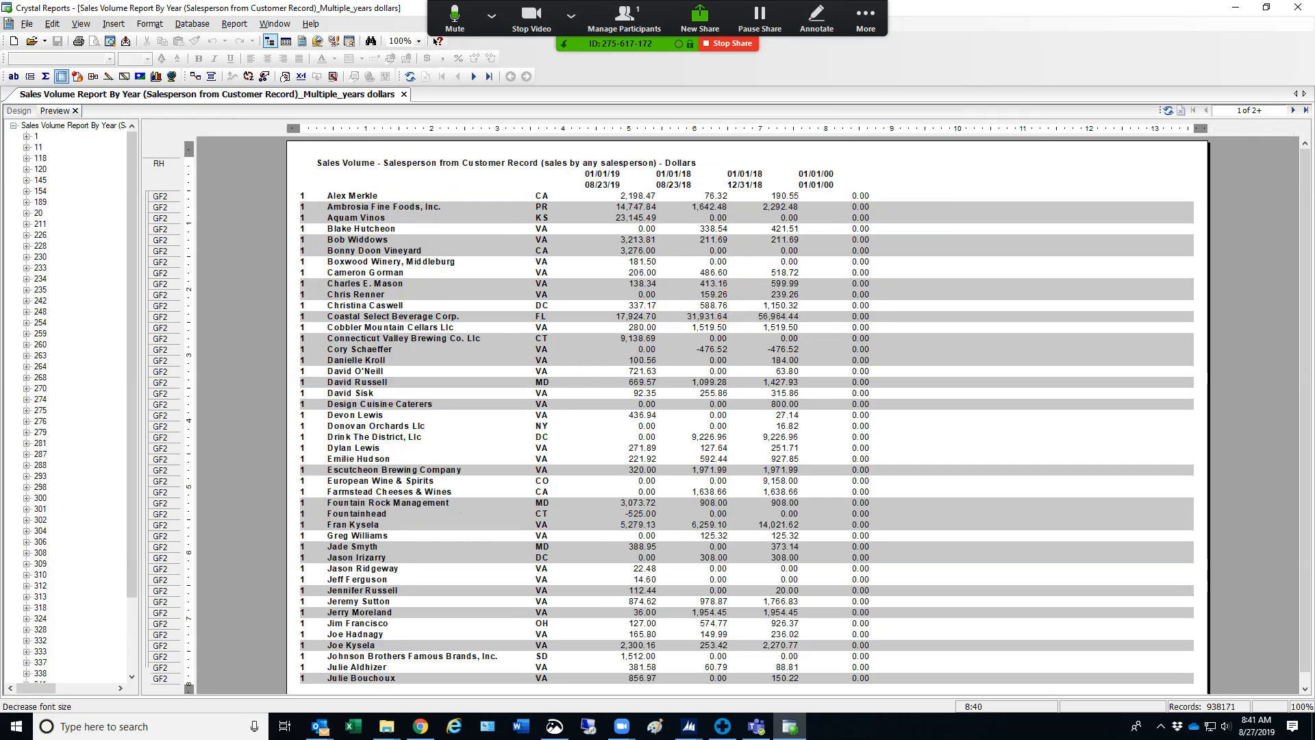
Export the report to a disk file in Microsoft Excel 97-2000 (XLS) format with the default Excel format options
click(125, 41)
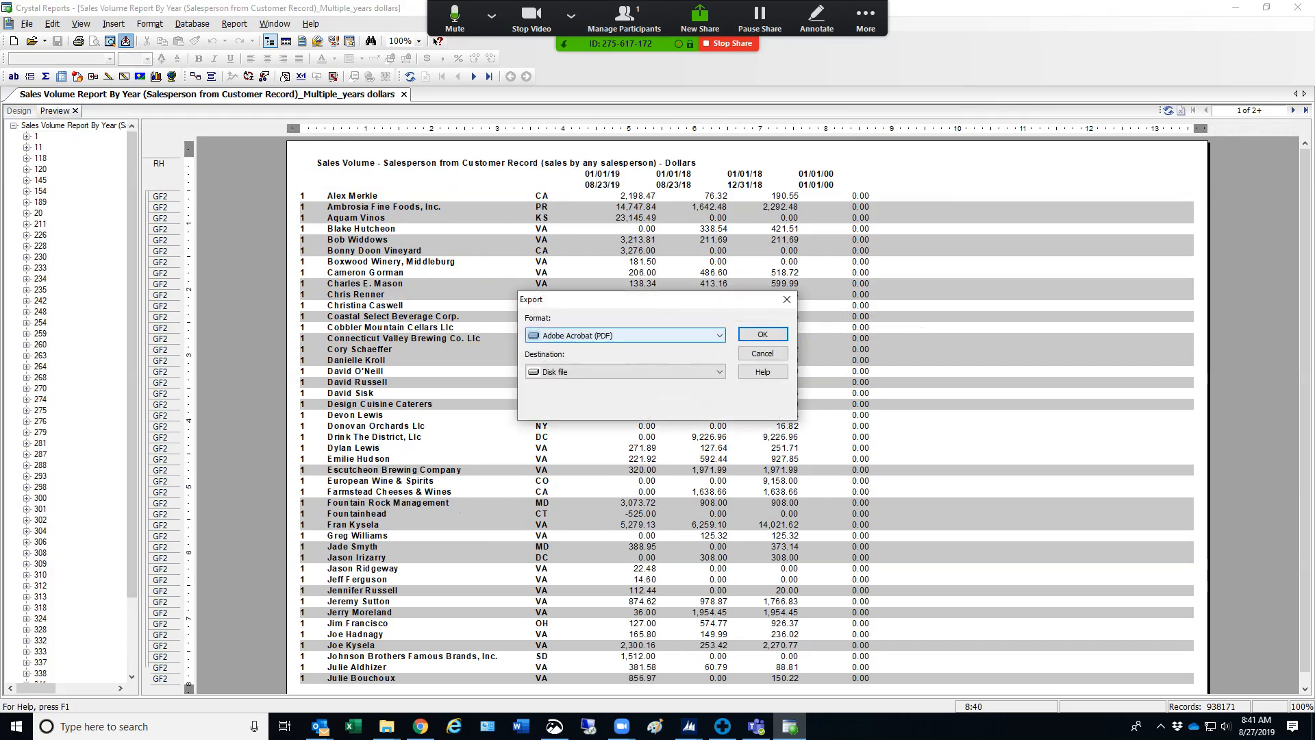
click(624, 335)
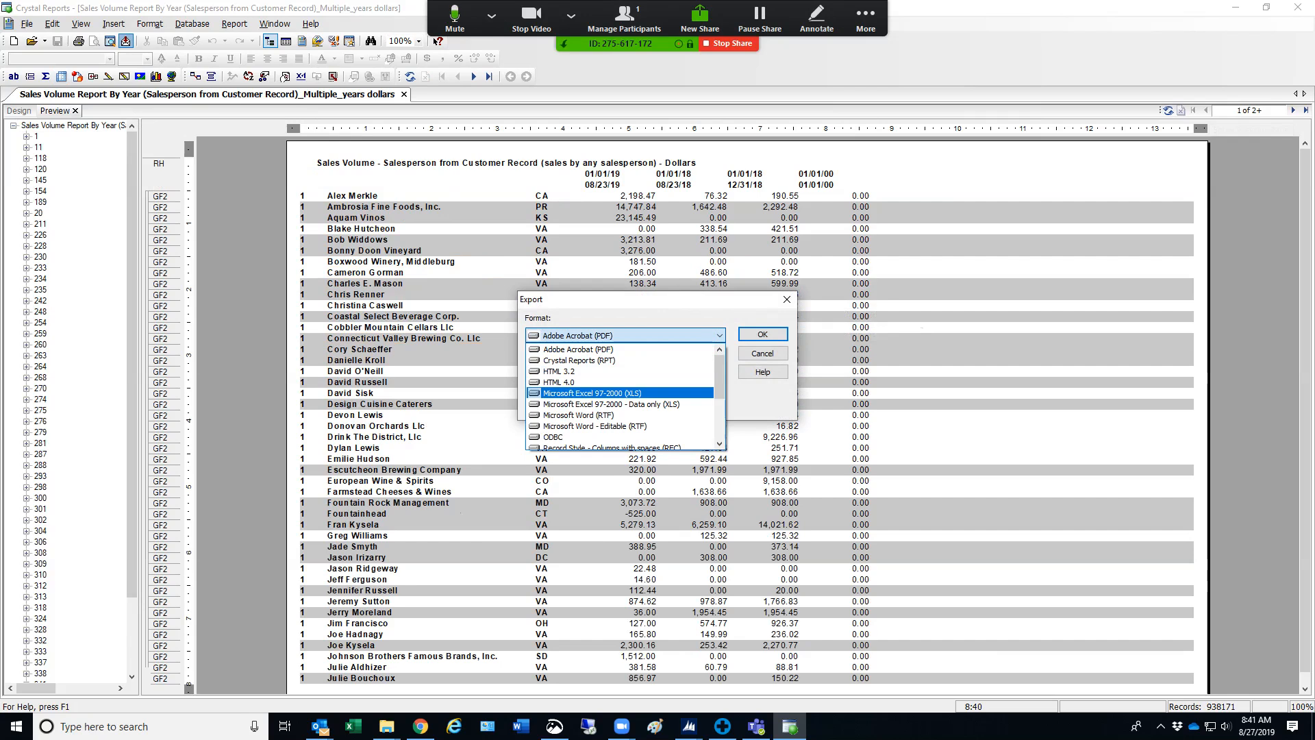
click(593, 393)
click(762, 335)
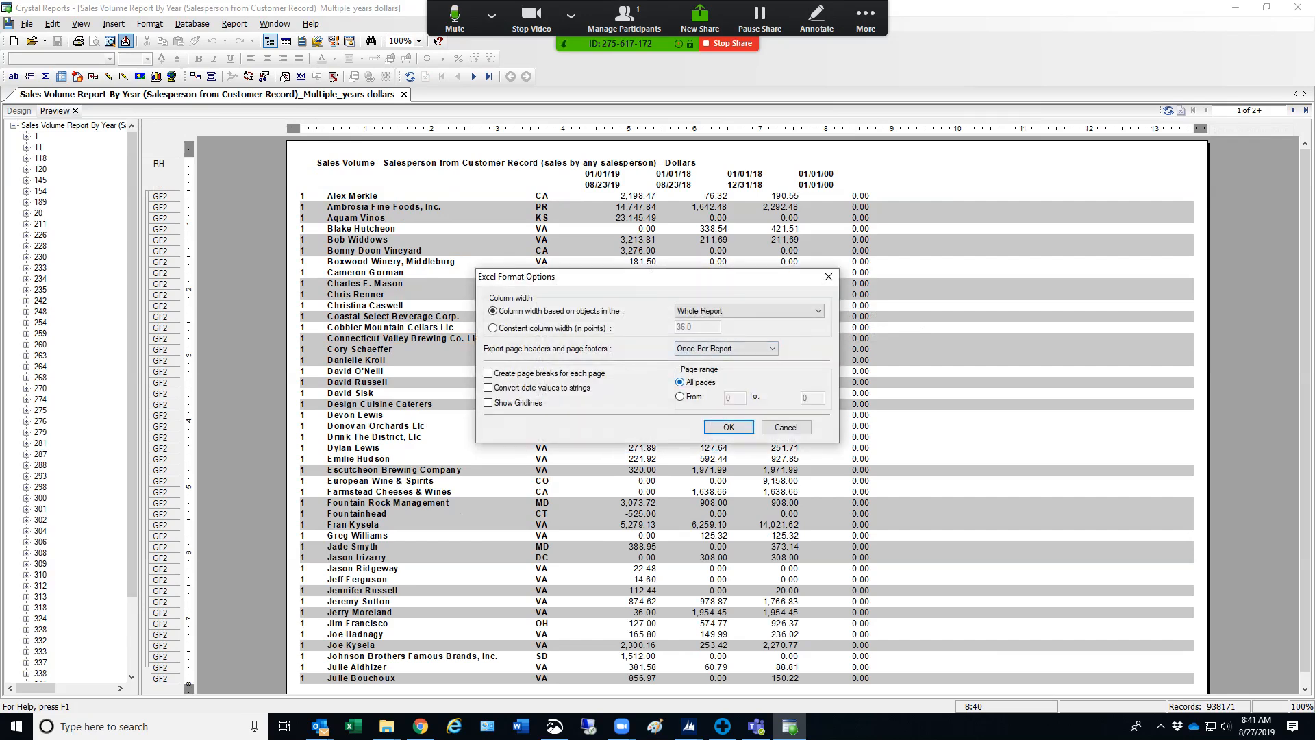
key(Return)
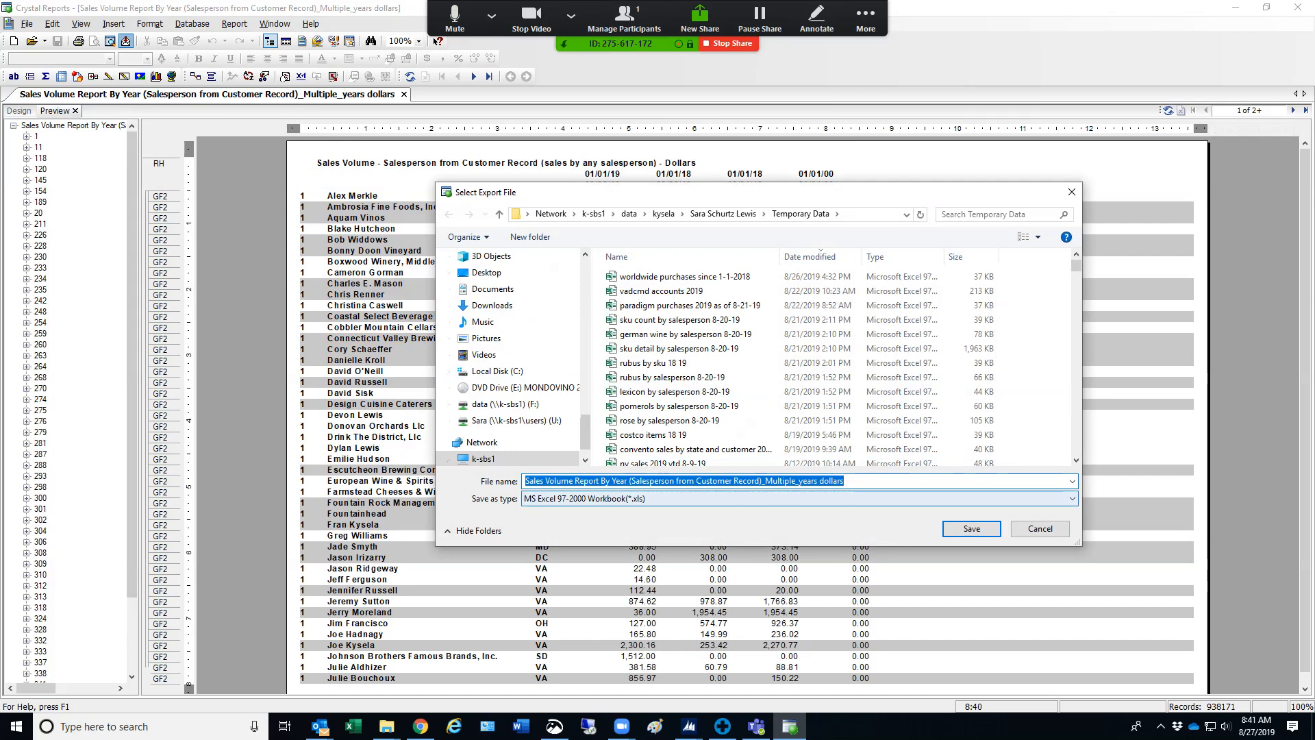
Append 8-23-19 to the suggested export file name and save it in the Temporary Data folder
click(856, 480)
text(8-23)
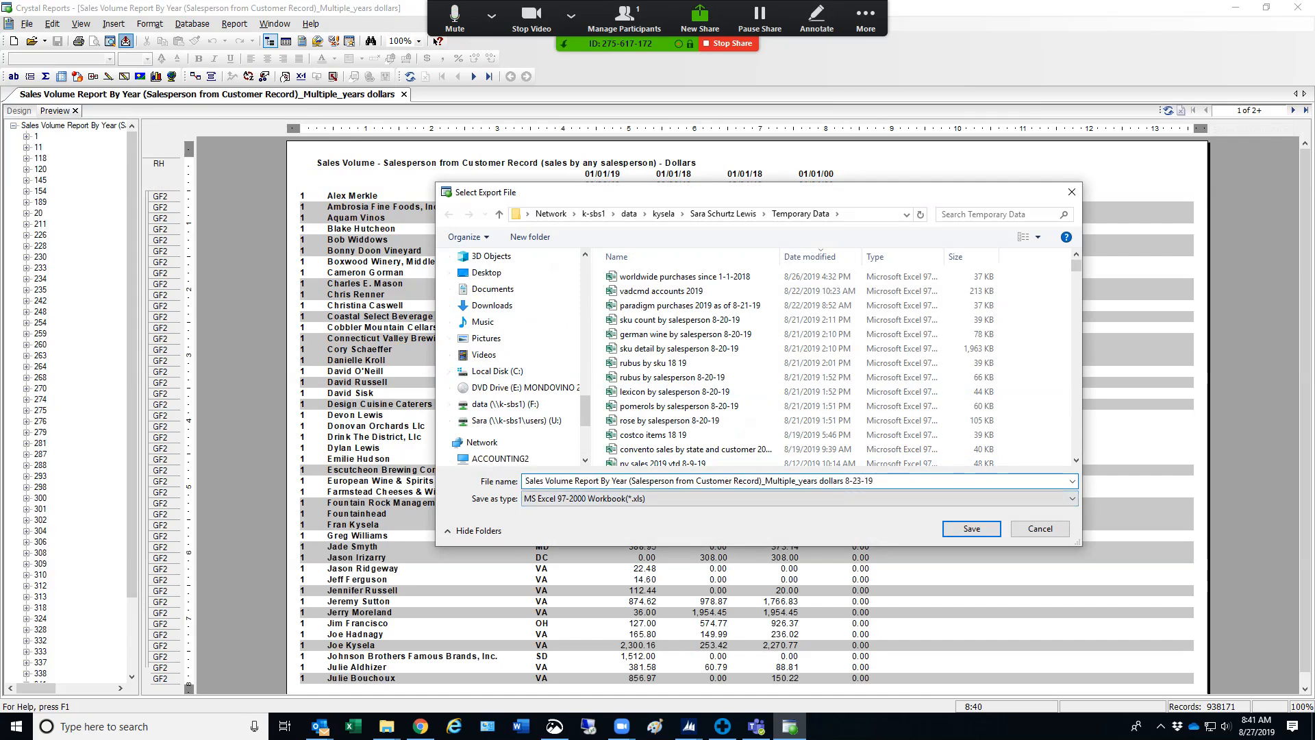
text(-19)
key(Return)
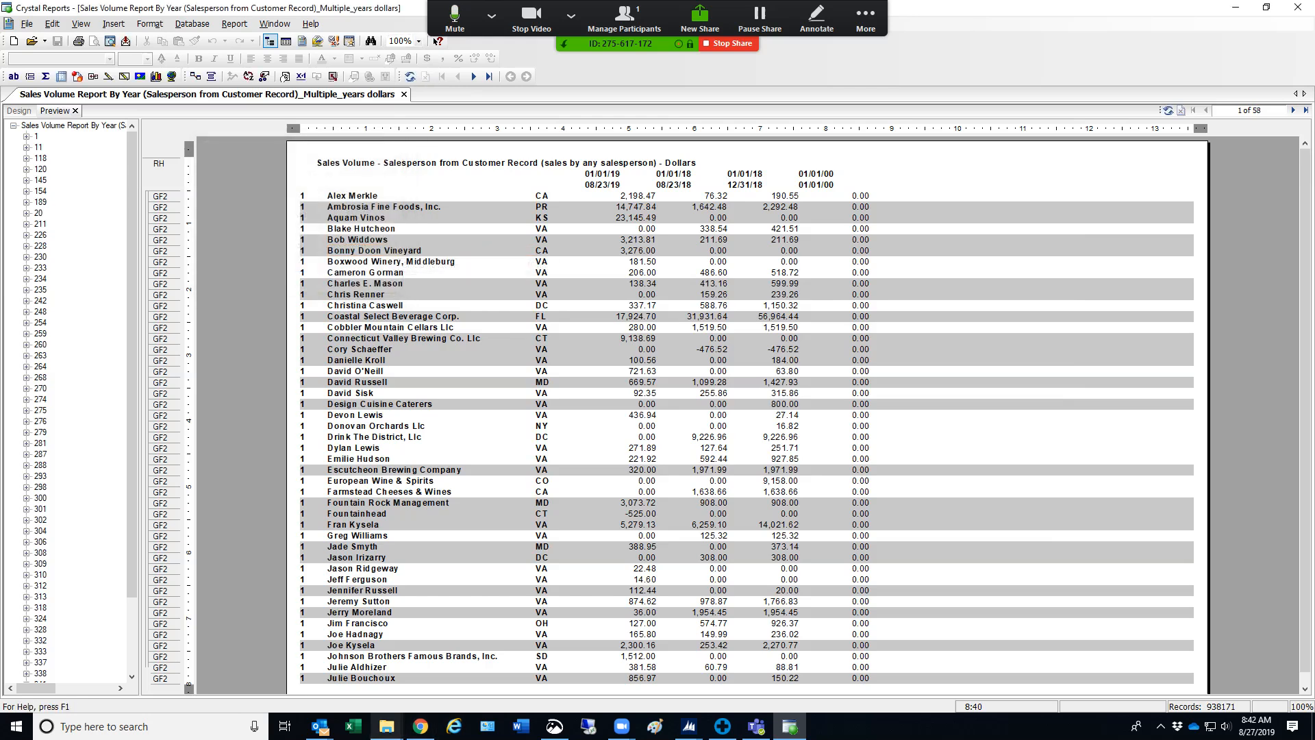
Switch to File Explorer and open the exported sales volume workbook from the Temporary Data folder in Excel
mouse_move(386, 726)
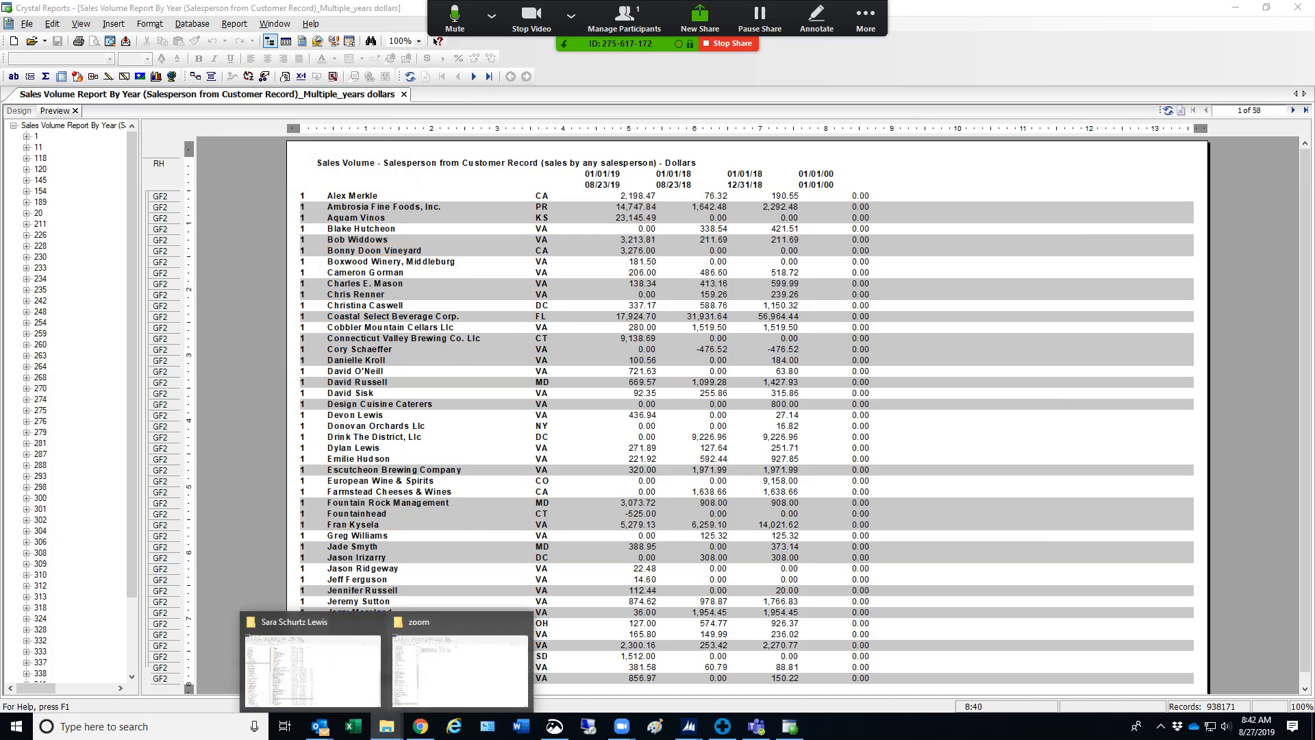
click(301, 654)
click(64, 401)
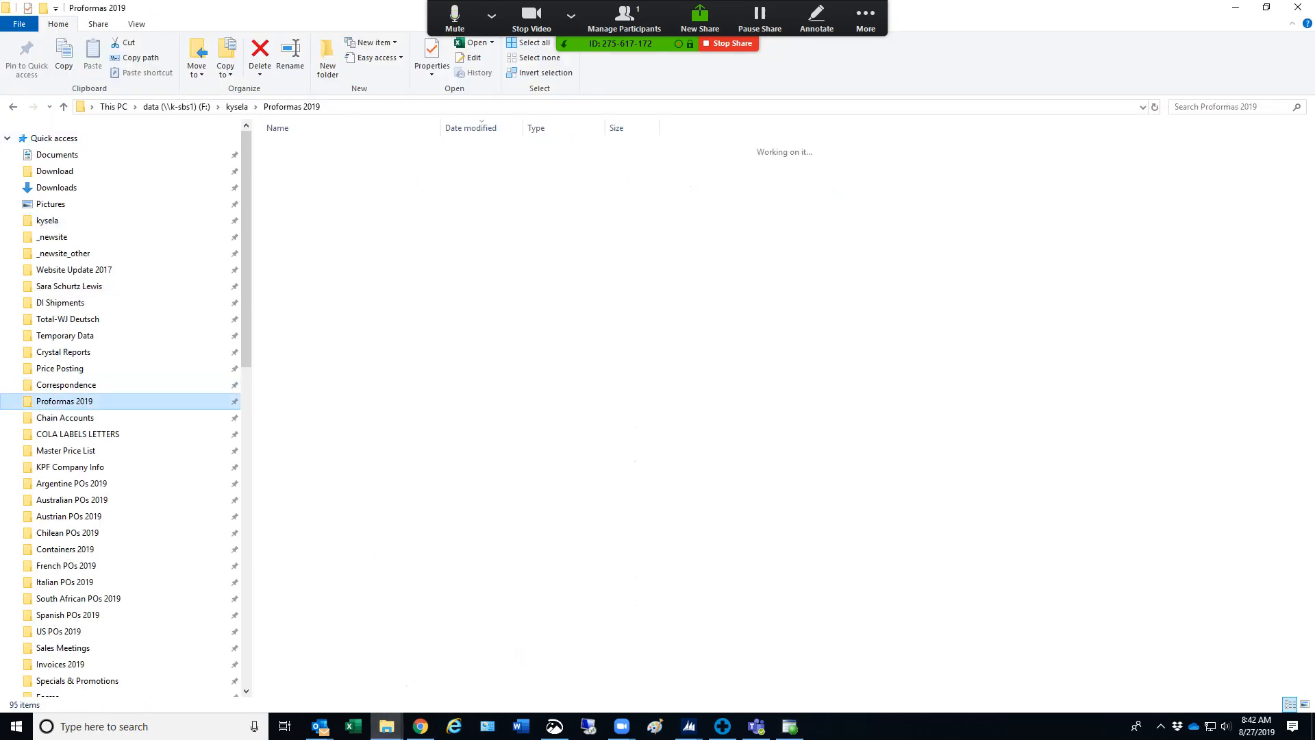
click(65, 336)
click(329, 148)
double_click(328, 148)
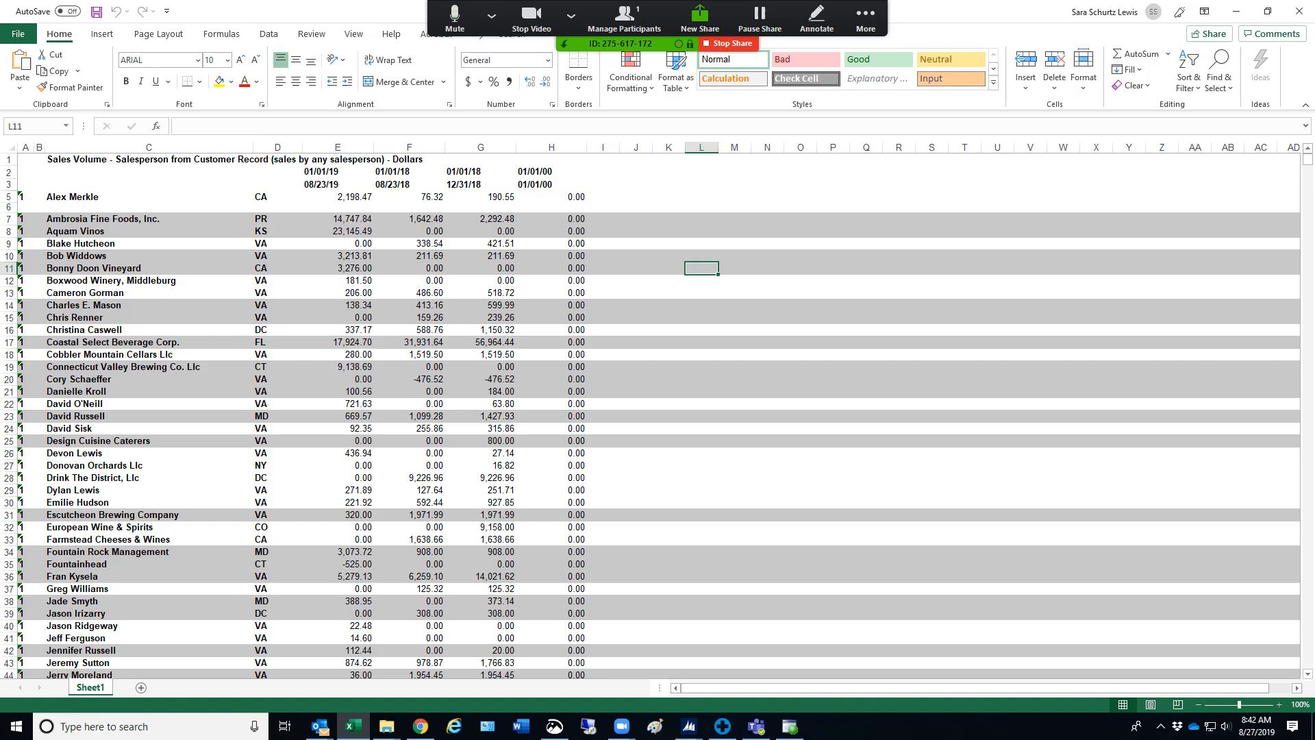
Delete column H, which holds the unused fourth date range
click(551, 147)
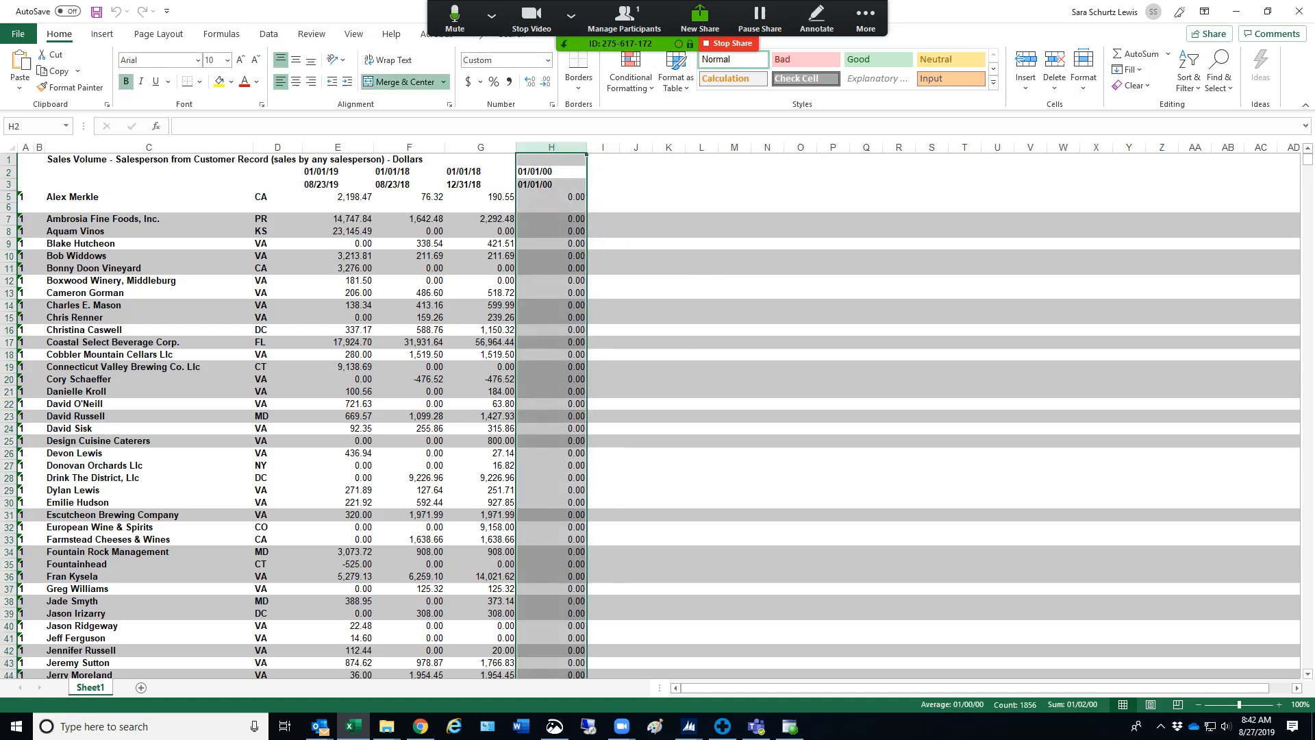
right_click(548, 147)
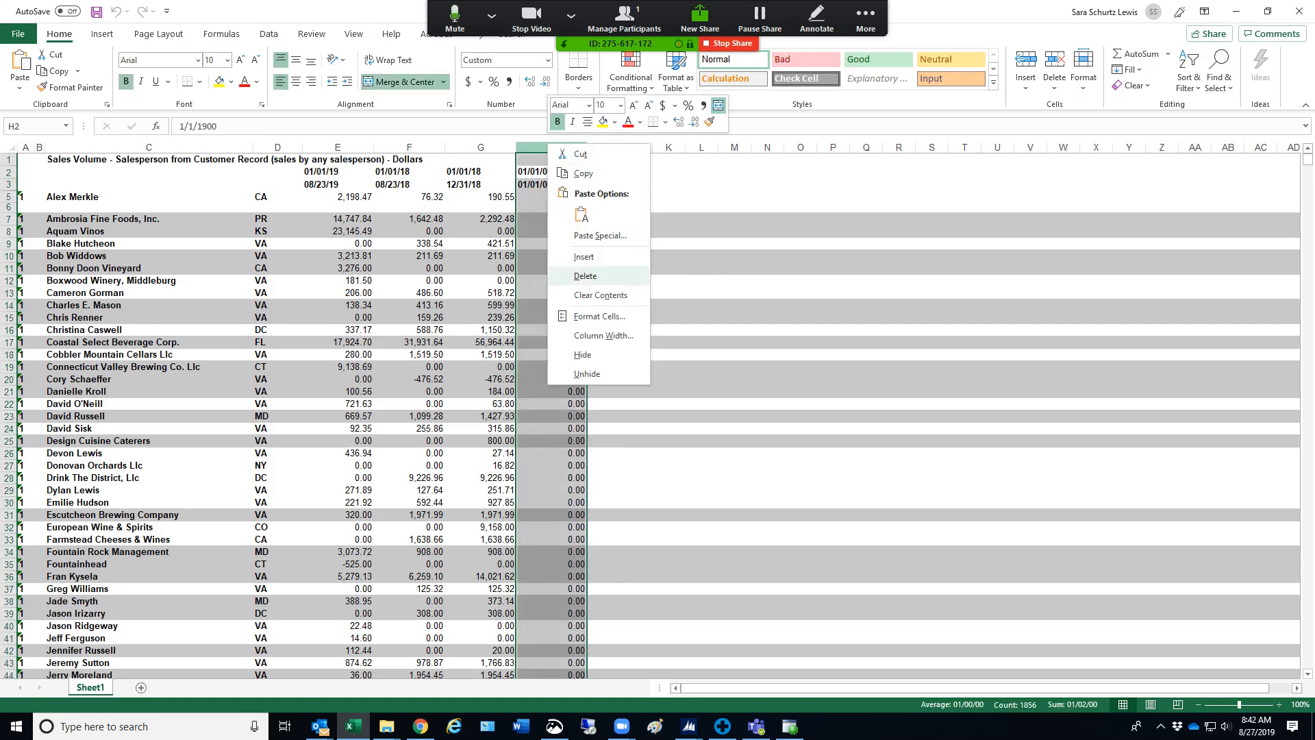
click(585, 276)
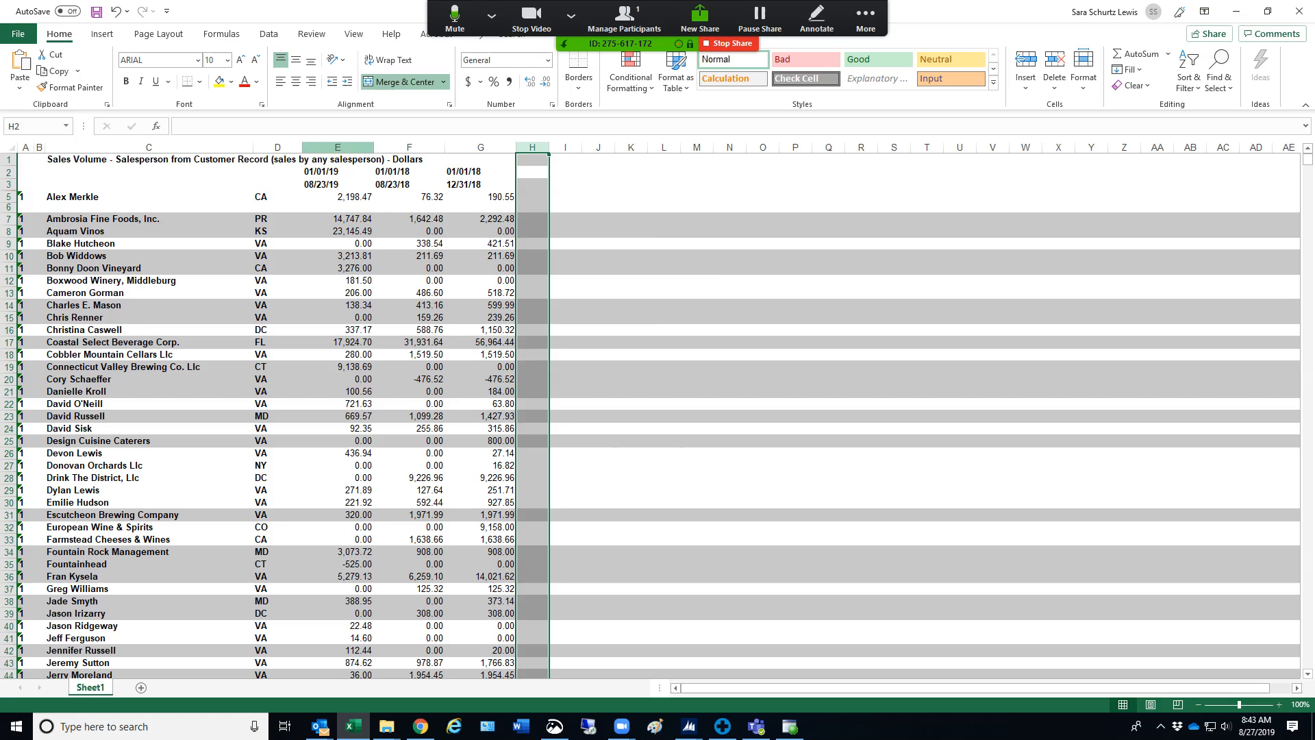
Center the contents of the three date range columns E to G
drag(337, 146, 480, 146)
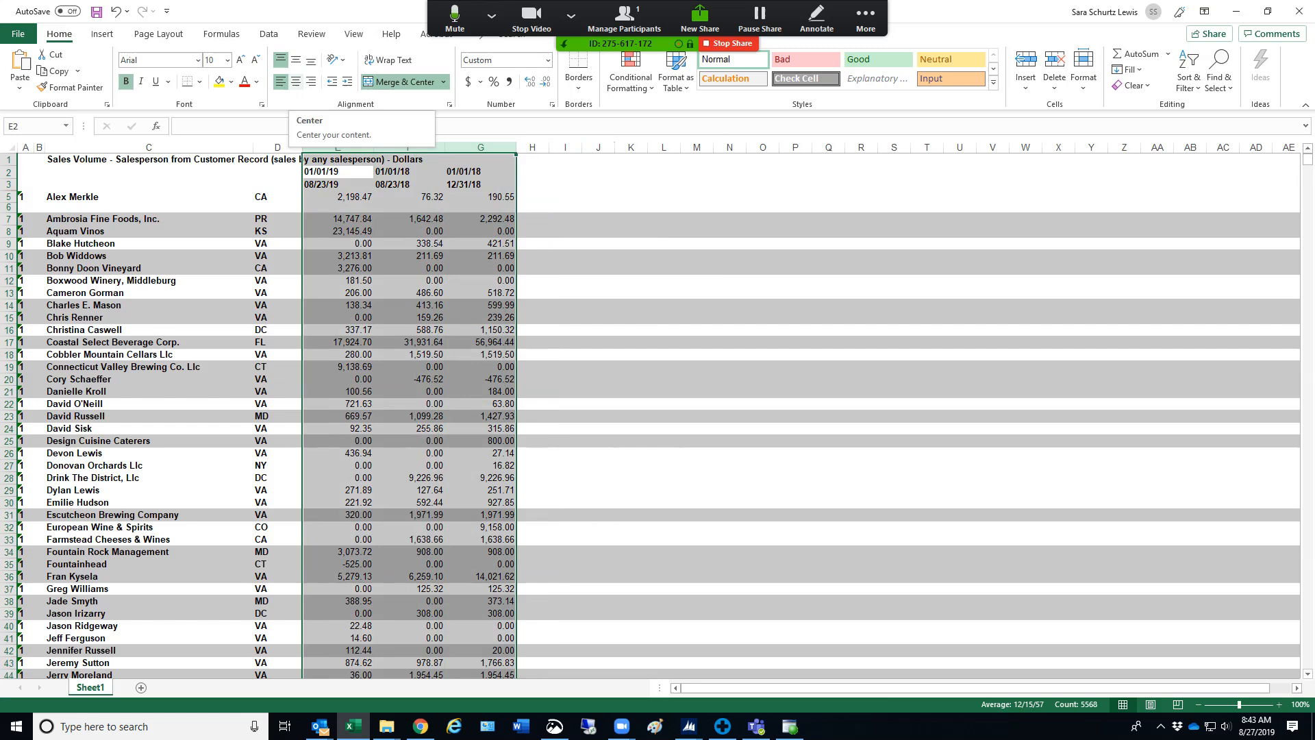
click(296, 81)
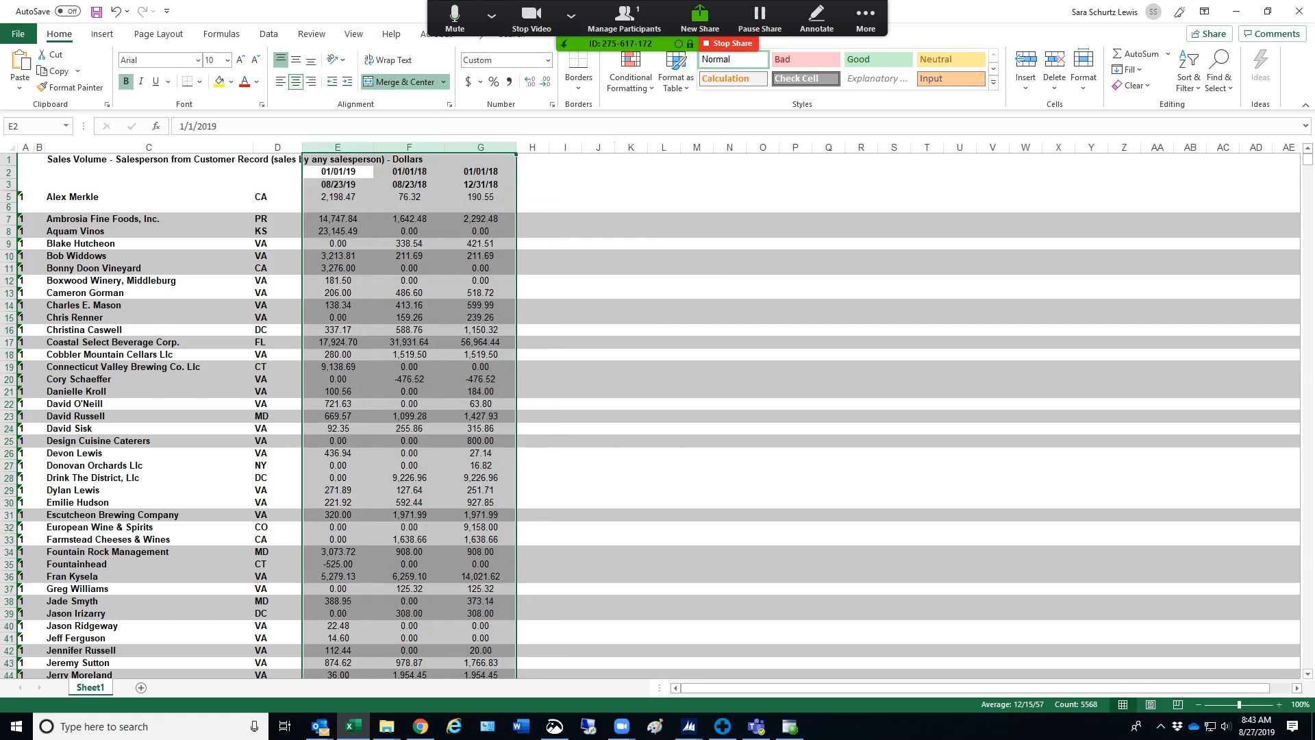
click(631, 293)
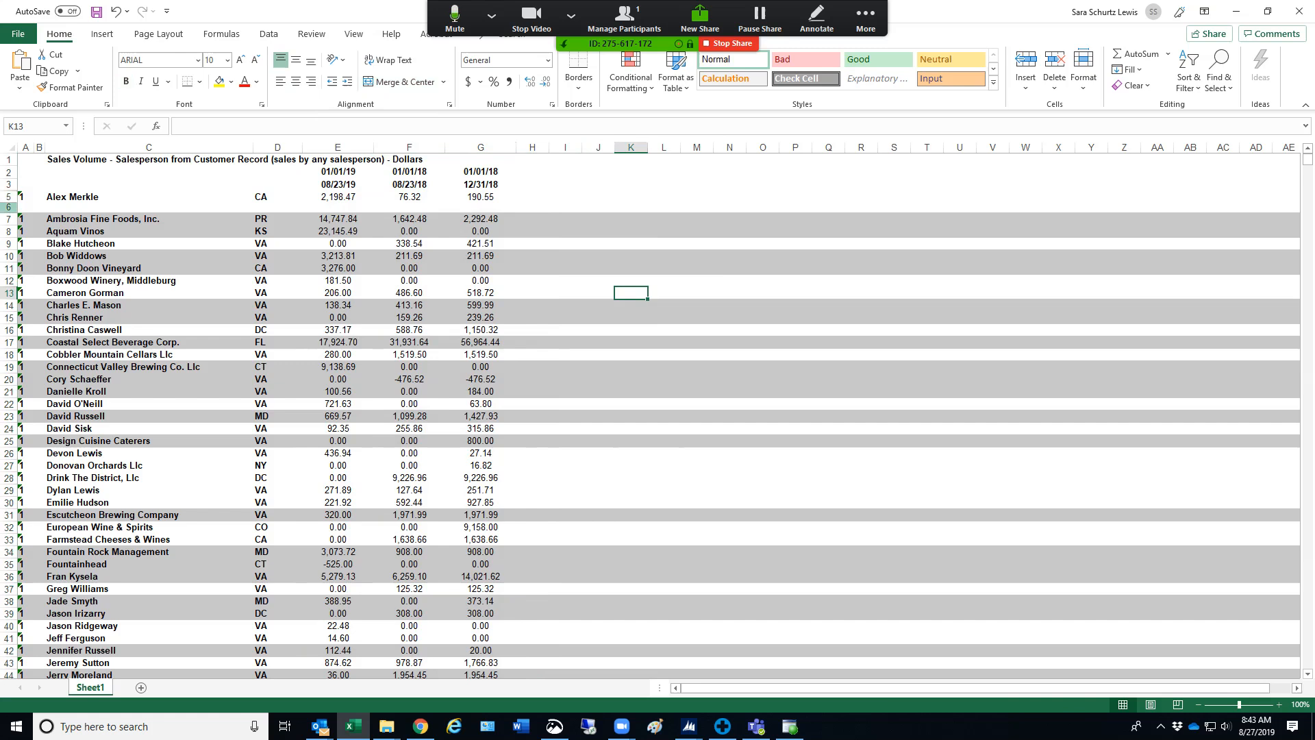
Delete the blank row 6 below the first customer
drag(9, 208, 8, 160)
click(148, 219)
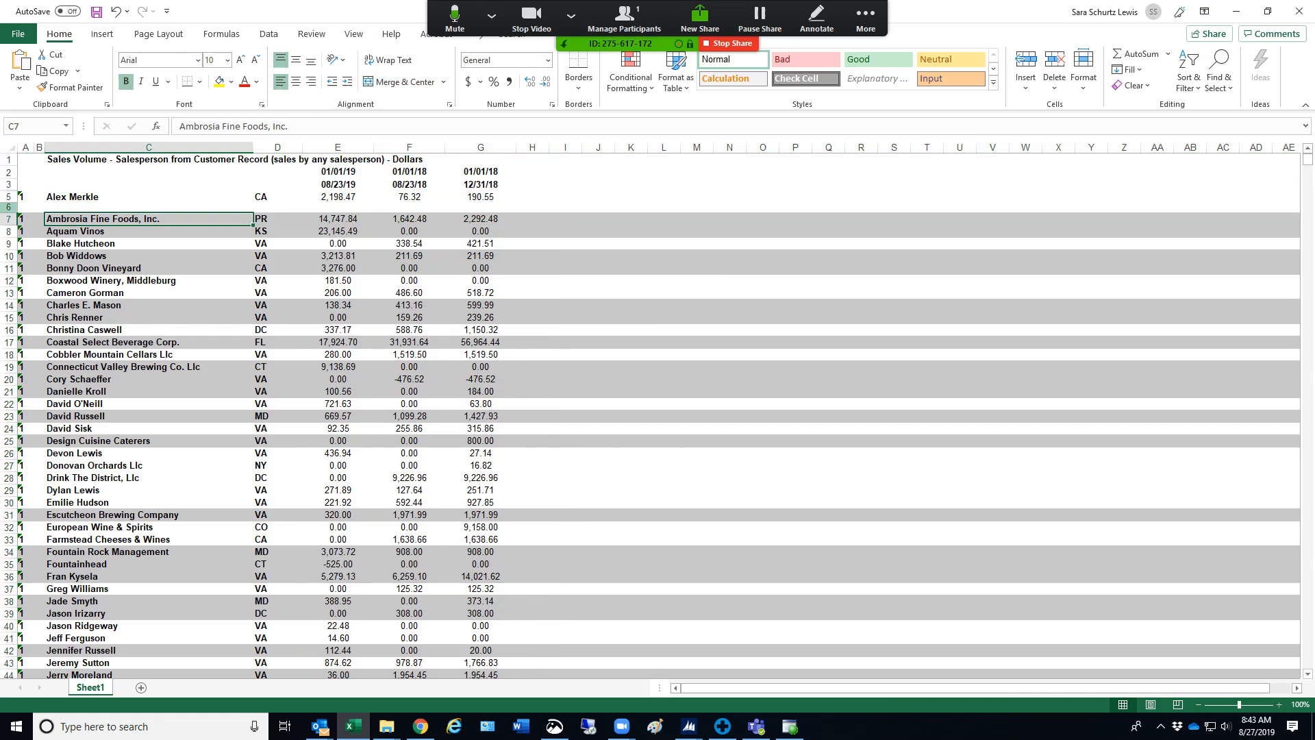
click(8, 208)
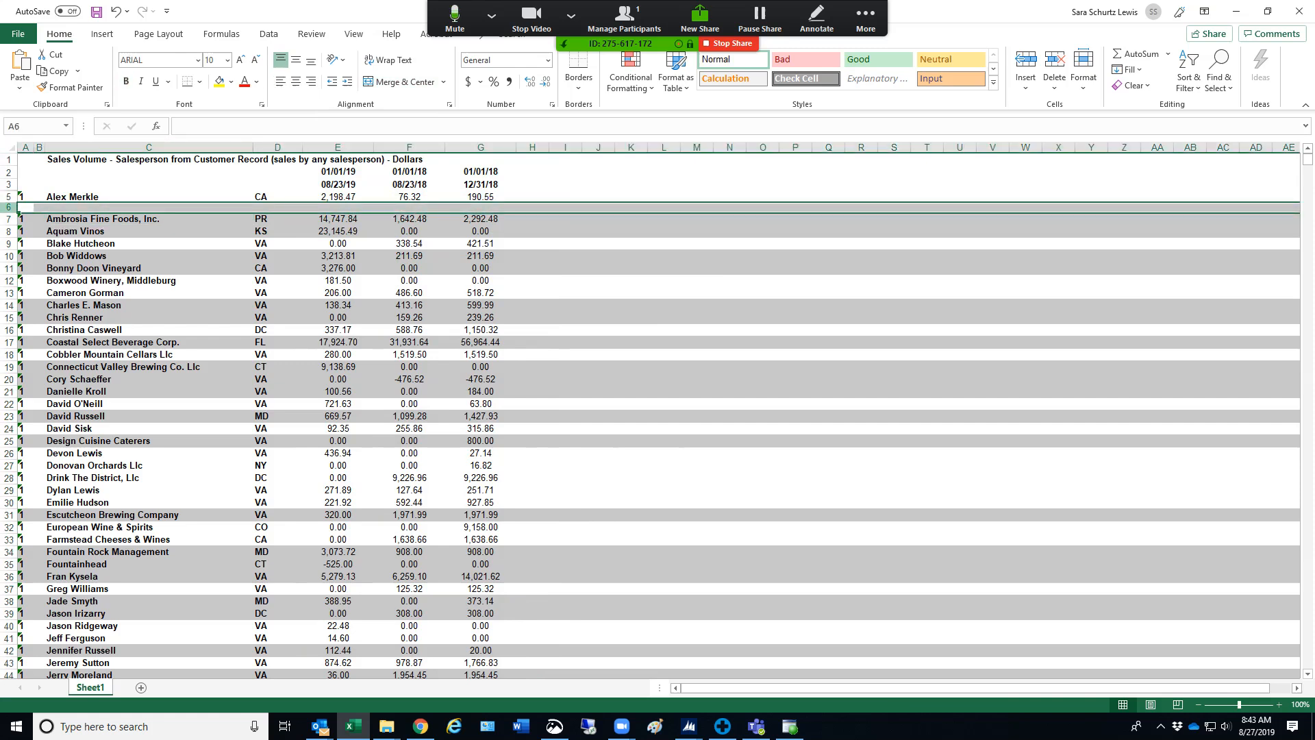
right_click(8, 208)
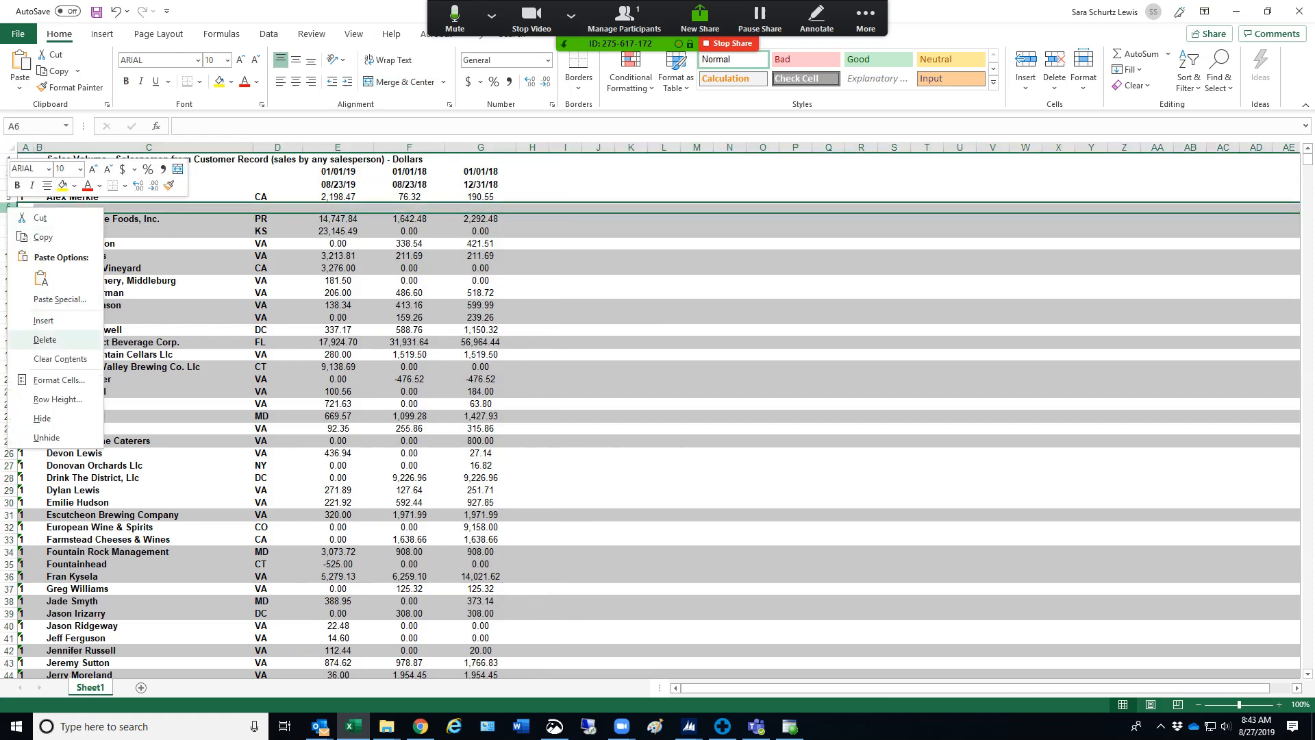
click(45, 339)
click(337, 381)
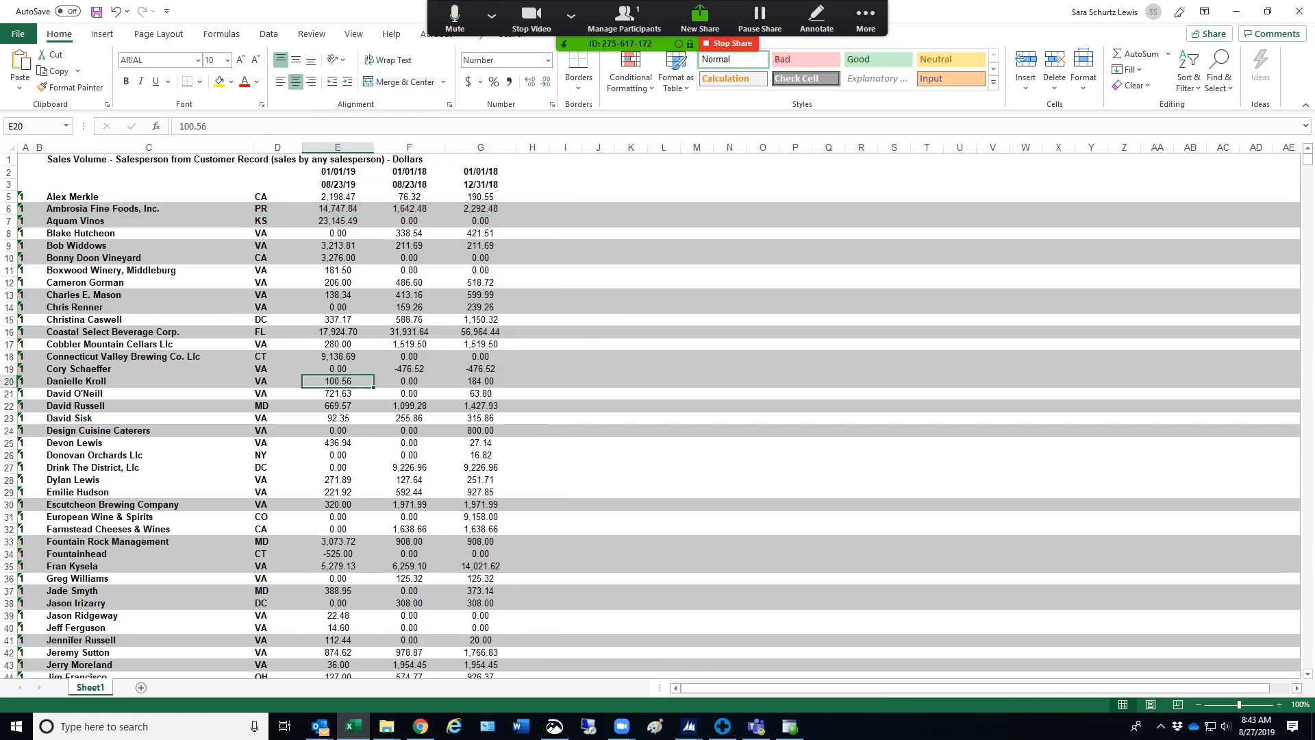
Remove the gray background fill from the entire worksheet
key(ctrl+a)
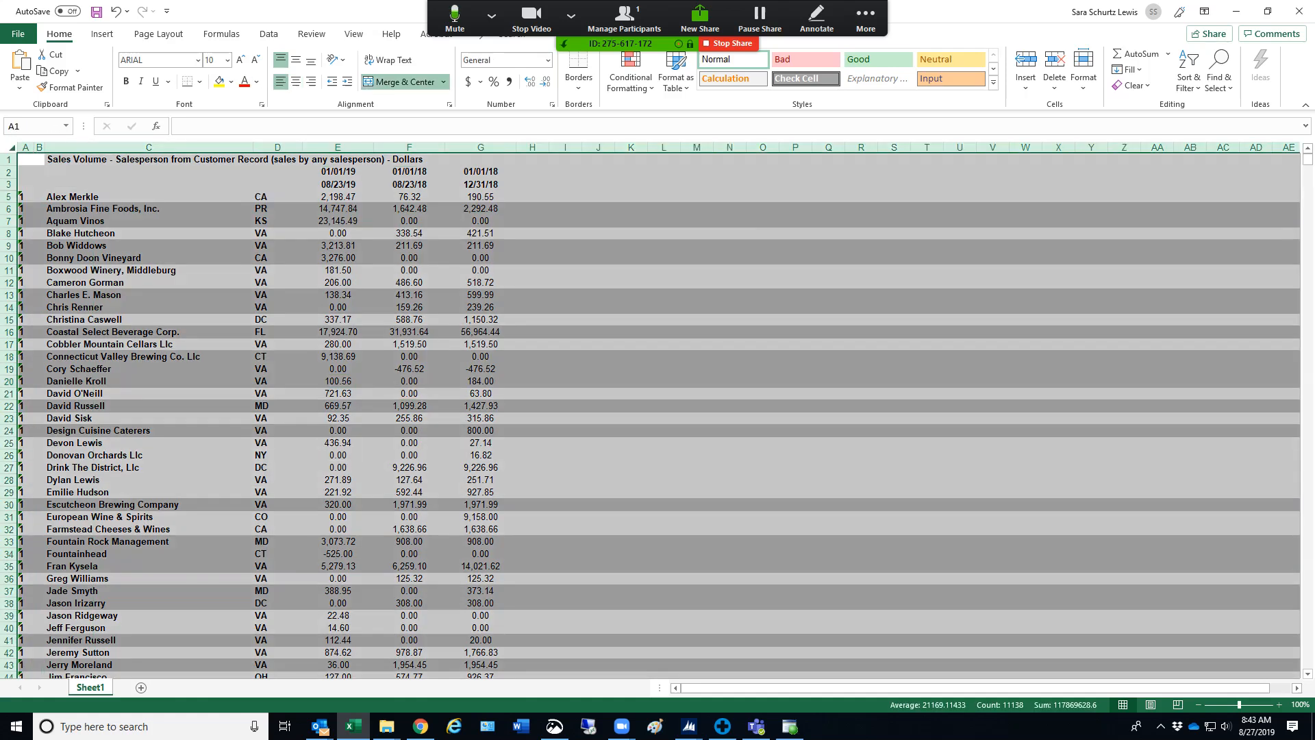
click(232, 82)
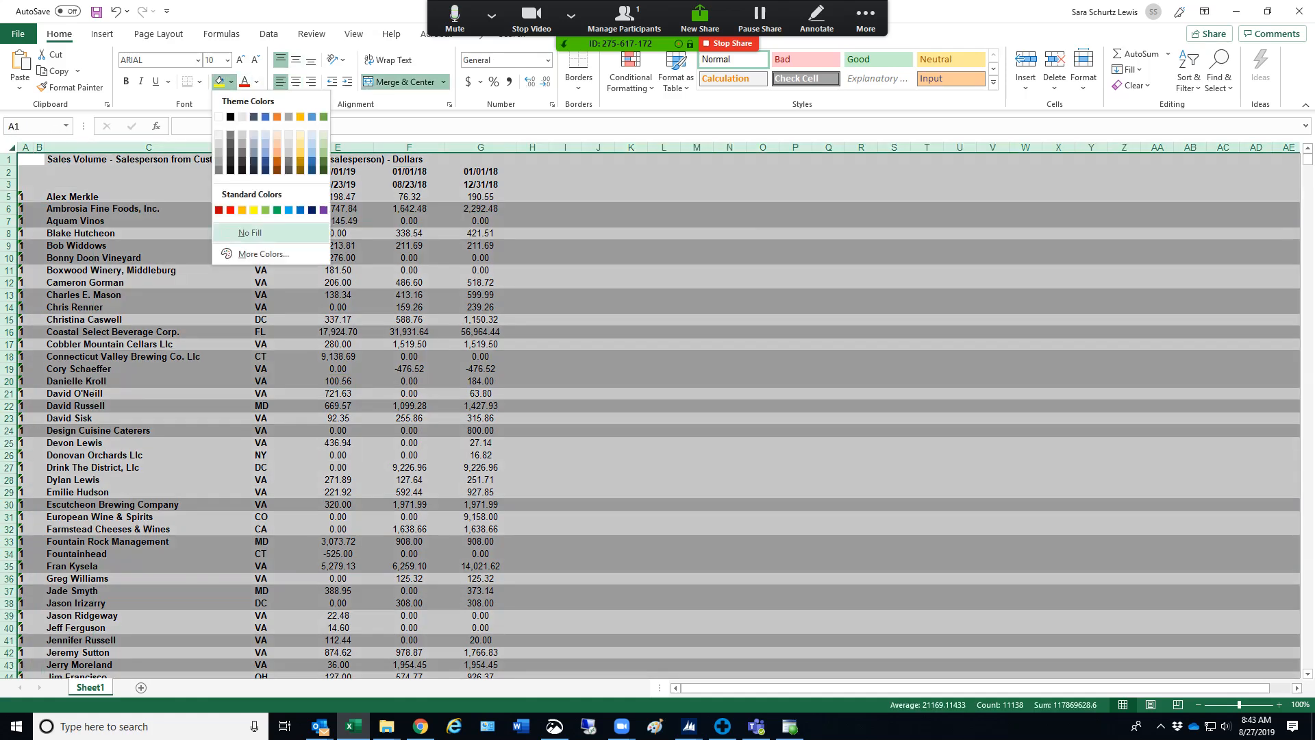
click(249, 232)
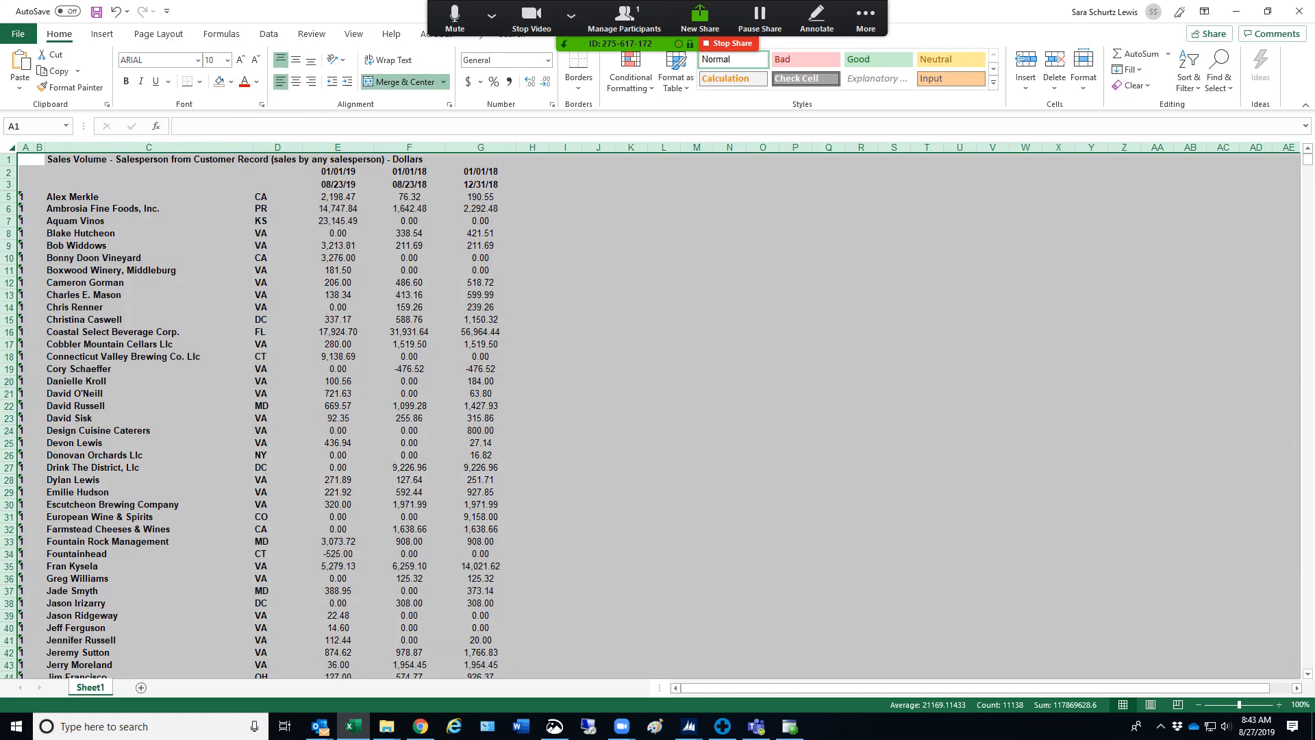
mouse_move(233, 234)
mouse_down()
mouse_move(263, 258)
mouse_move(233, 234)
mouse_up()
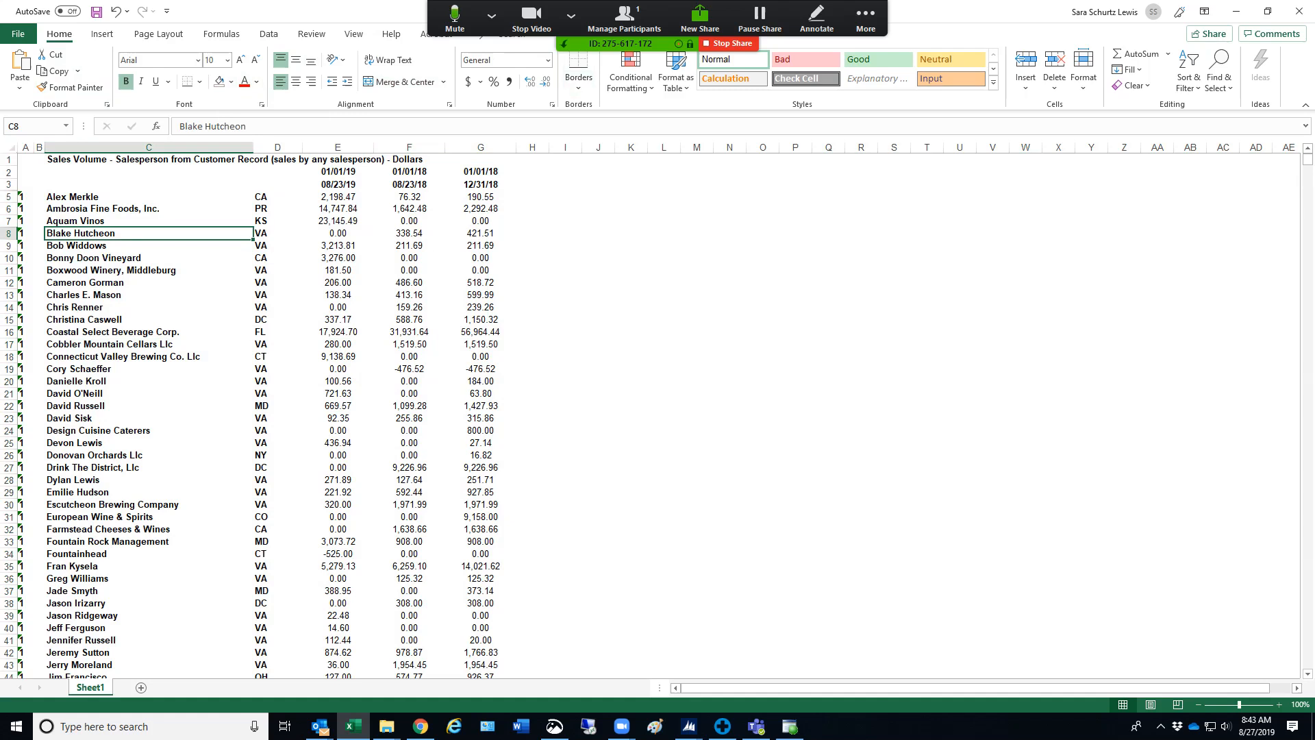
drag(481, 197, 29, 654)
right_click(124, 386)
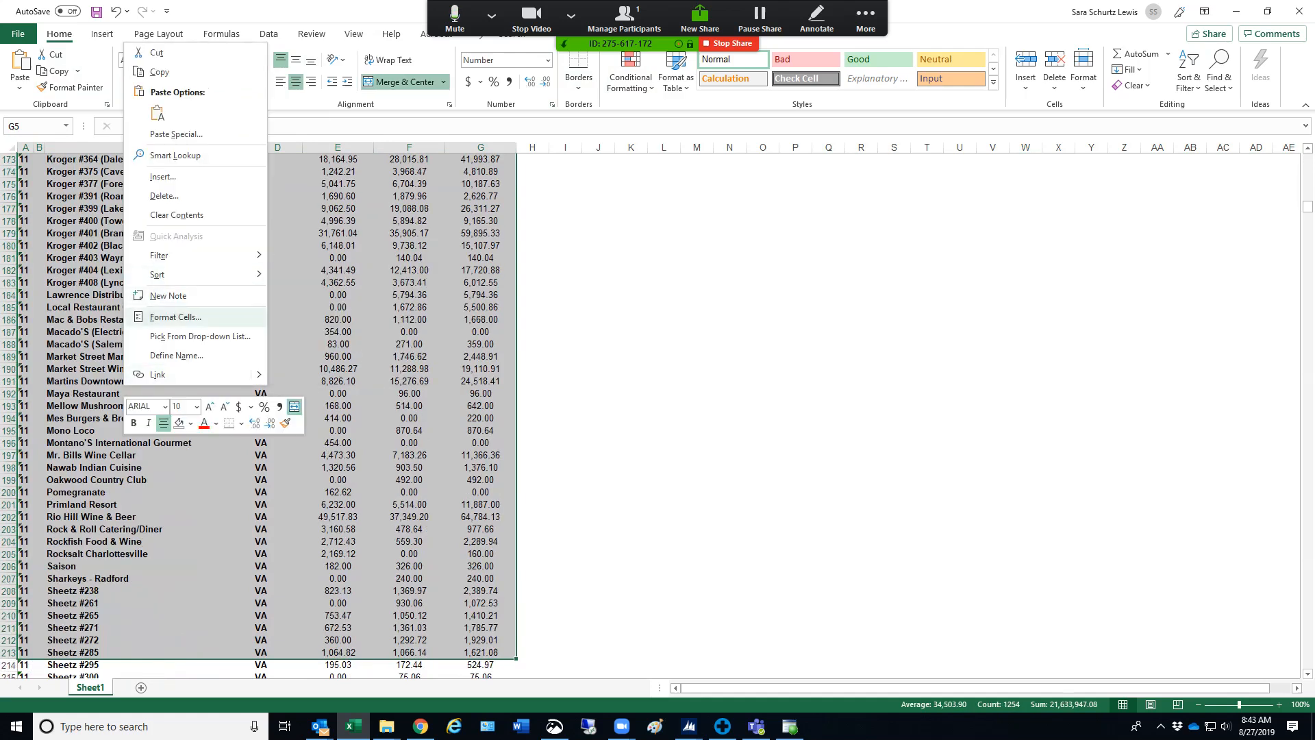
click(176, 317)
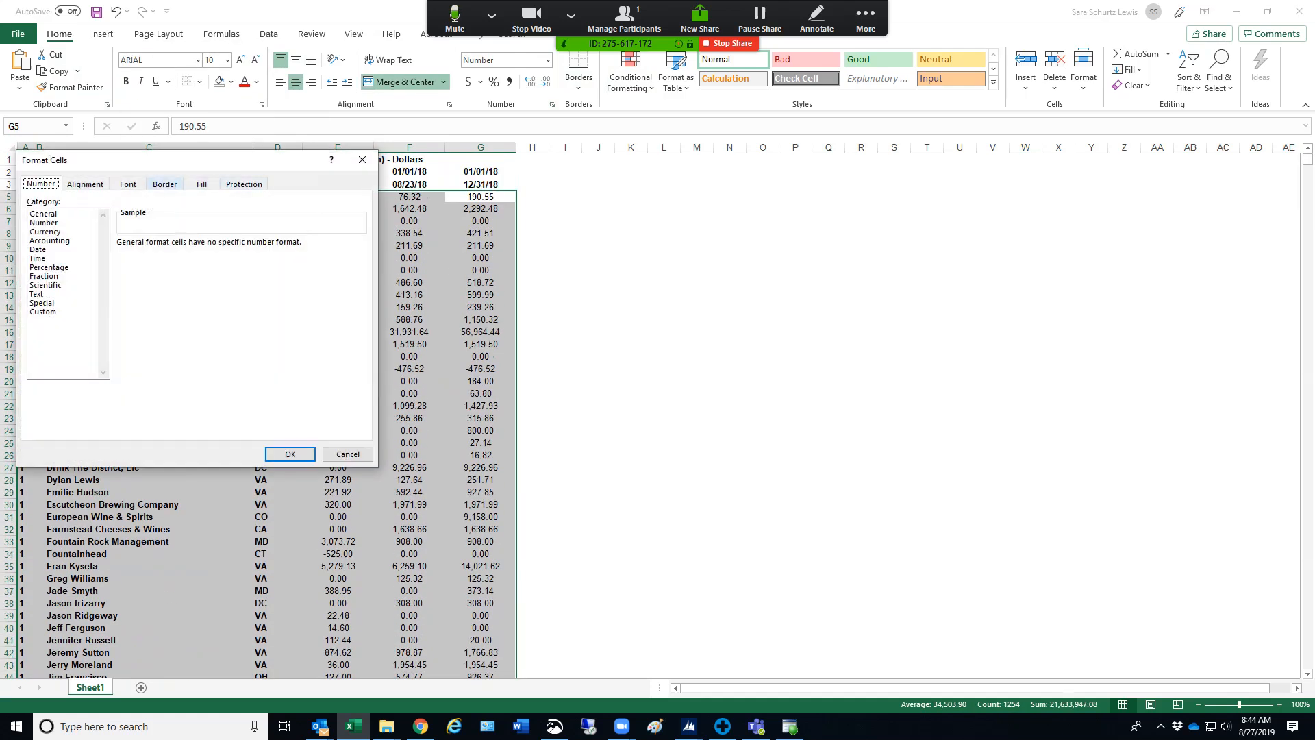
click(164, 184)
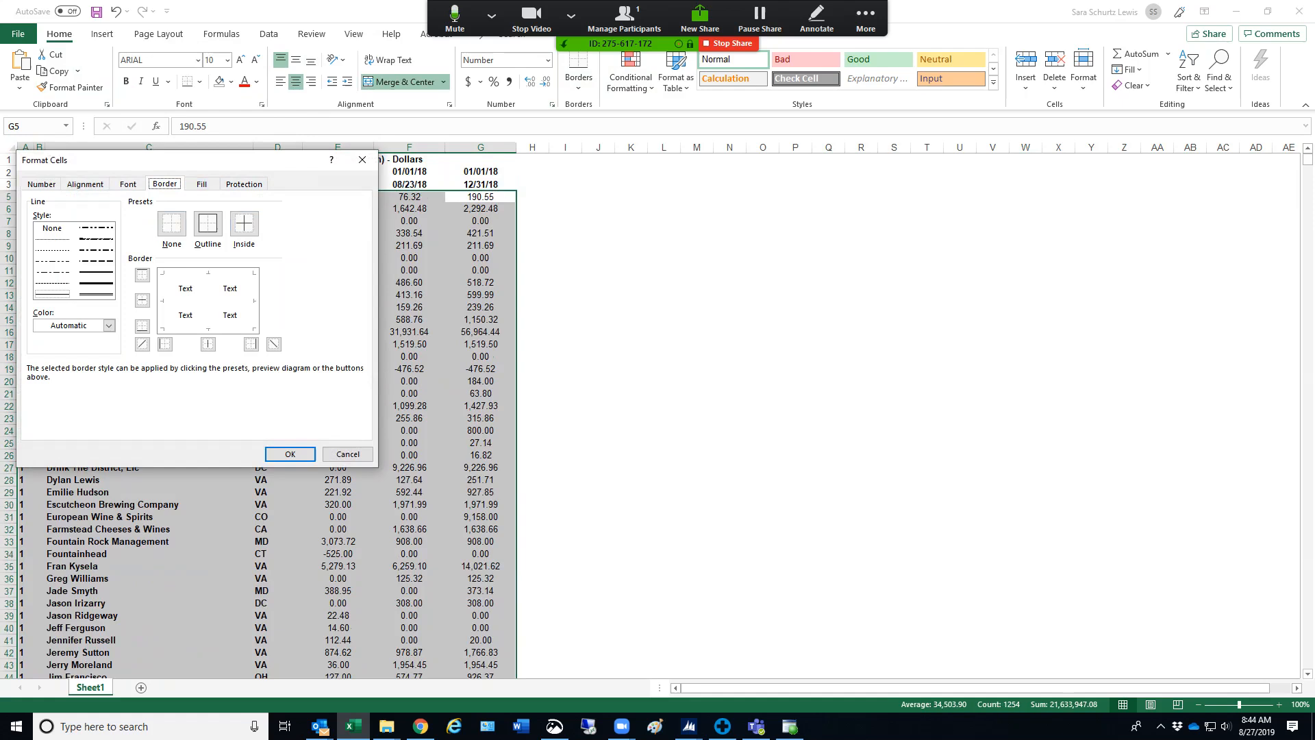
click(361, 159)
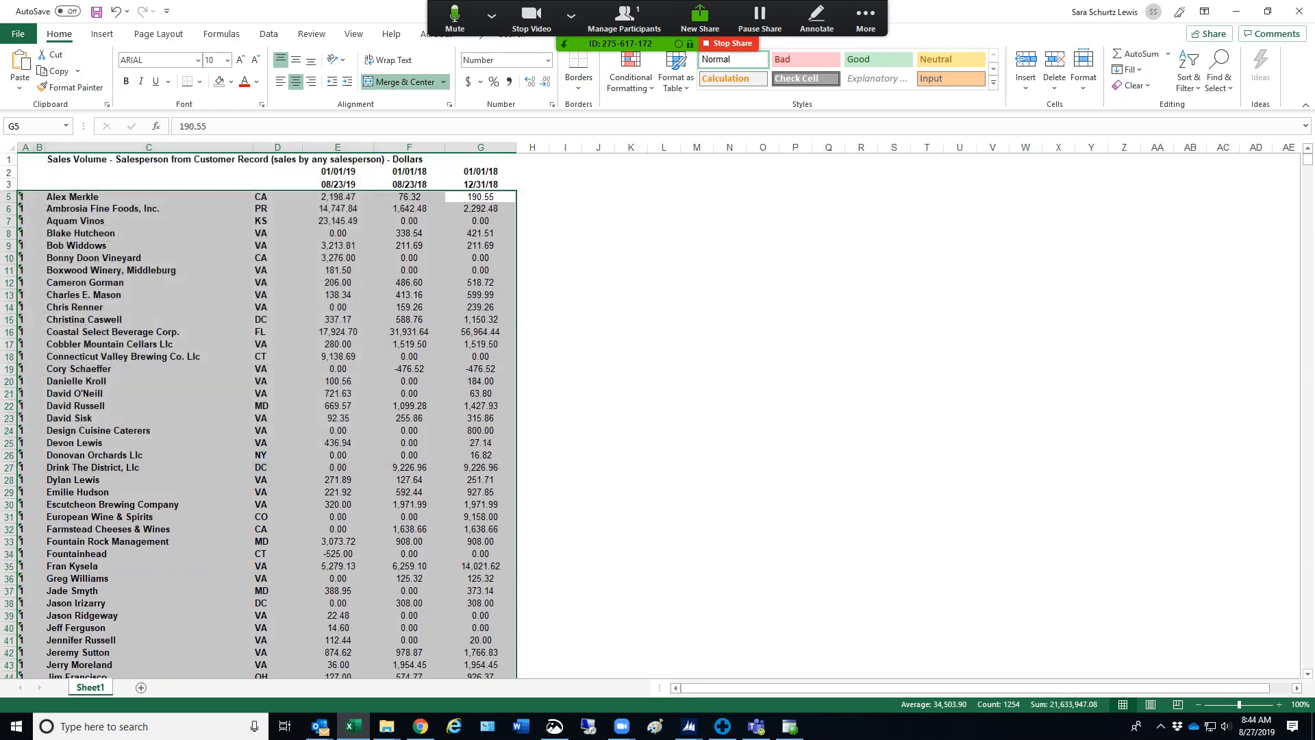
click(664, 295)
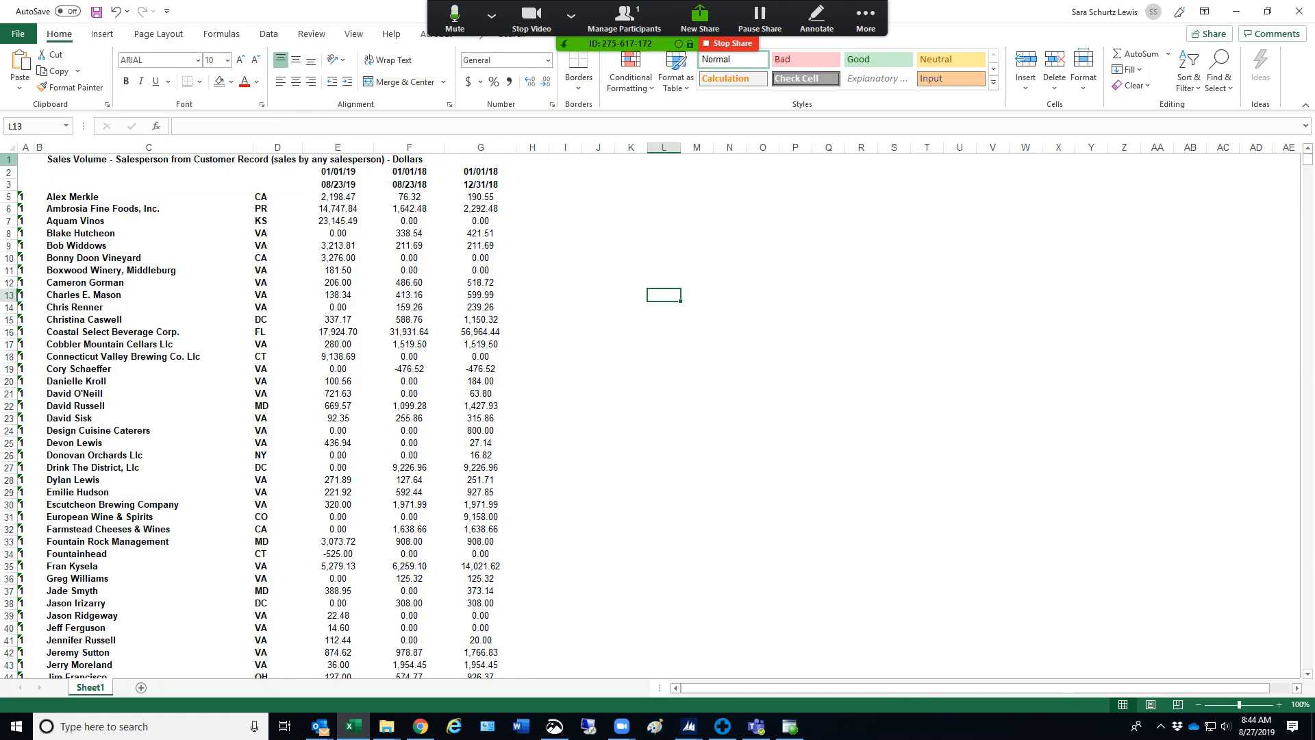
Turn on gridlines for the worksheet, both on screen and in print
click(9, 148)
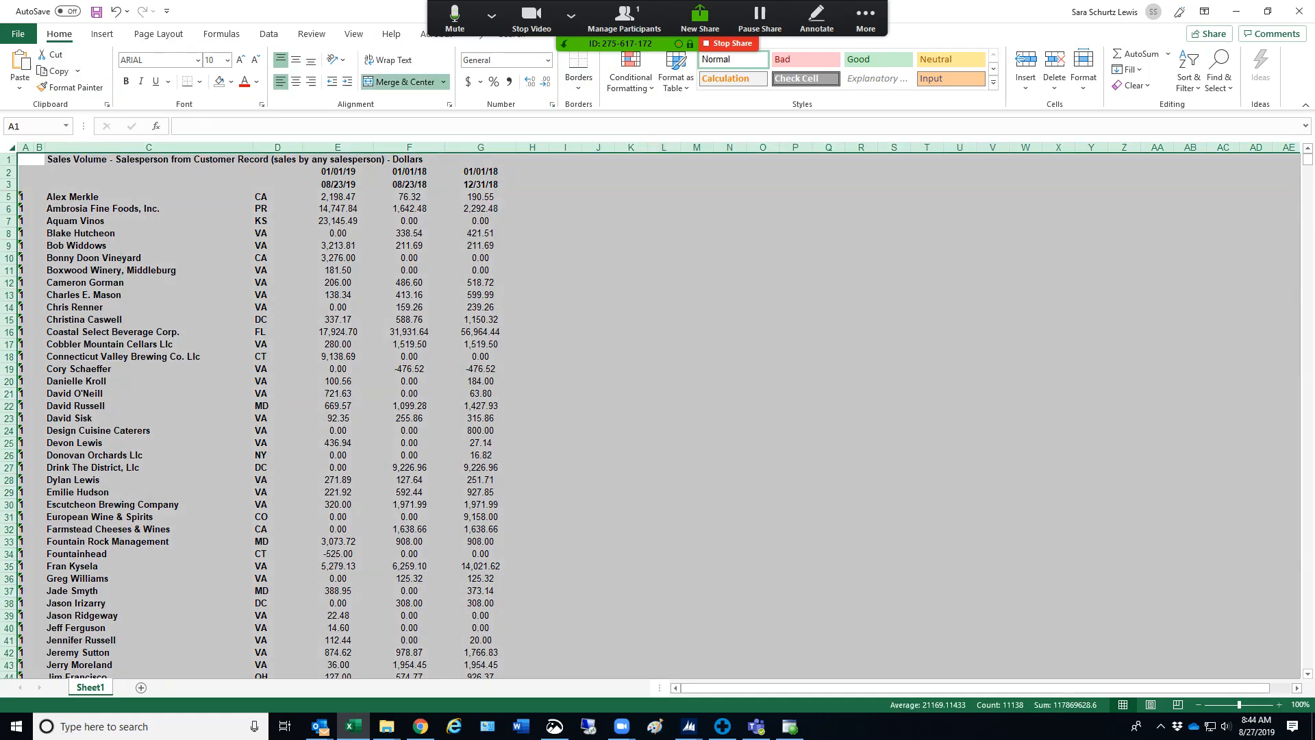
click(158, 33)
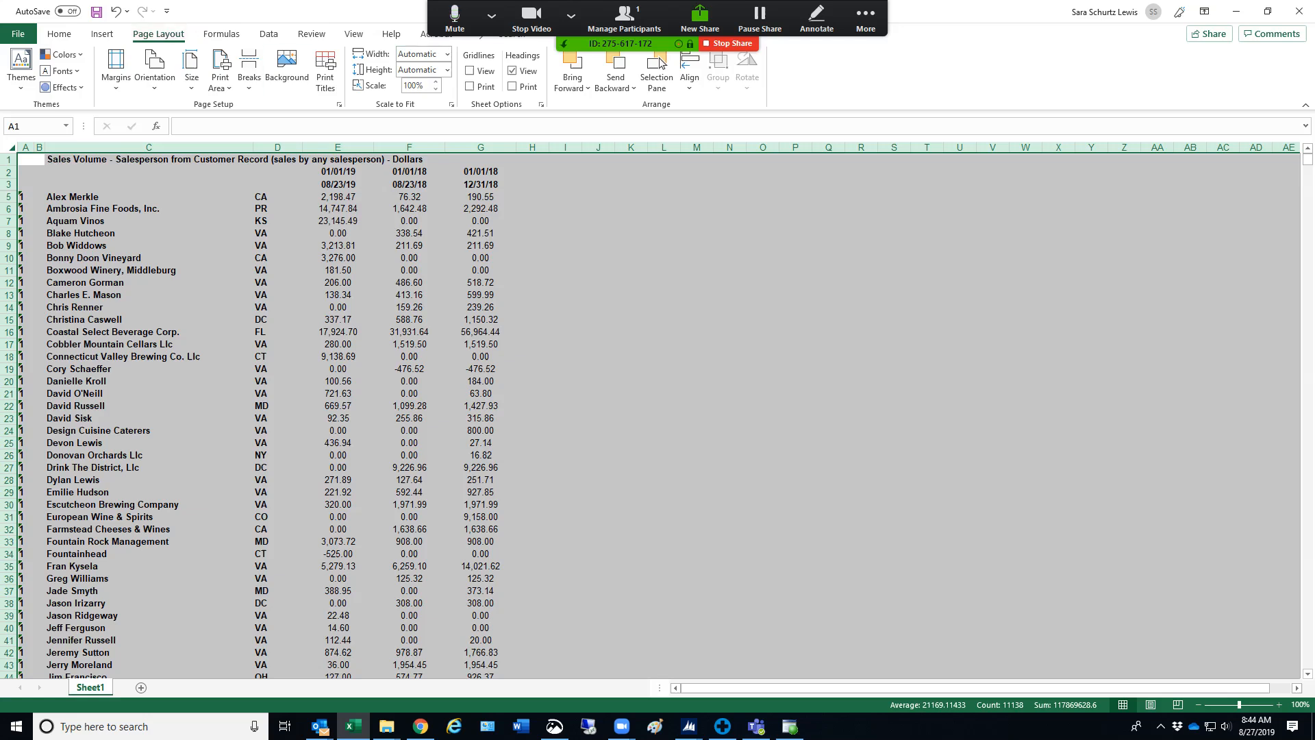
click(470, 71)
click(470, 86)
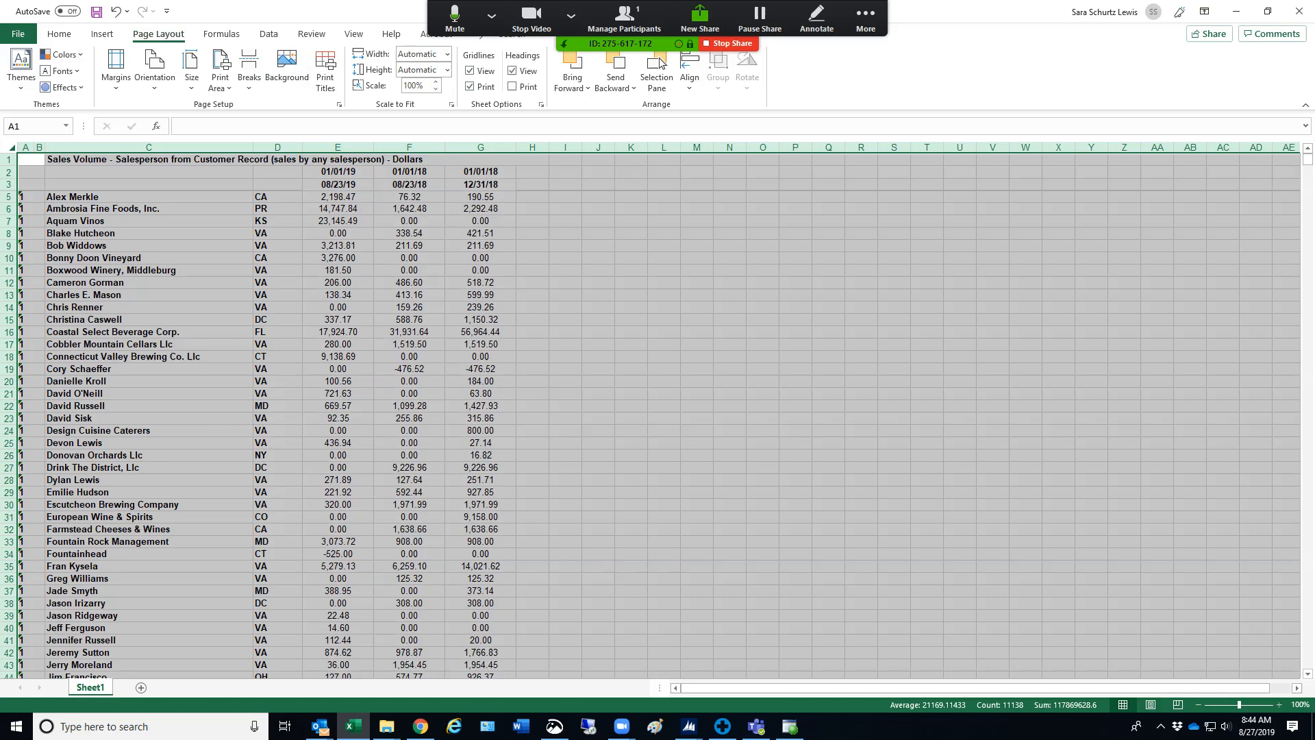
click(565, 270)
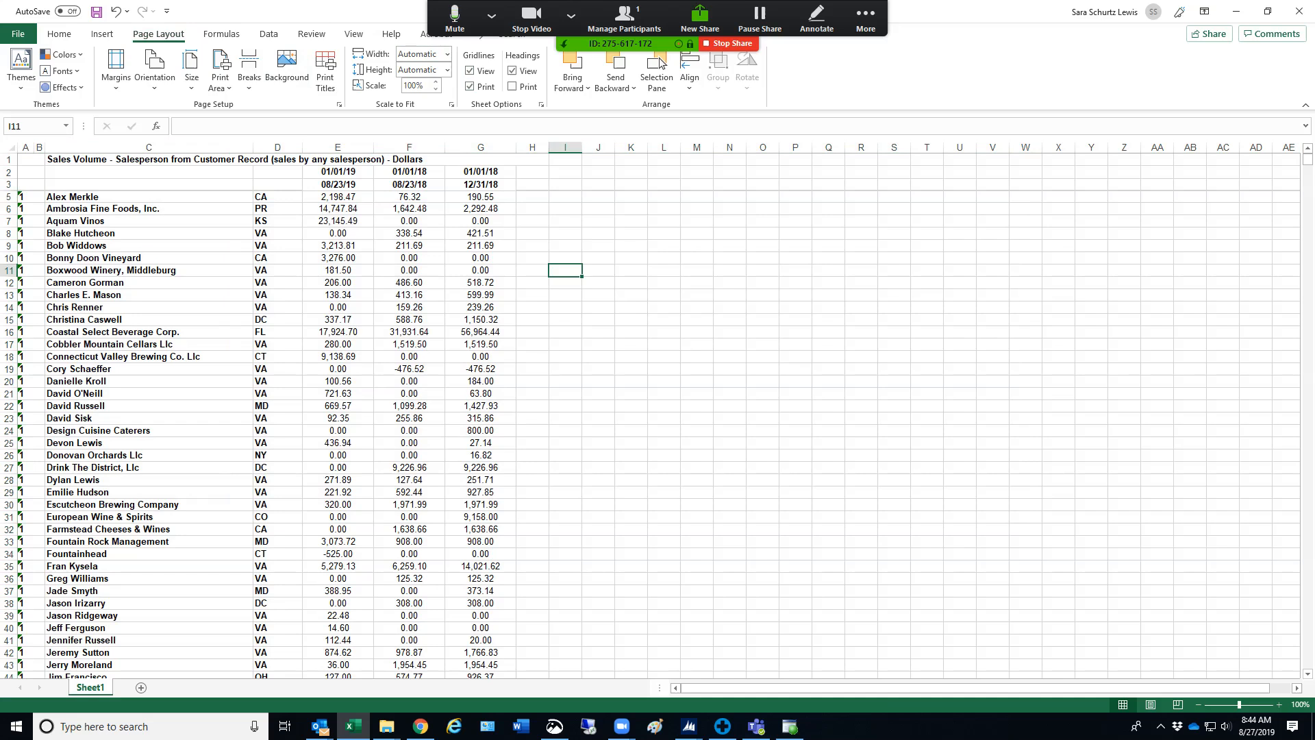
Examine the salesperson total rows, from the first one in row 112 to the last at the end of the worksheet
scroll(658, 411, down, 20)
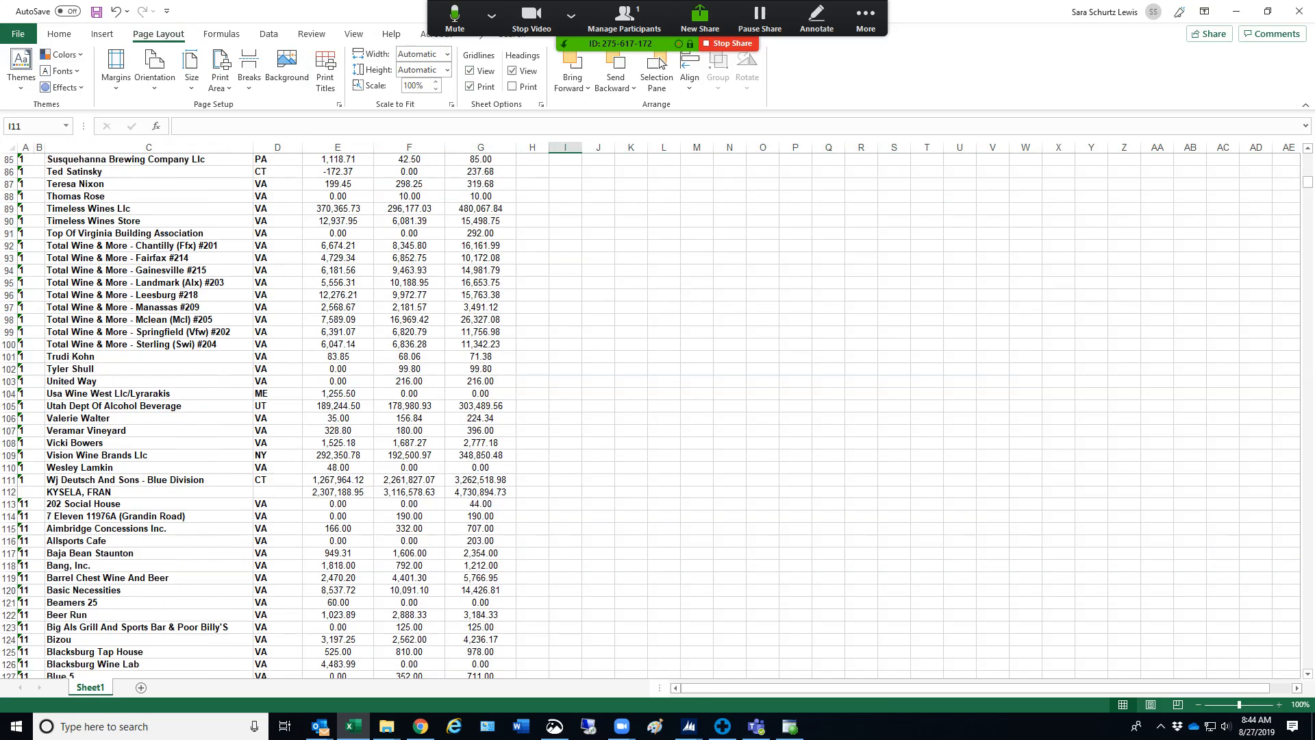
scroll(658, 411, up, 3)
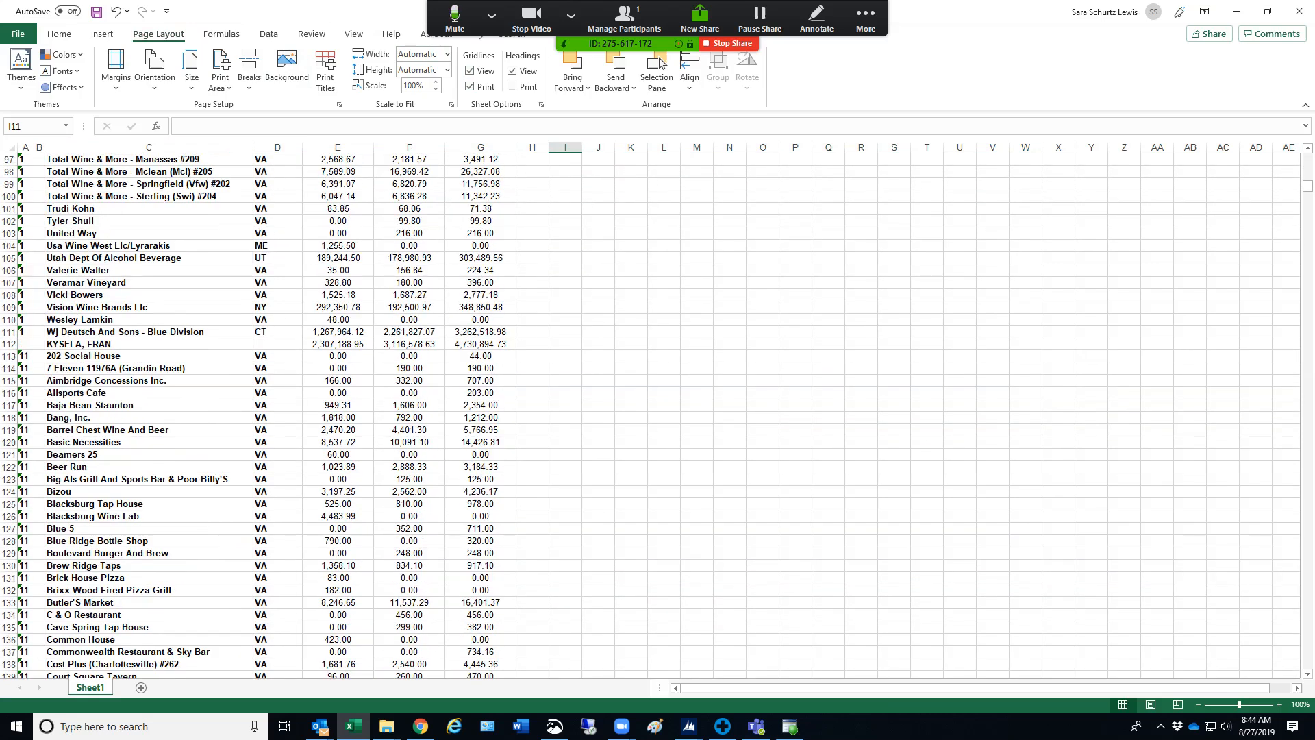
drag(149, 344, 480, 343)
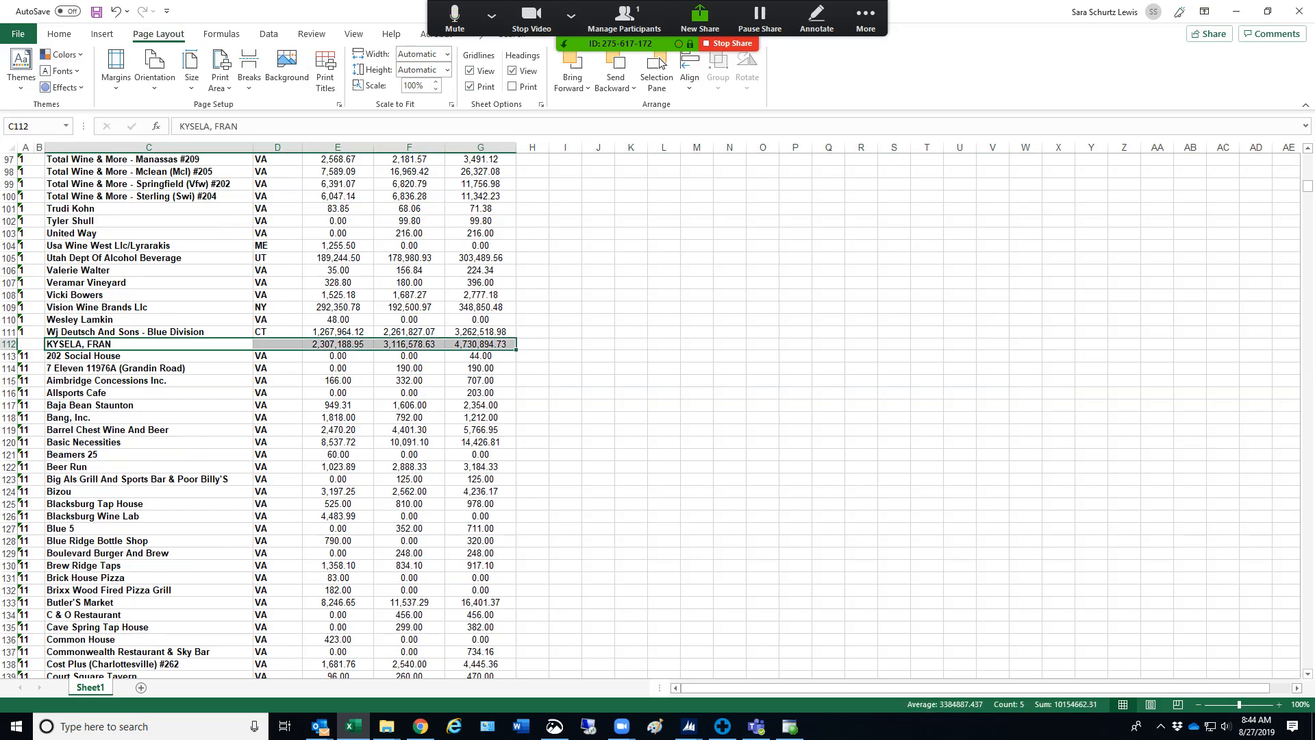
drag(1307, 185, 1308, 663)
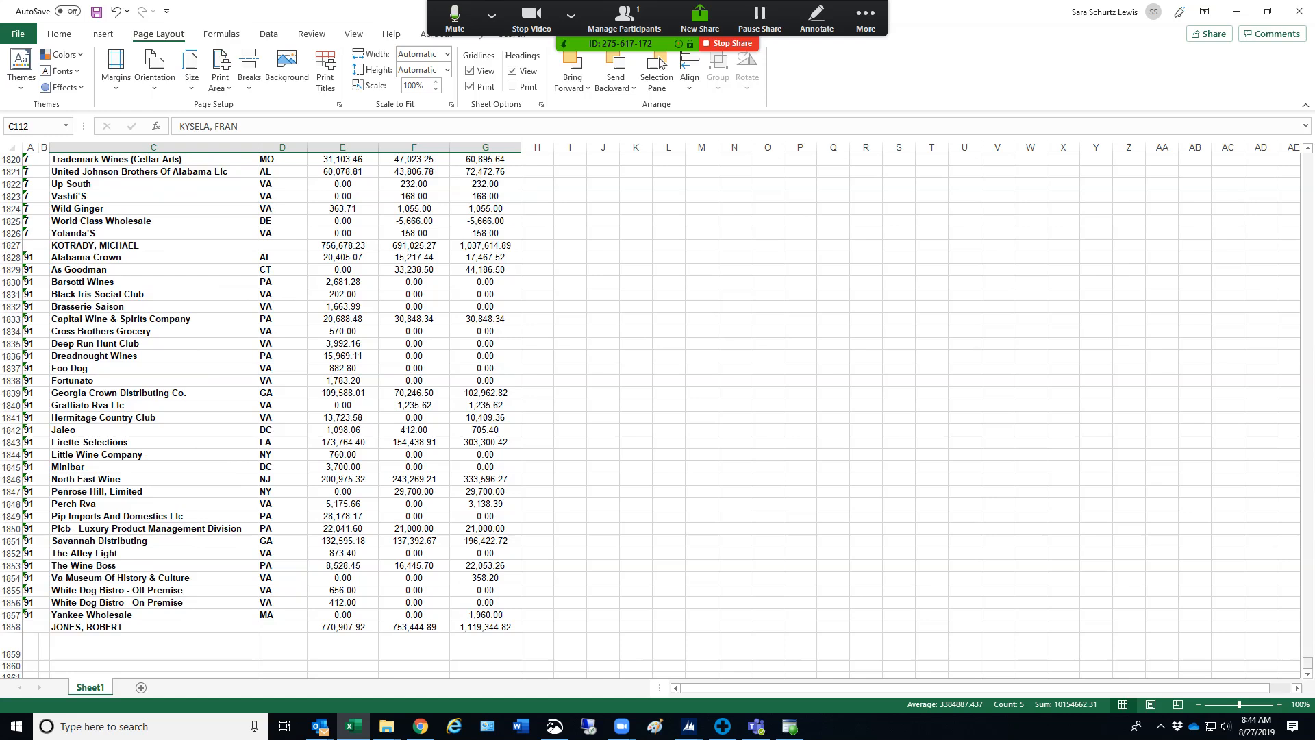
drag(1307, 663, 1308, 157)
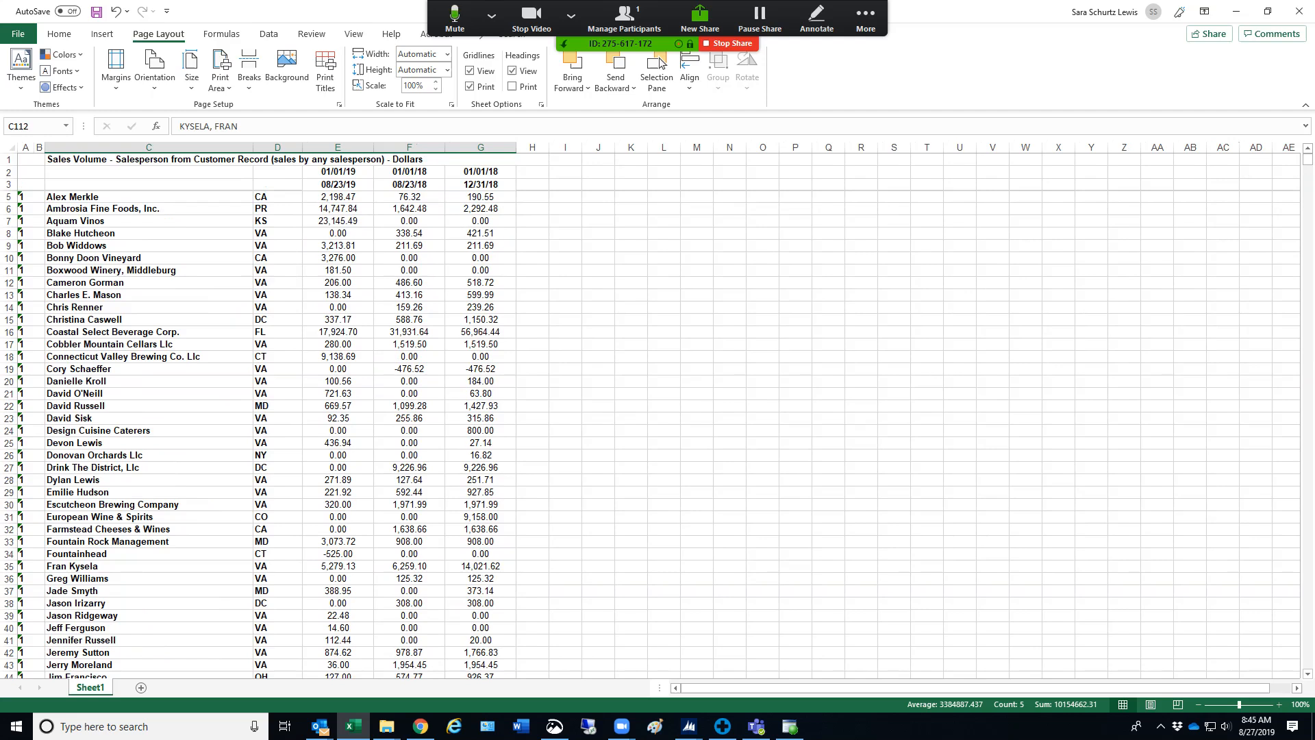
Examine individual customers' sales across the date ranges in the first salesperson's section, including rows 30 and 71
click(148, 271)
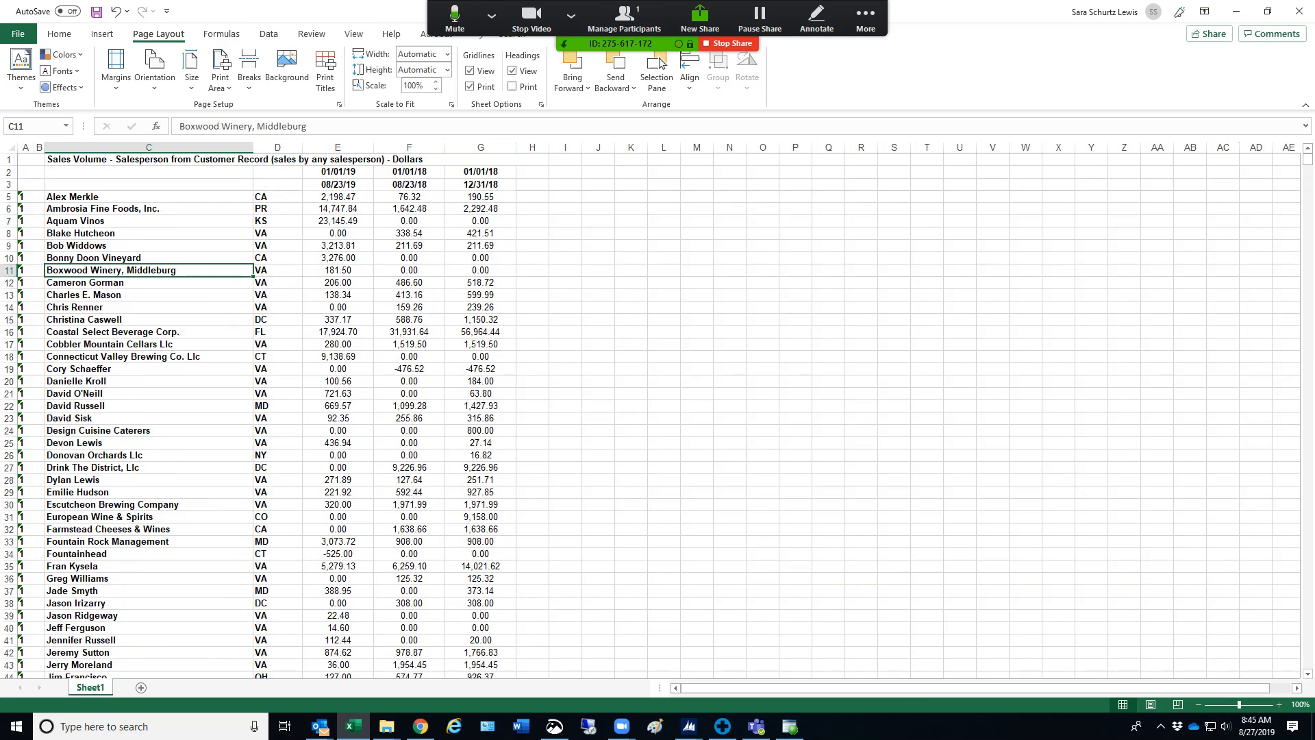
drag(148, 505, 482, 504)
scroll(651, 415, down, 10)
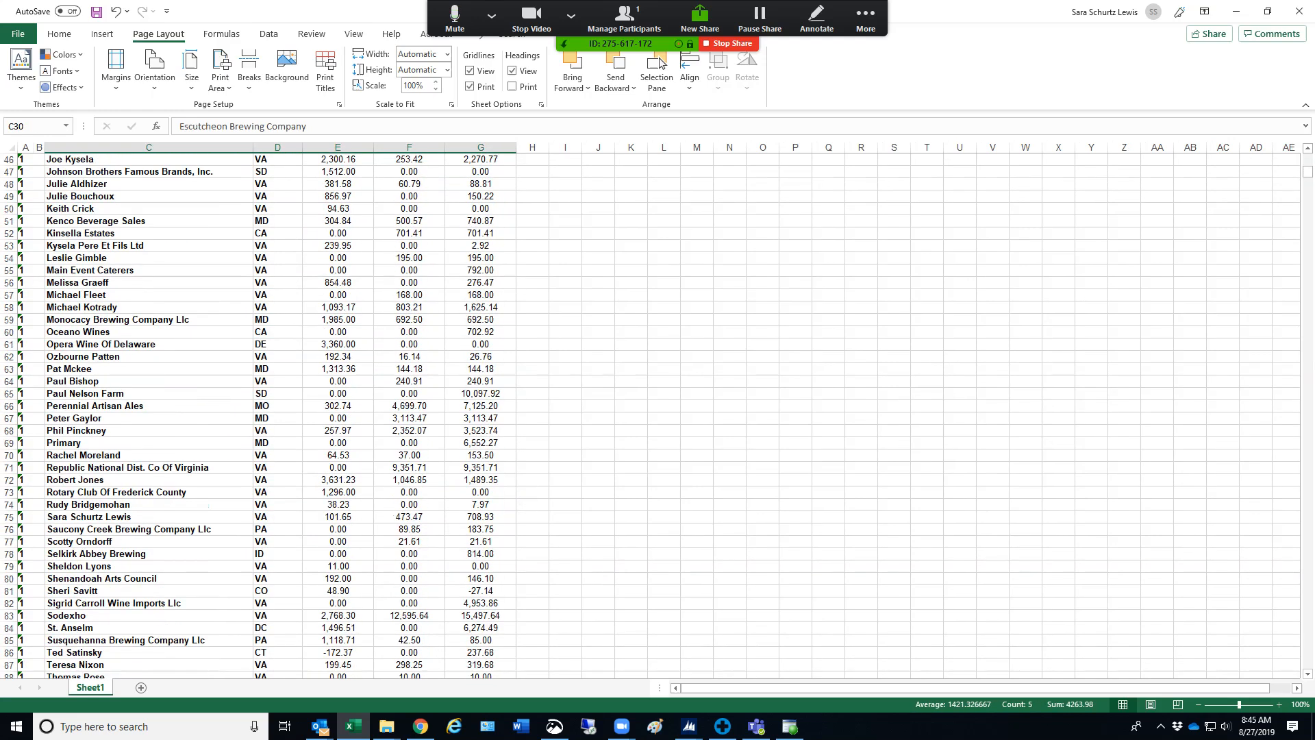
drag(481, 468, 195, 467)
drag(481, 467, 280, 468)
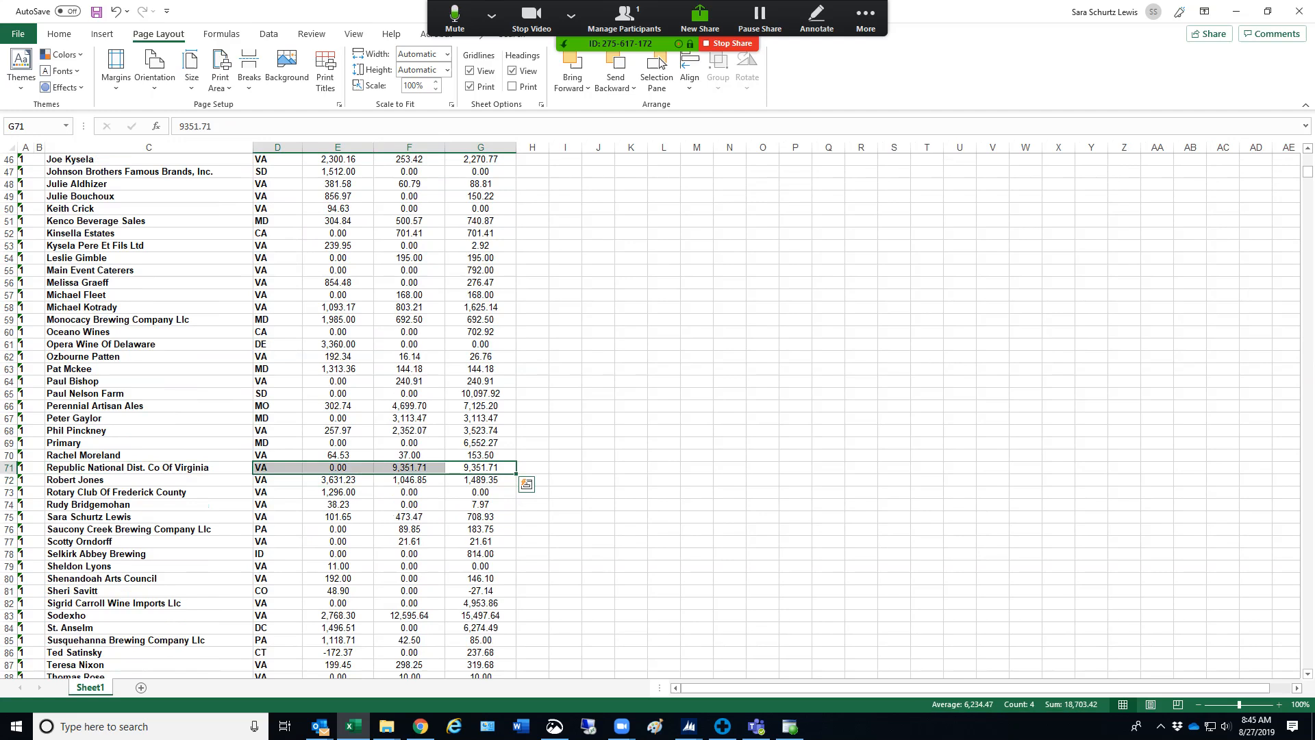
scroll(650, 415, down, 4)
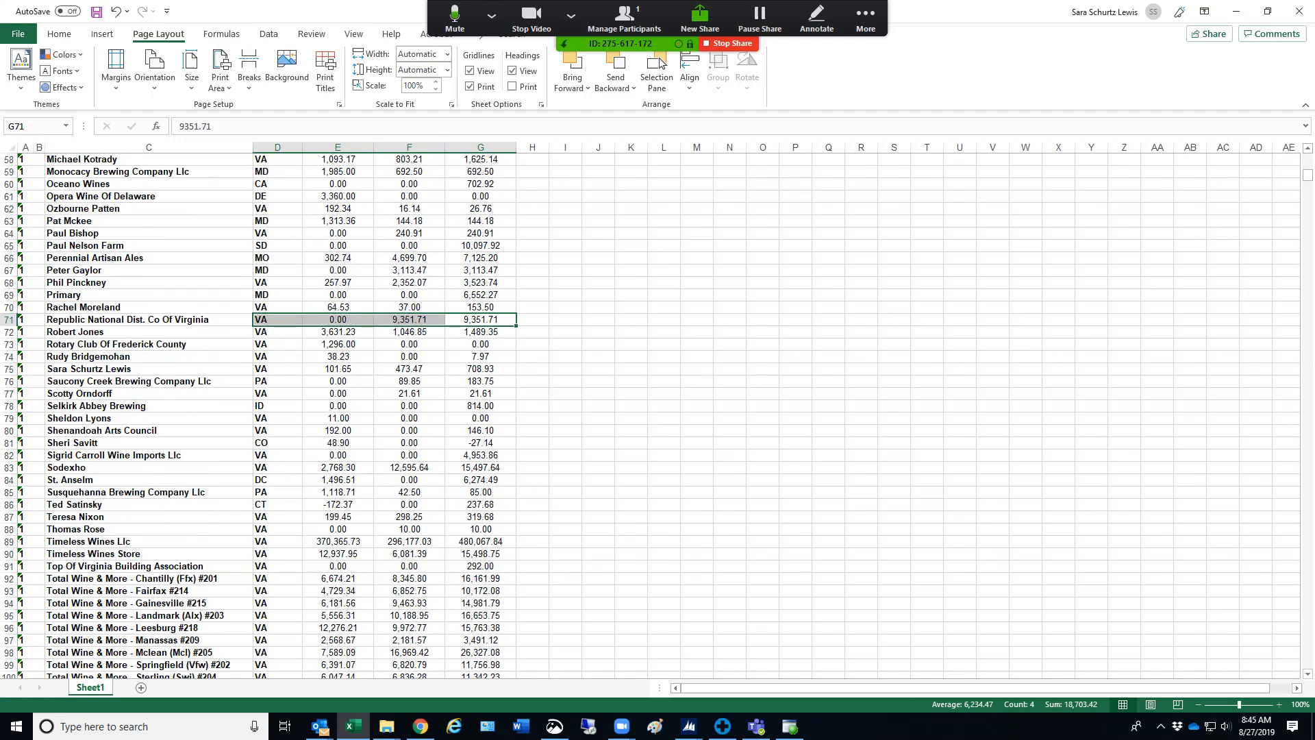
scroll(650, 415, down, 4)
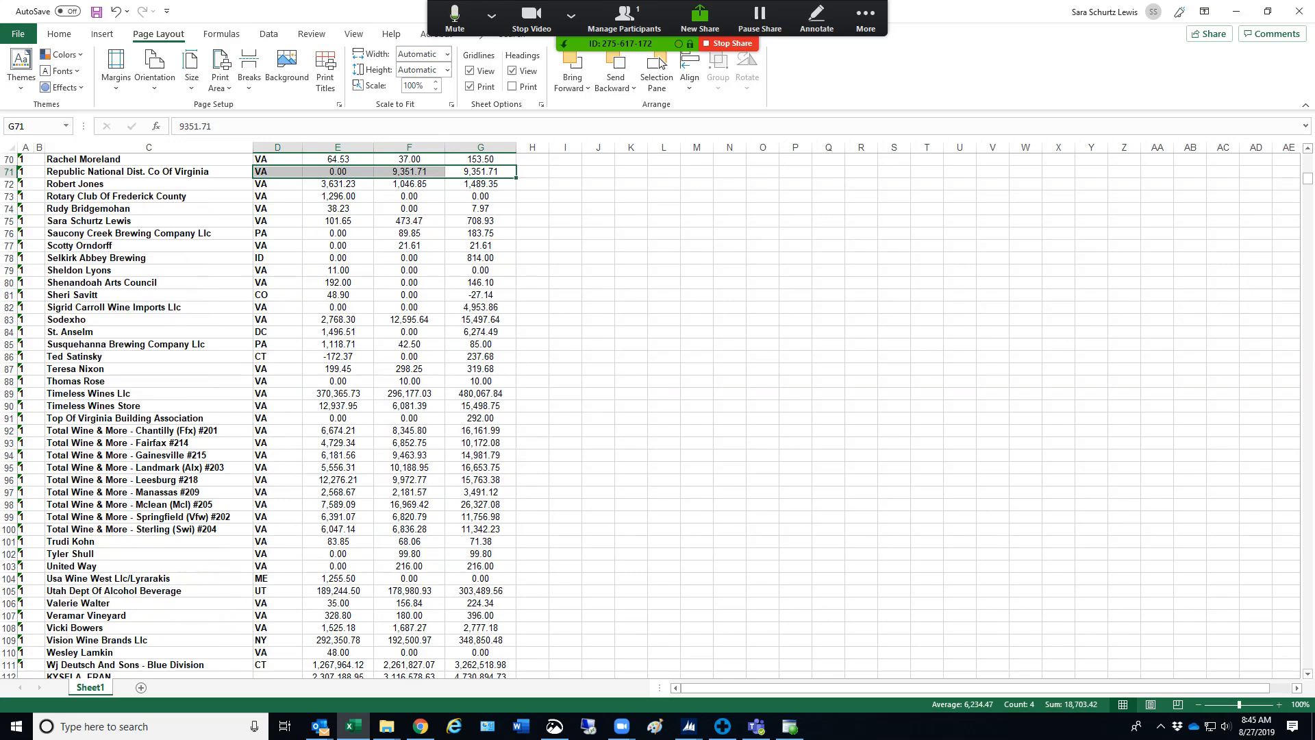
scroll(651, 415, down, 2)
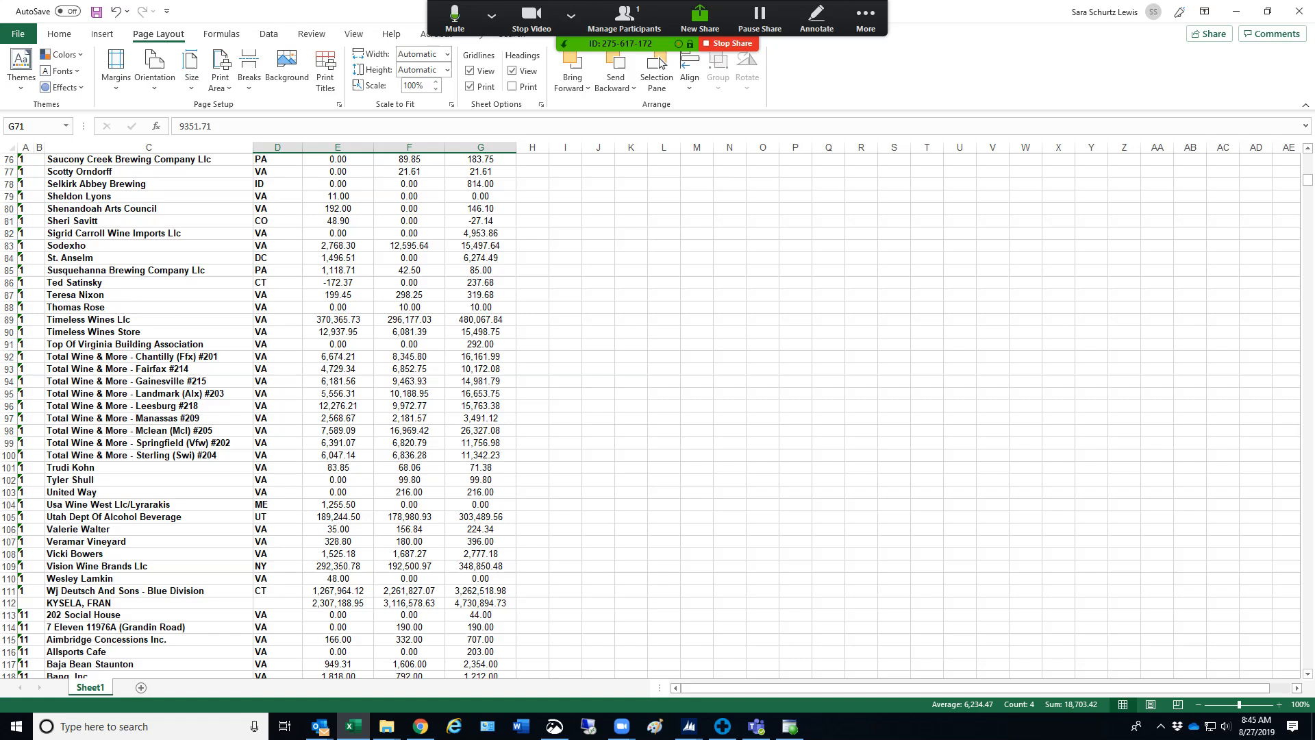
scroll(651, 415, up, 20)
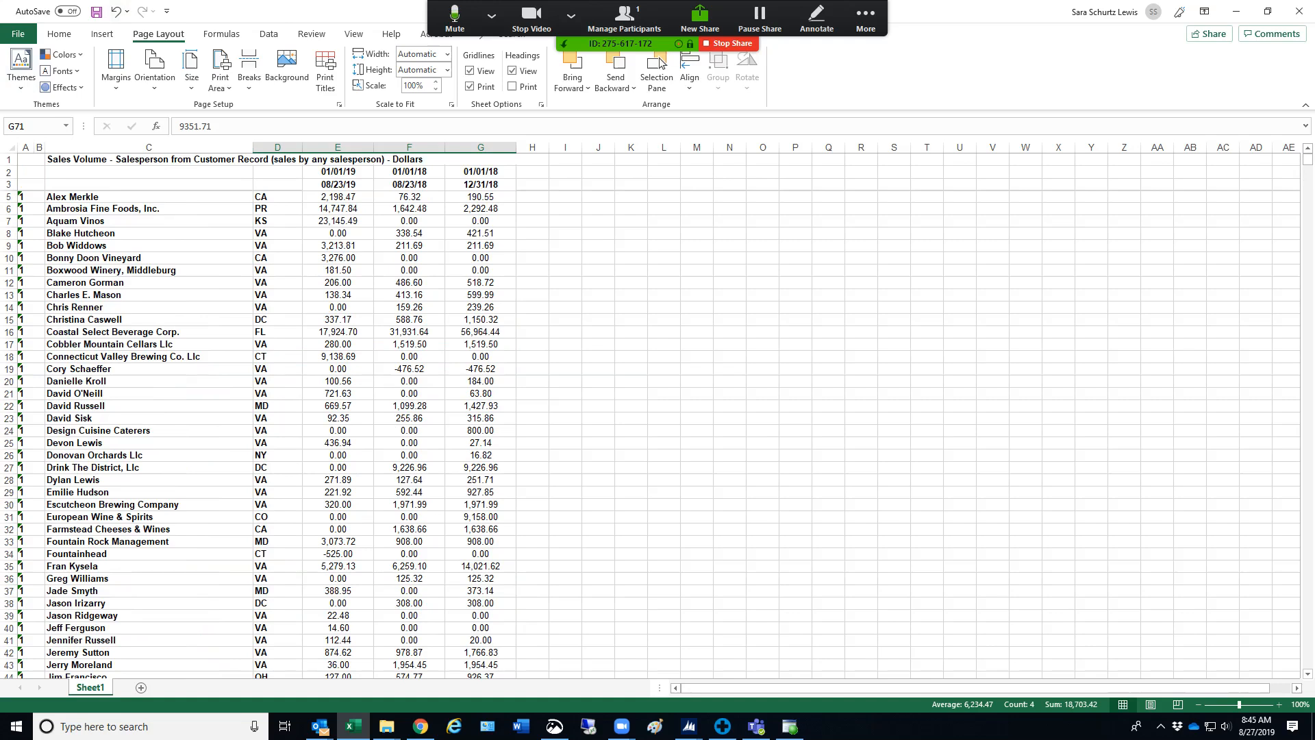
scroll(650, 416, down, 15)
scroll(650, 415, down, 14)
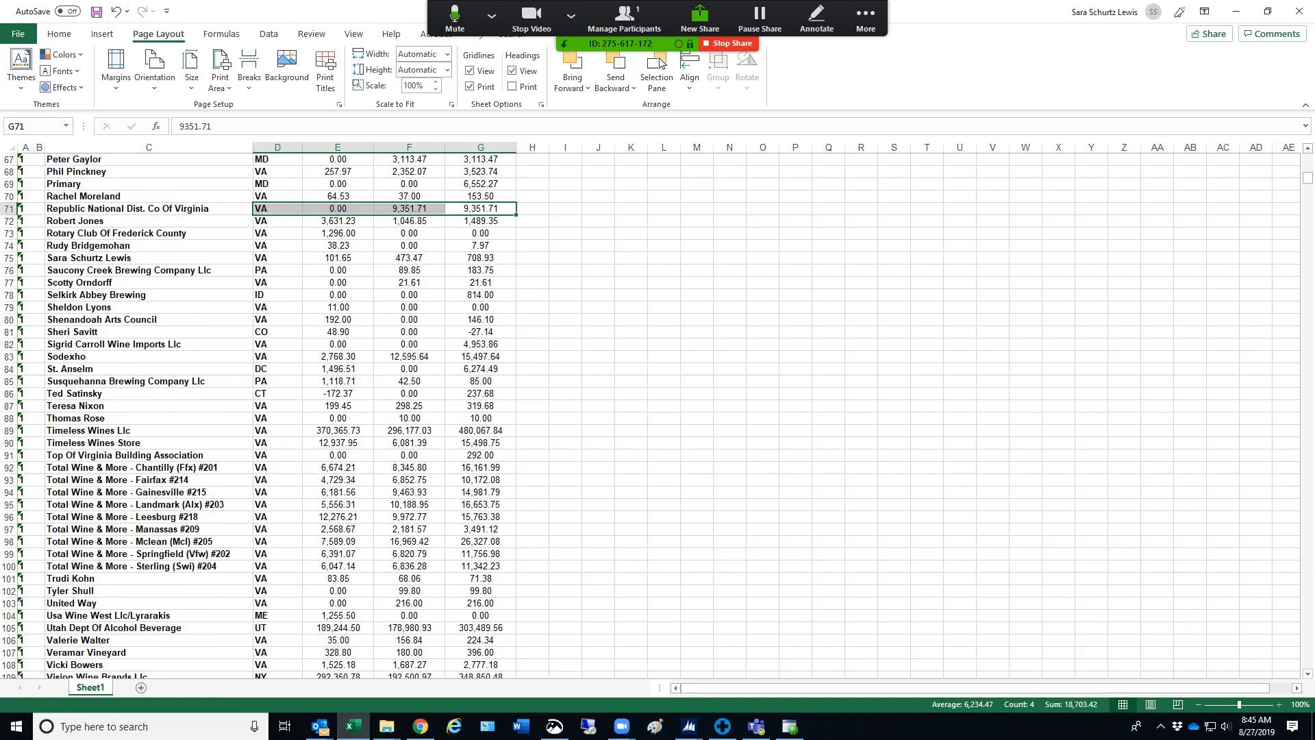
scroll(650, 416, up, 20)
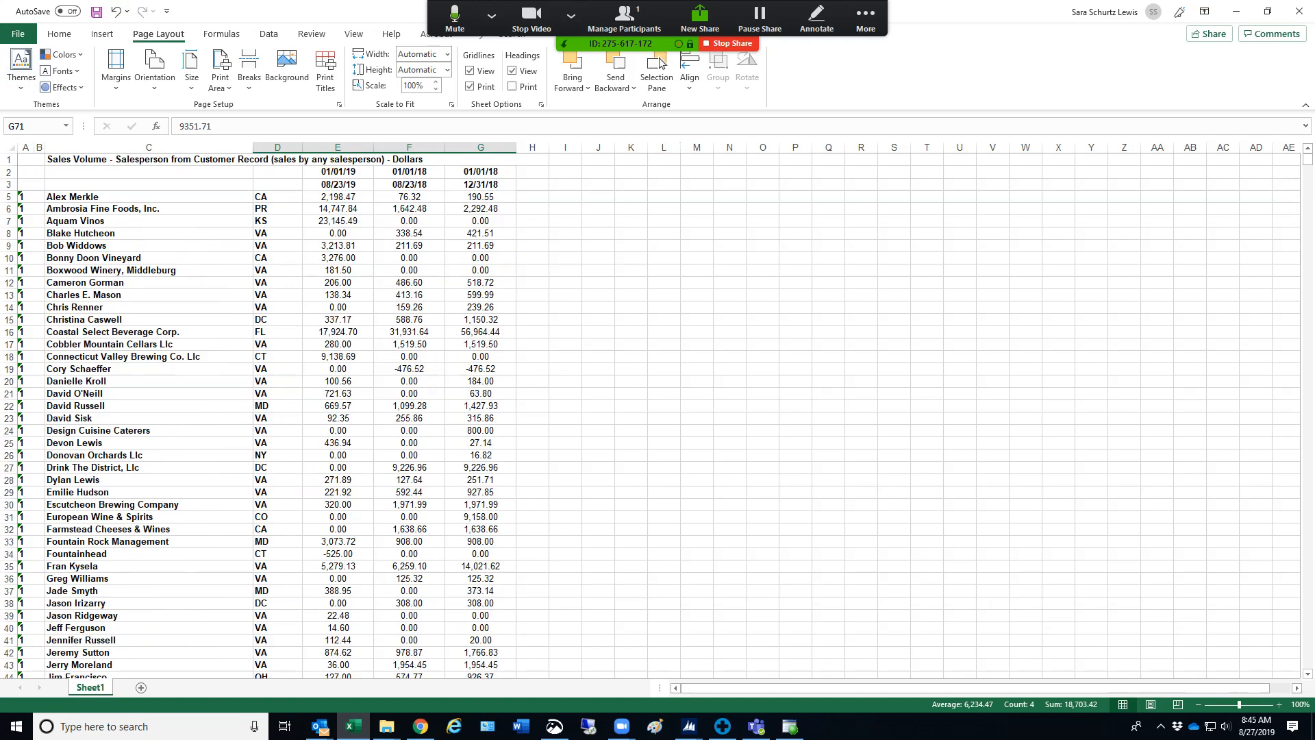
Enter the column heading "change from 19 YTD to 18 YTD" in cell I3
click(565, 172)
key(Down)
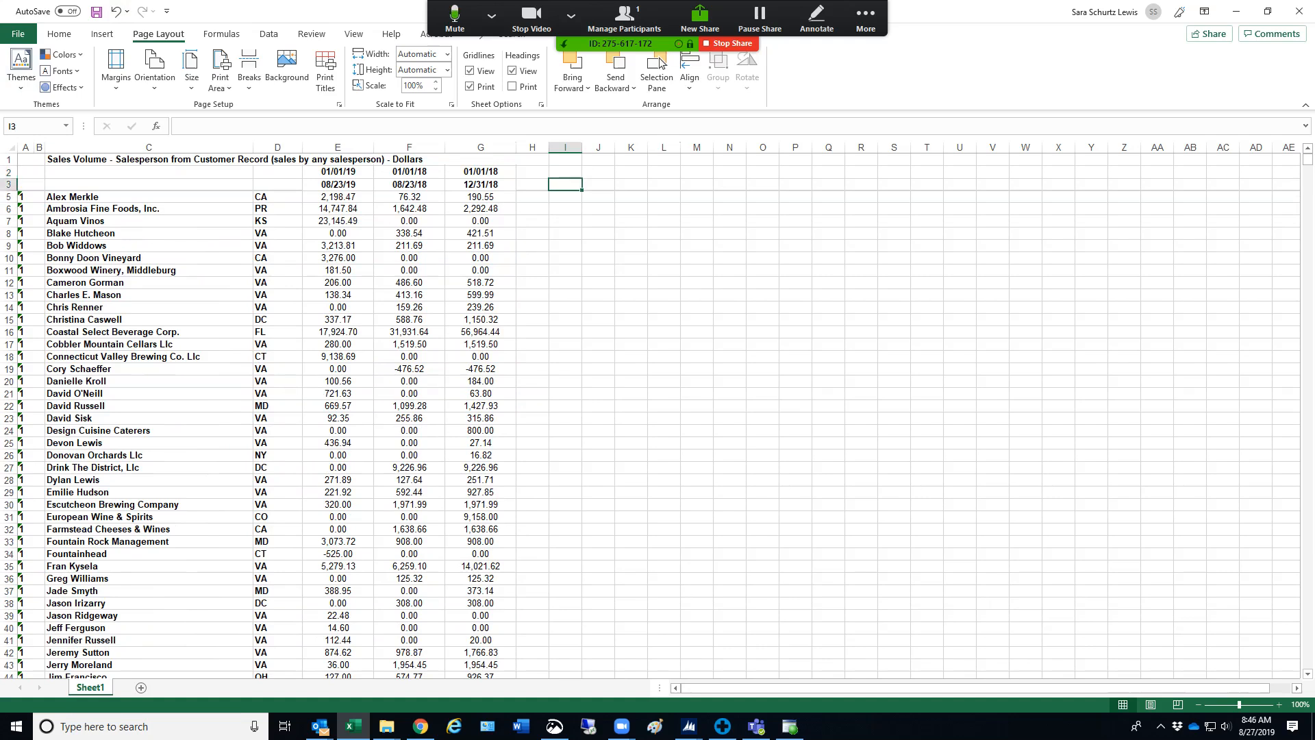
text(change f)
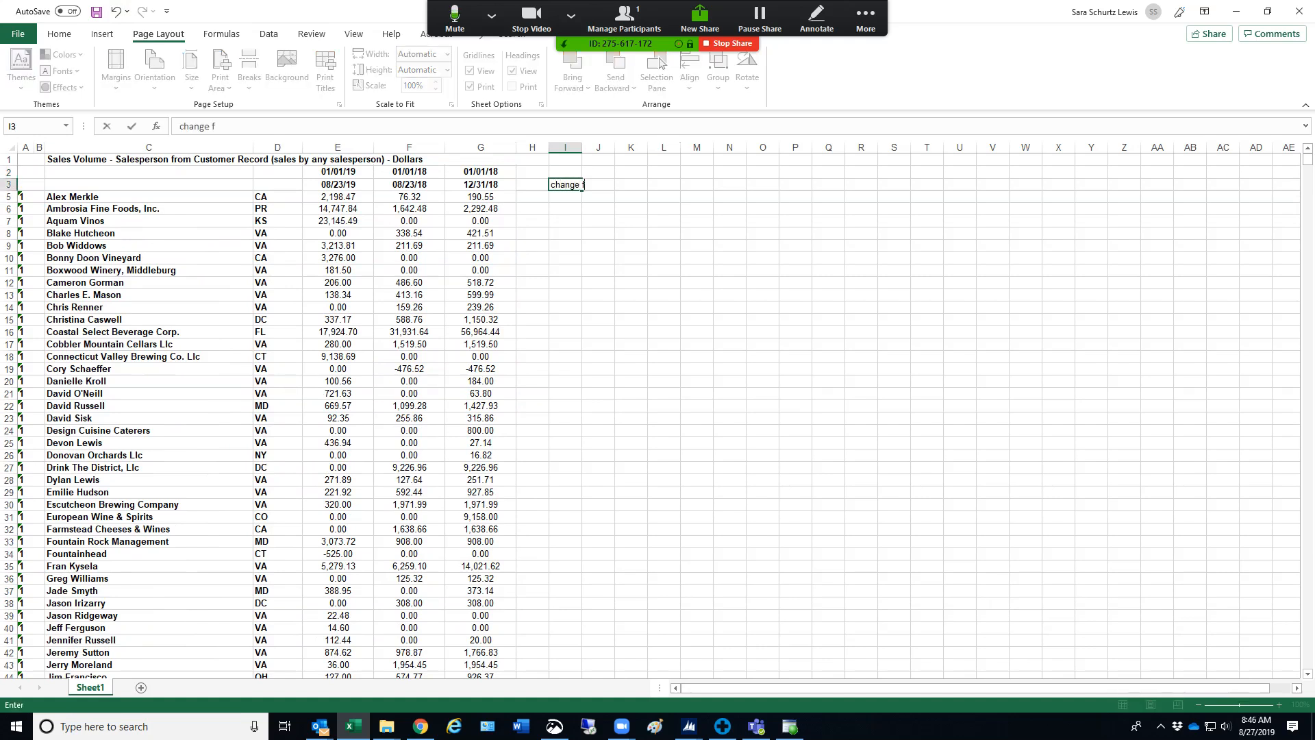
text(rom 19 YTD to 18 YTD)
key(Tab)
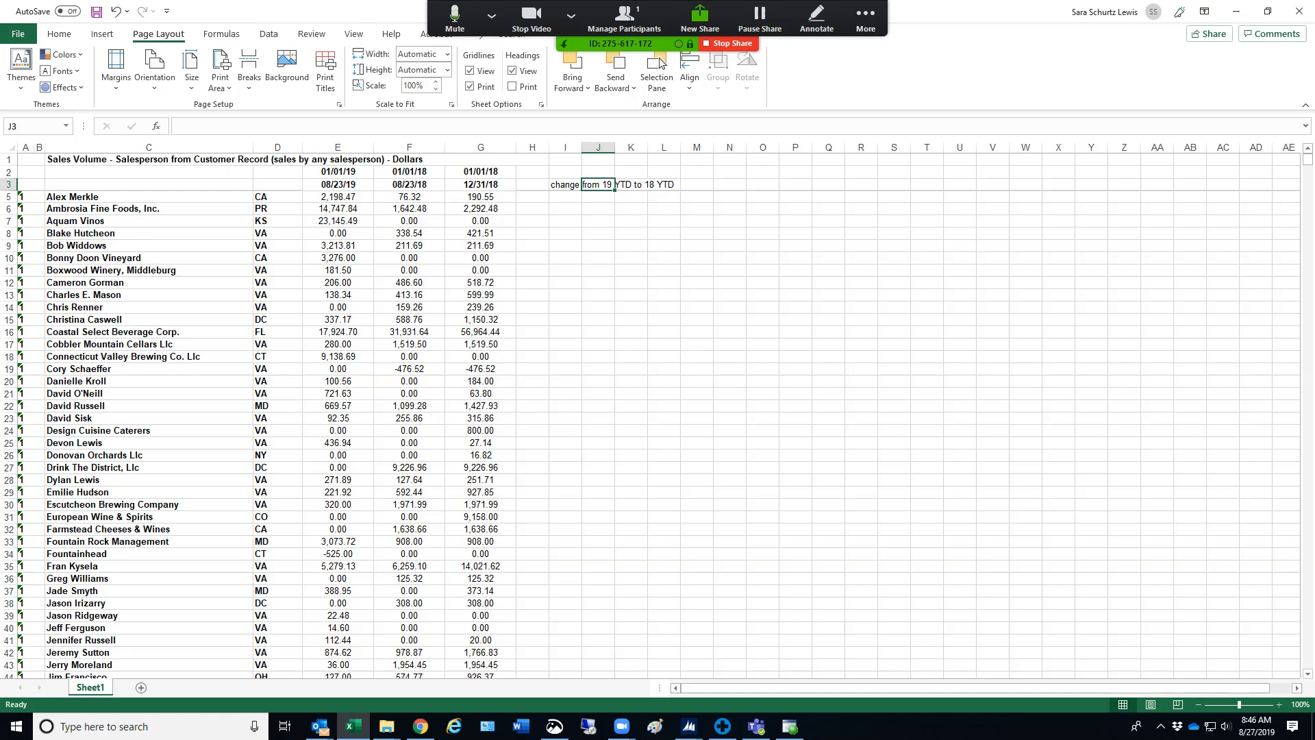
Wrap the text of the heading in cell I3 and widen column I to fit it on three lines
key(Left)
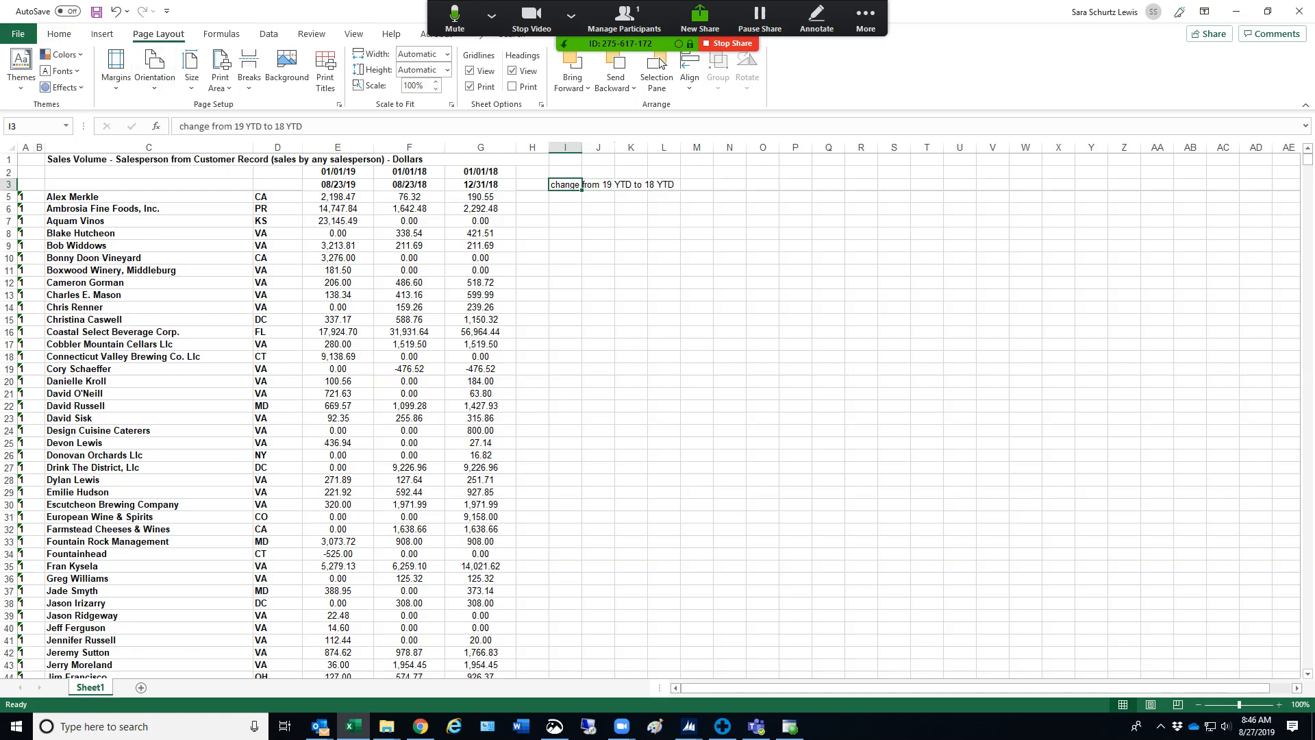
click(63, 34)
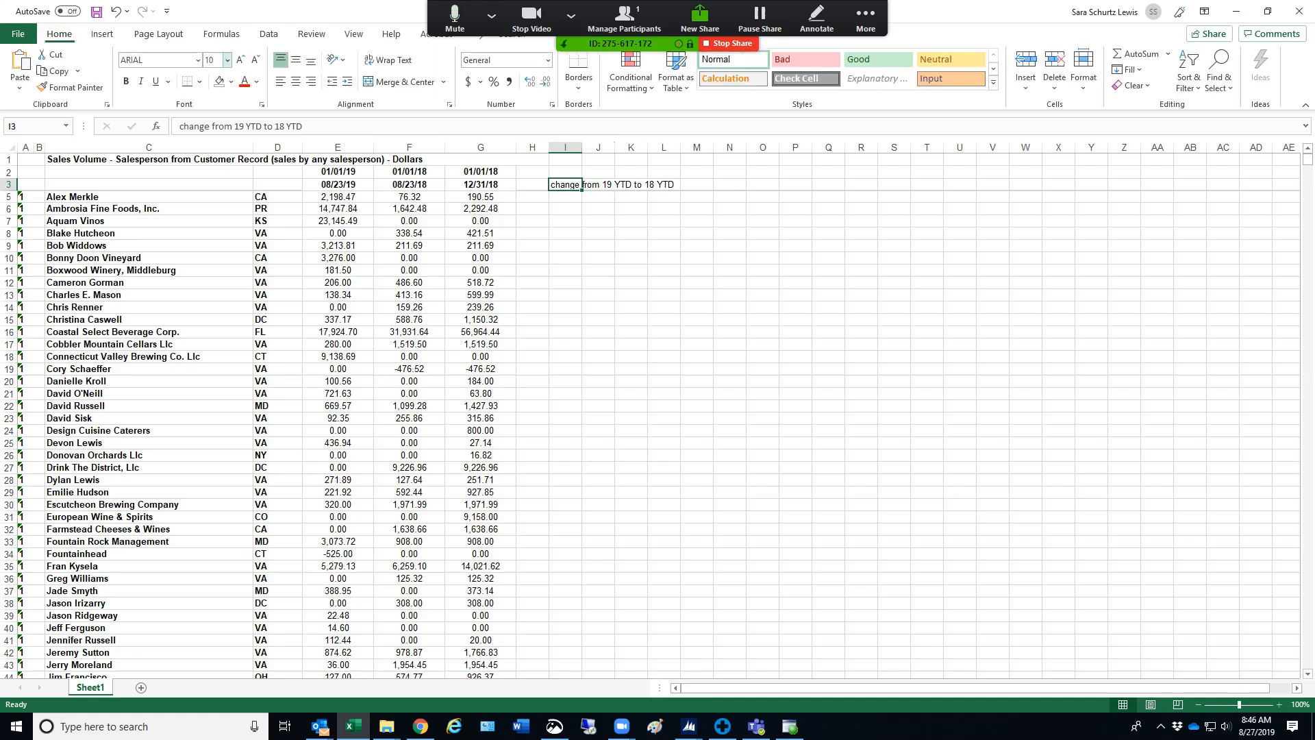
click(389, 60)
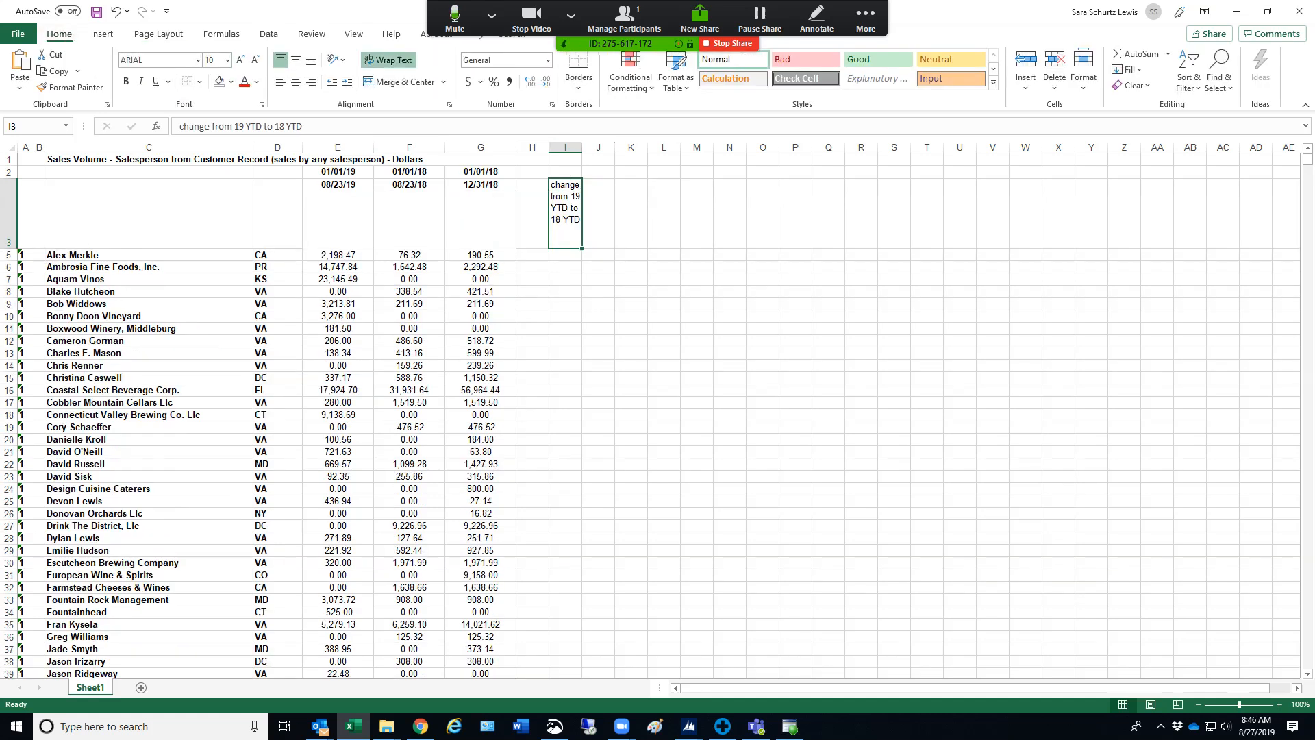
drag(581, 148, 610, 147)
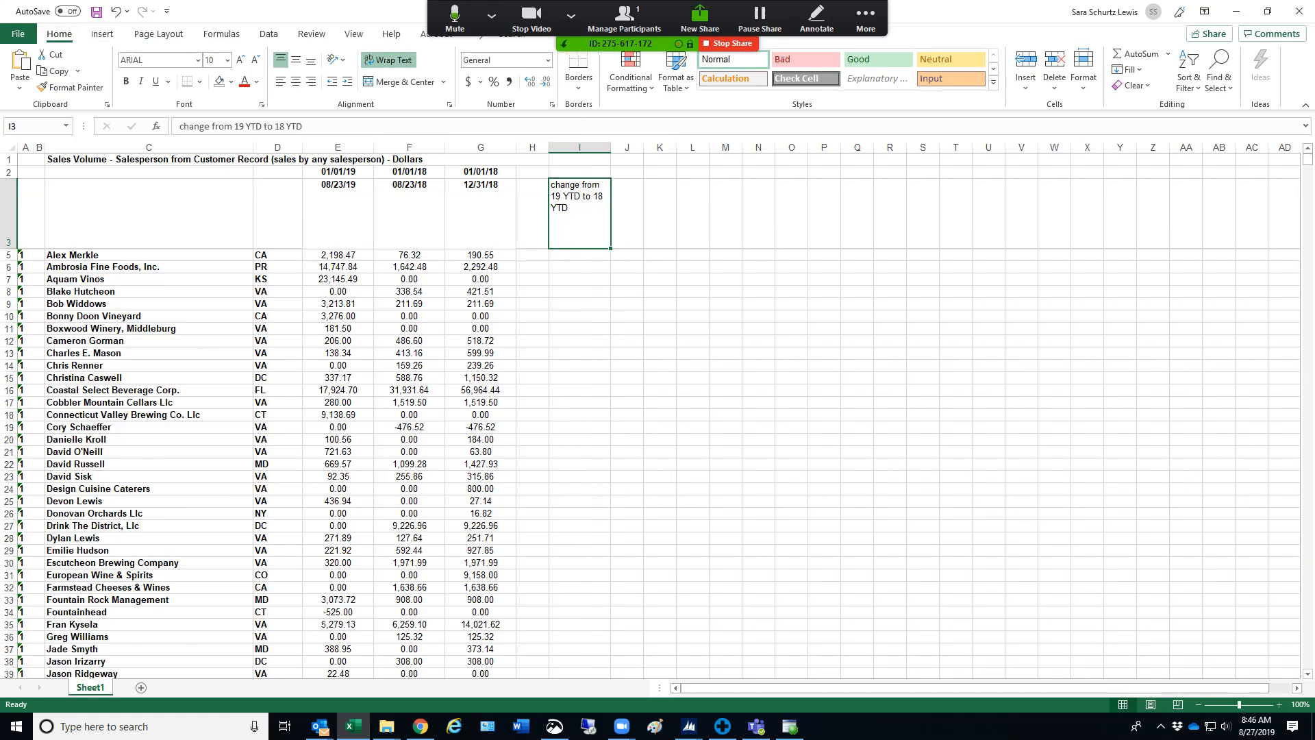
Center the contents of column I horizontally, including its wrapped heading
click(579, 148)
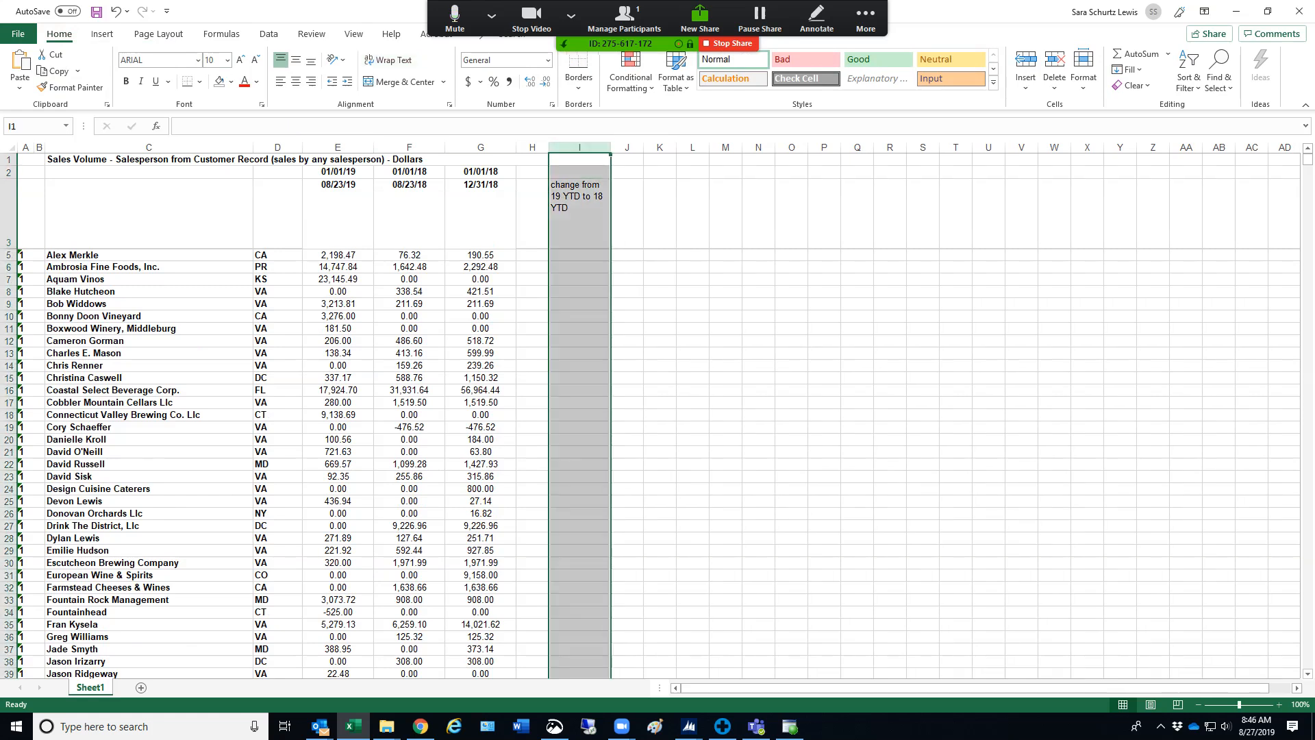
click(296, 82)
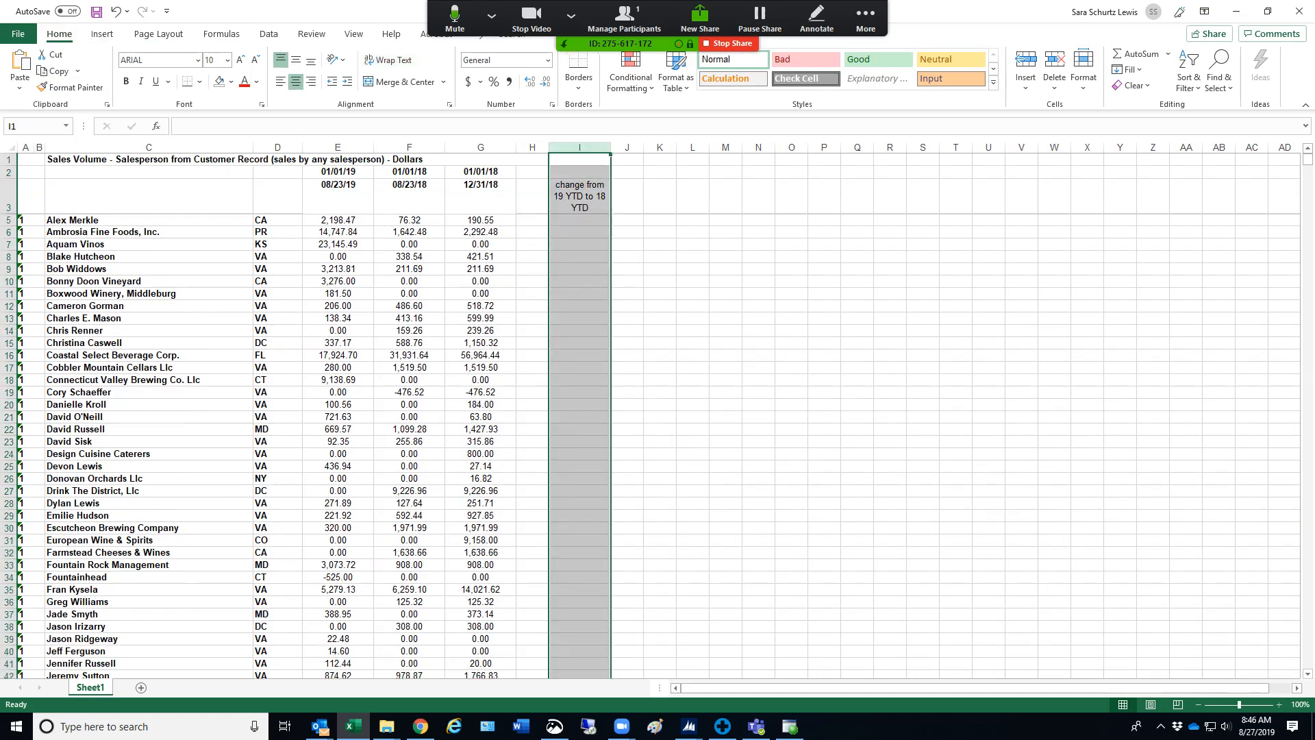
click(579, 256)
click(579, 220)
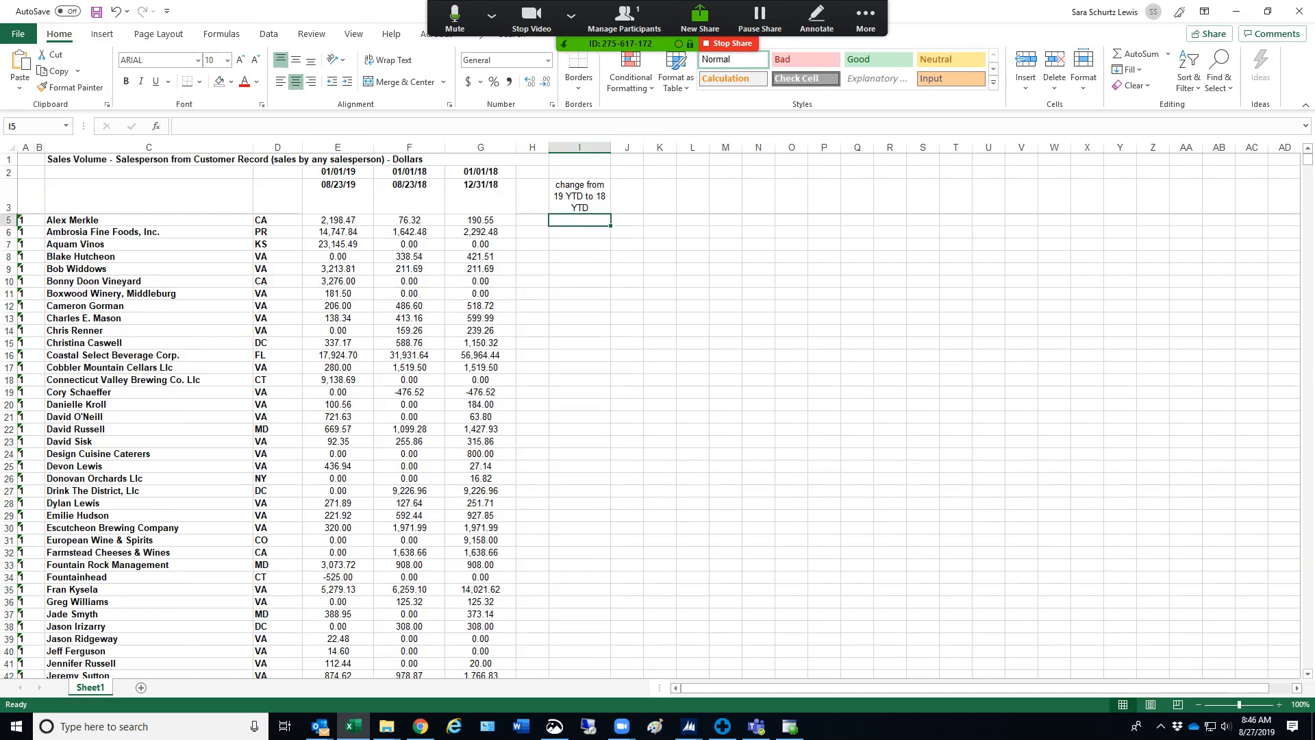
Add a percent sign to the start of the heading in I3, making it "% change from 19 YTD to 18 YTD"
double_click(556, 186)
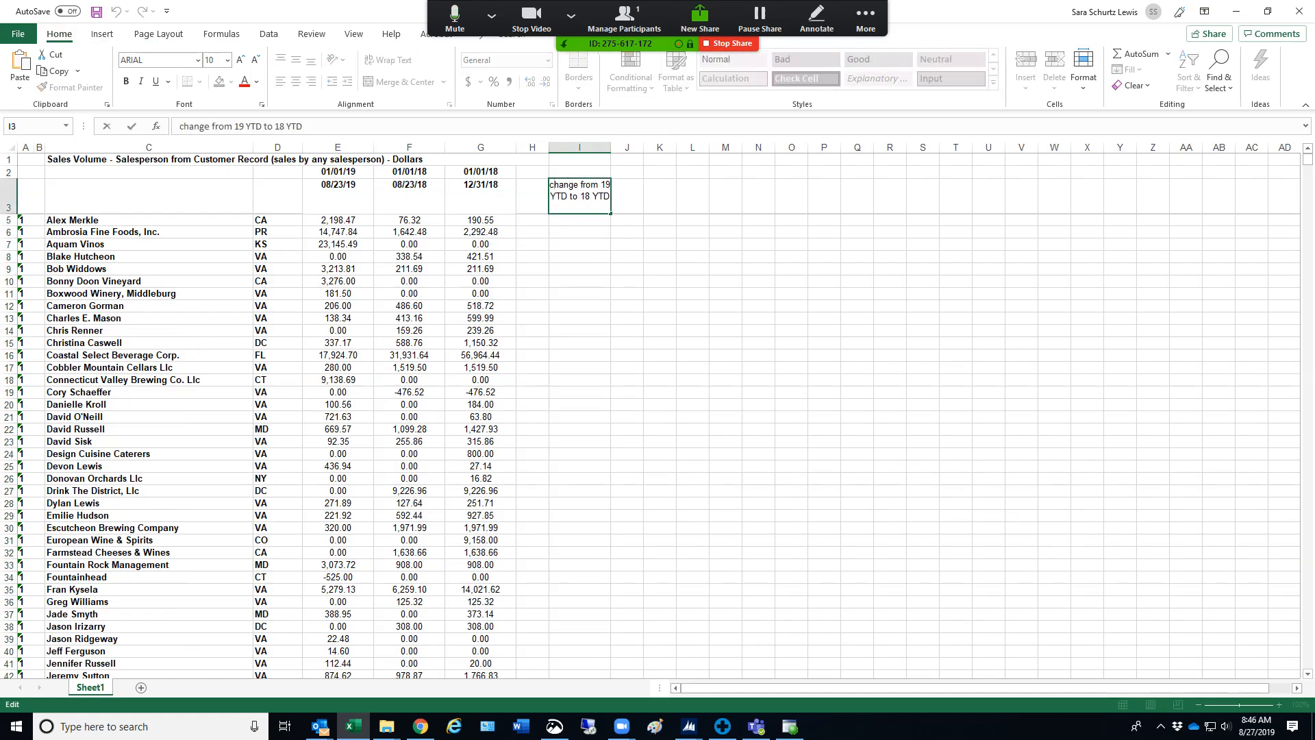
text(%)
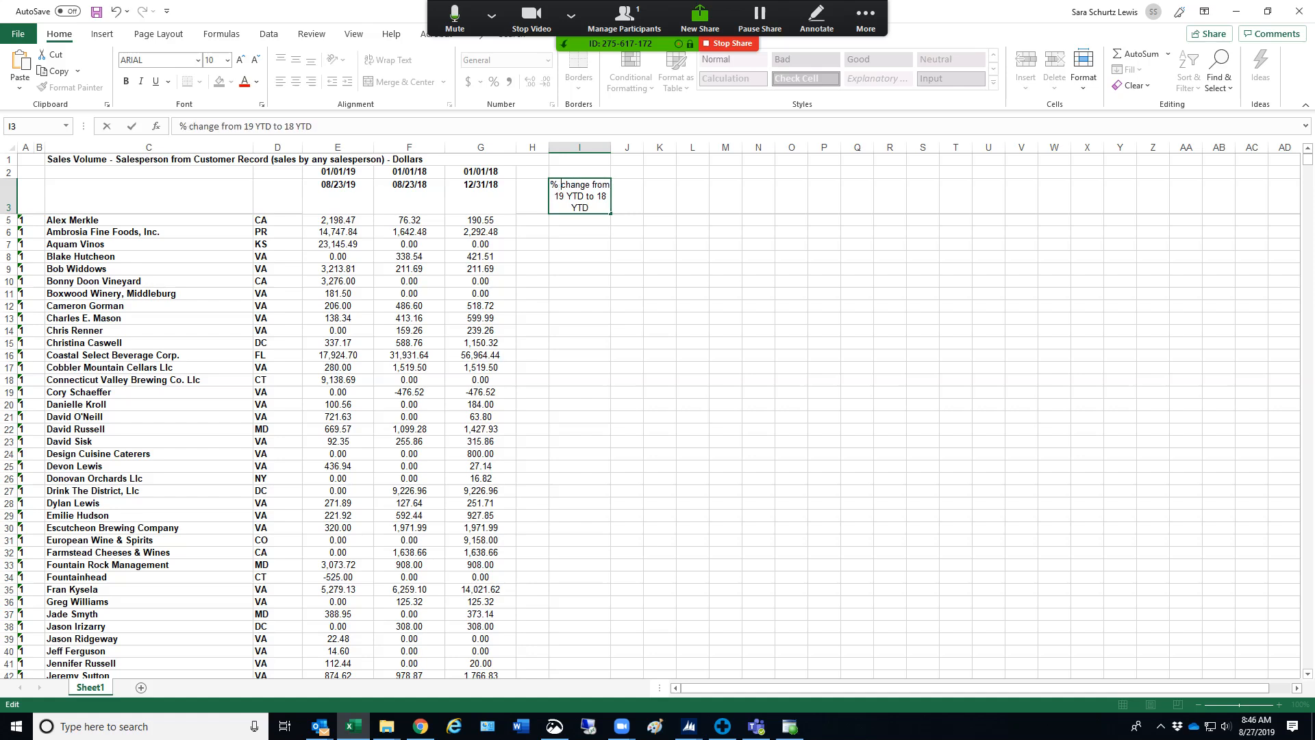
key(Return)
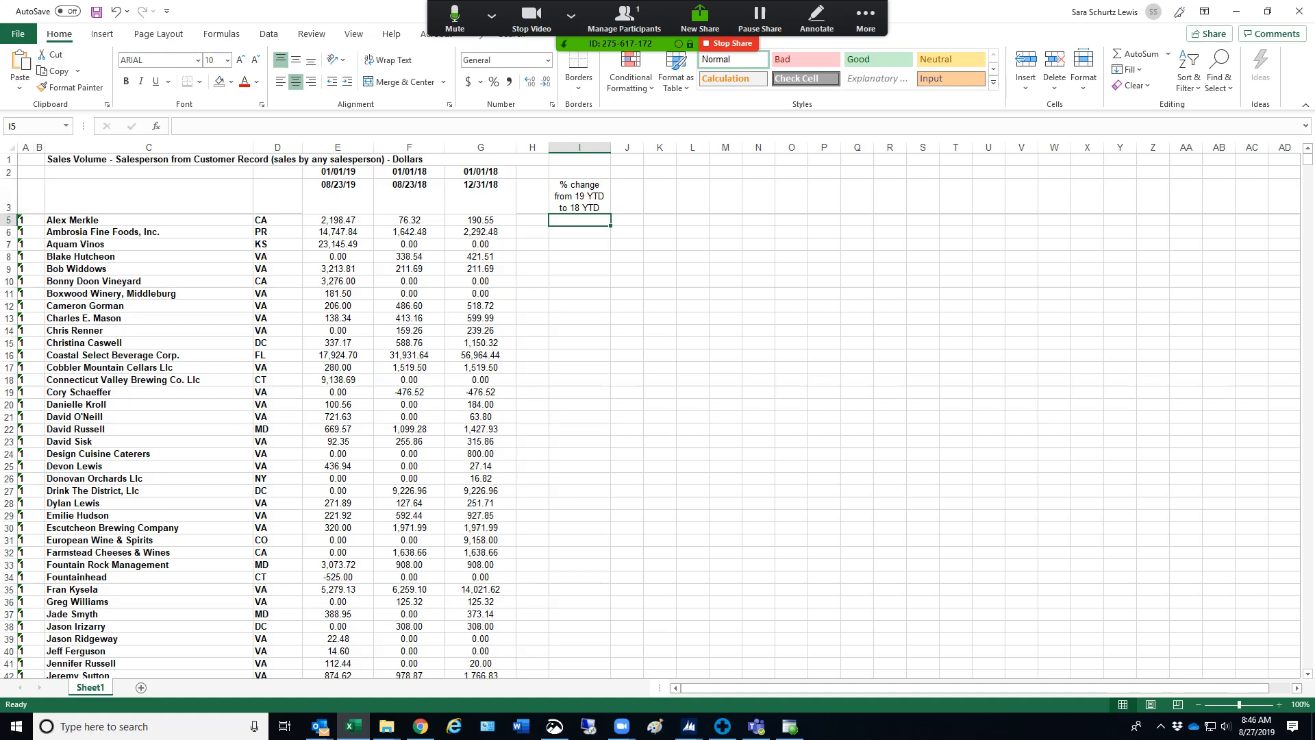
Enter the percent change formula =(E5-F5)/F5 in cell I5
text(=)
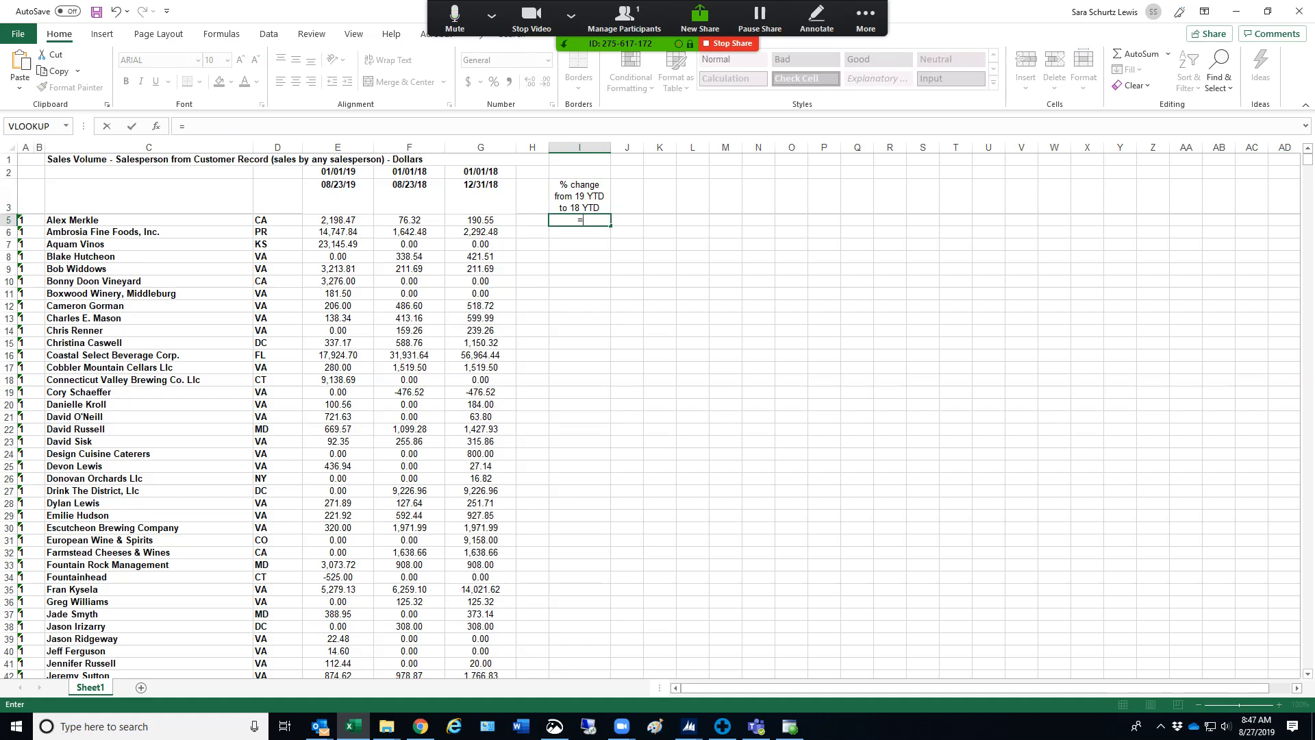
text(()
click(338, 219)
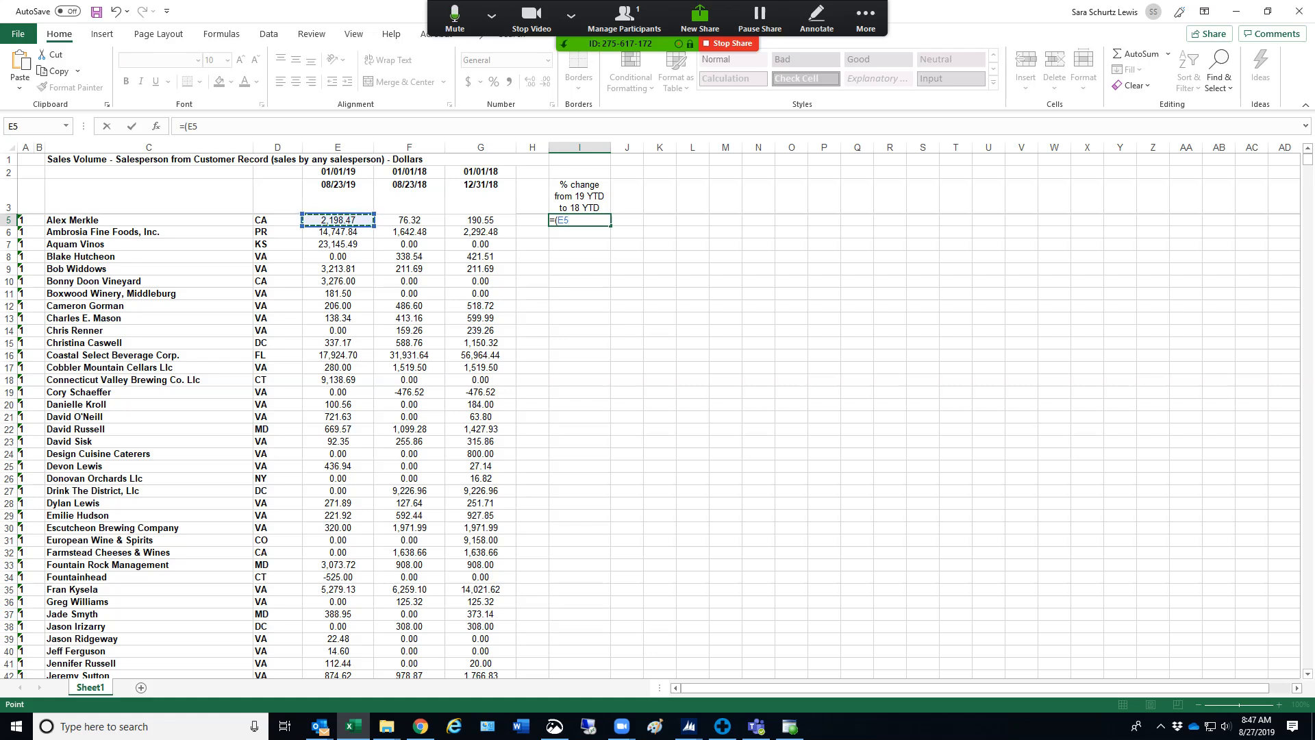
text(-)
click(408, 220)
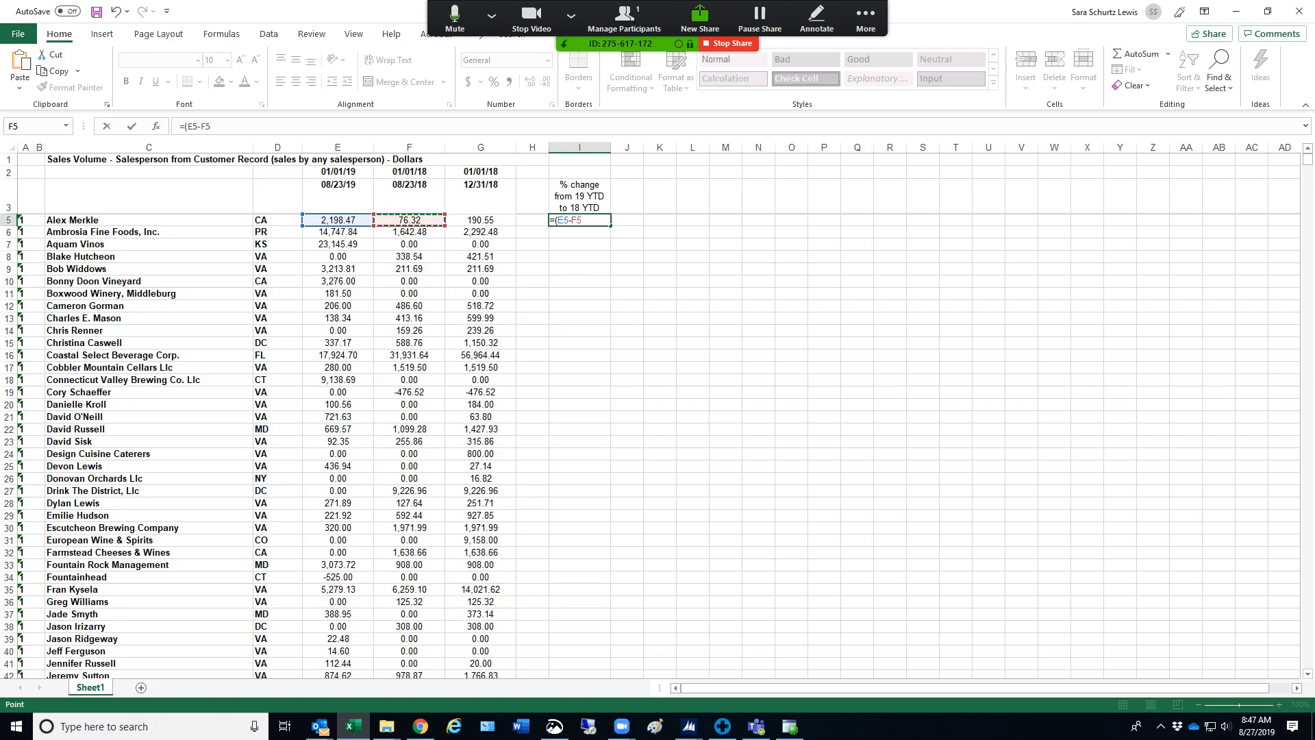
text())
text(/)
click(409, 220)
key(Return)
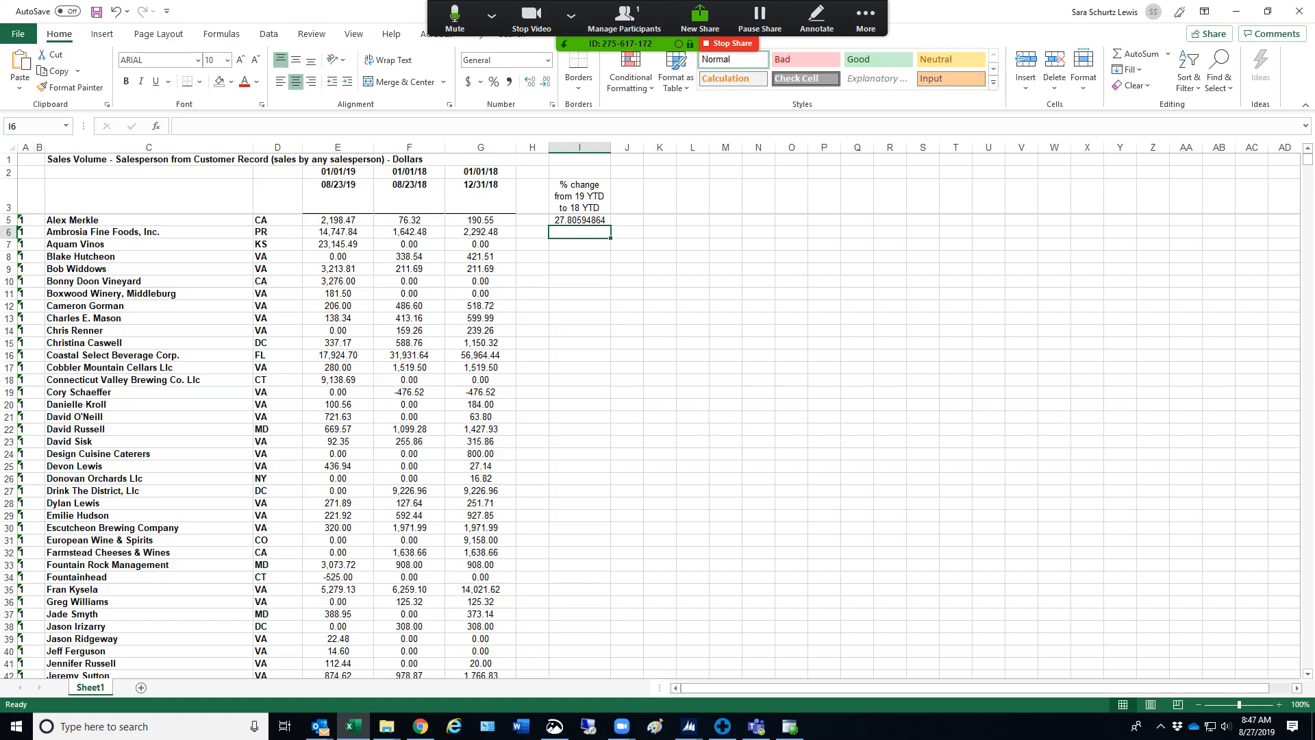
click(580, 220)
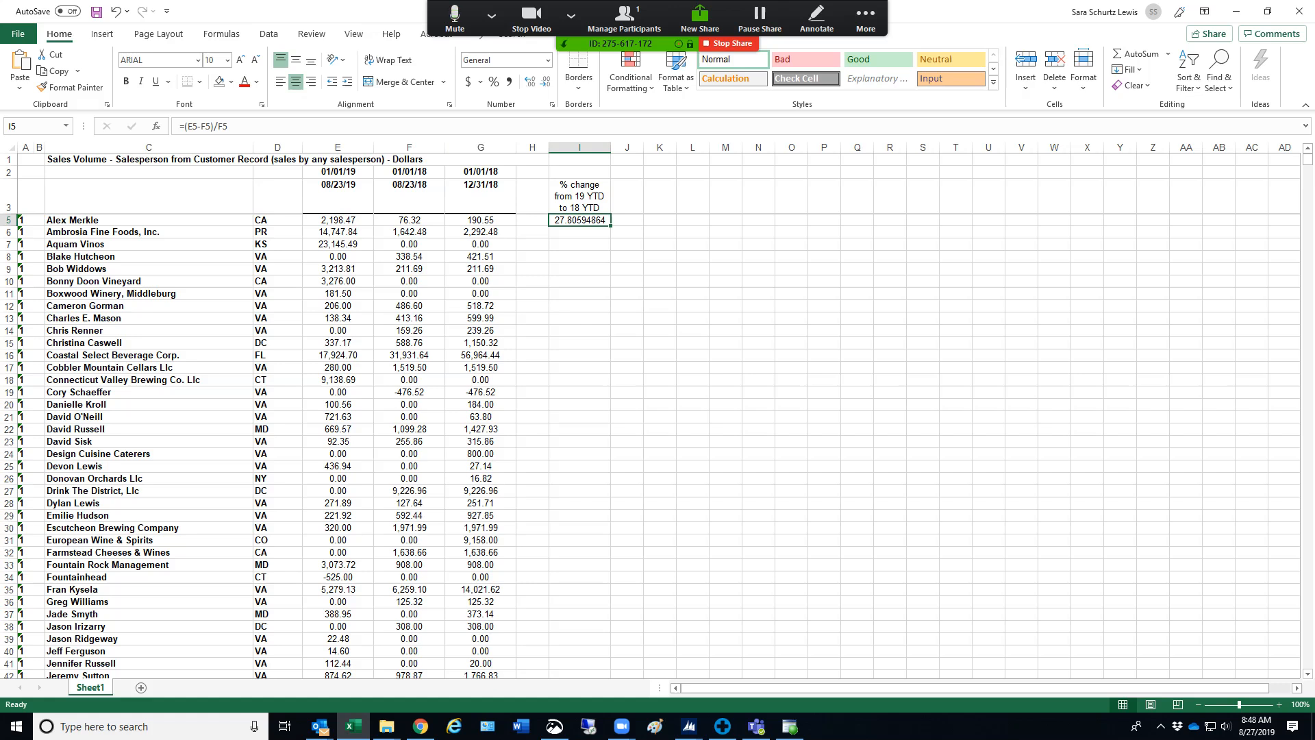
right_click(569, 220)
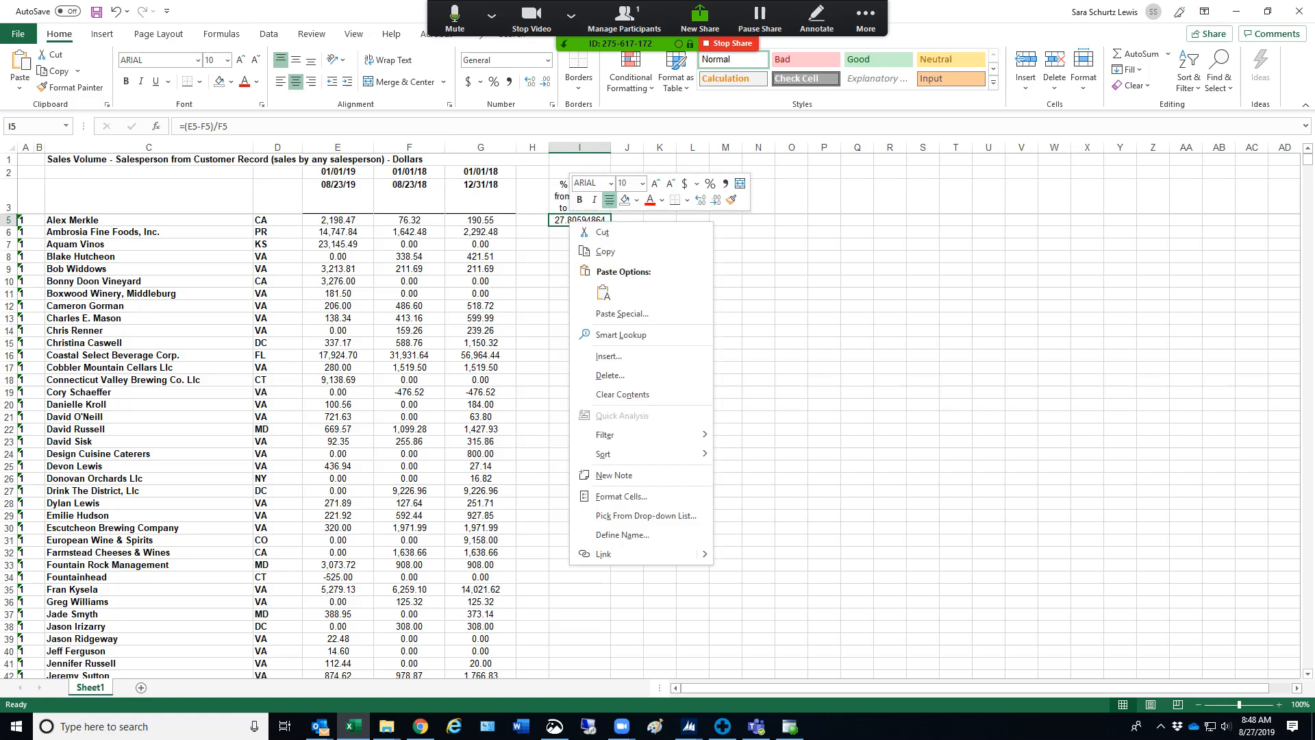
click(621, 496)
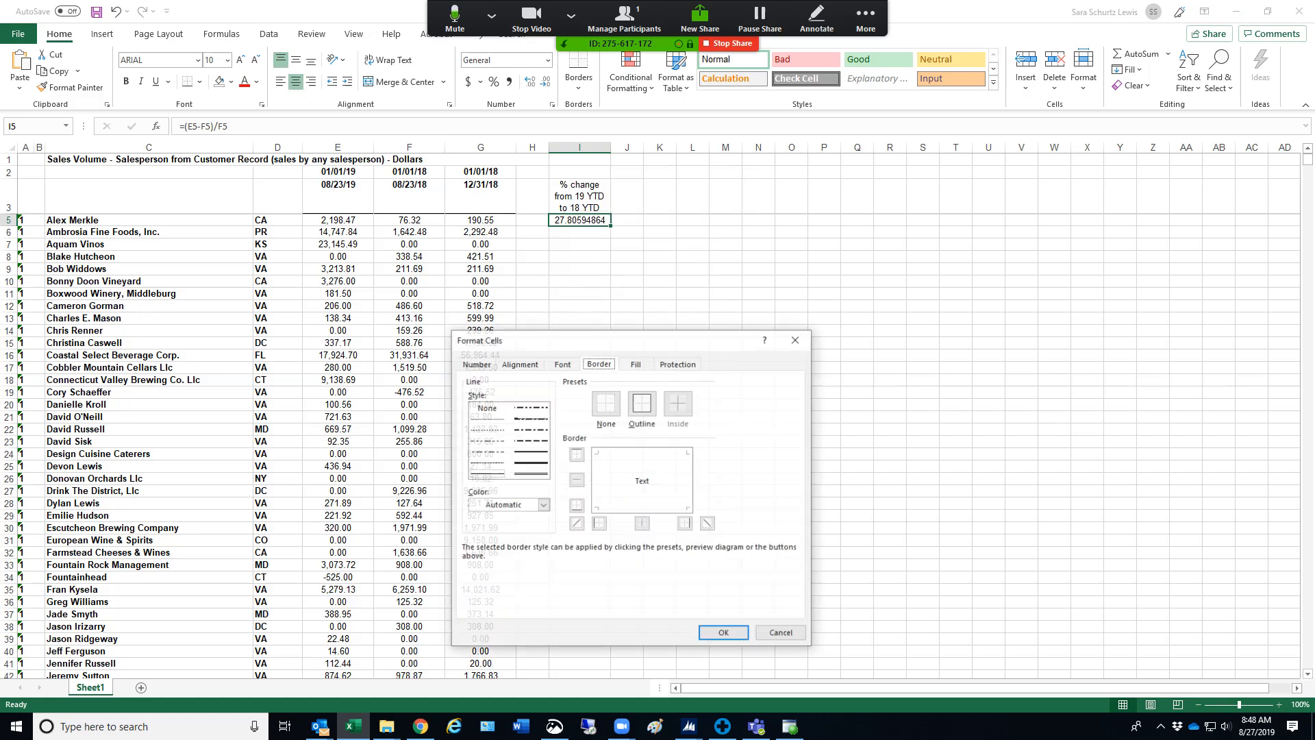
click(475, 363)
click(519, 363)
click(562, 364)
click(598, 364)
click(636, 363)
click(678, 363)
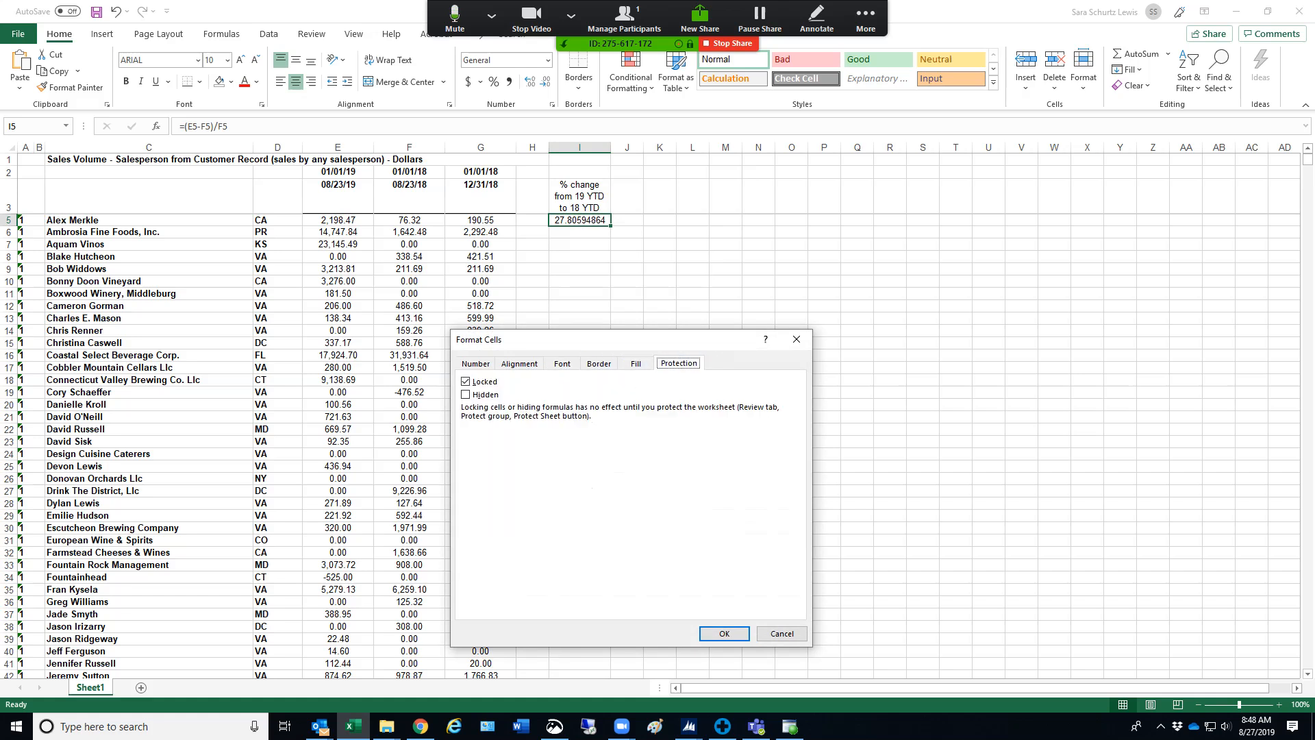
click(796, 339)
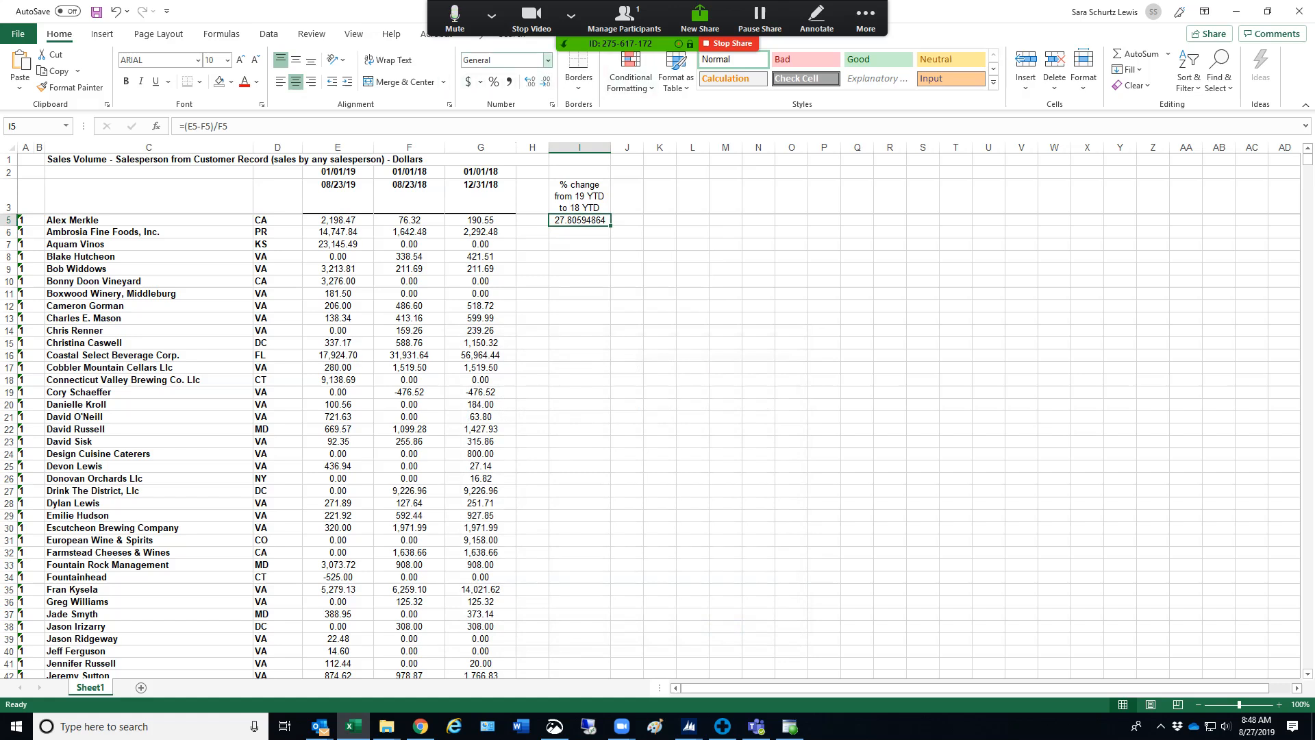
Format the result in cell I5 as a percentage
click(547, 60)
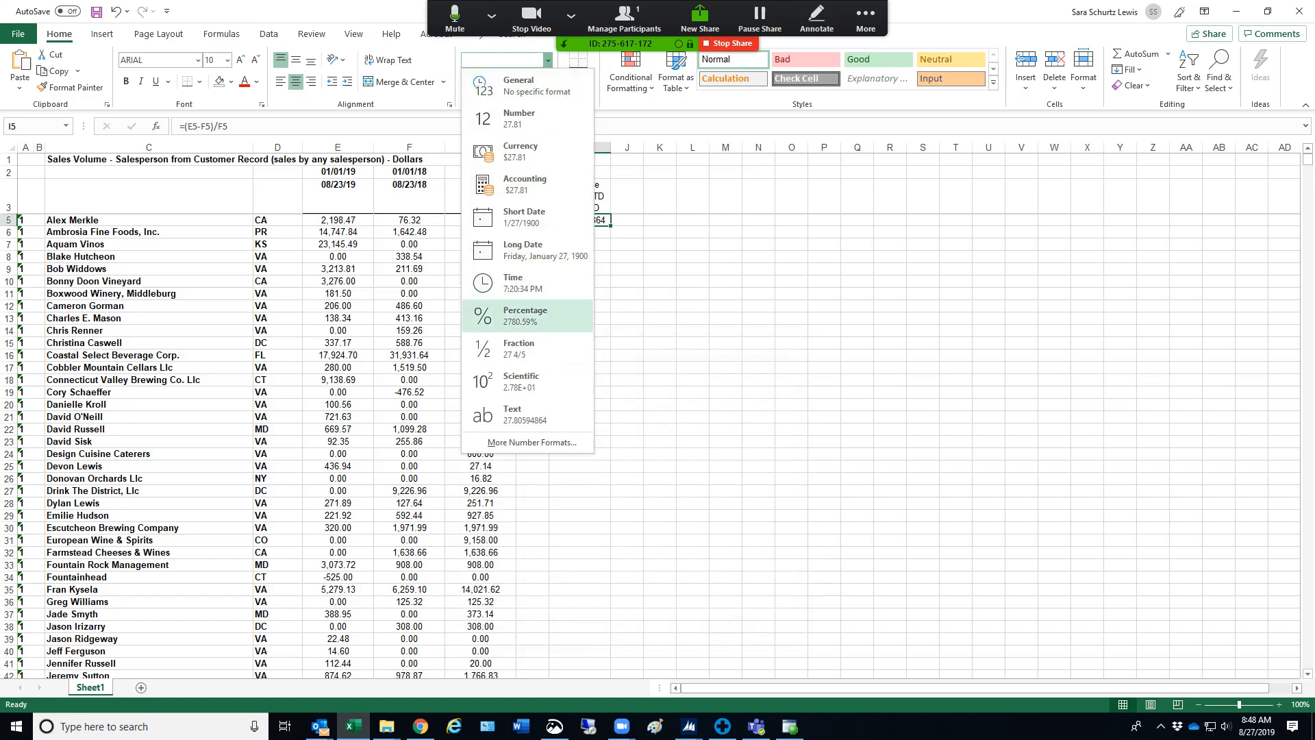
click(525, 315)
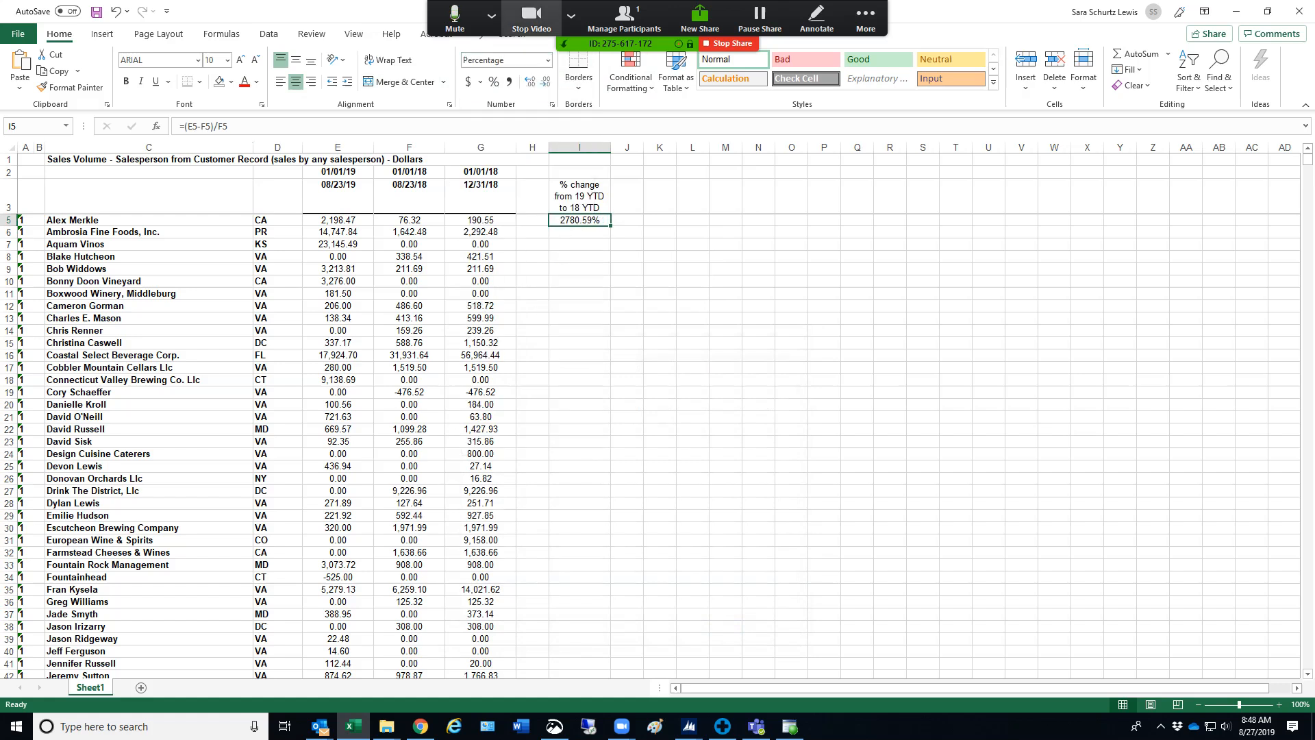
click(492, 15)
key(Escape)
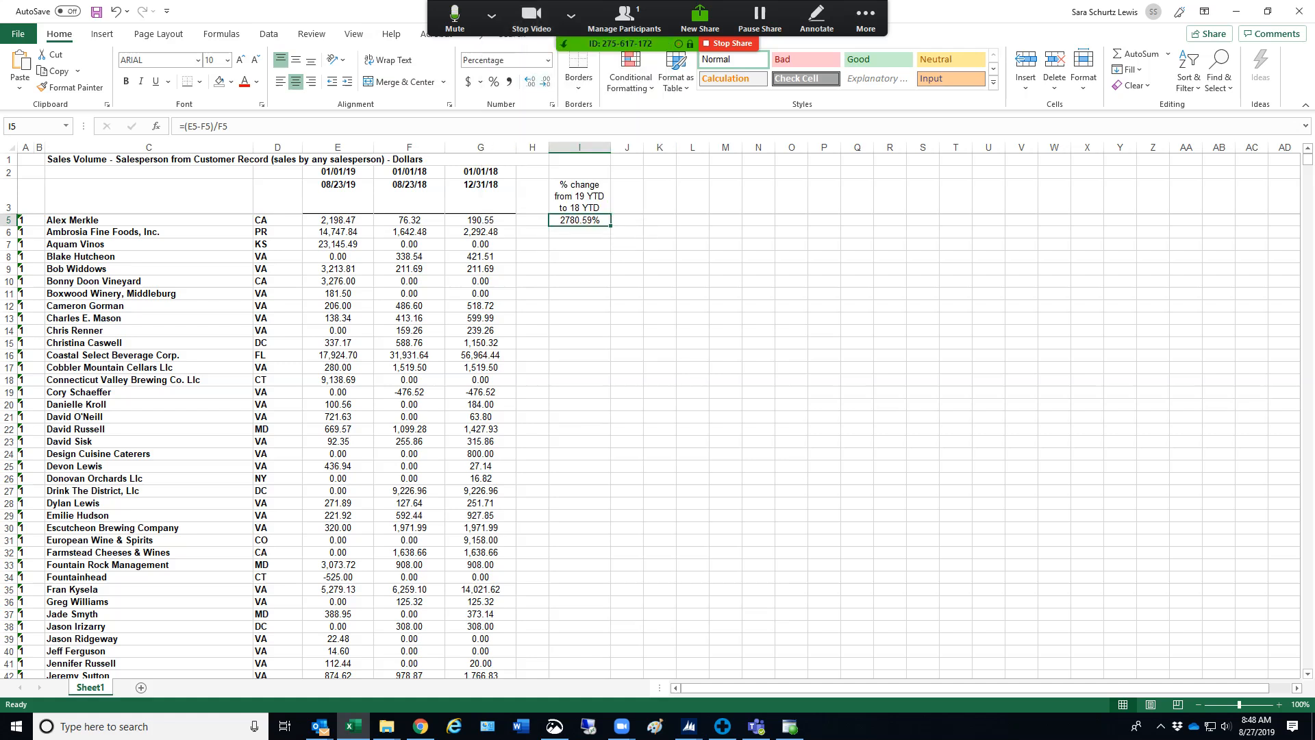
Try showing more and fewer decimal places in cell I5, ending with two decimals
click(530, 82)
click(545, 82)
click(530, 81)
click(545, 81)
click(545, 82)
click(530, 81)
key(Down)
key(Up)
Copy the percent change formula and its format from cell I5 to I6
click(579, 257)
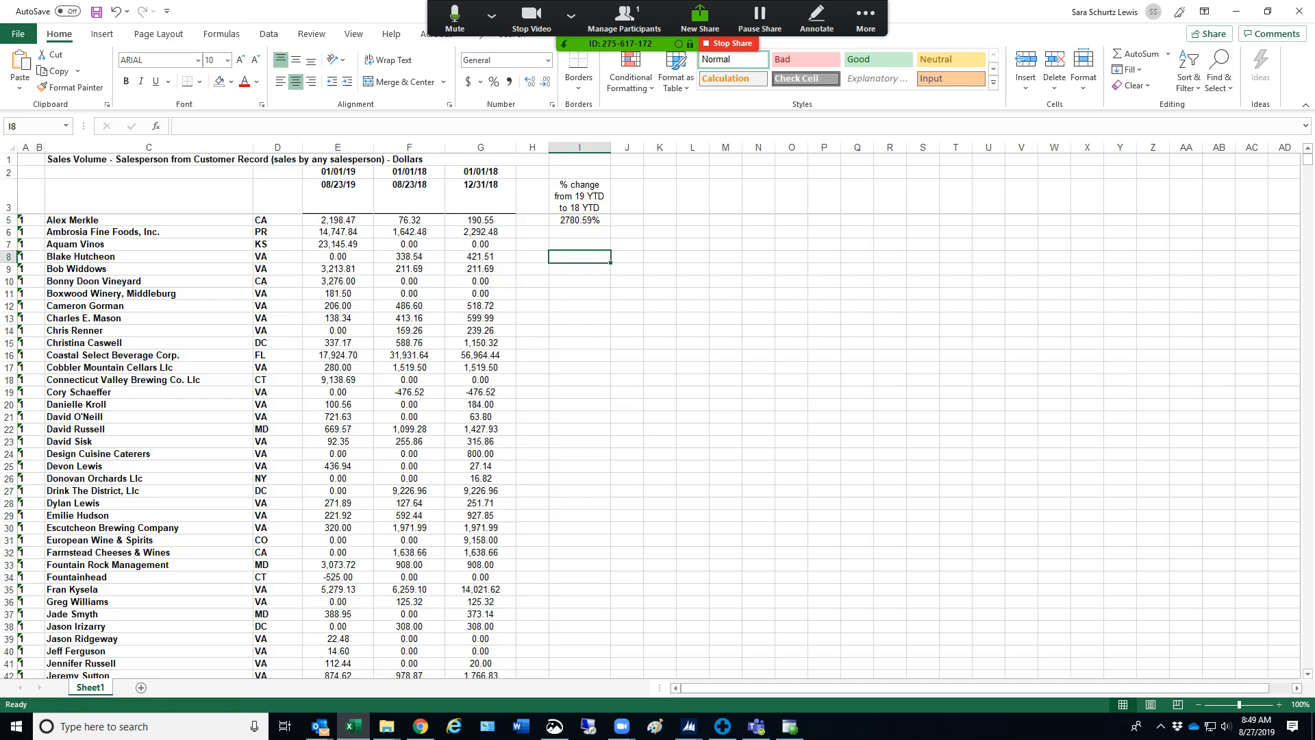
key(Up)
key(Up)
key(Up)
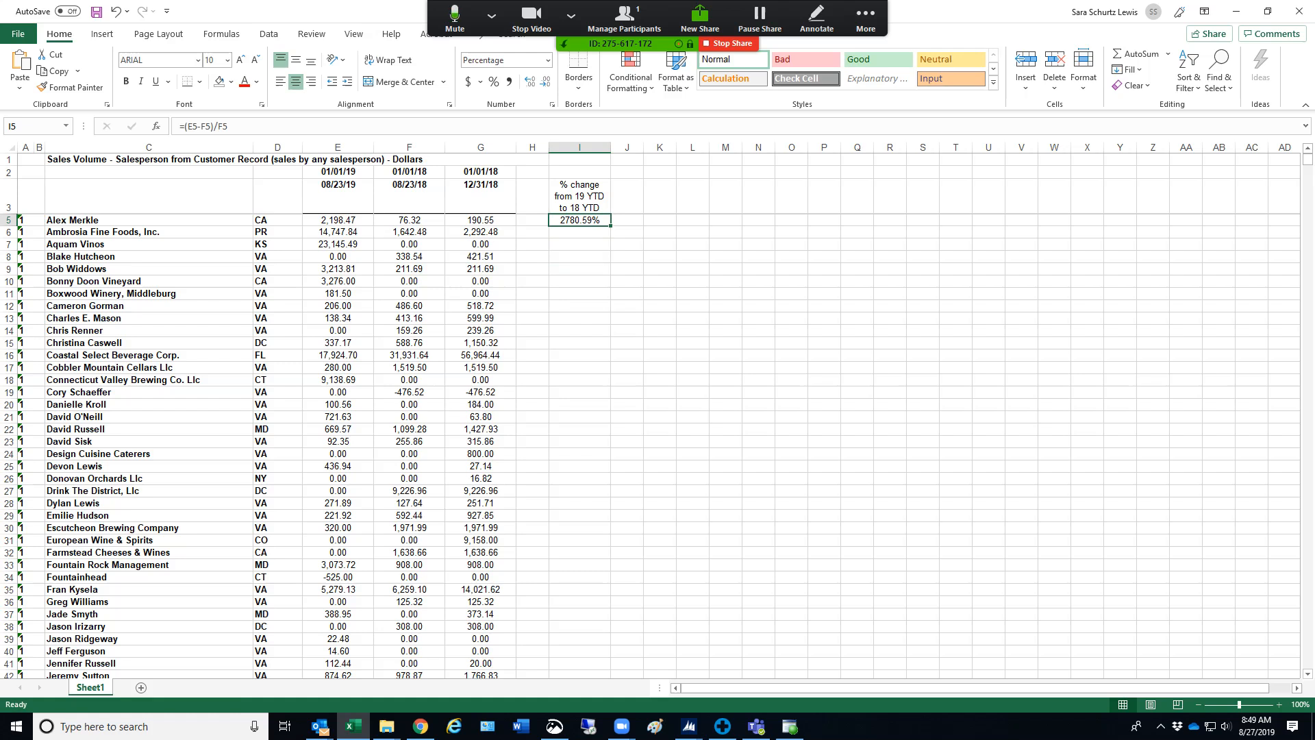
right_click(587, 221)
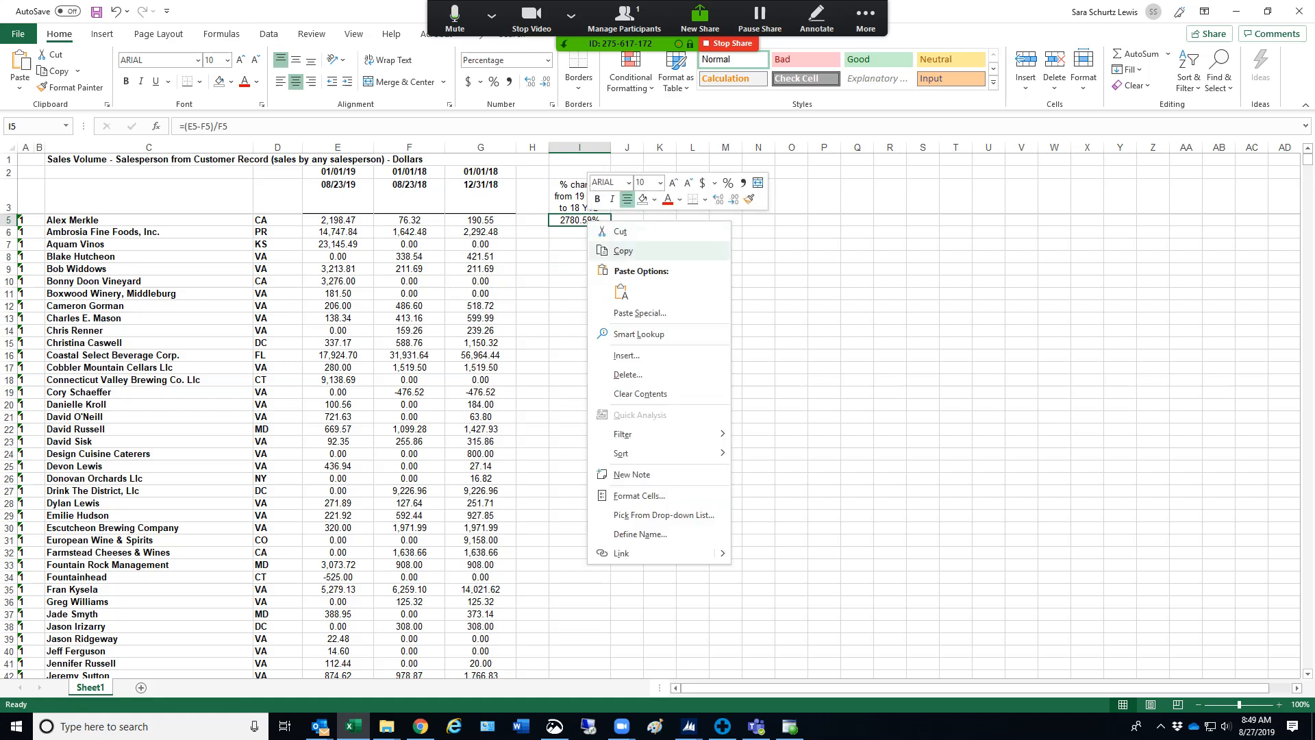
click(623, 250)
key(Down)
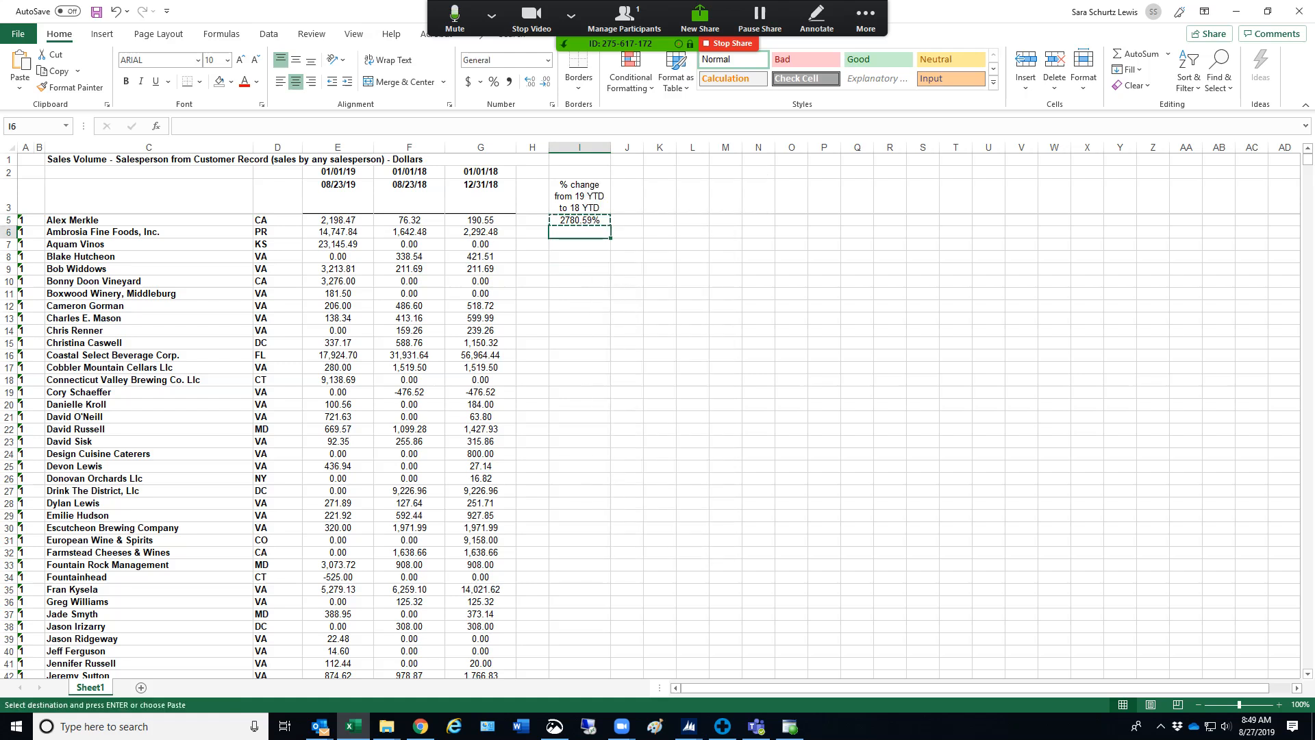
key(ctrl+v)
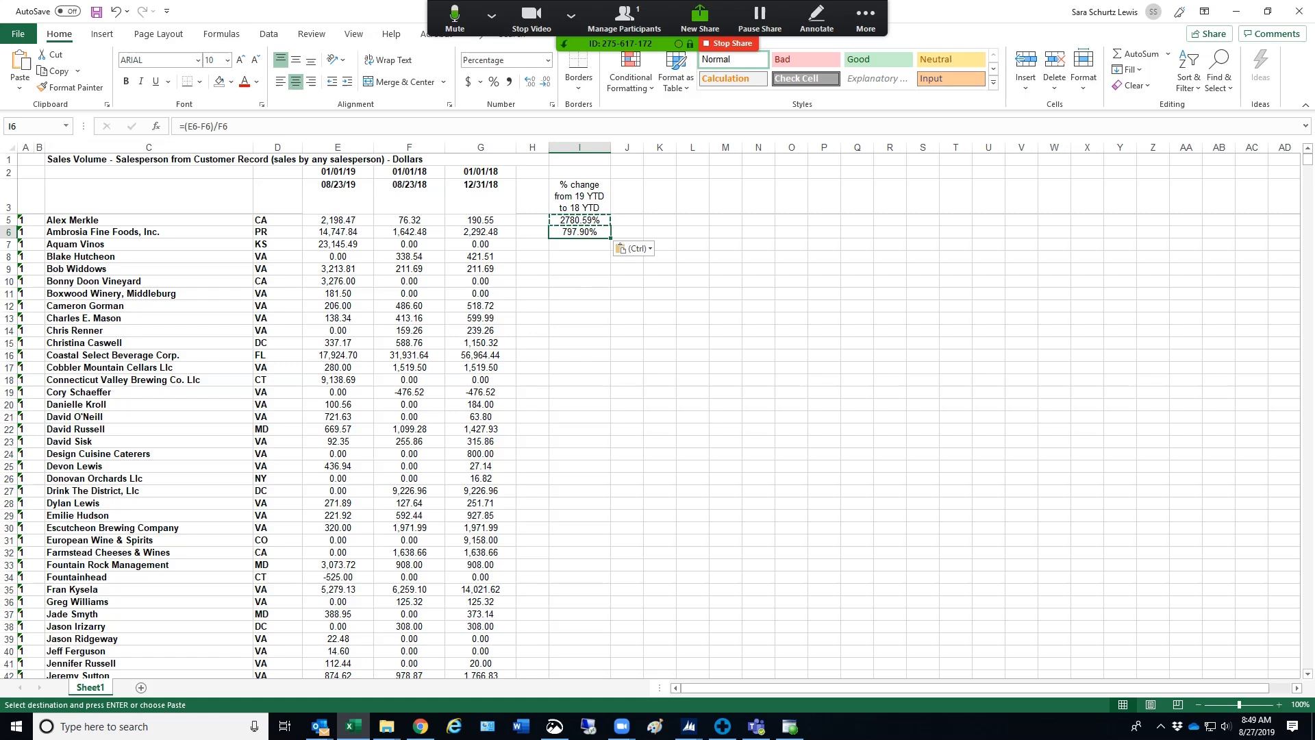
key(Return)
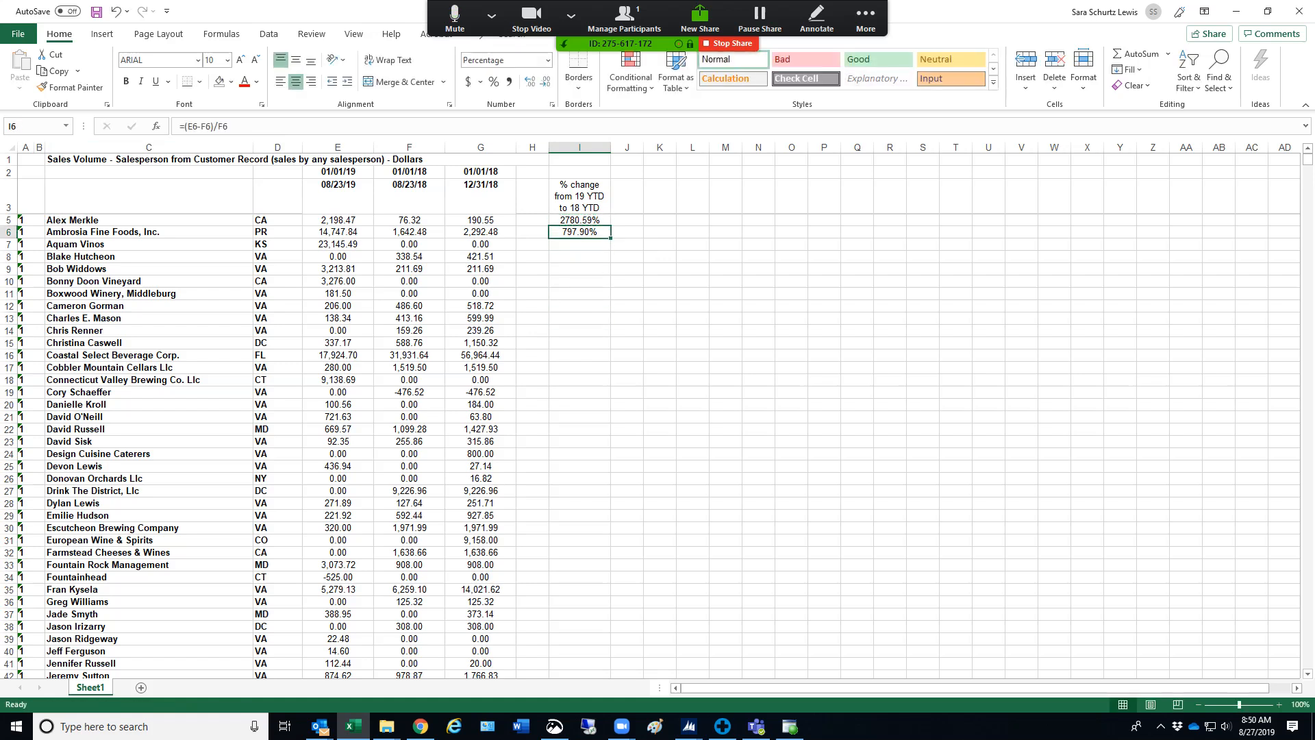
Check the formulas in I5 and I6, and fill the I6 formula down column I to row 1133
scroll(308, 411, down, 3)
scroll(308, 411, up, 3)
click(579, 220)
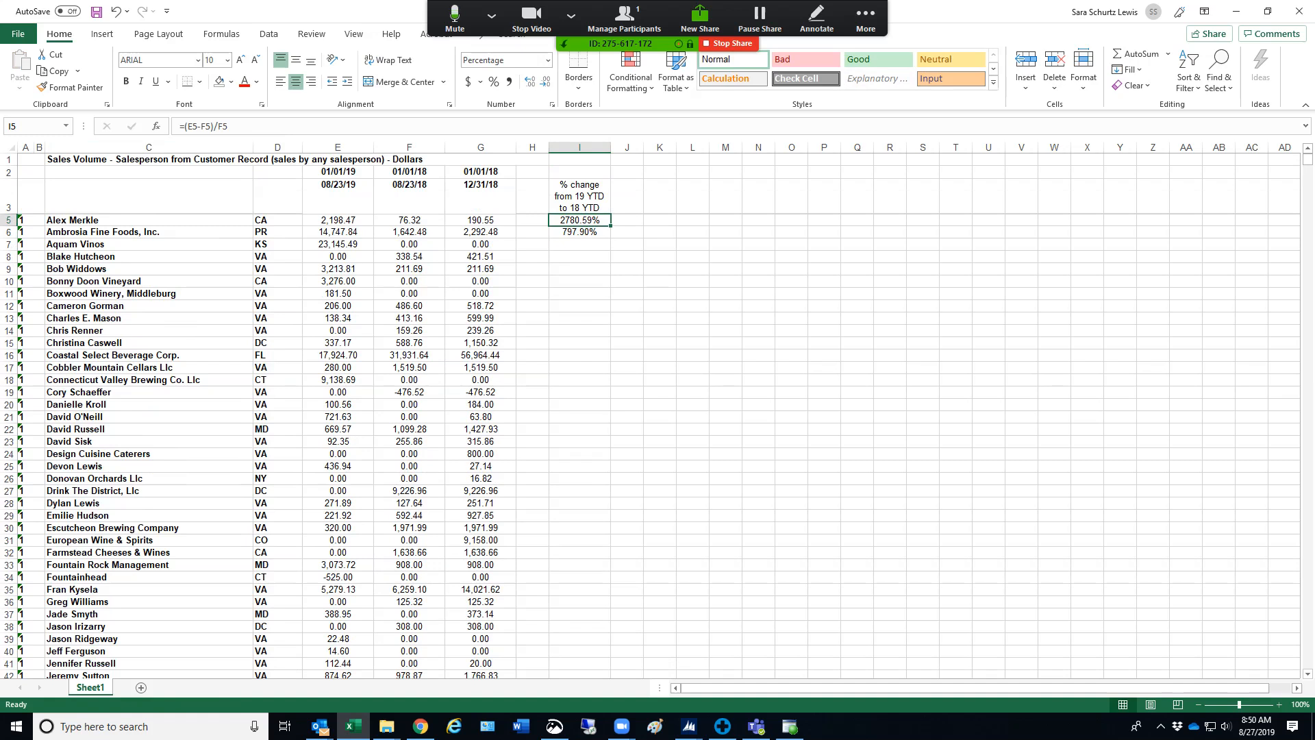
click(579, 233)
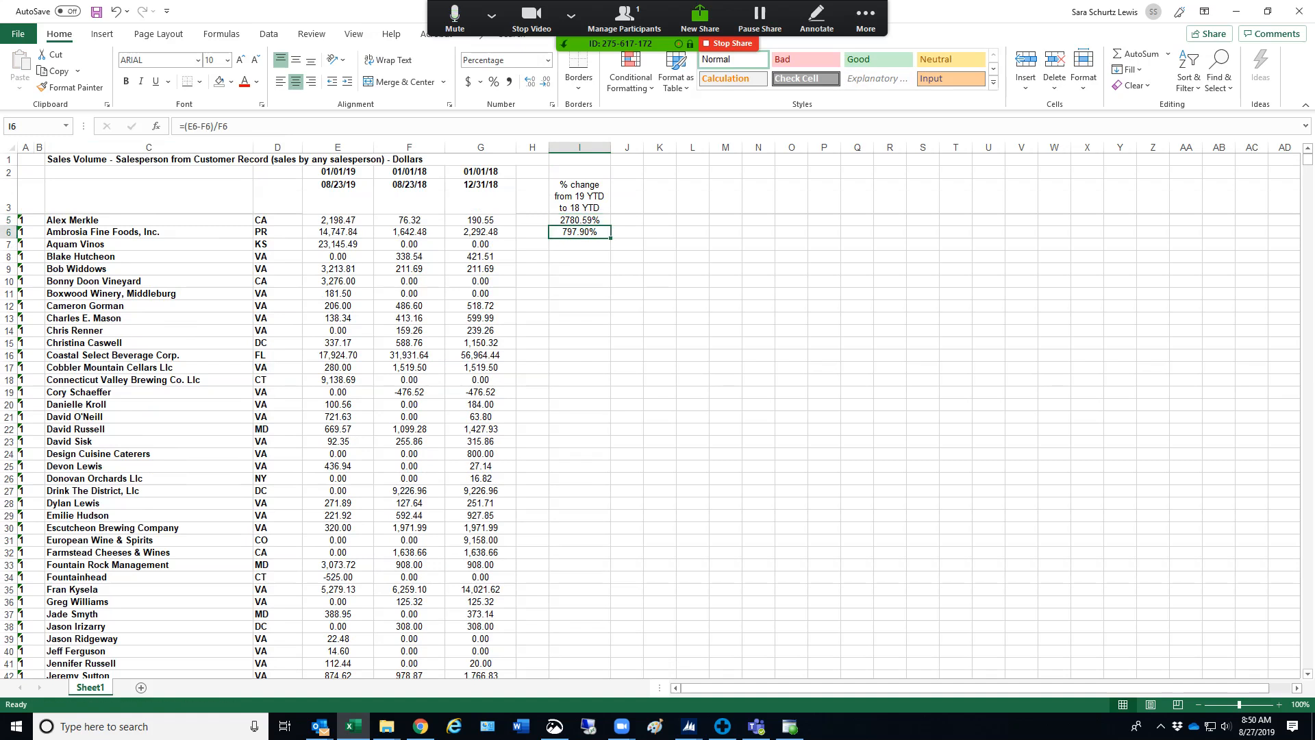
drag(610, 238, 588, 654)
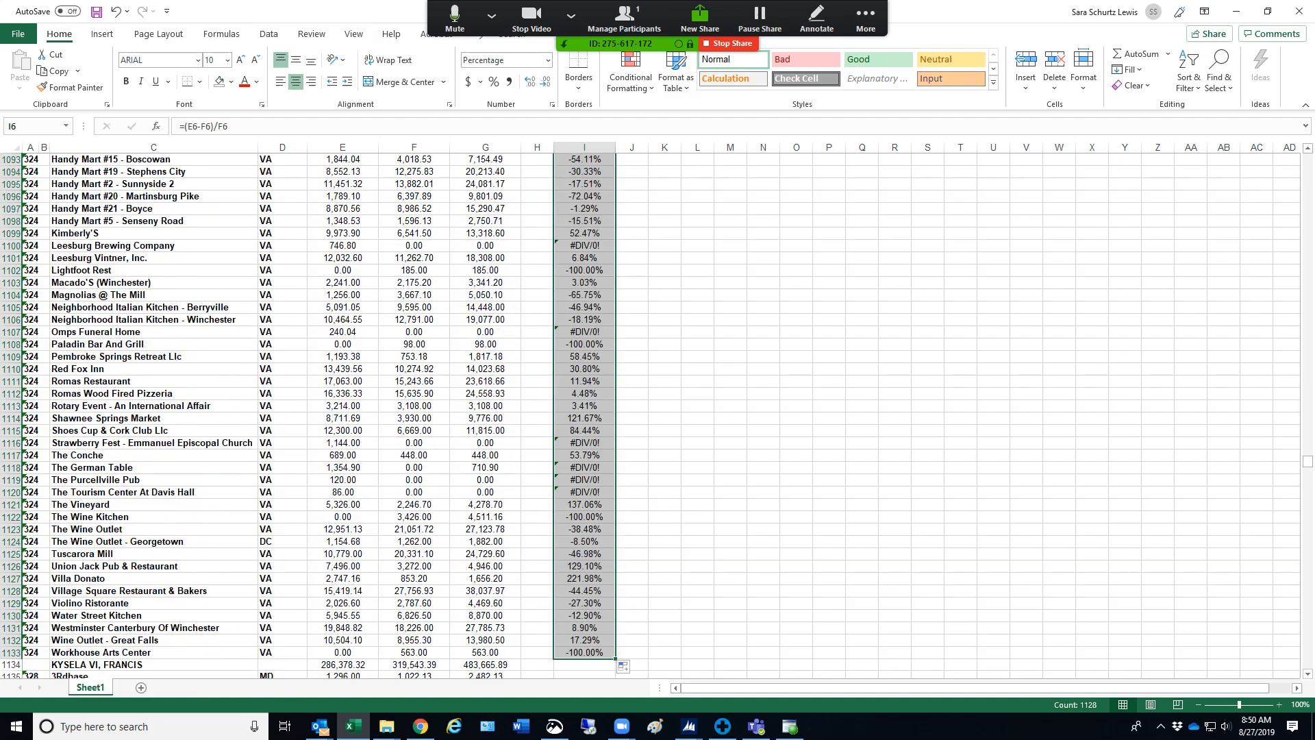
scroll(651, 411, down, 6)
drag(1307, 466, 1307, 159)
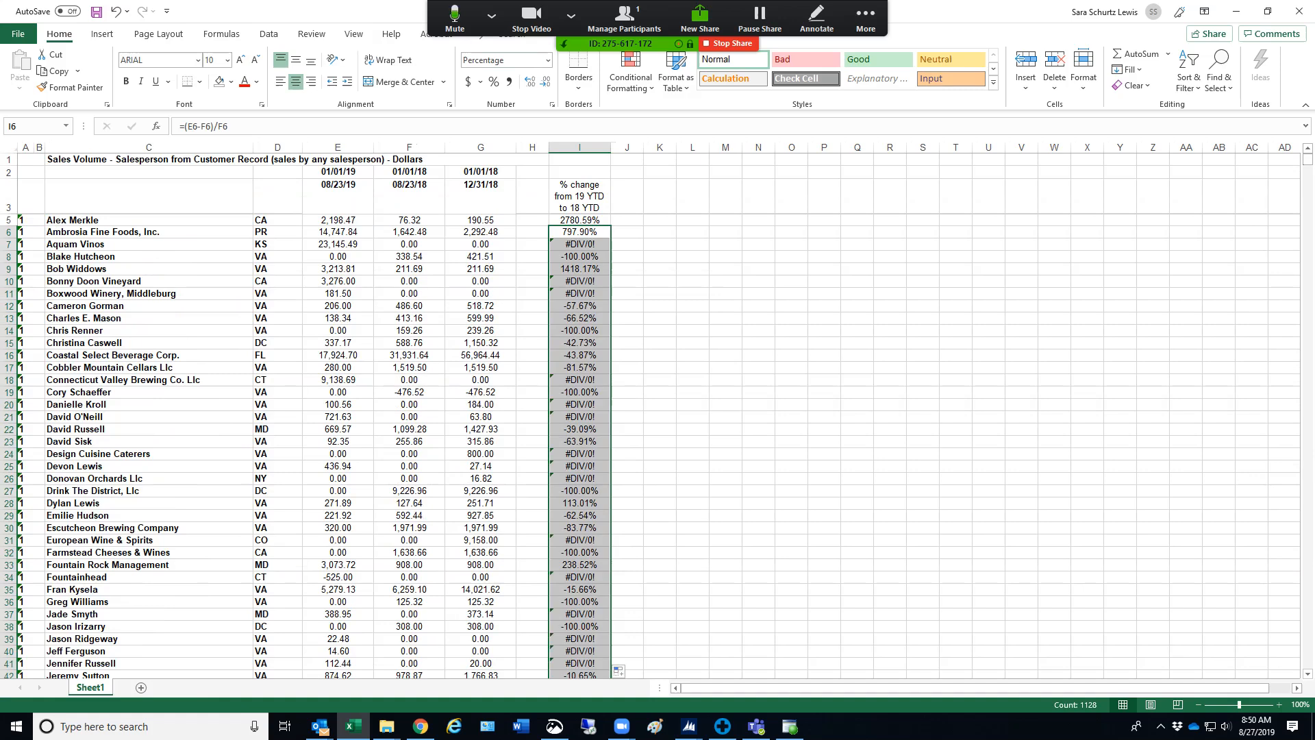
Copy the formula from I5 into the rest of column I's data rows, starting at I6
click(627, 282)
click(579, 220)
key(ctrl+c)
drag(580, 232, 614, 608)
key(ctrl+v)
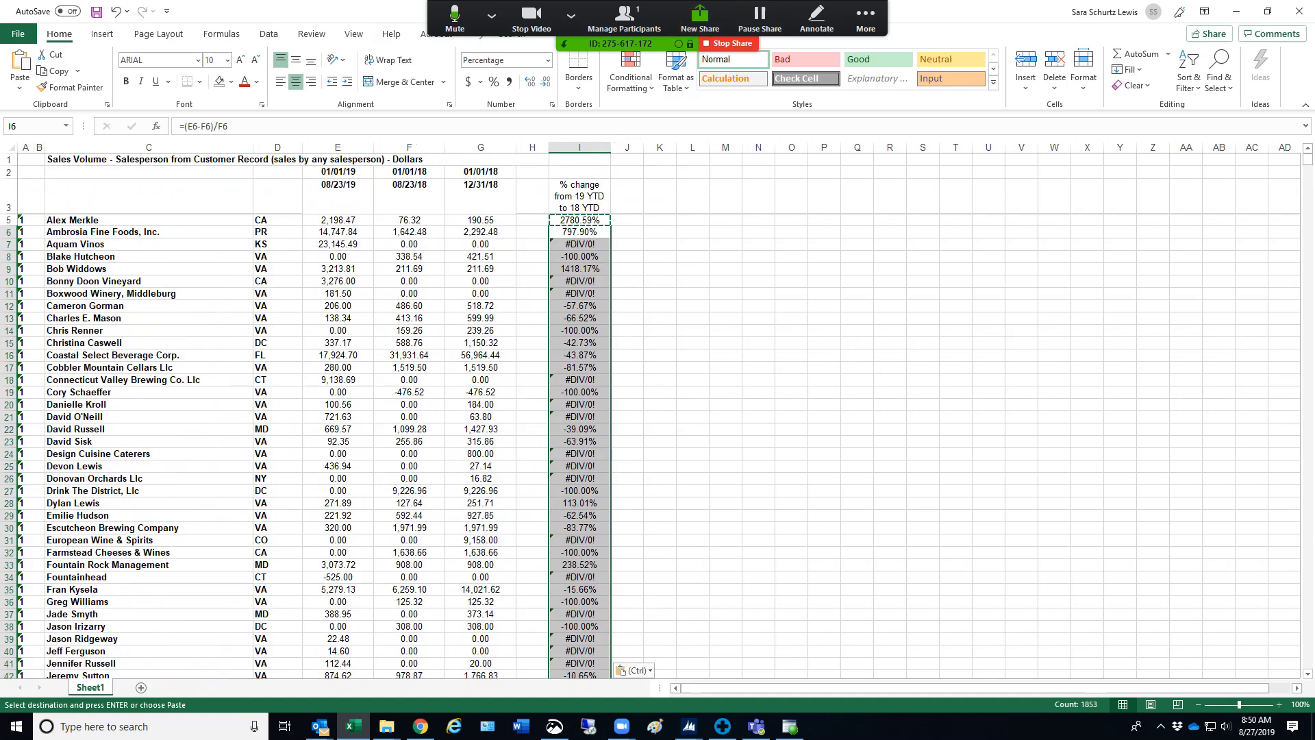
click(659, 306)
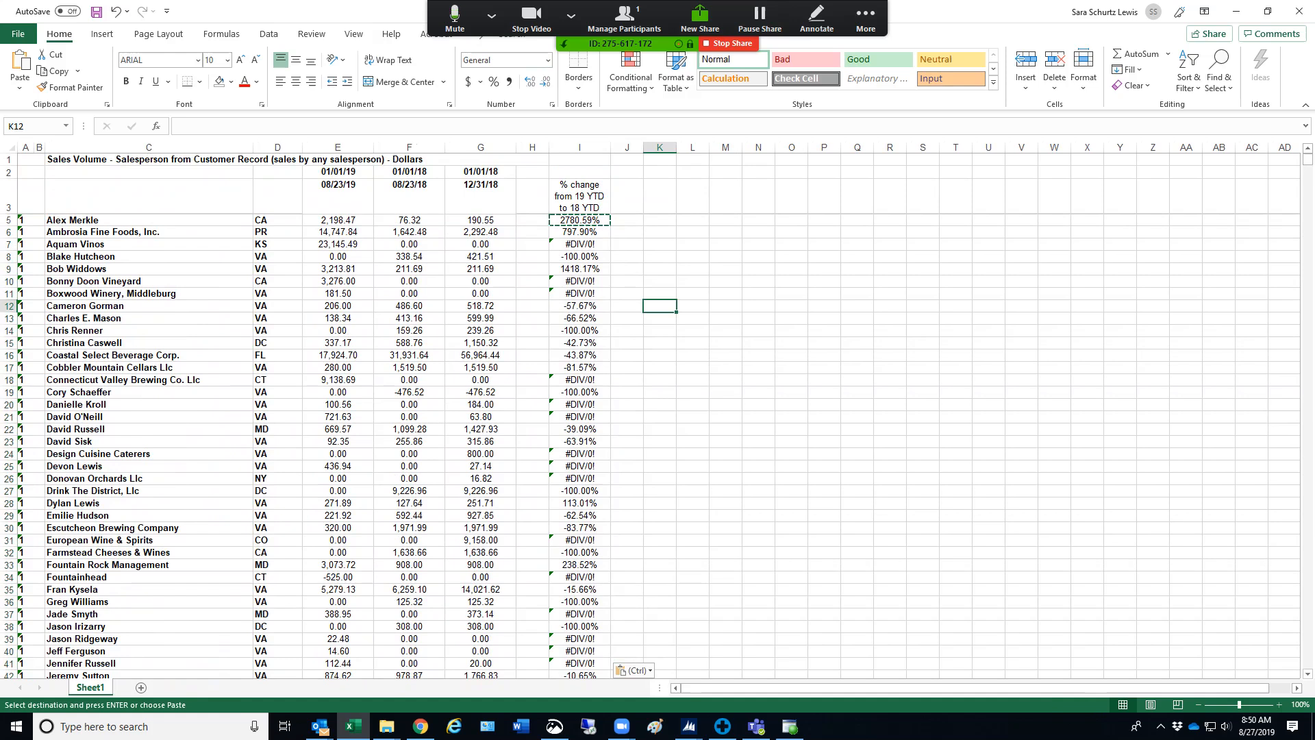
Examine the percent changes down column I, comparing row 114's 2019 and 2018 year-to-date sales with its formula in I114
scroll(657, 411, down, 20)
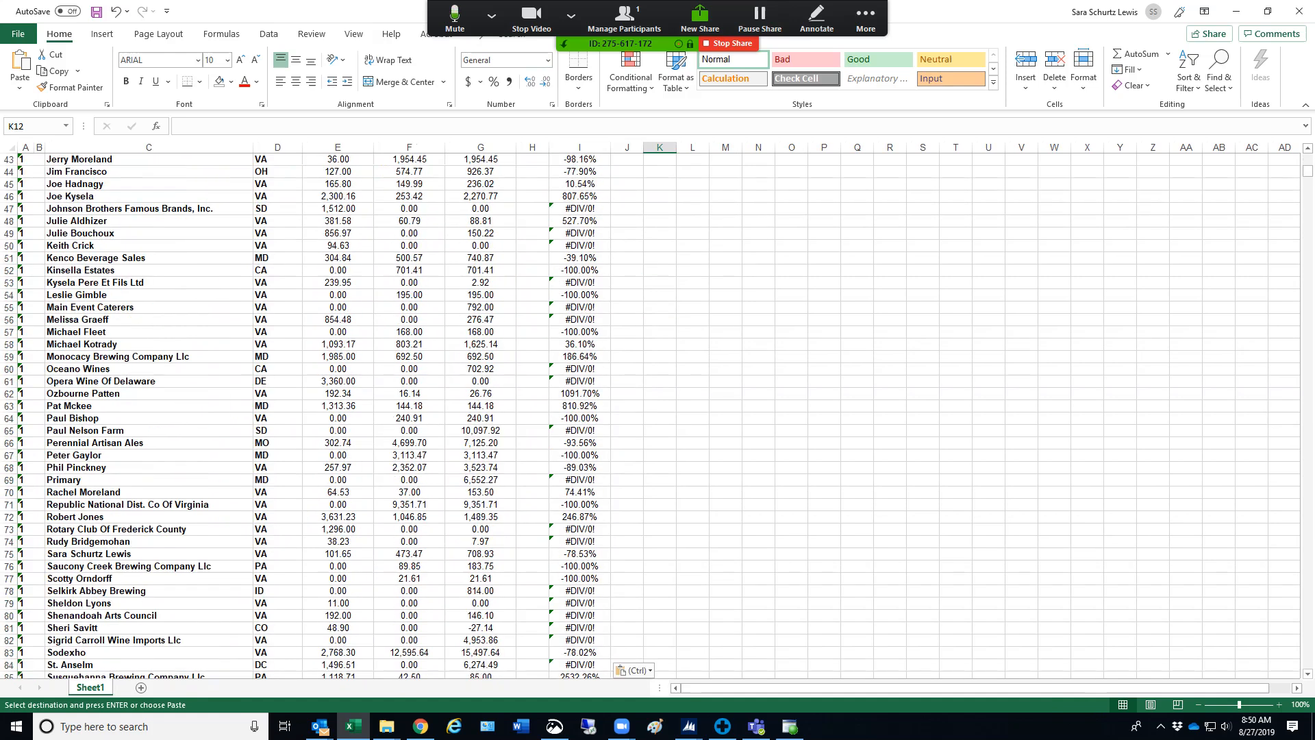
scroll(658, 411, down, 19)
scroll(658, 411, up, 6)
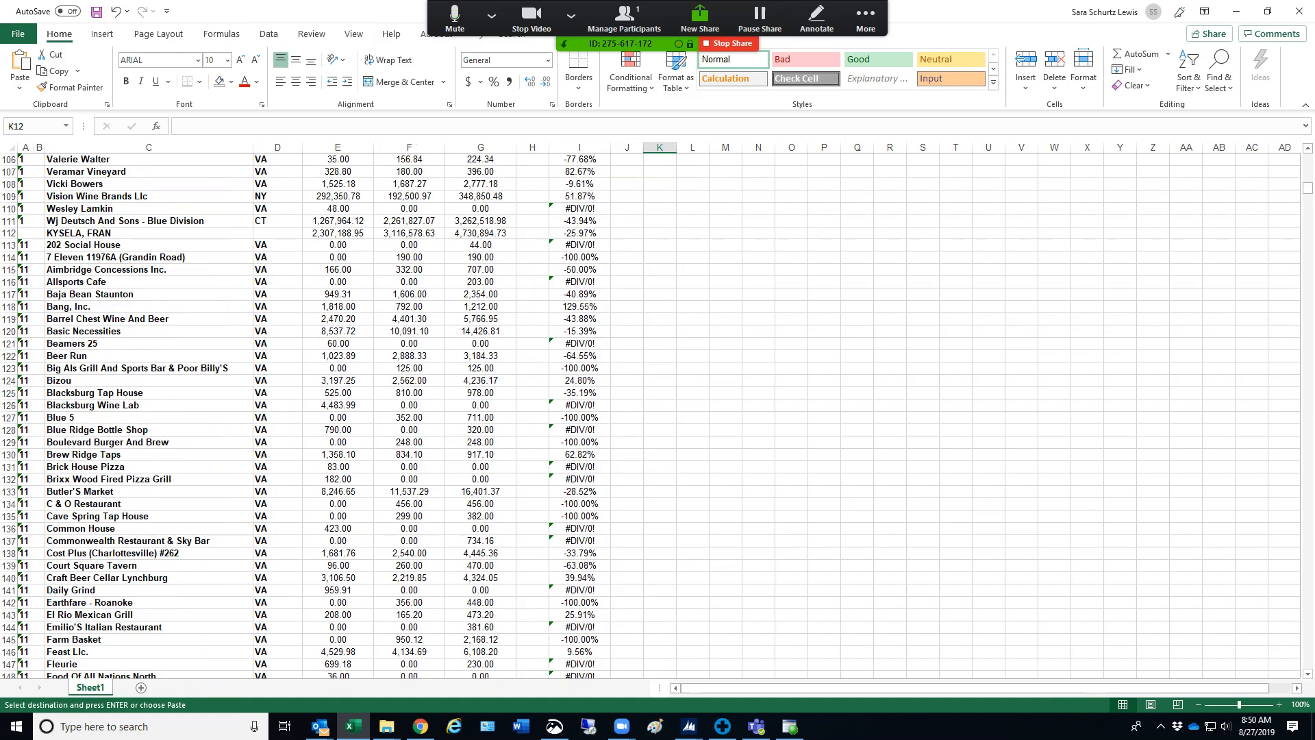
click(338, 257)
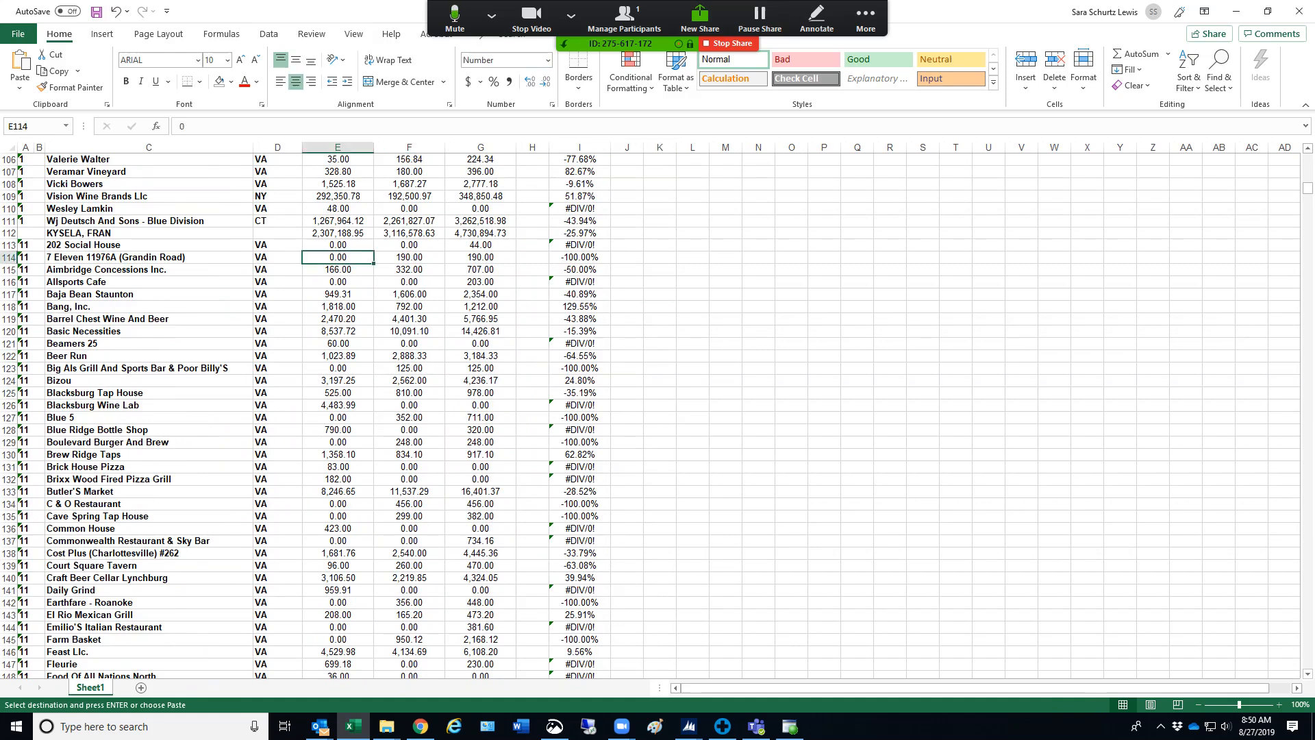
click(408, 257)
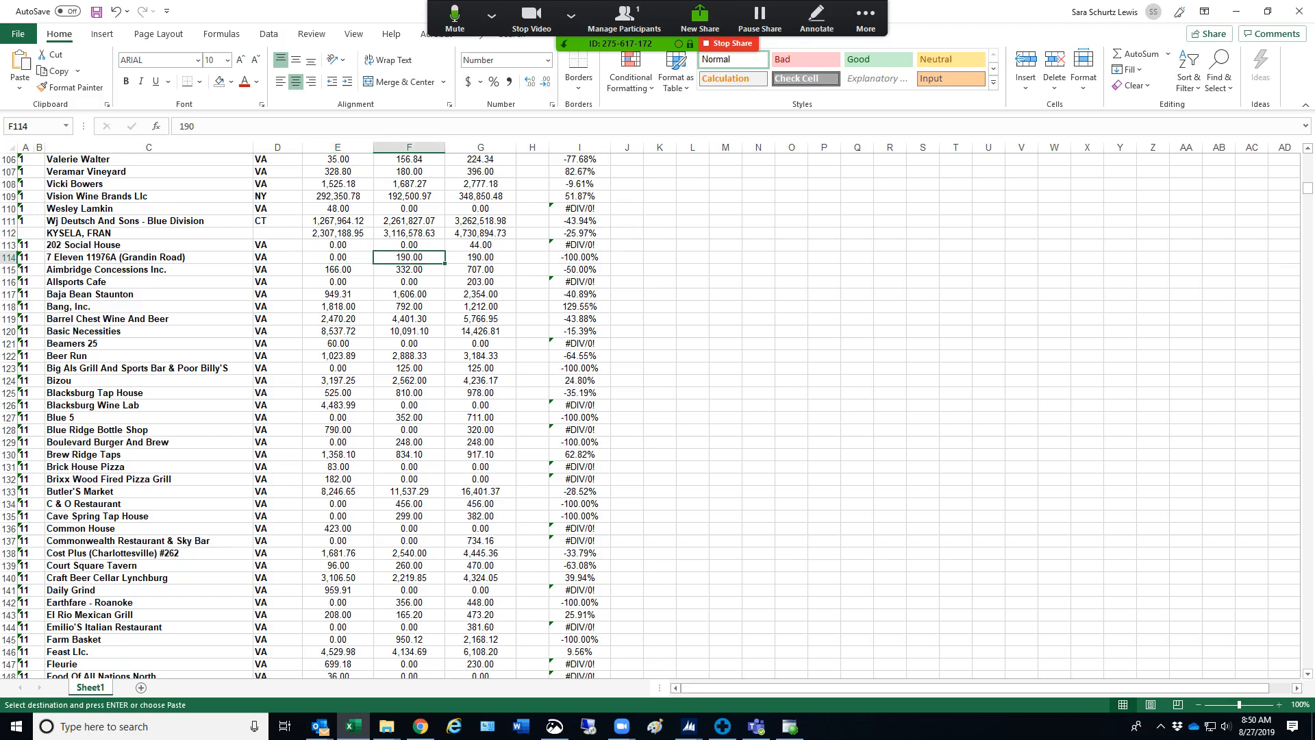
click(580, 257)
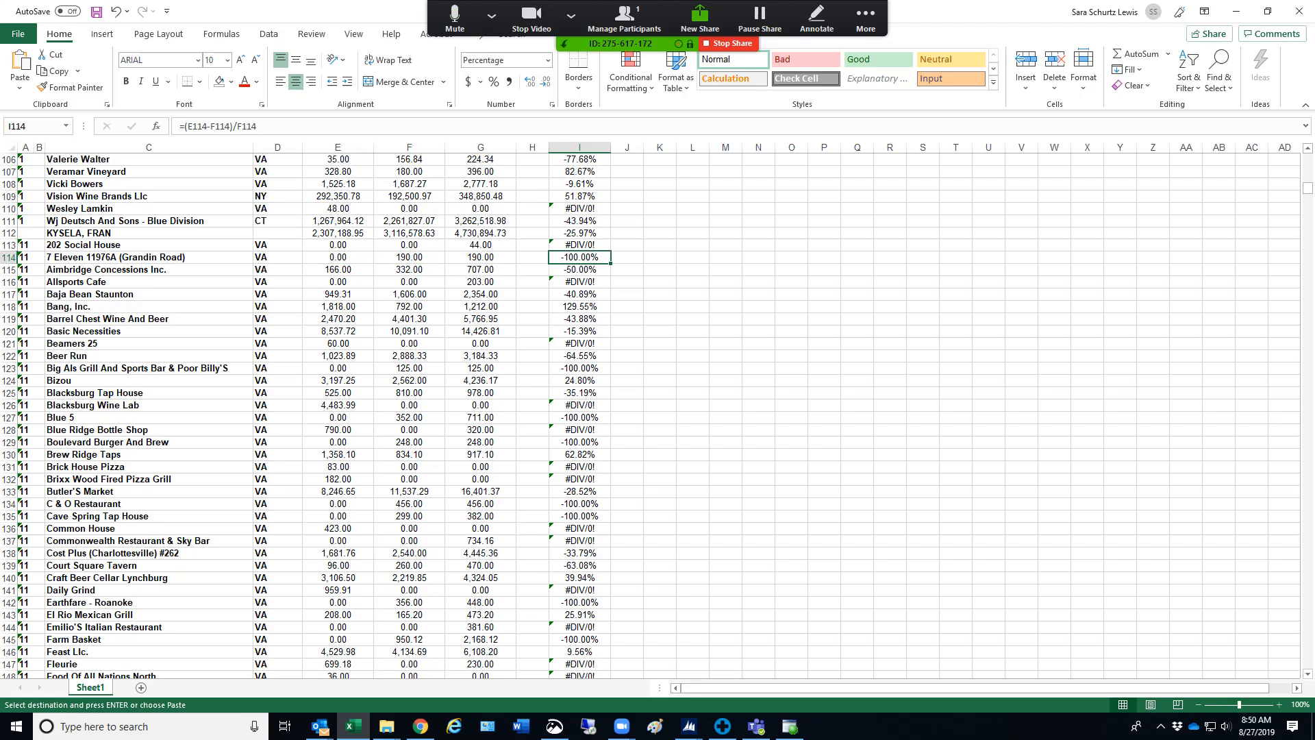
Compare the 2019 and 2018 year-to-date sales in rows 115, 118 and 116 with their percent change formulas in column I
drag(337, 269, 409, 269)
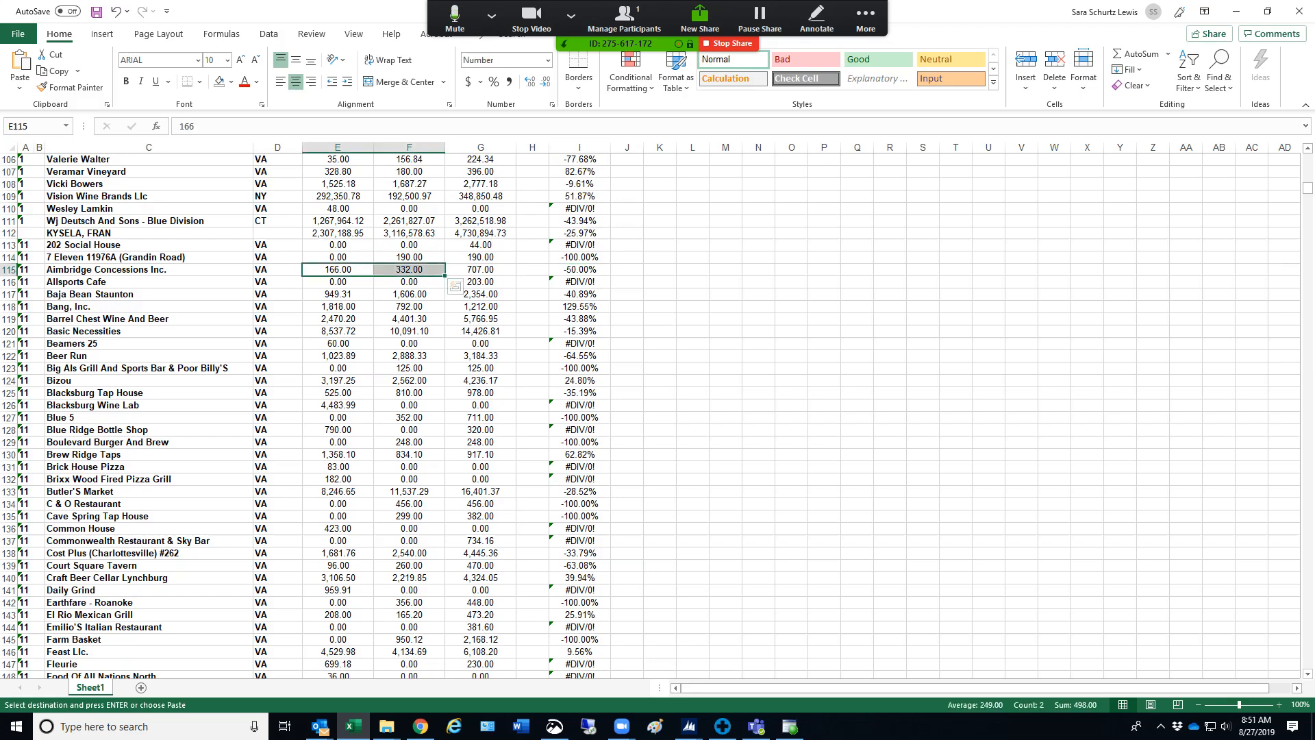
click(579, 306)
drag(338, 307, 409, 305)
click(579, 307)
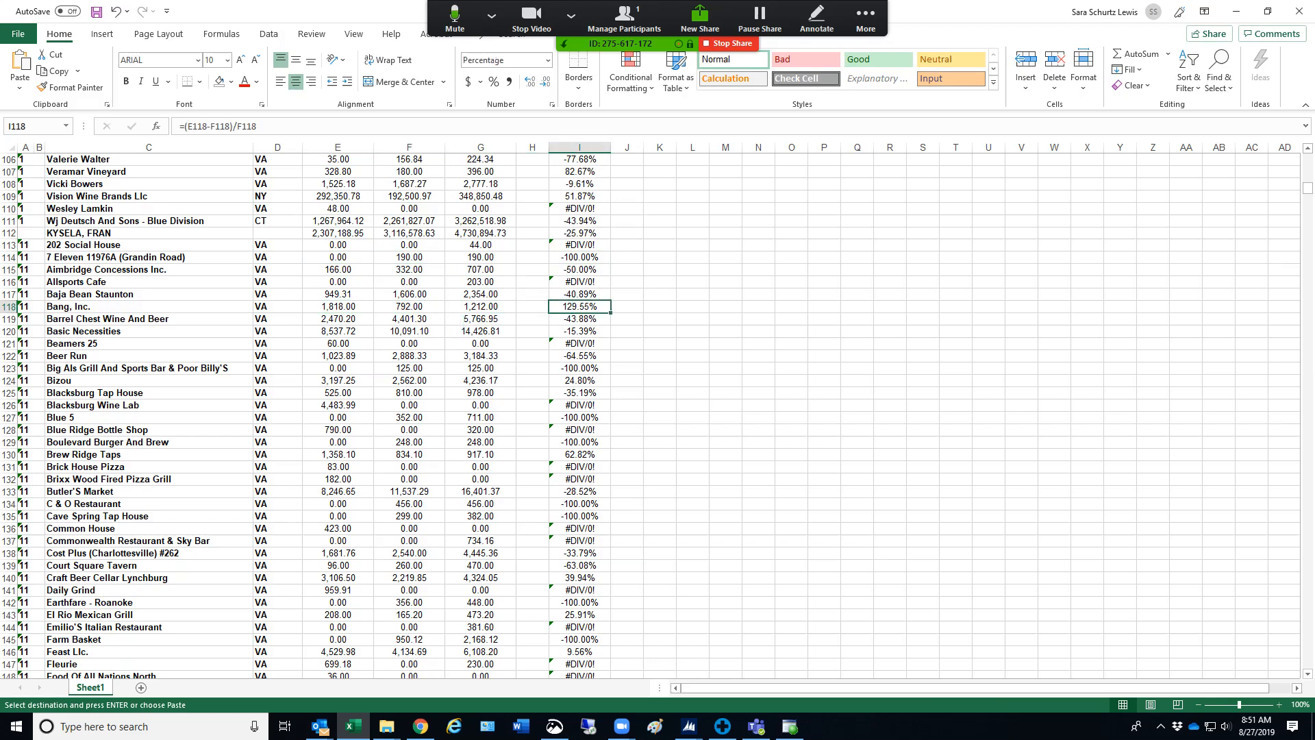
click(579, 282)
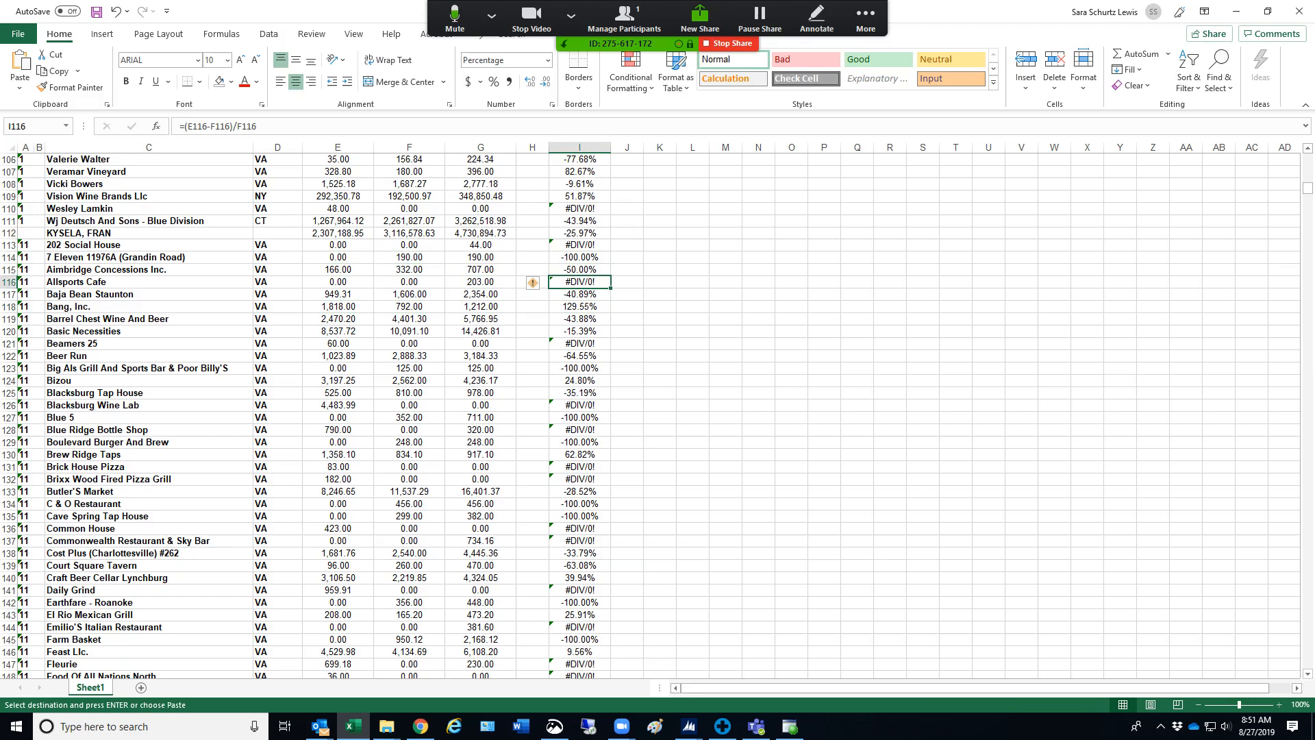
click(409, 282)
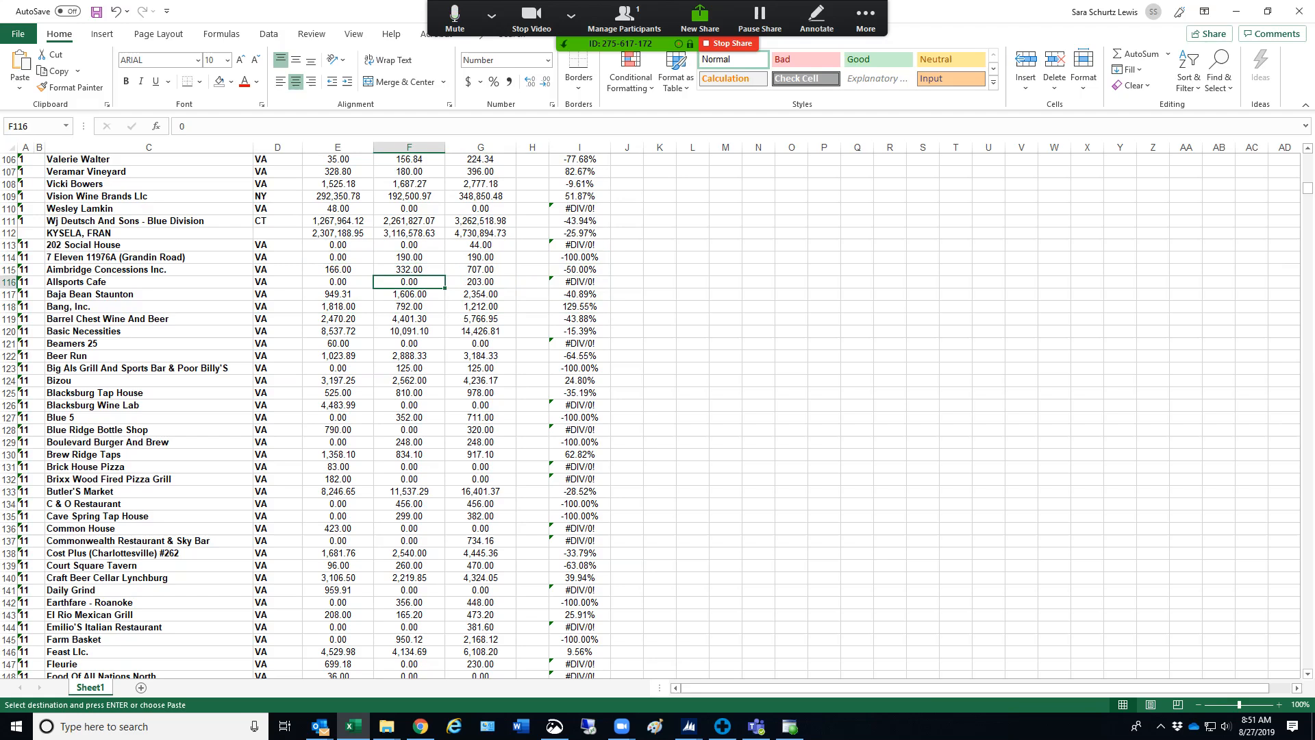
click(580, 282)
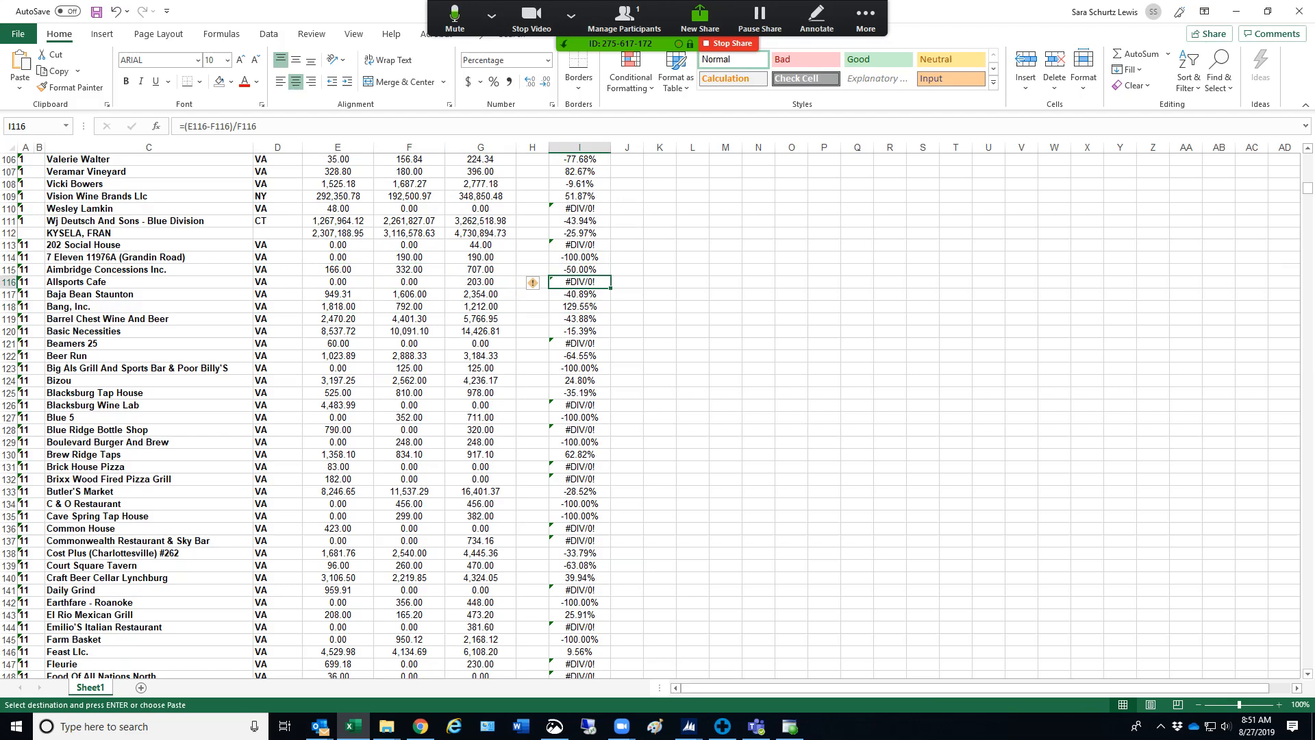
Examine the percent changes further down column I, checking rows 288 and 290 against their year-to-date sales
scroll(657, 411, down, 3)
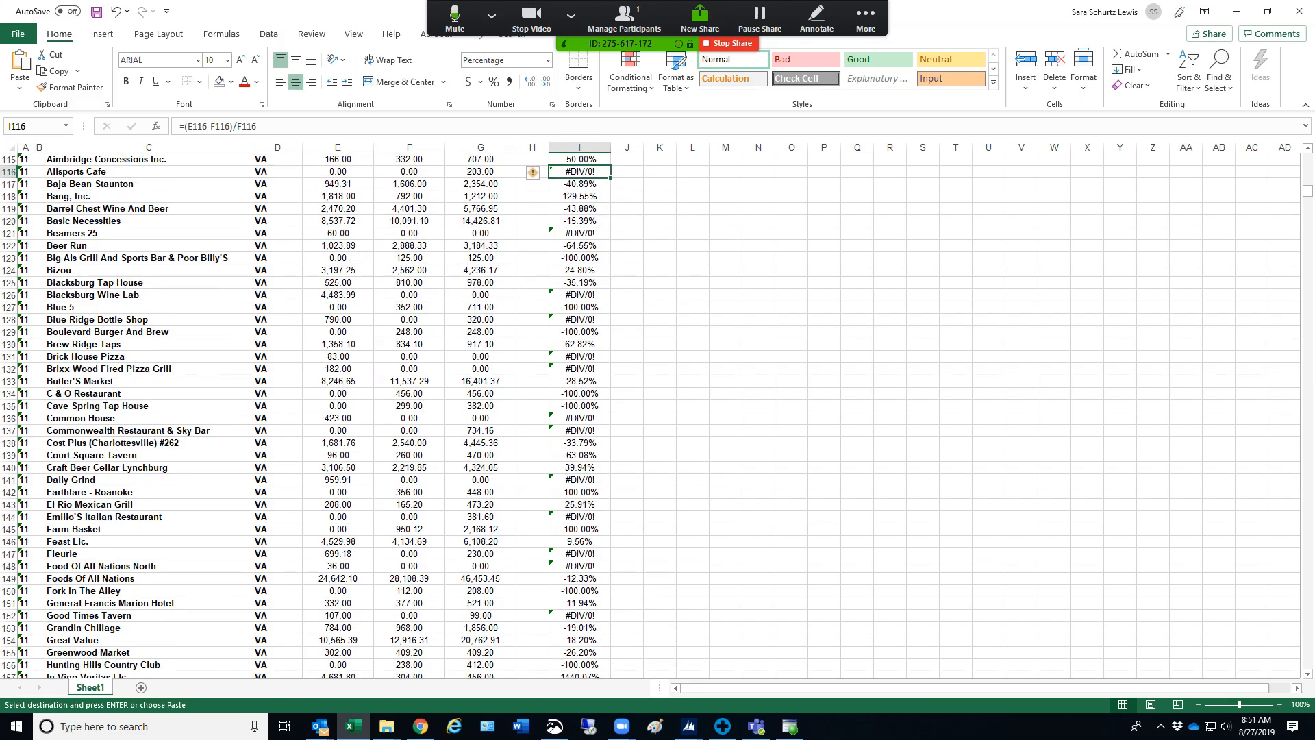
scroll(657, 411, down, 8)
scroll(658, 411, down, 20)
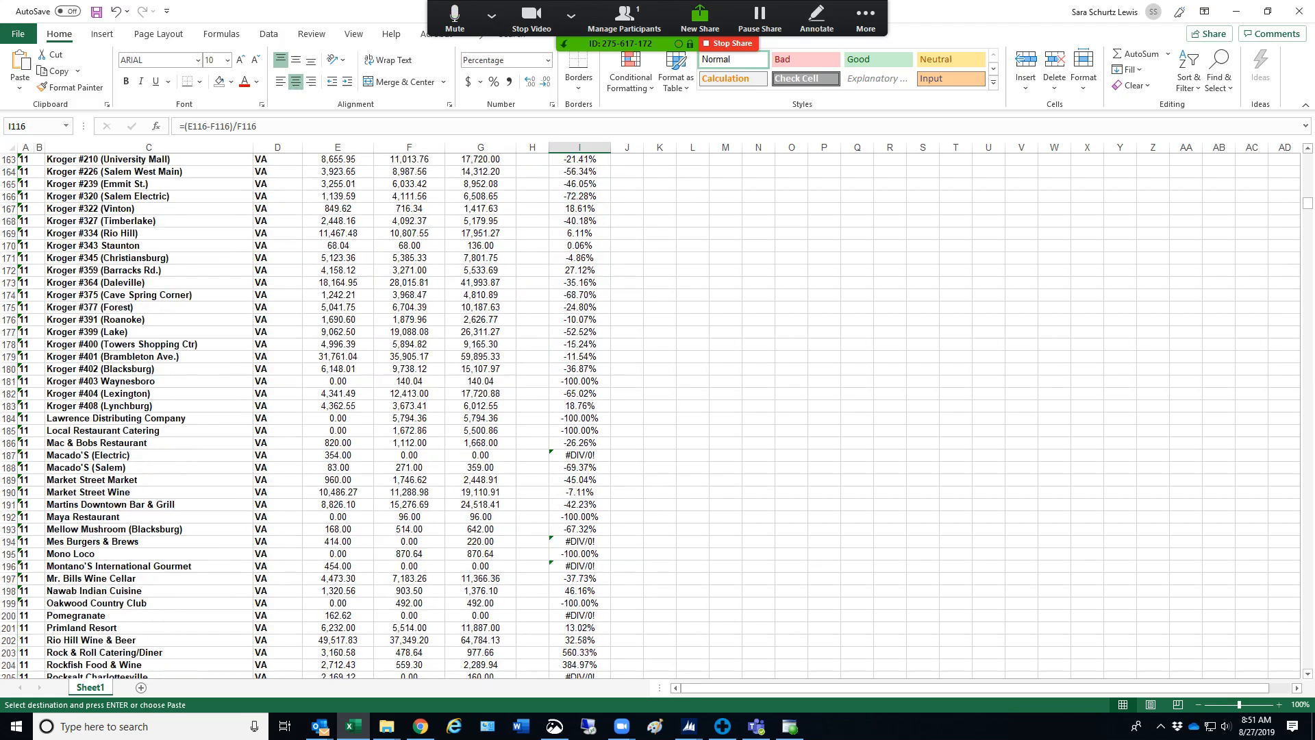
scroll(658, 411, up, 9)
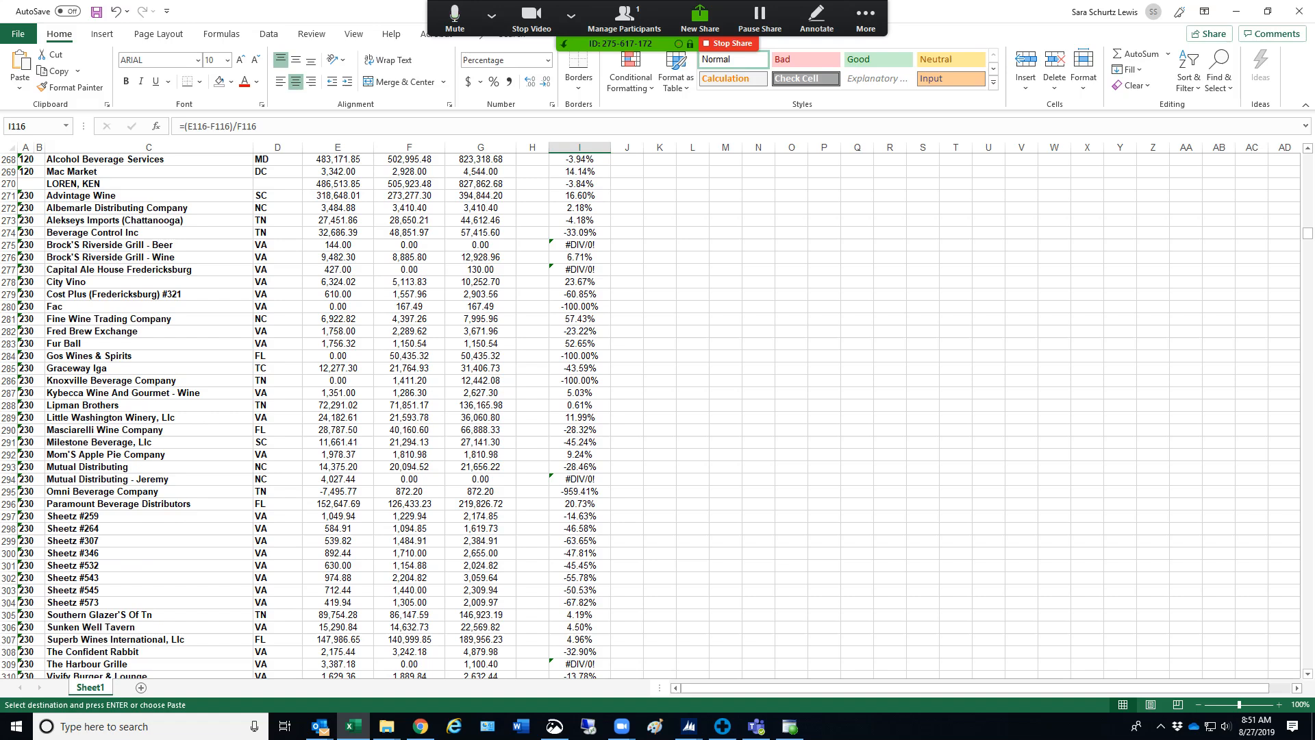
drag(337, 405, 409, 405)
click(579, 405)
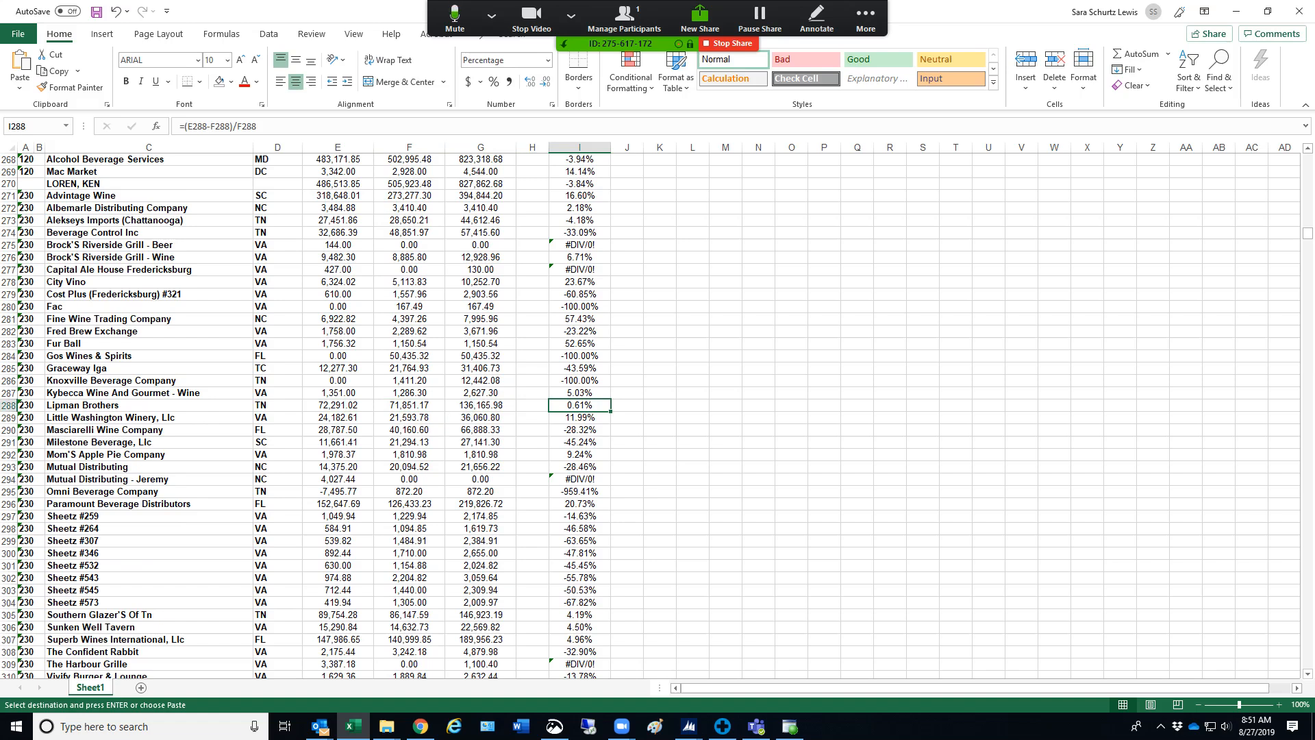
click(337, 430)
click(579, 429)
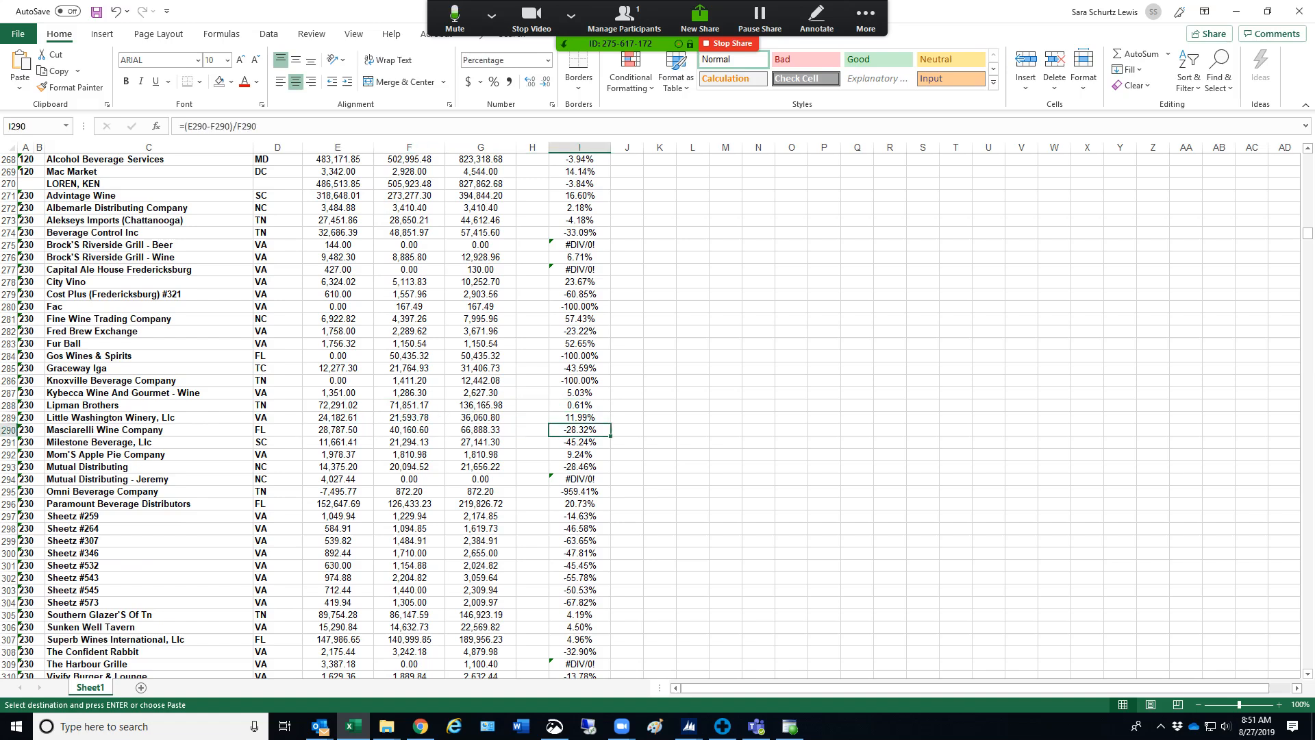
scroll(657, 410, down, 17)
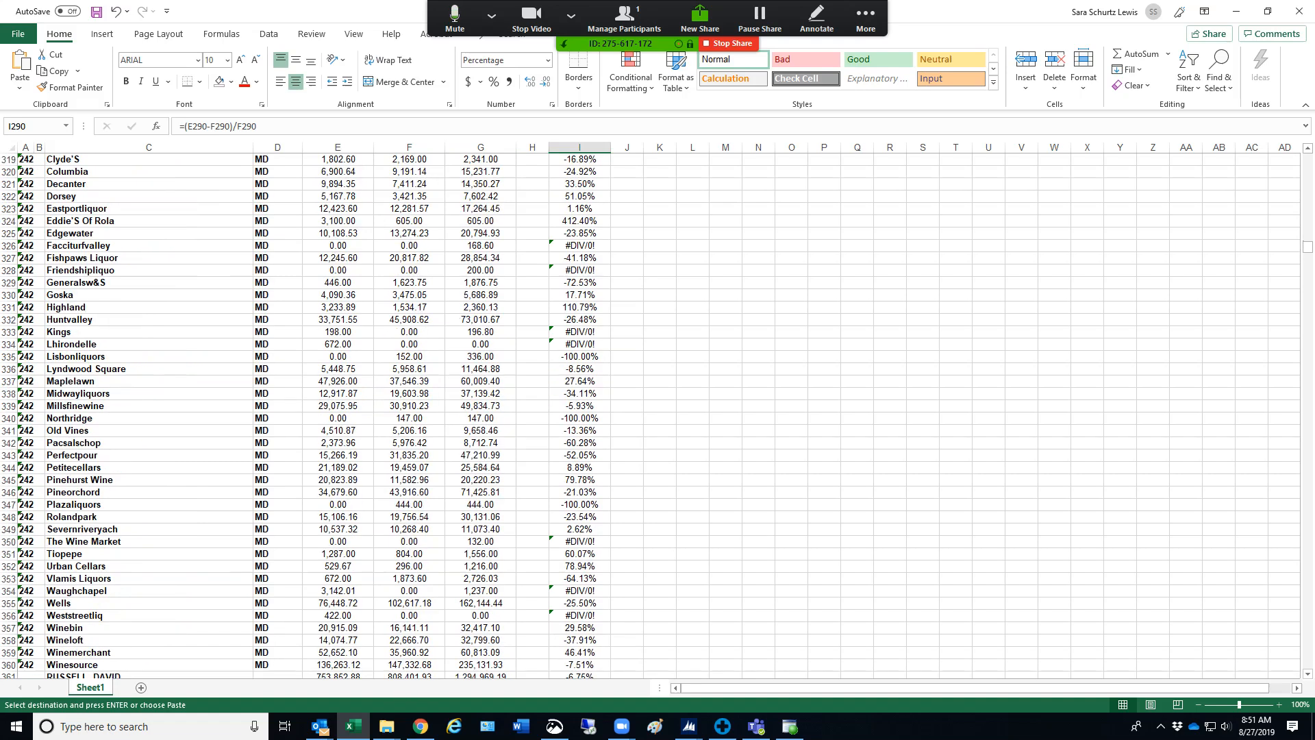
scroll(657, 411, up, 20)
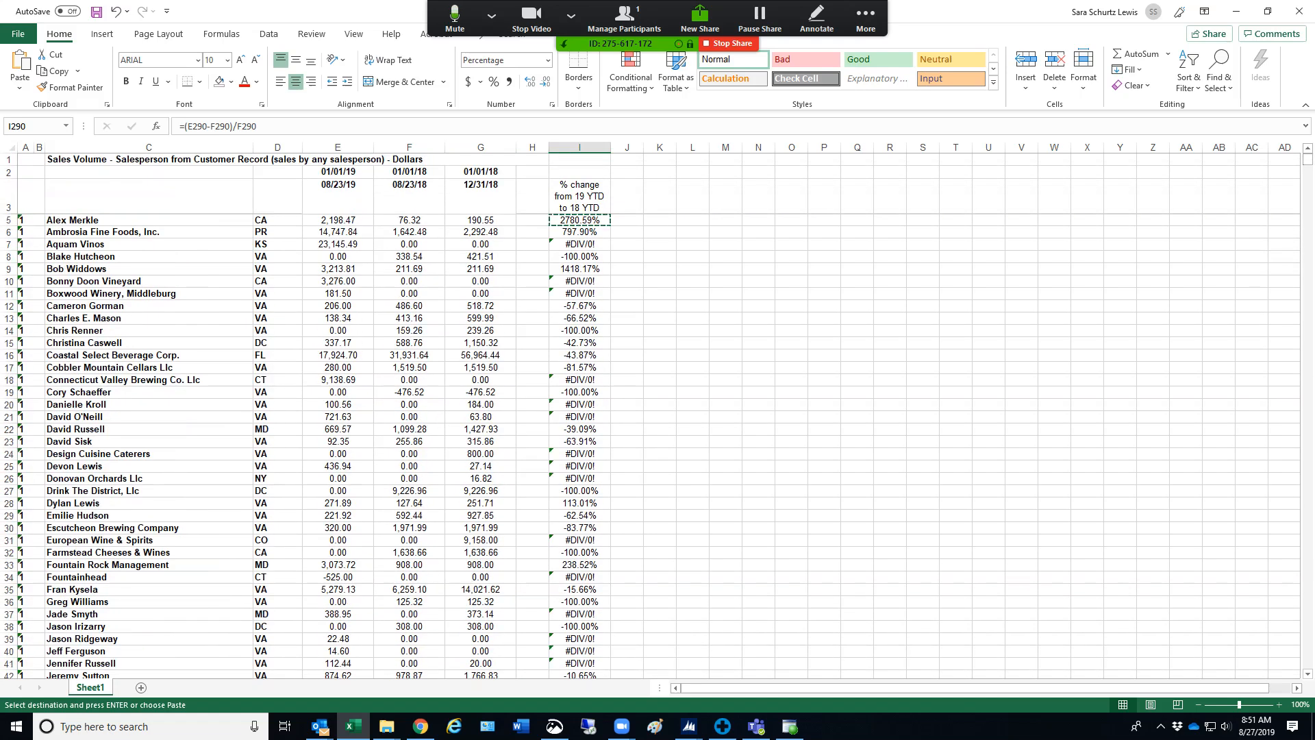
Widen column J and enter the header "$ change from 19 YTD to 18 YTD" in J3
click(579, 196)
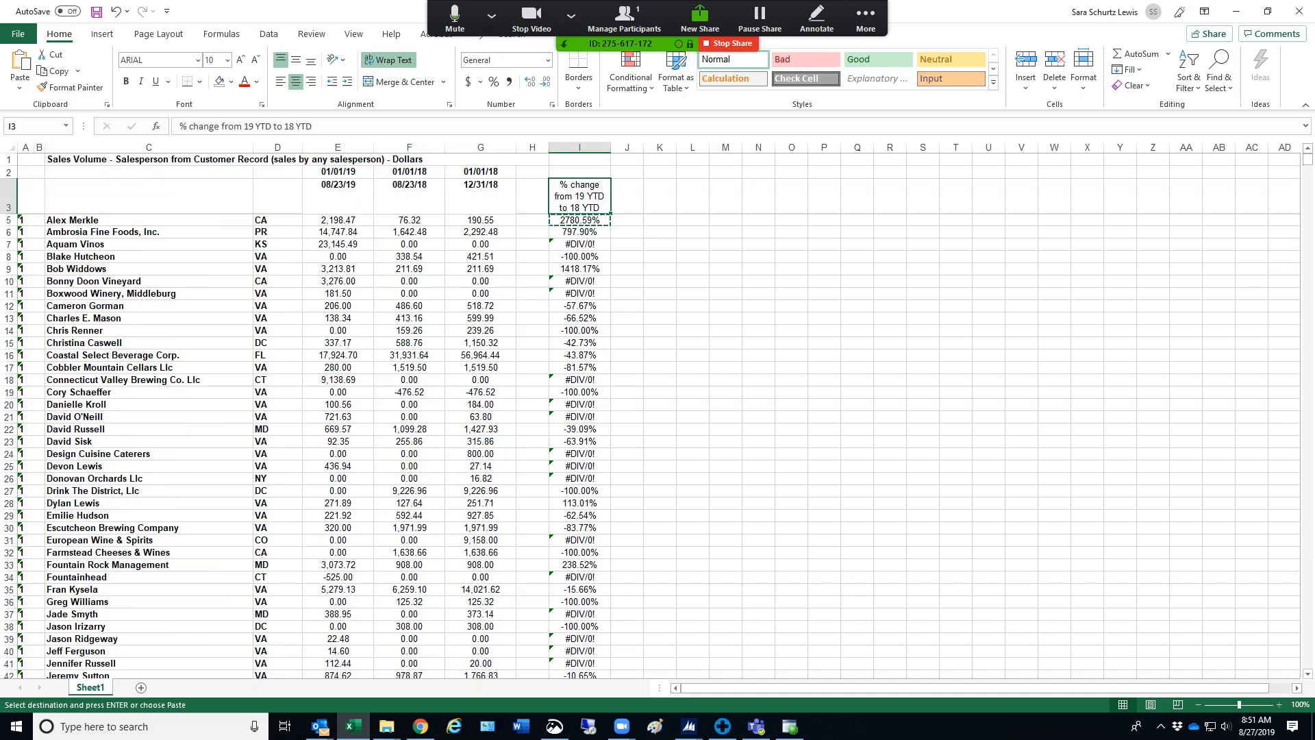
drag(643, 148, 692, 148)
click(652, 197)
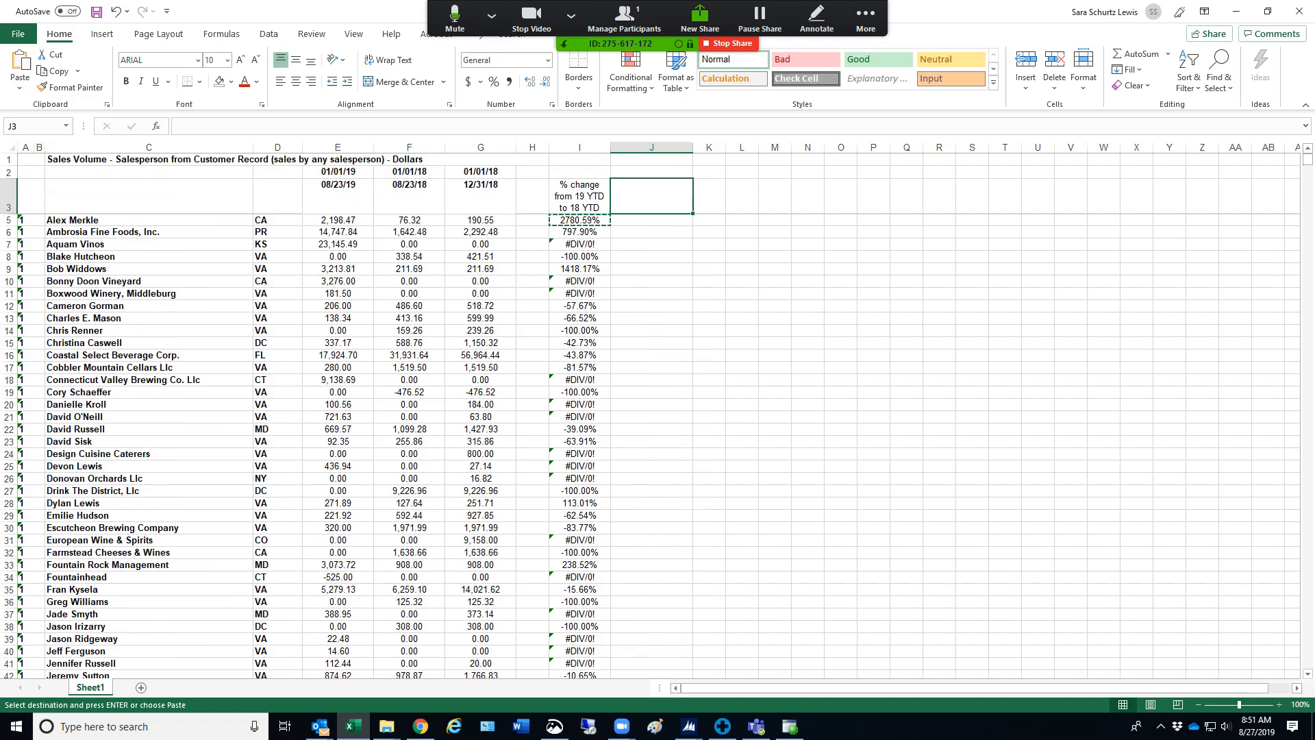
text($ change)
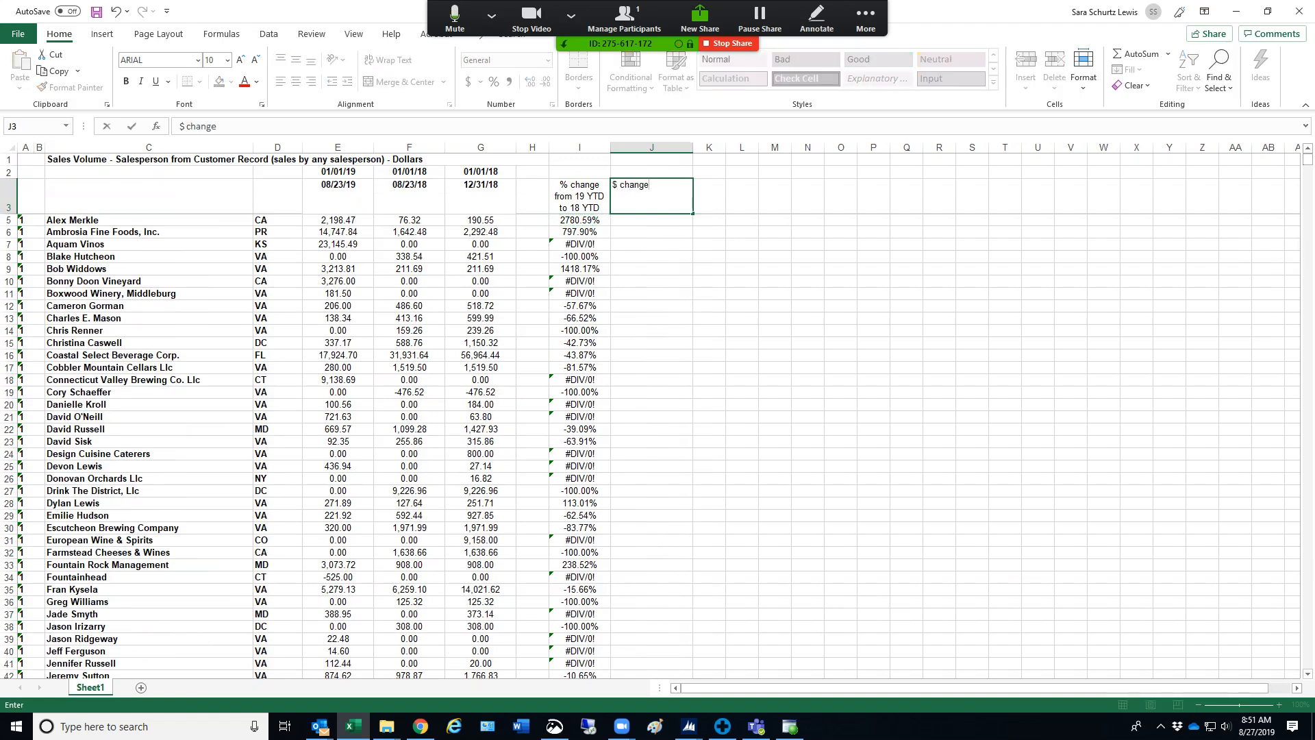
text( from  19 YTD to 18 YTD)
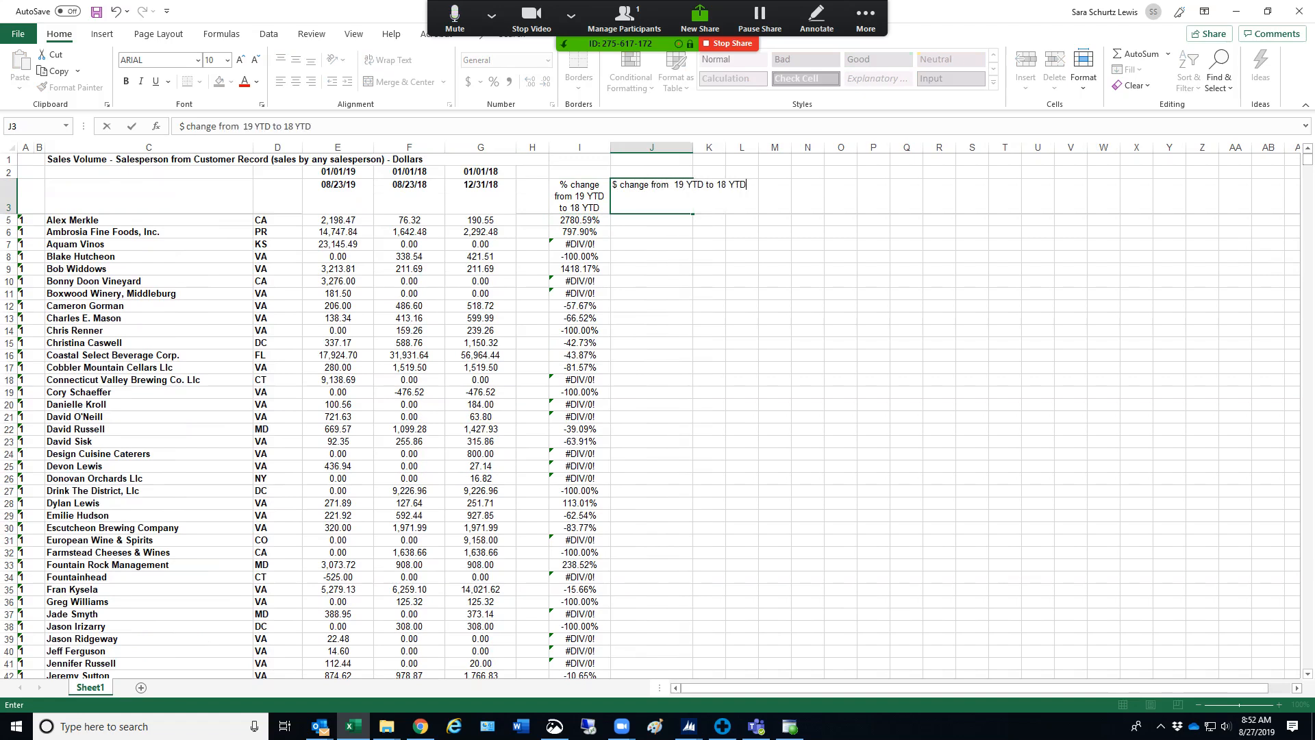
key(Tab)
Wrap the header text in J3 and center the contents of column J
click(651, 196)
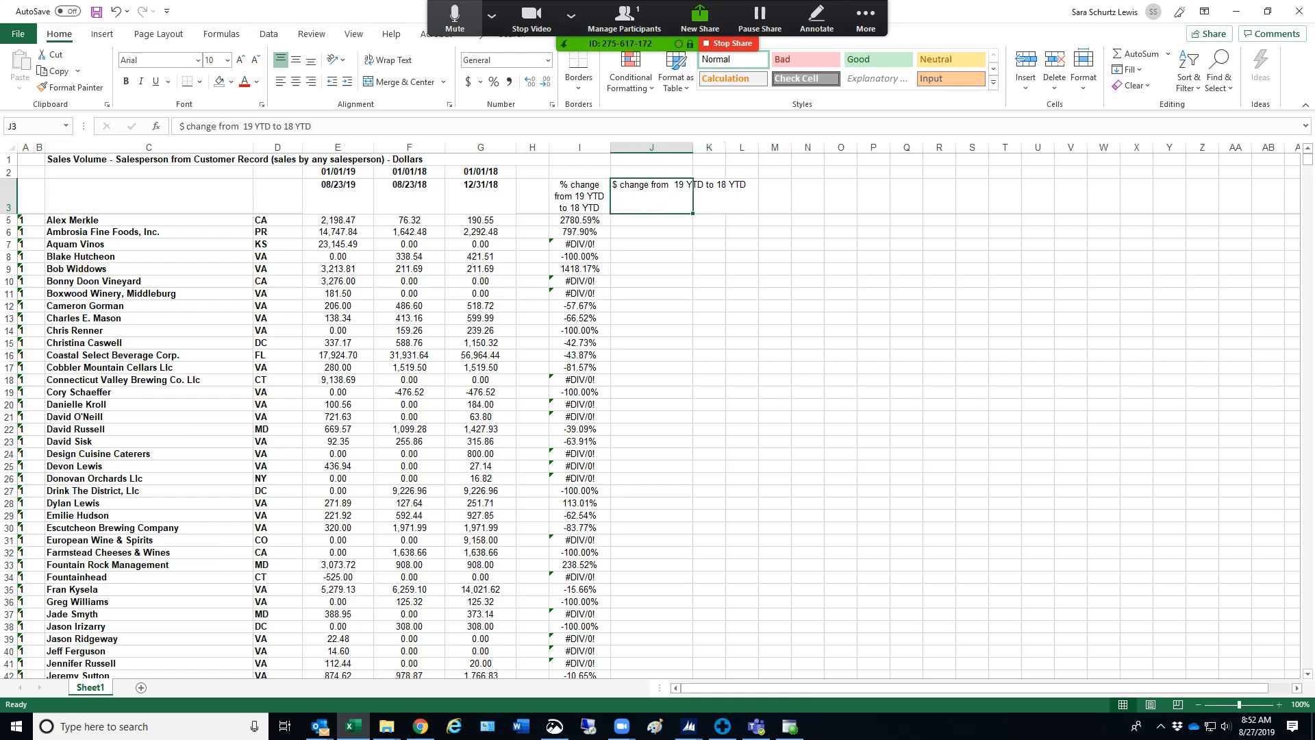
click(387, 59)
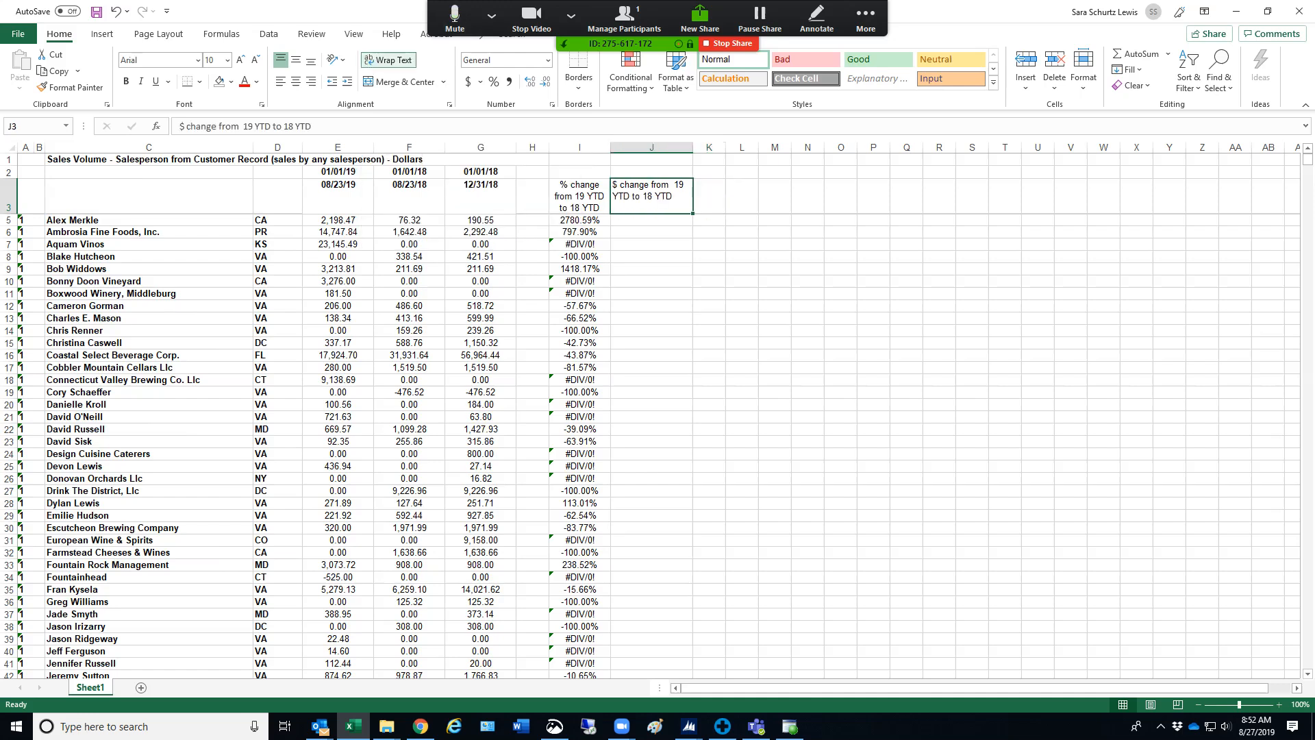
click(651, 147)
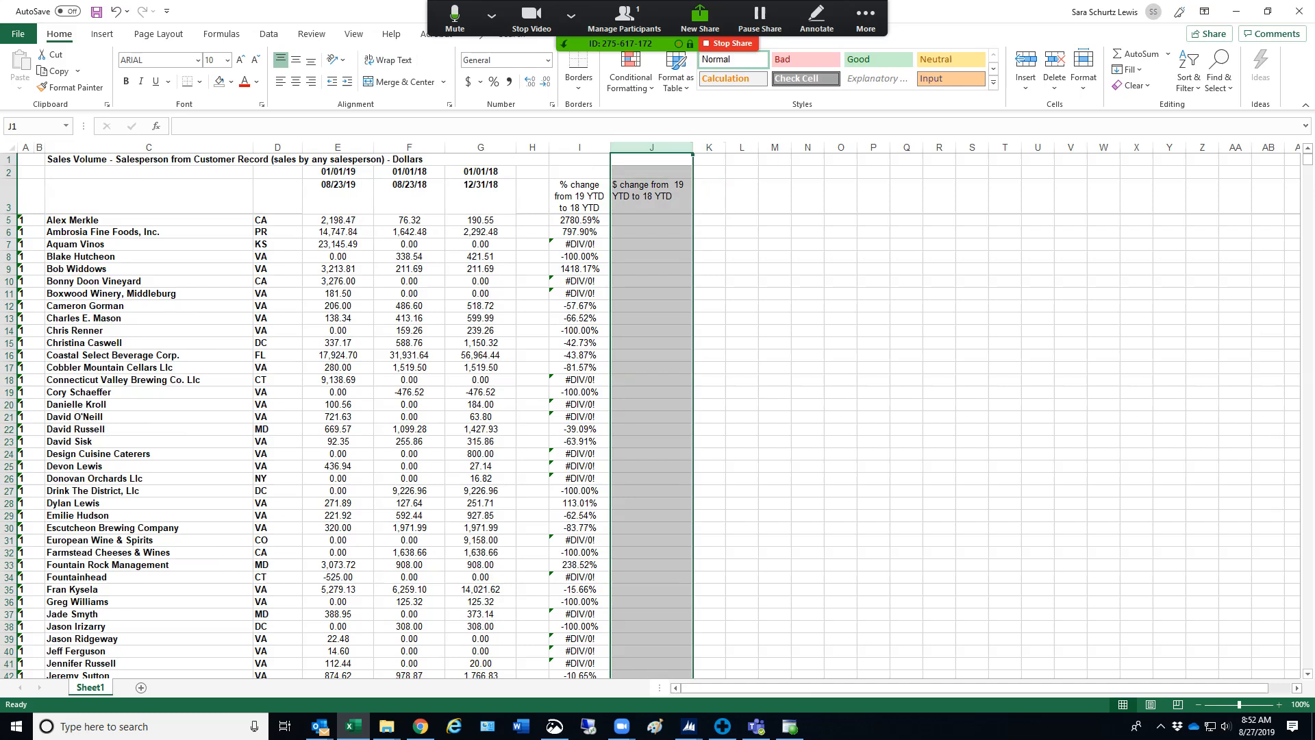
click(296, 81)
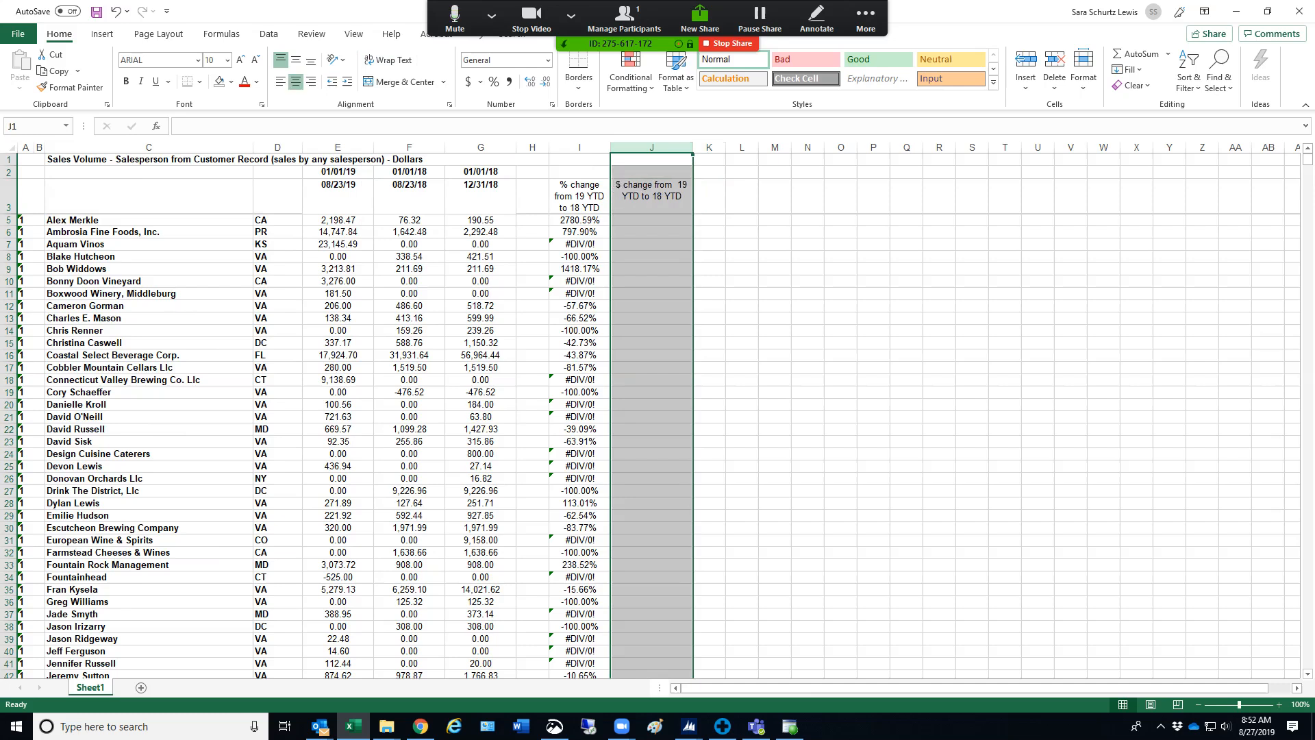
Enter the dollar change formula =E5-F5 in J5
click(652, 219)
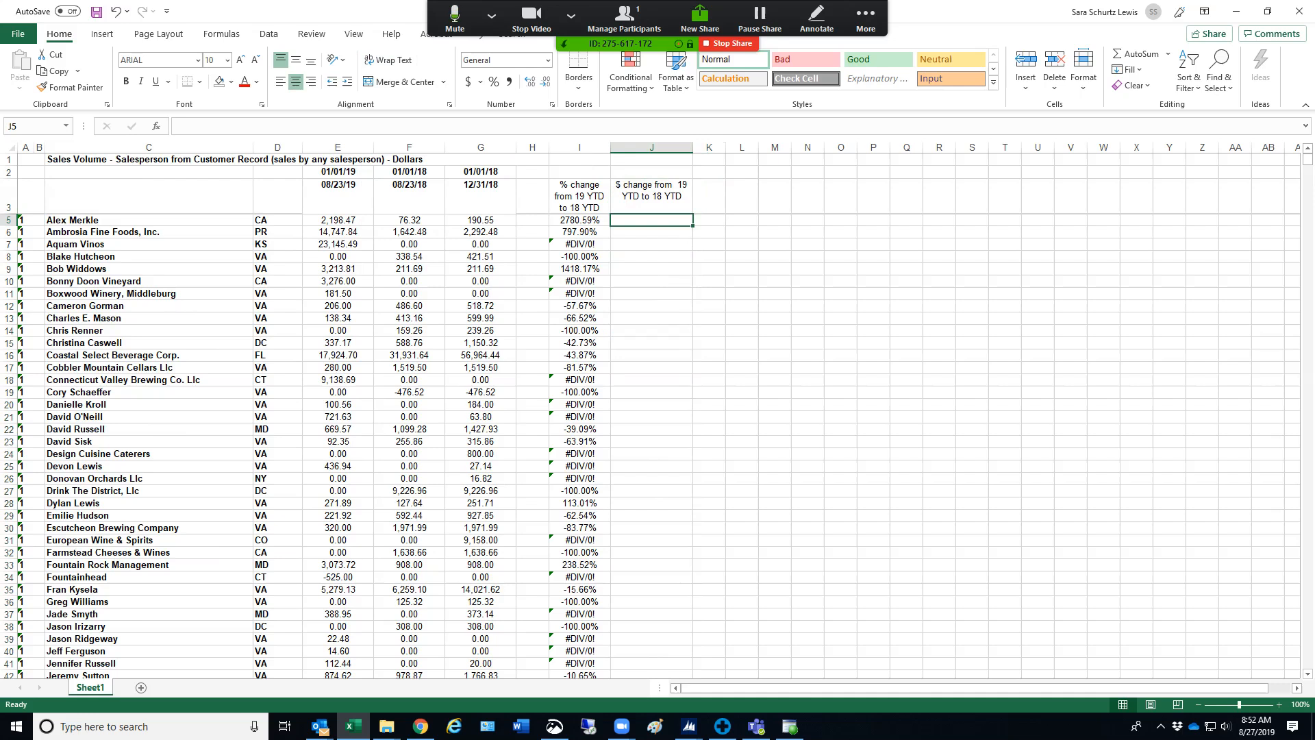
text(=)
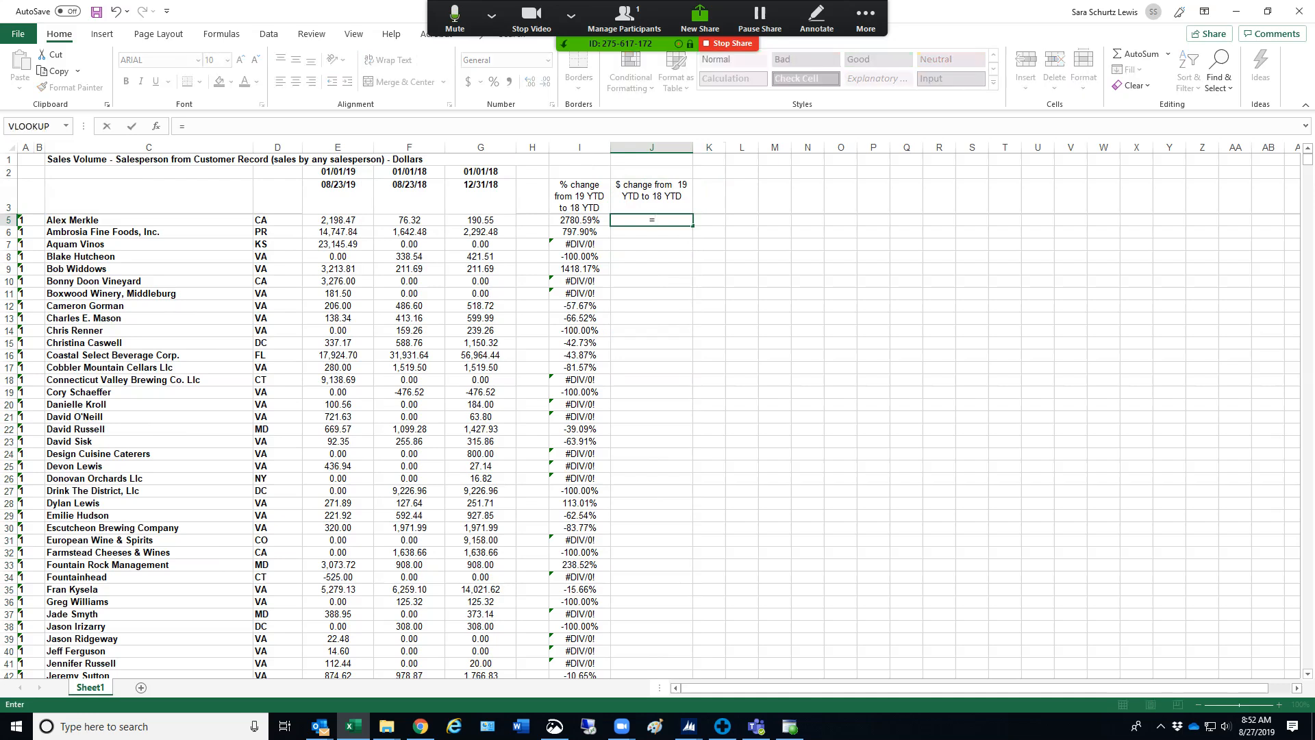
click(338, 219)
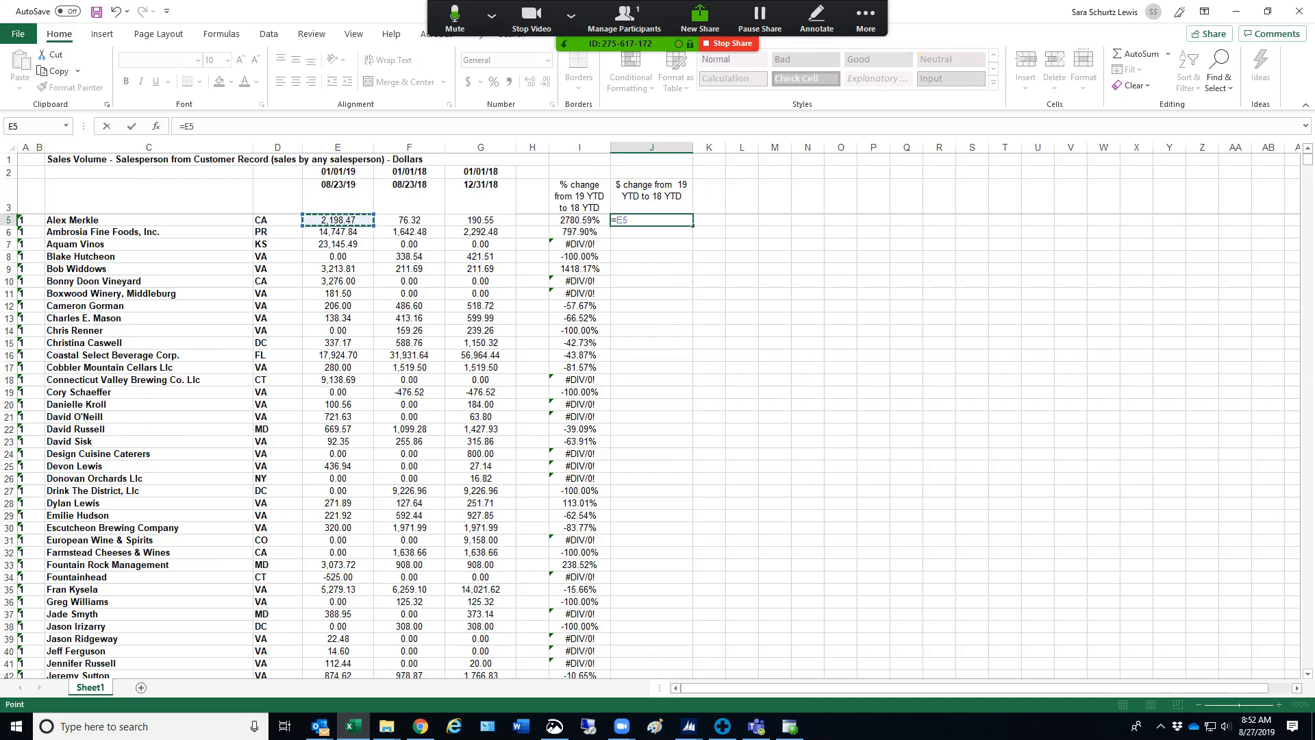
text(-)
click(409, 220)
key(Return)
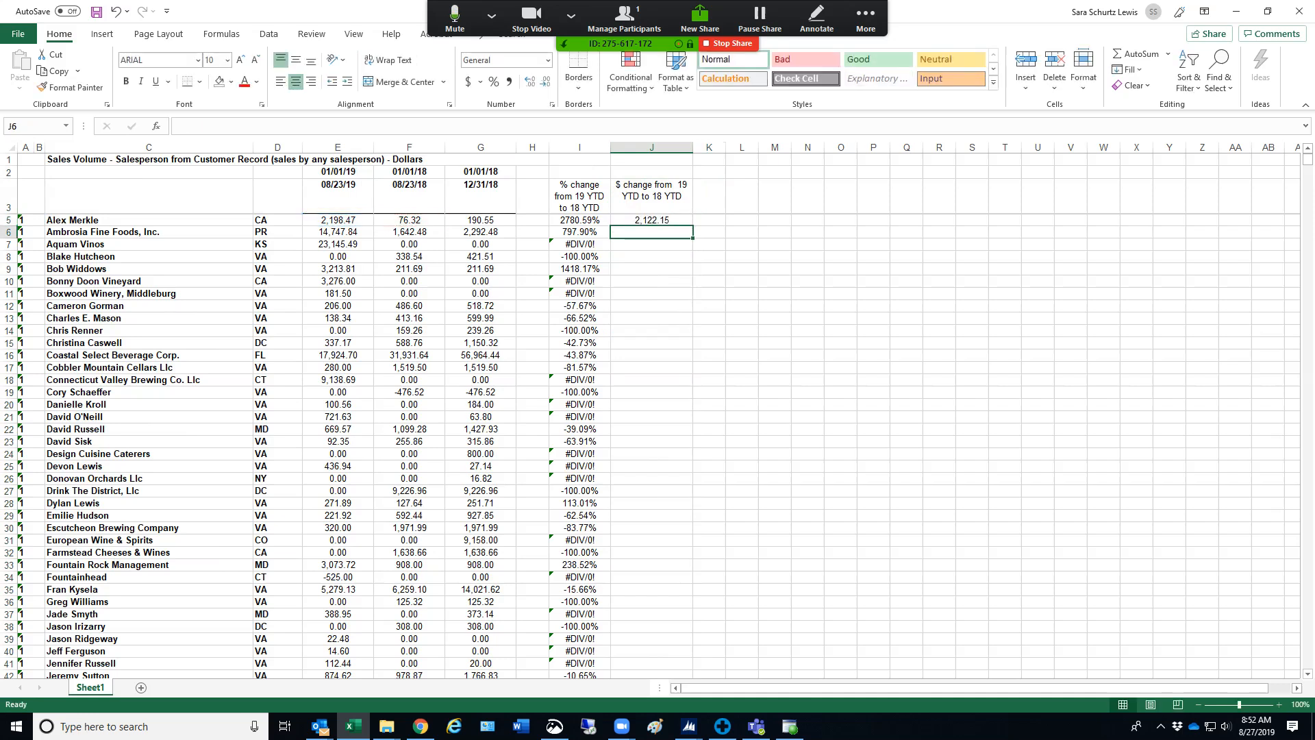
Fill the J5 formula down column J's data rows and look over the filled results
click(651, 220)
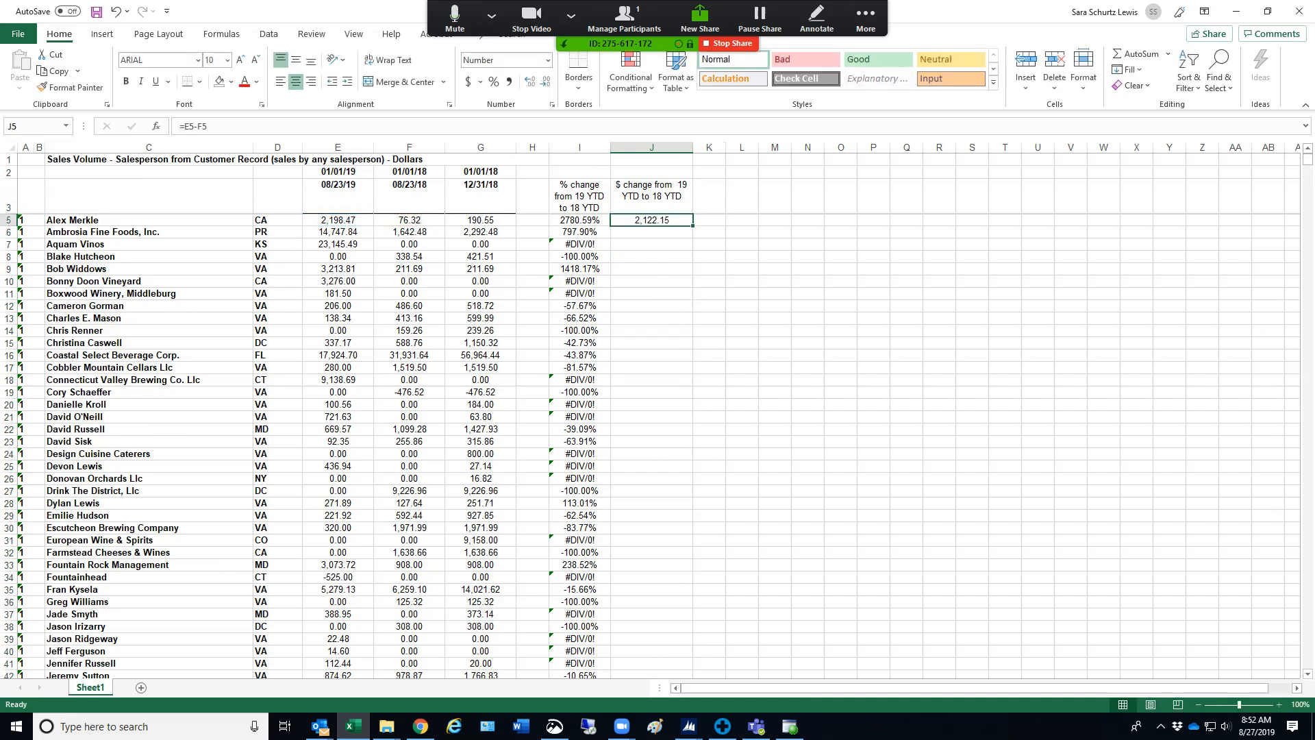
double_click(691, 226)
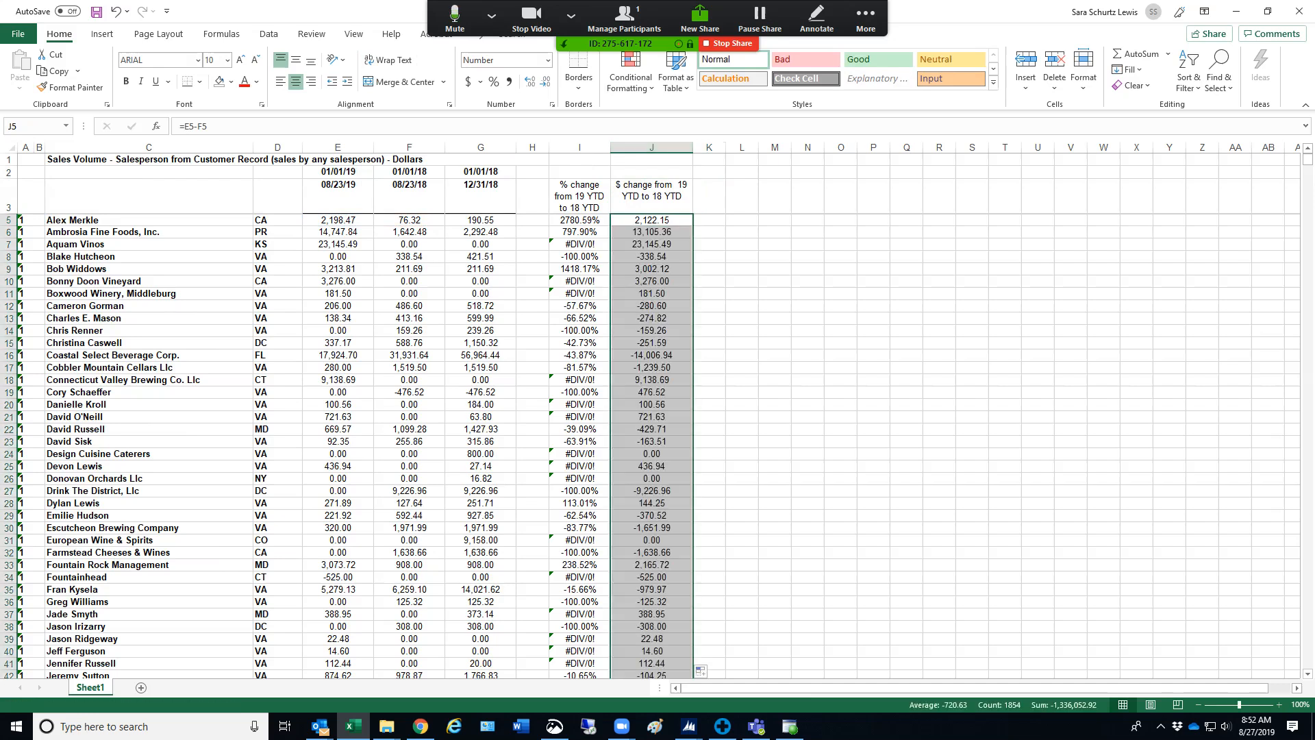
scroll(356, 411, down, 20)
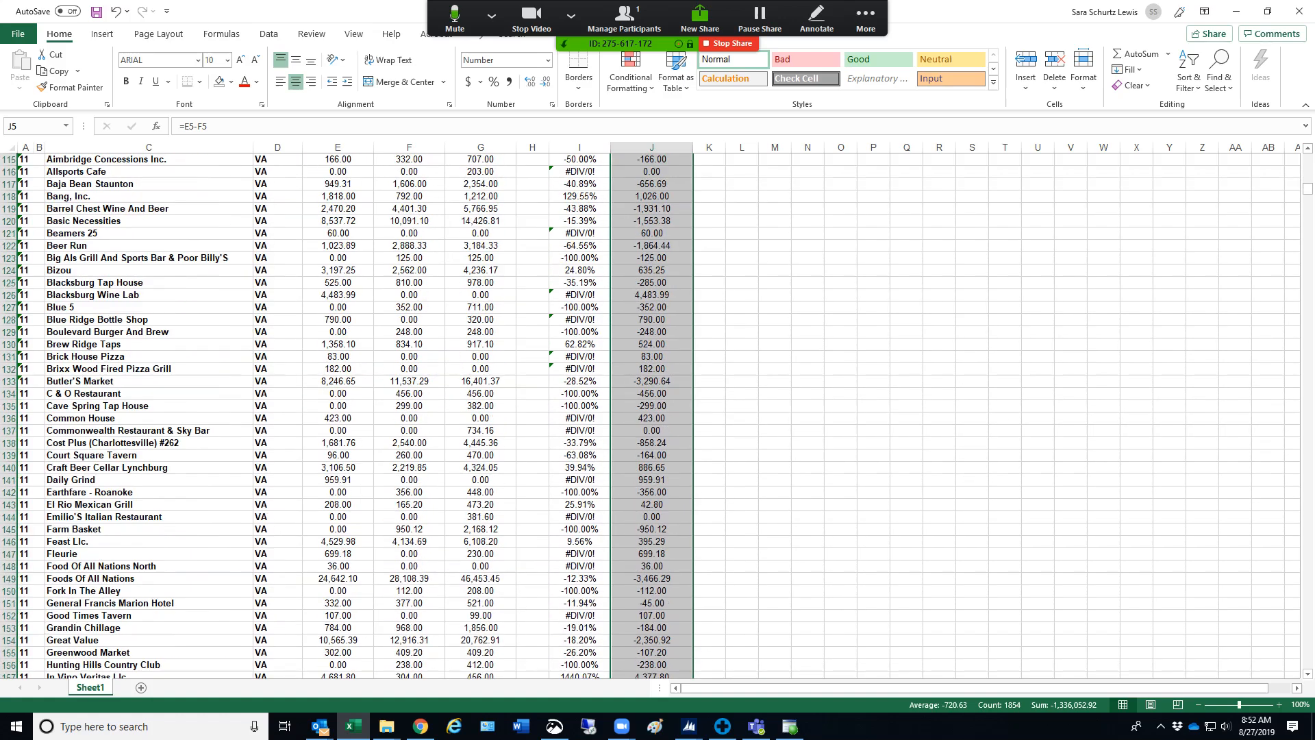
scroll(356, 411, down, 20)
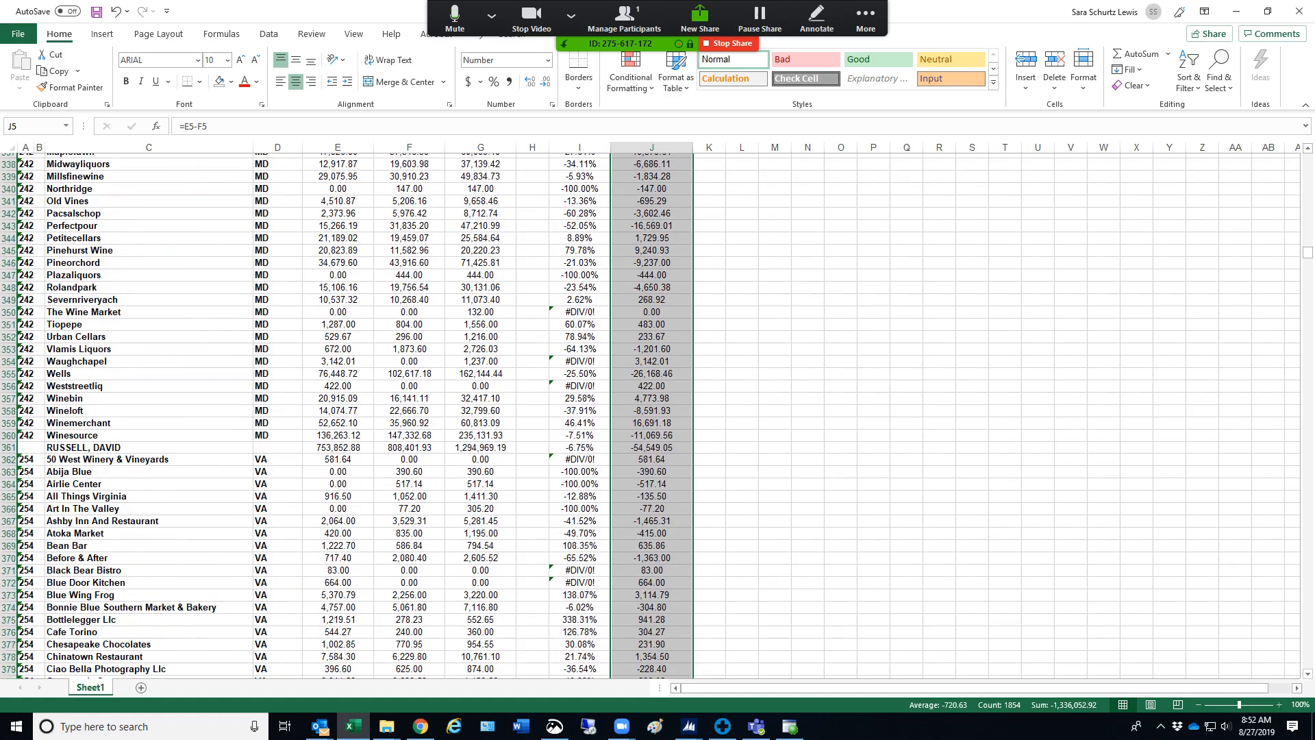
scroll(356, 411, down, 20)
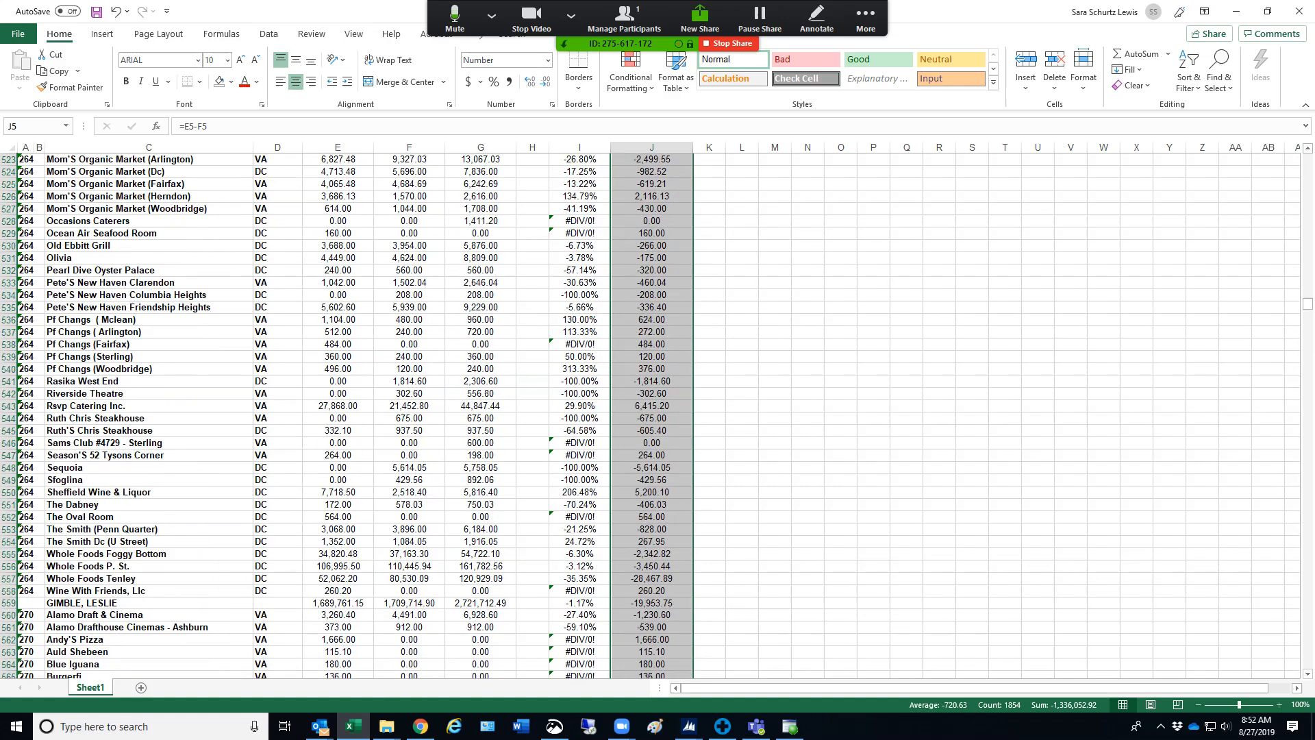
scroll(357, 411, down, 11)
drag(1308, 313, 1308, 159)
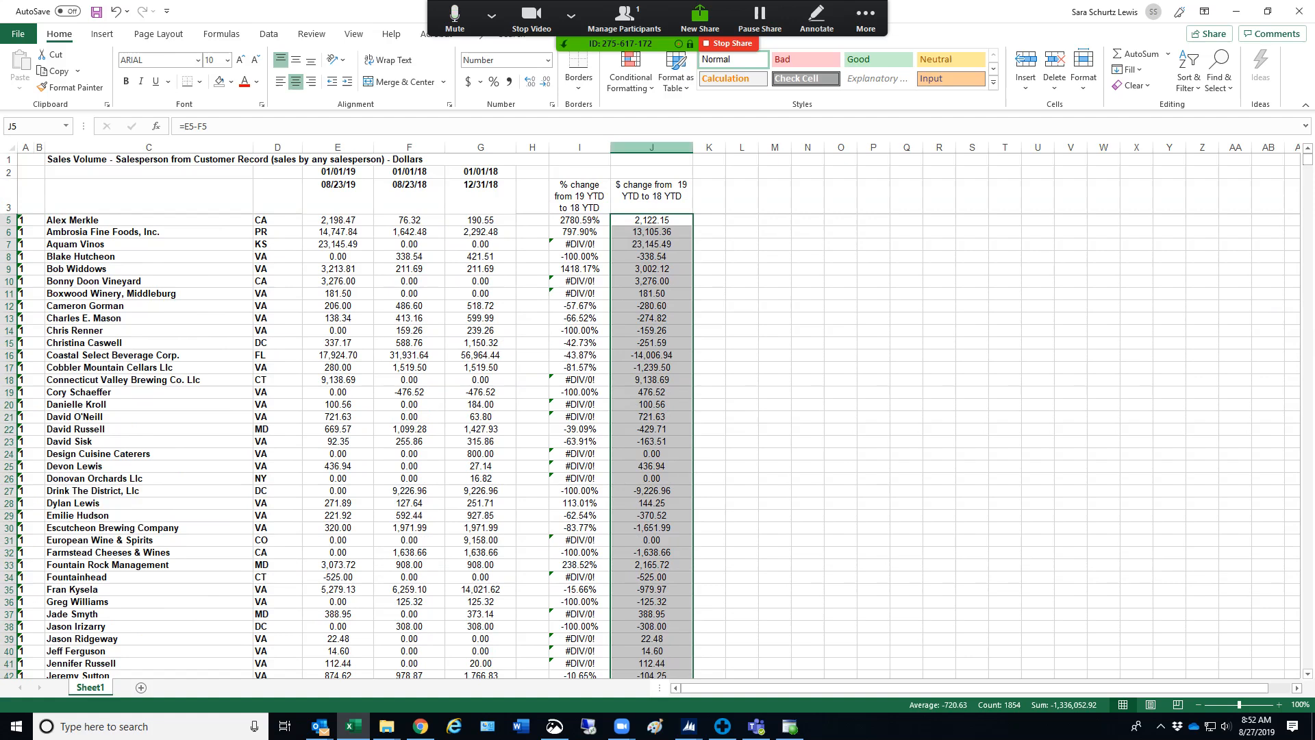
Format column J as Number with two decimals, the 1000 separator and negatives in red parentheses
click(651, 147)
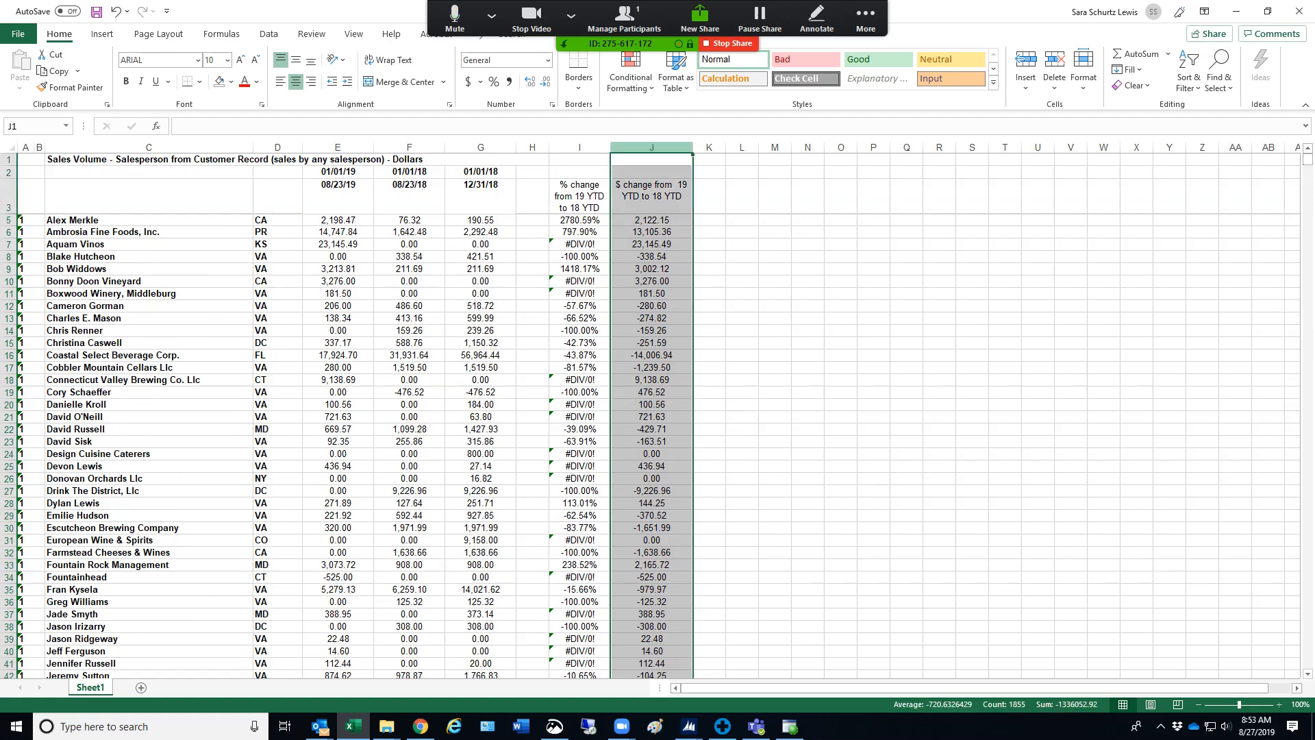
right_click(653, 150)
click(704, 323)
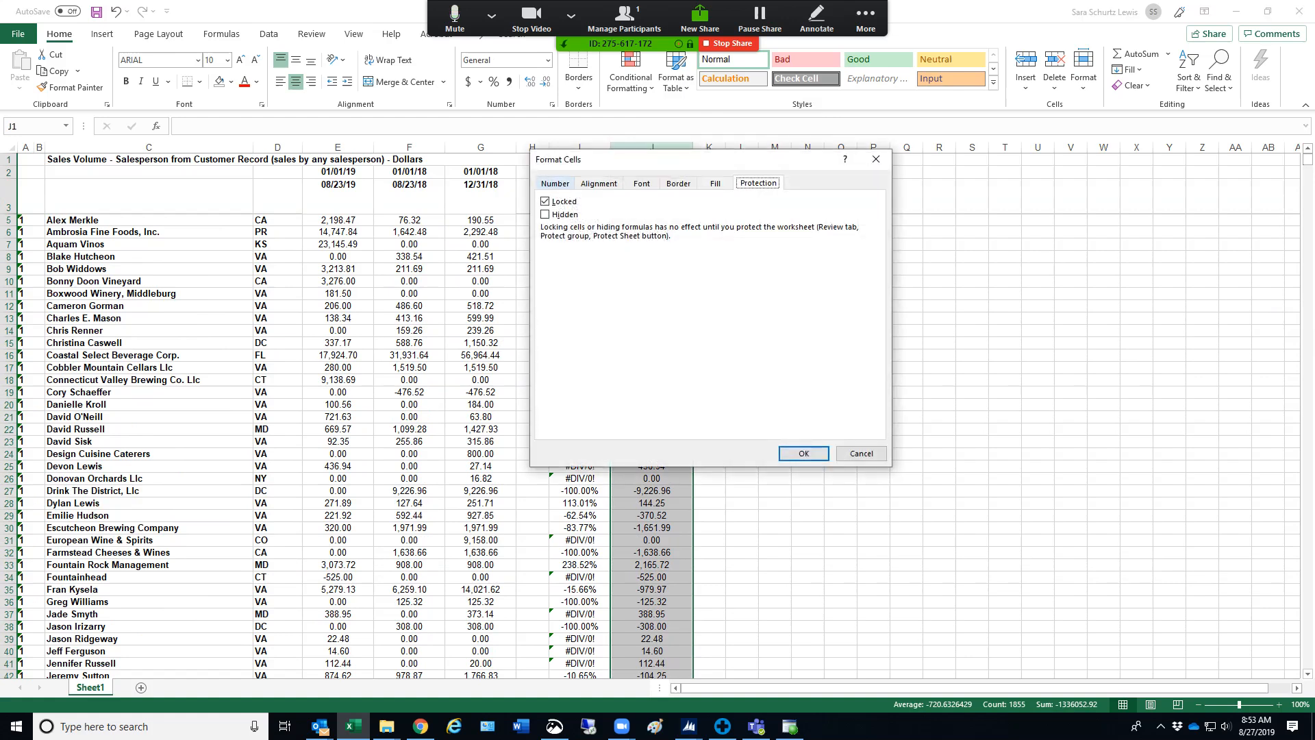
click(555, 184)
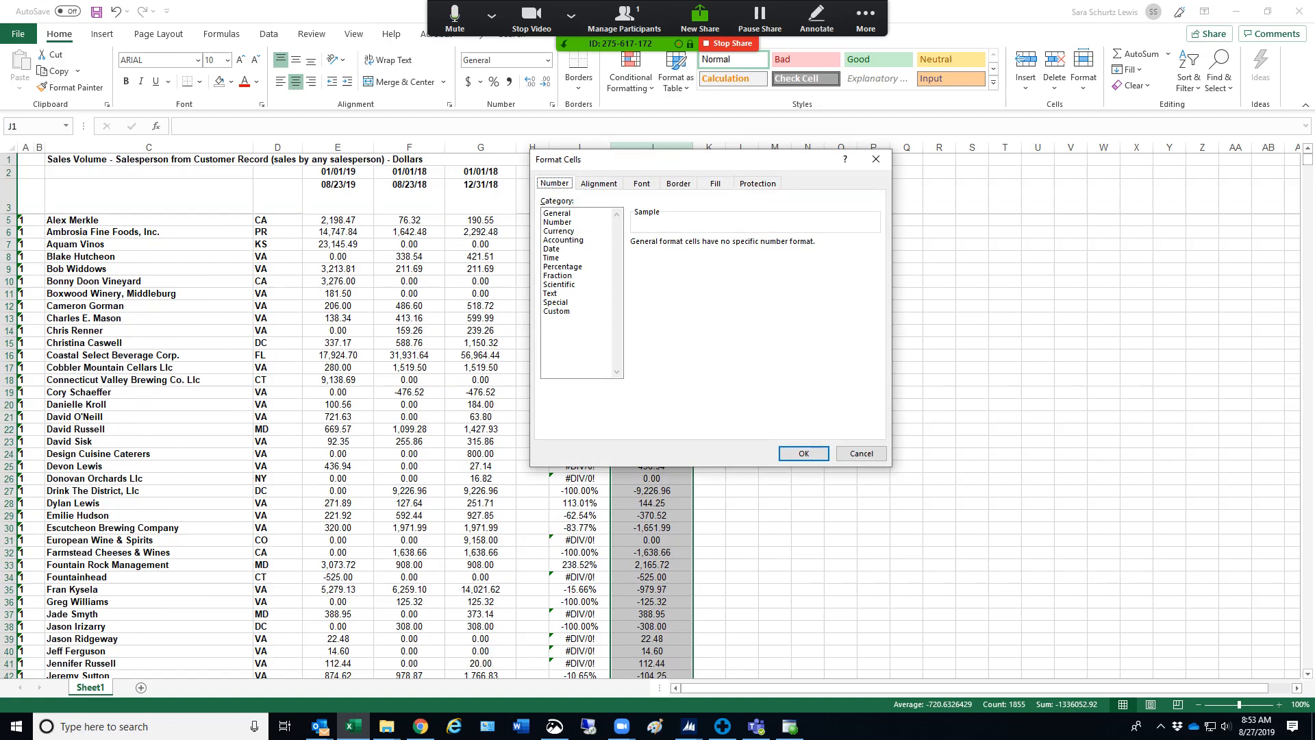
click(557, 222)
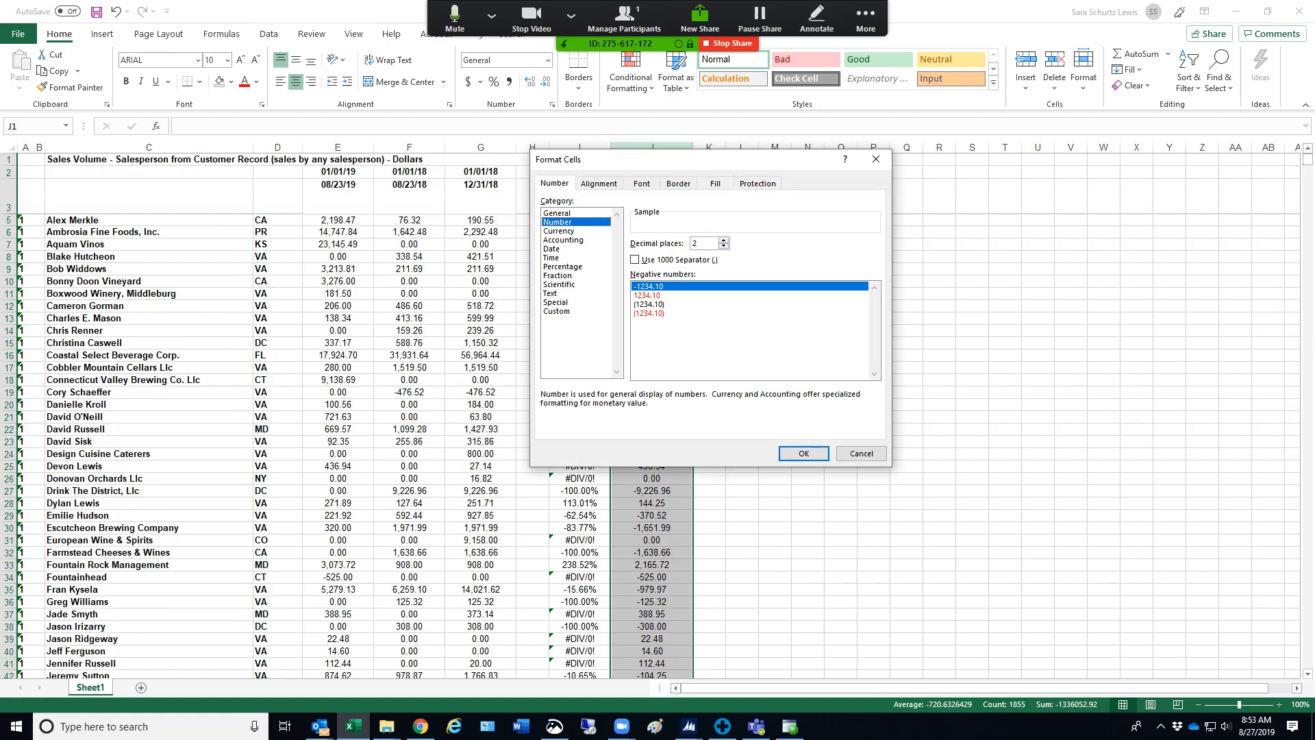
click(635, 260)
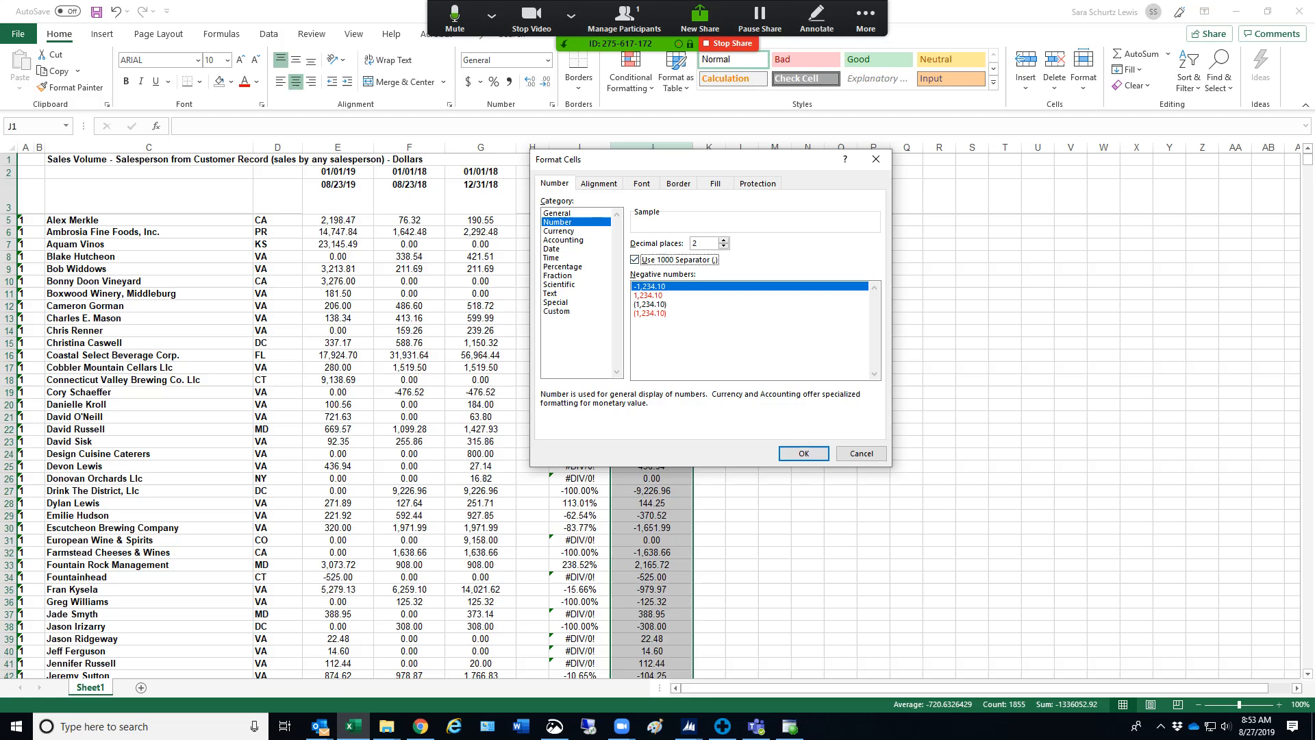
click(637, 313)
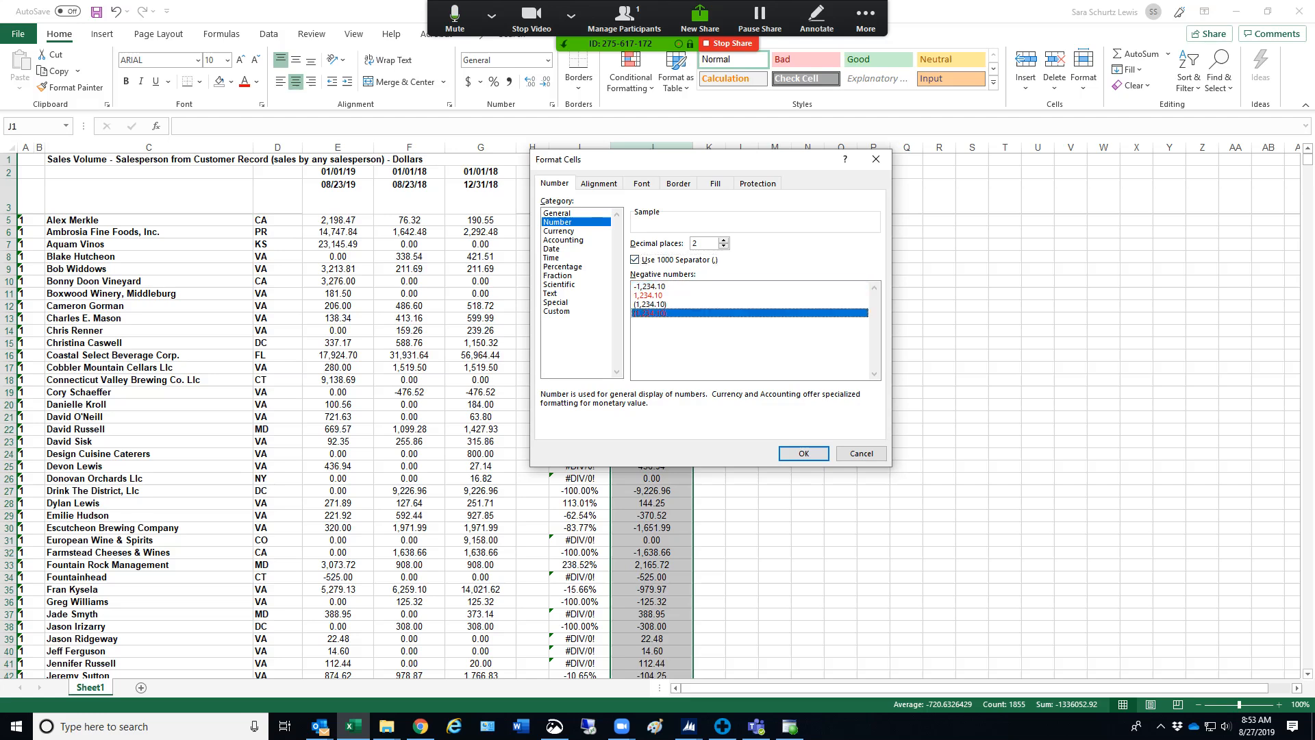
click(803, 454)
click(742, 245)
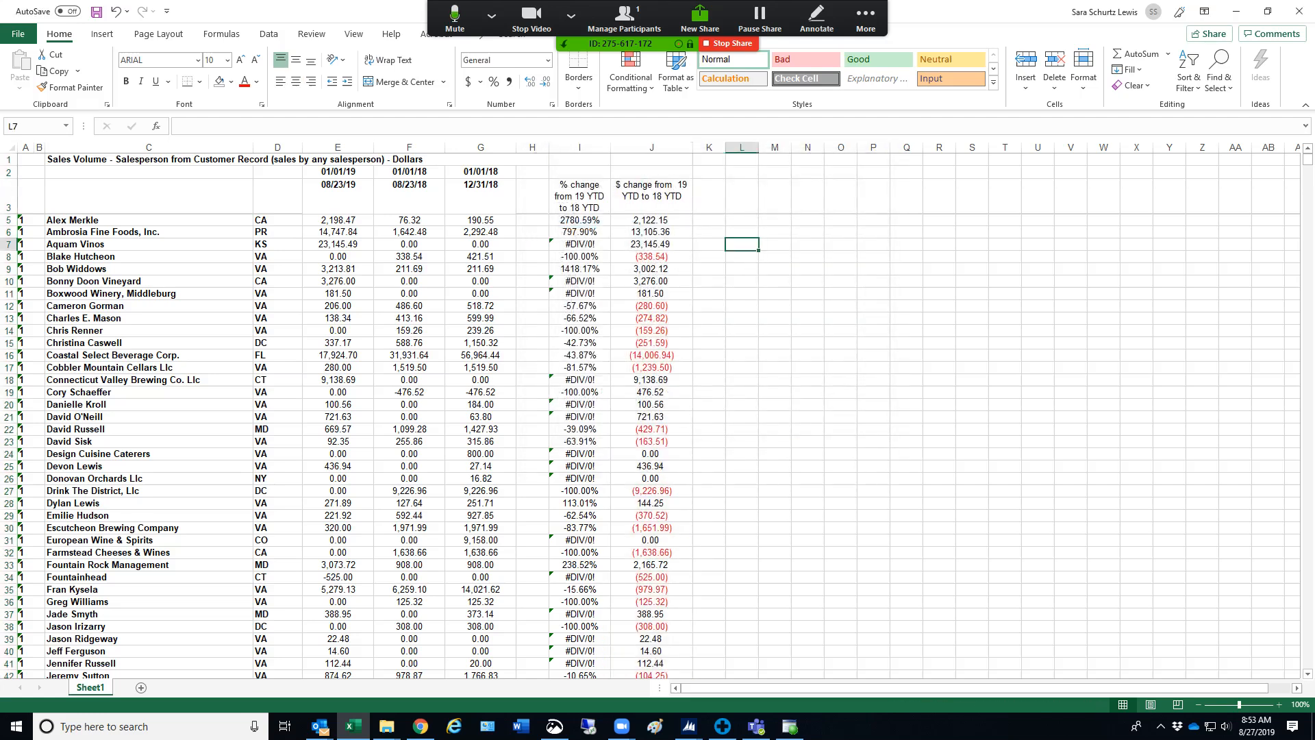
scroll(651, 445, down, 13)
scroll(650, 445, up, 13)
Format column I as Percentage with two decimal places
click(579, 147)
right_click(582, 148)
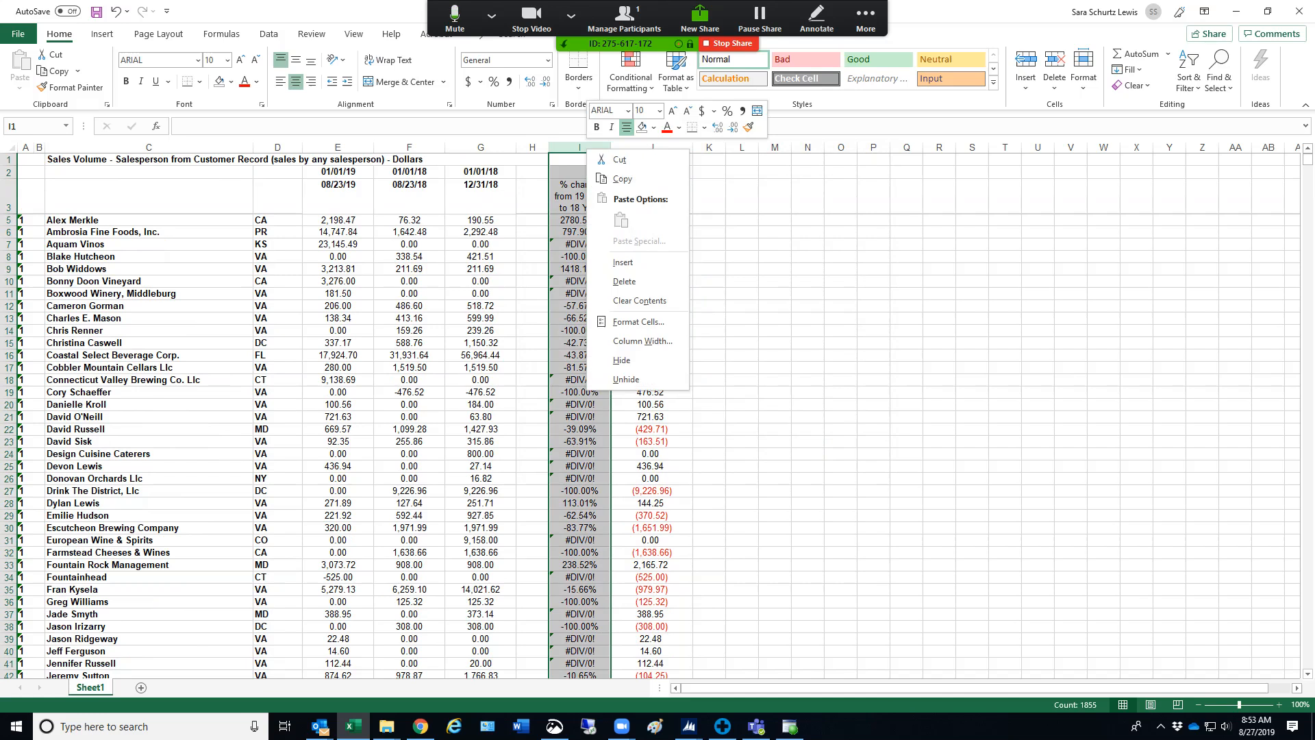
click(641, 321)
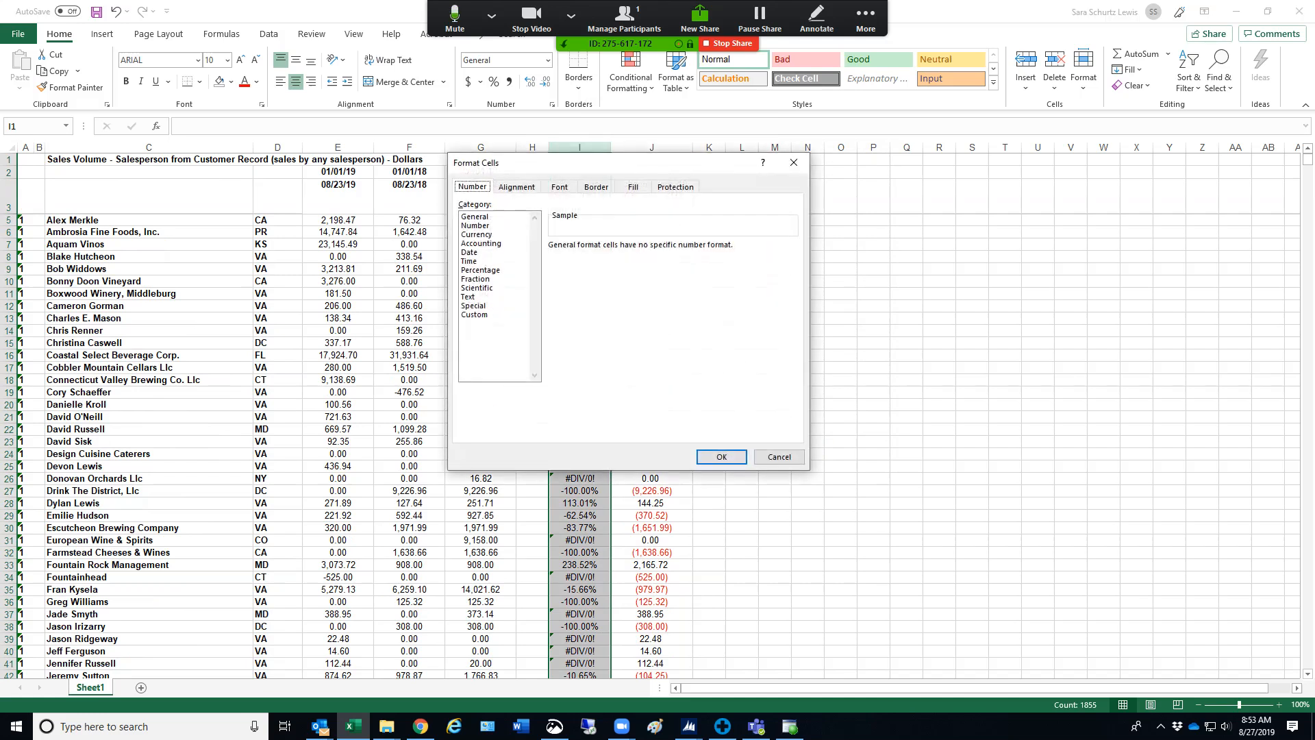
click(481, 270)
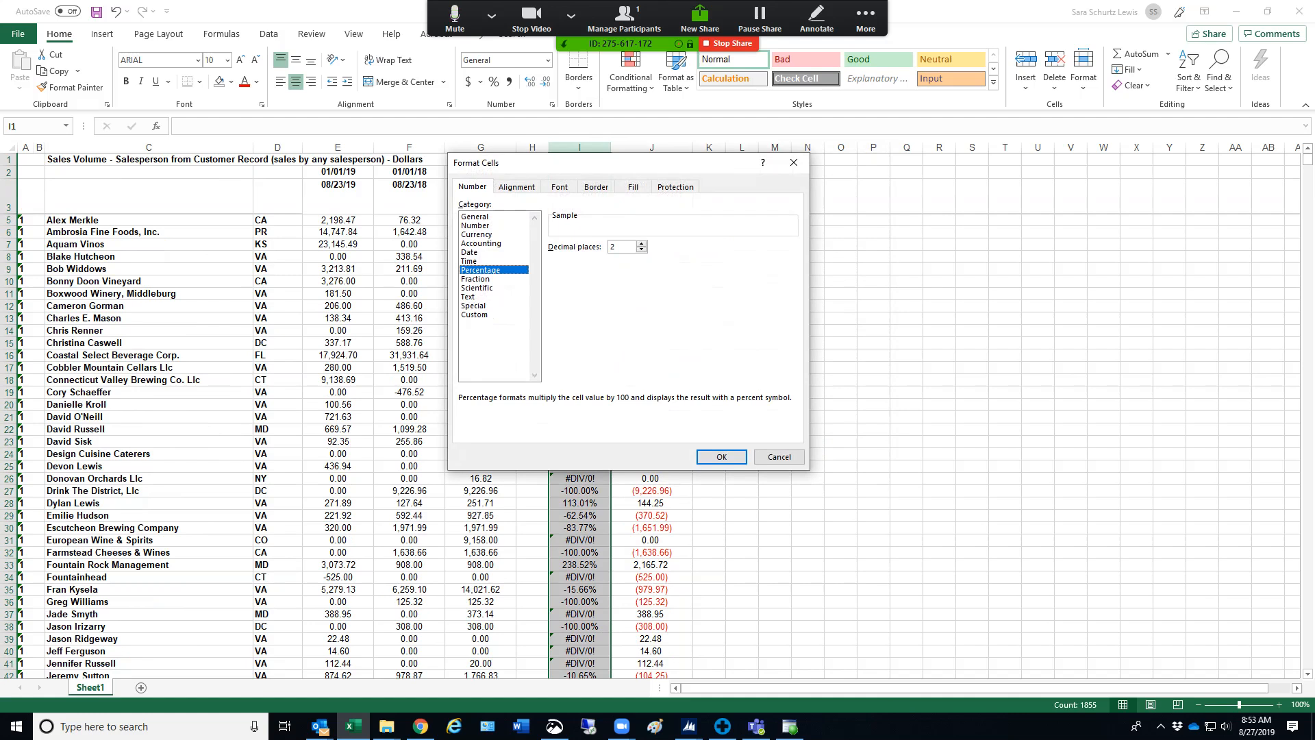
click(721, 457)
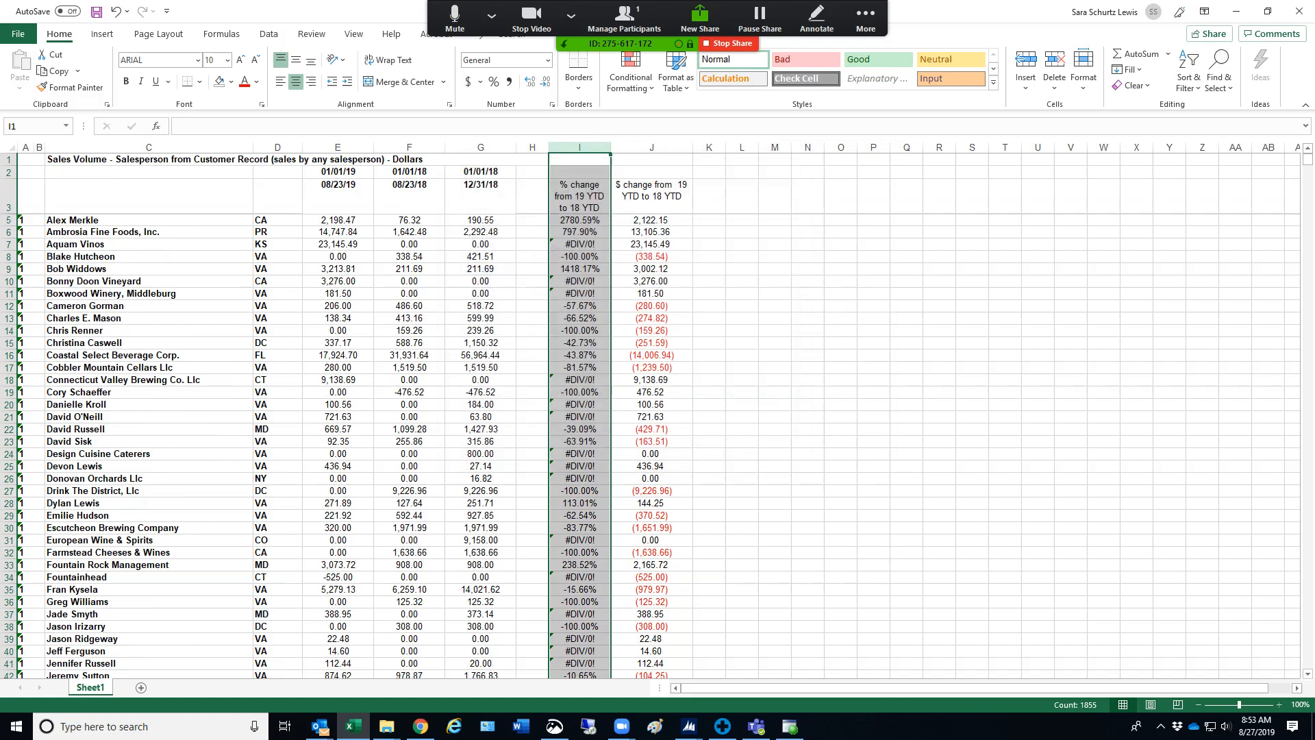
click(775, 319)
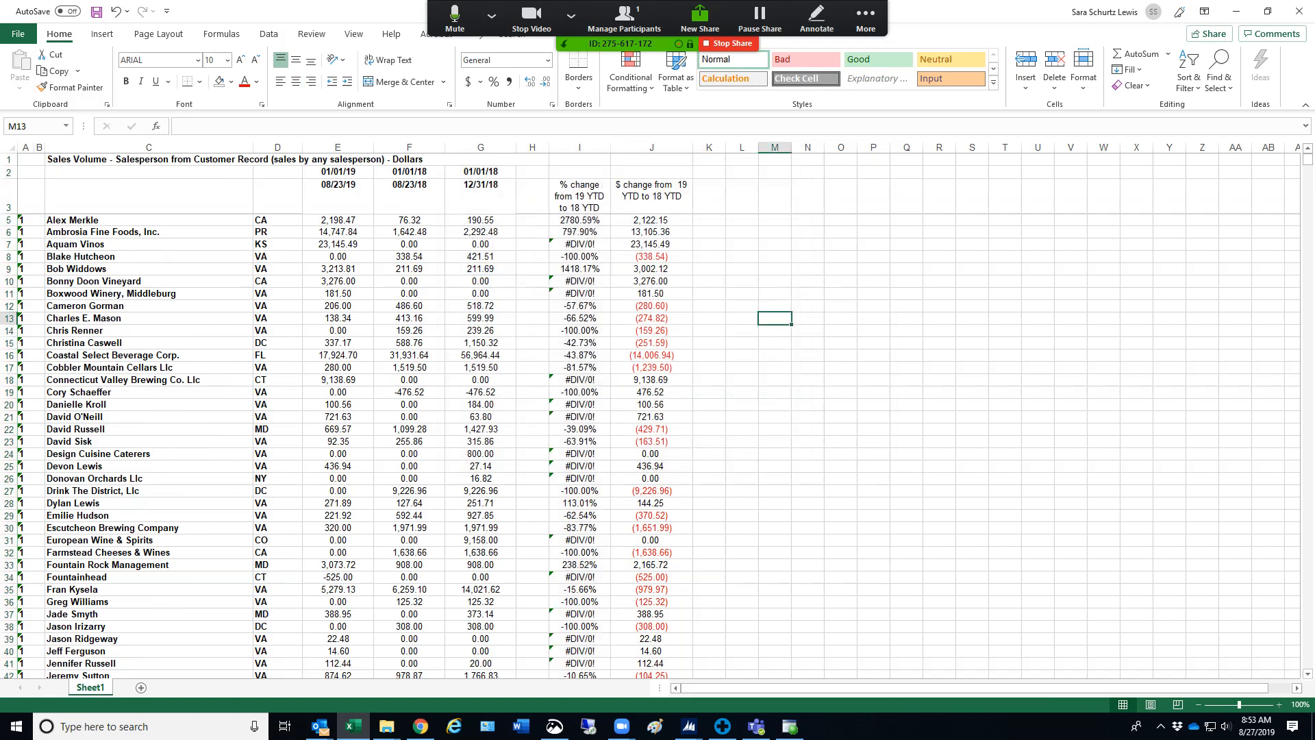
Narrow column J slightly so it fits its two-line header
click(579, 197)
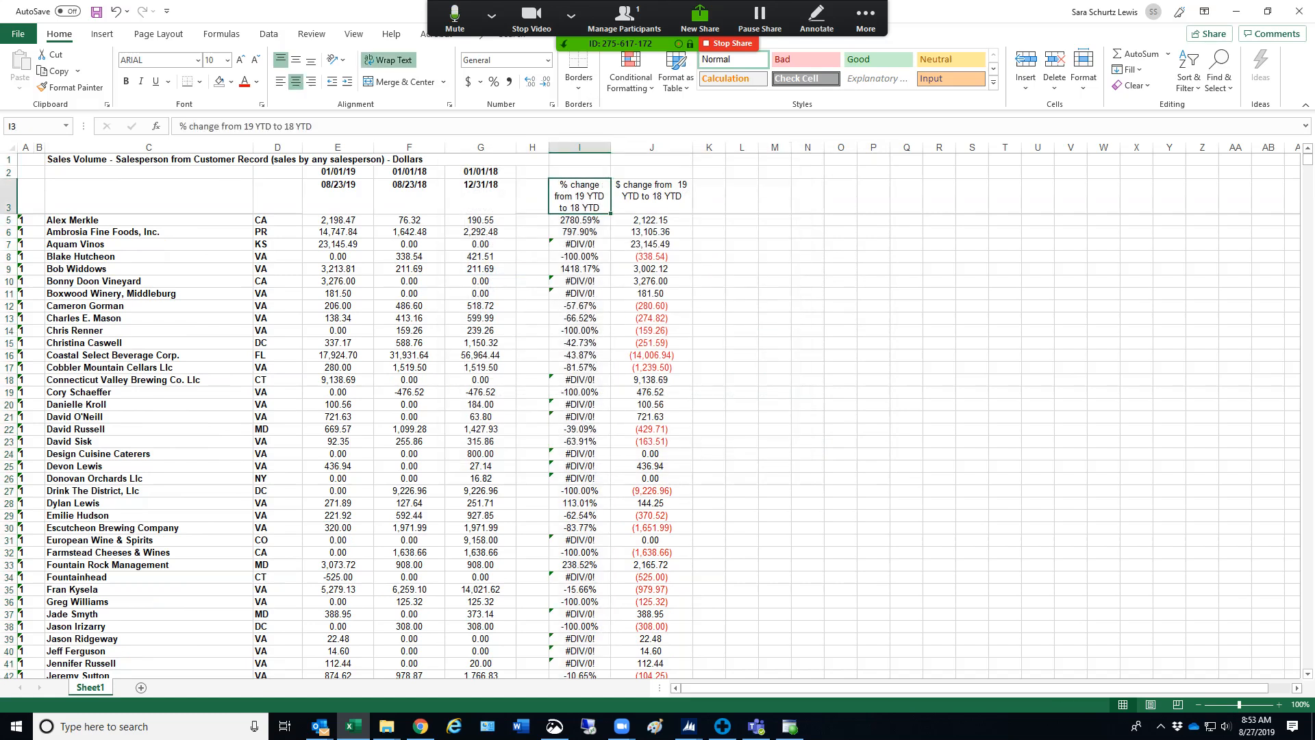
click(651, 196)
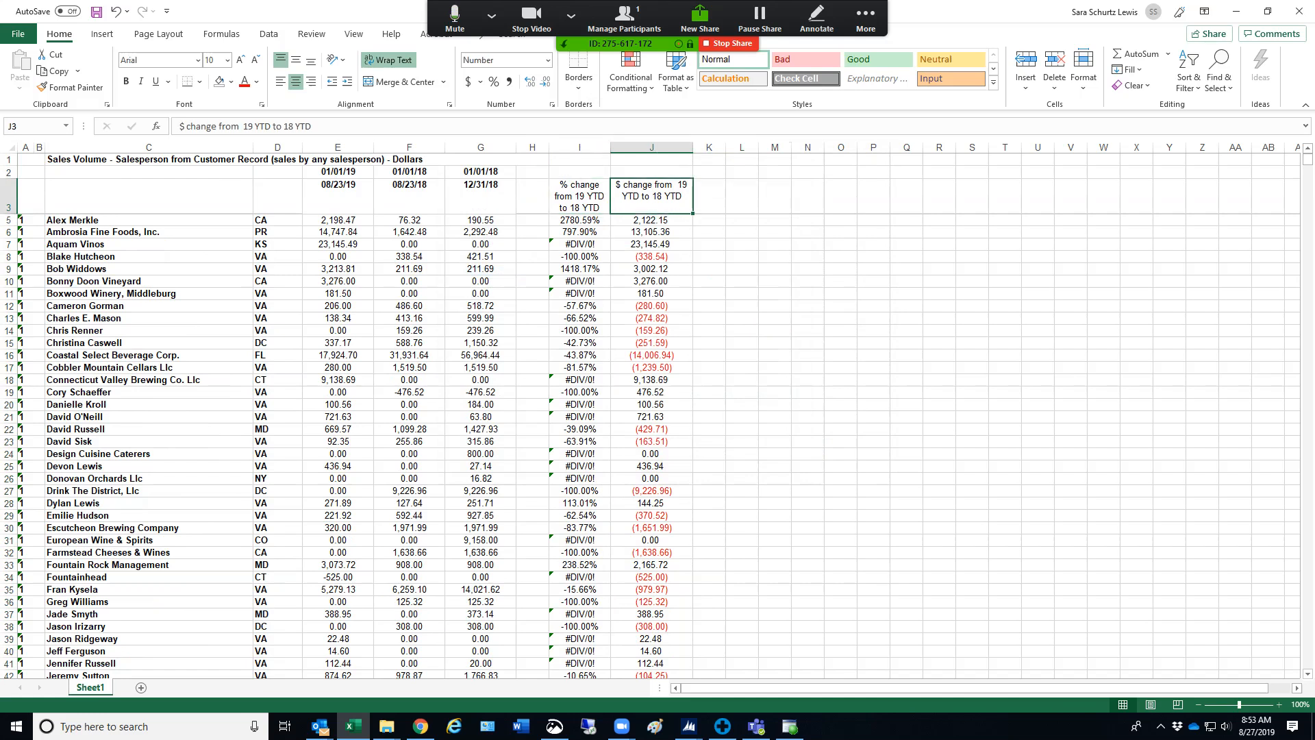
drag(692, 148, 685, 147)
Enter the header "$ change from 19 YTD to 18 Full Year" in L3
click(734, 196)
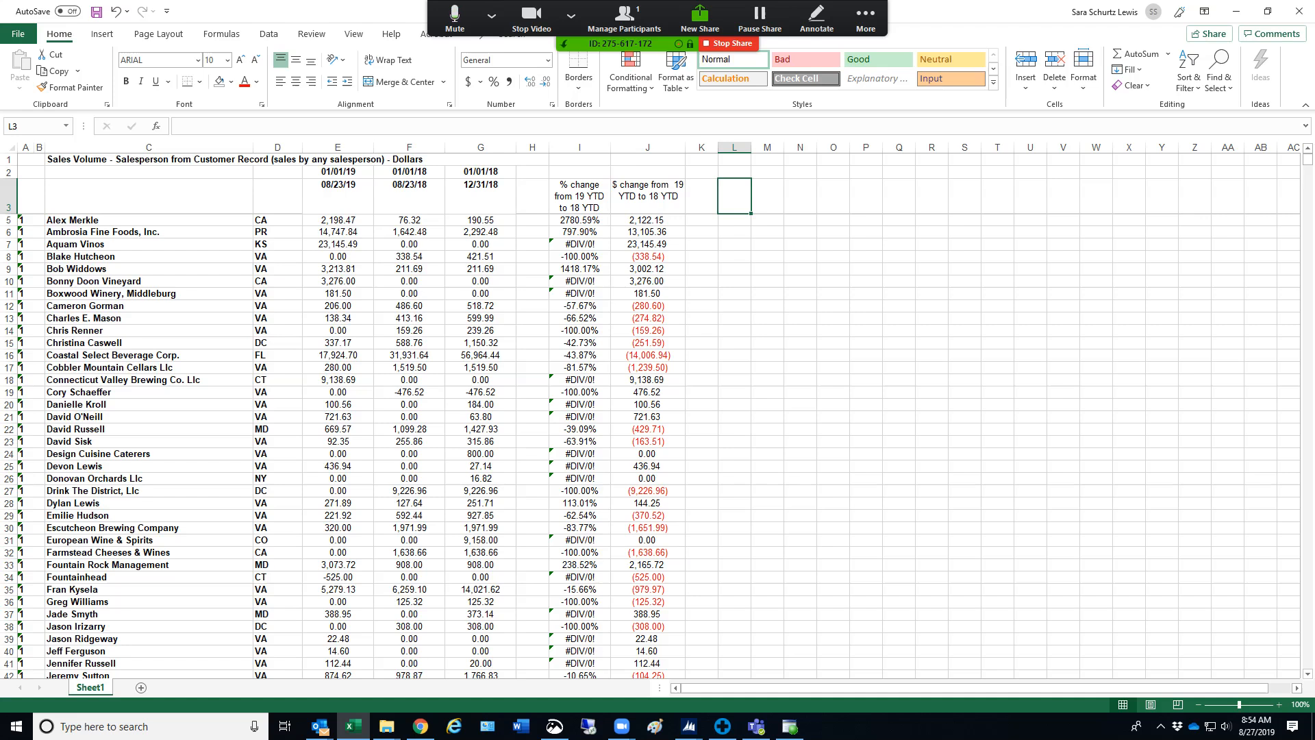
text($ change from 19 YTD )
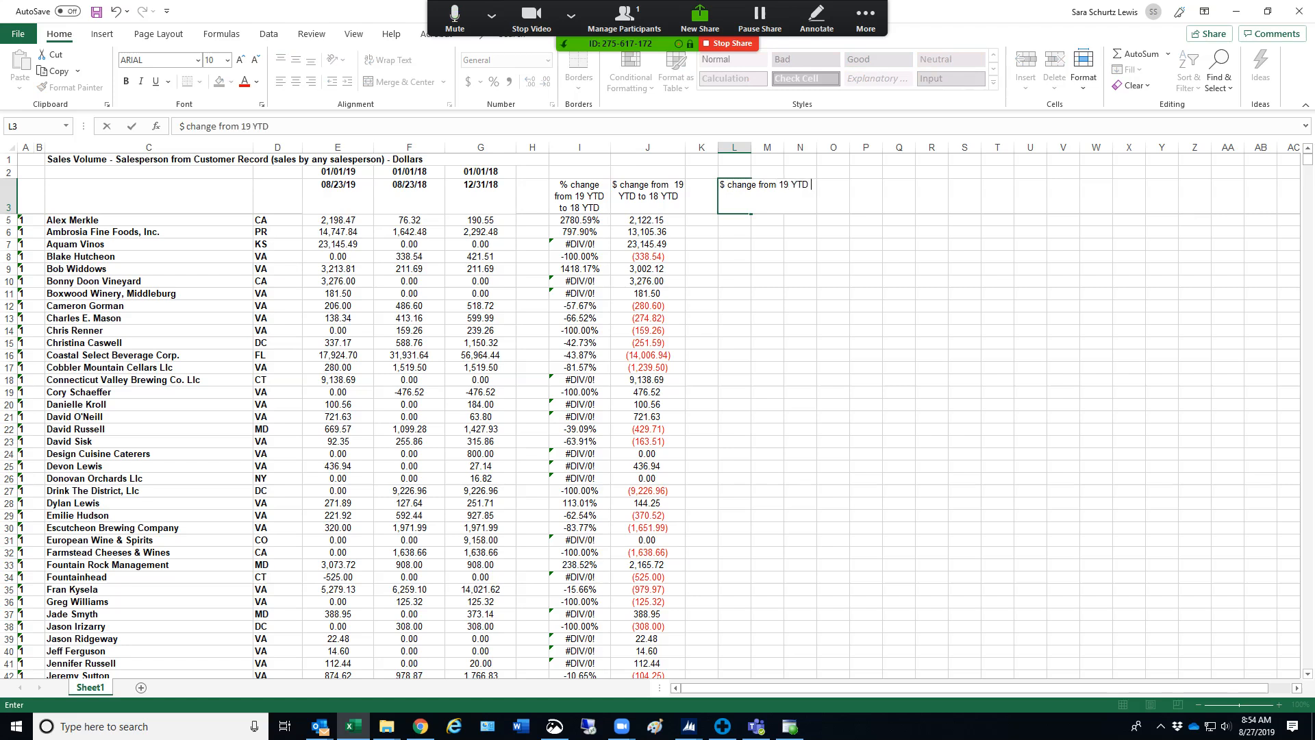
text(to 18 Full Year)
click(781, 185)
click(733, 185)
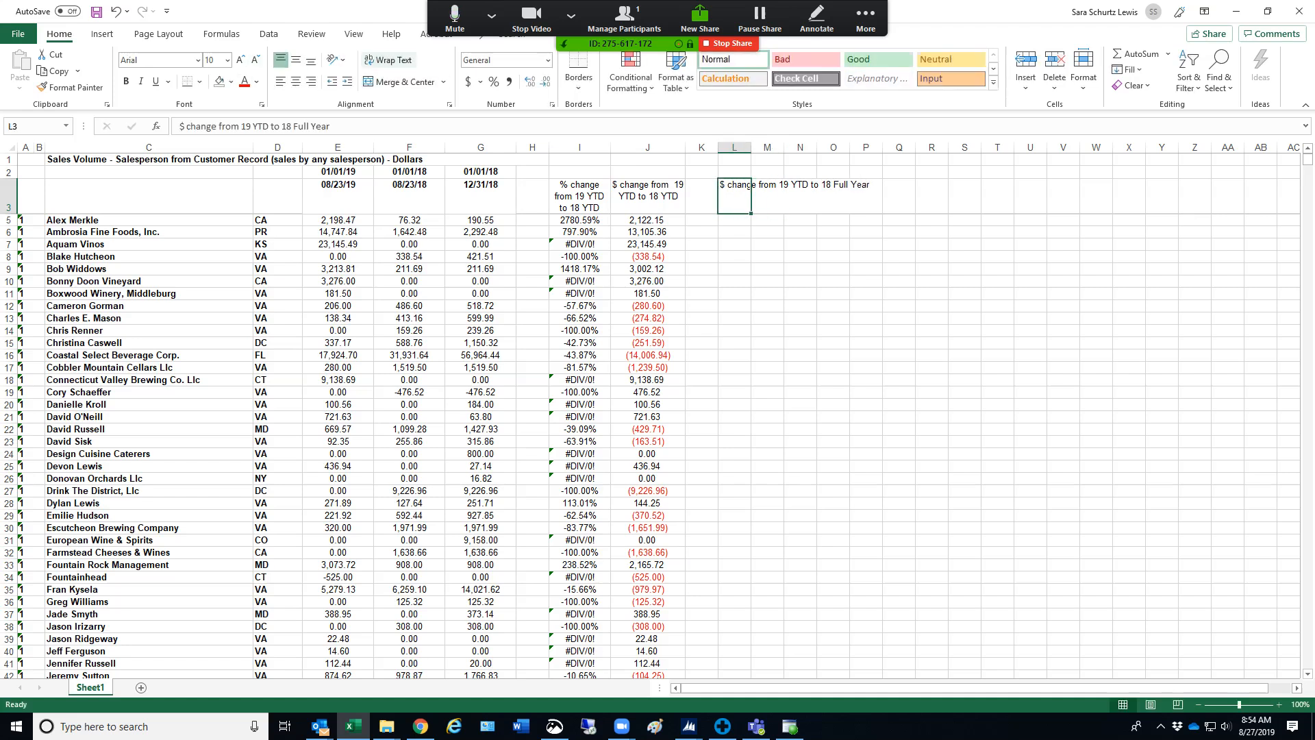
Wrap the header text in L3, then center column L and widen it to fit the header on three lines
click(388, 60)
click(734, 148)
click(295, 81)
click(828, 307)
drag(751, 147, 785, 147)
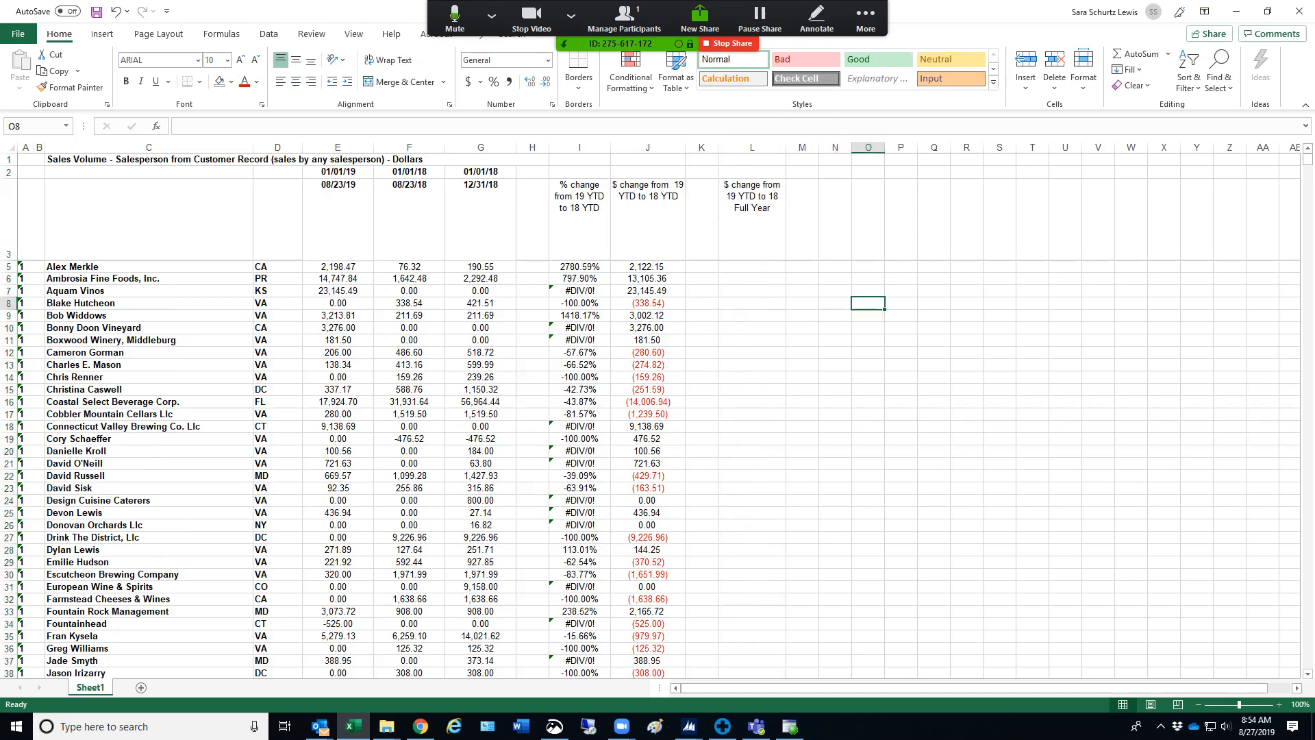
Enter the full-year dollar change formula =E5-G5 in L5
click(751, 267)
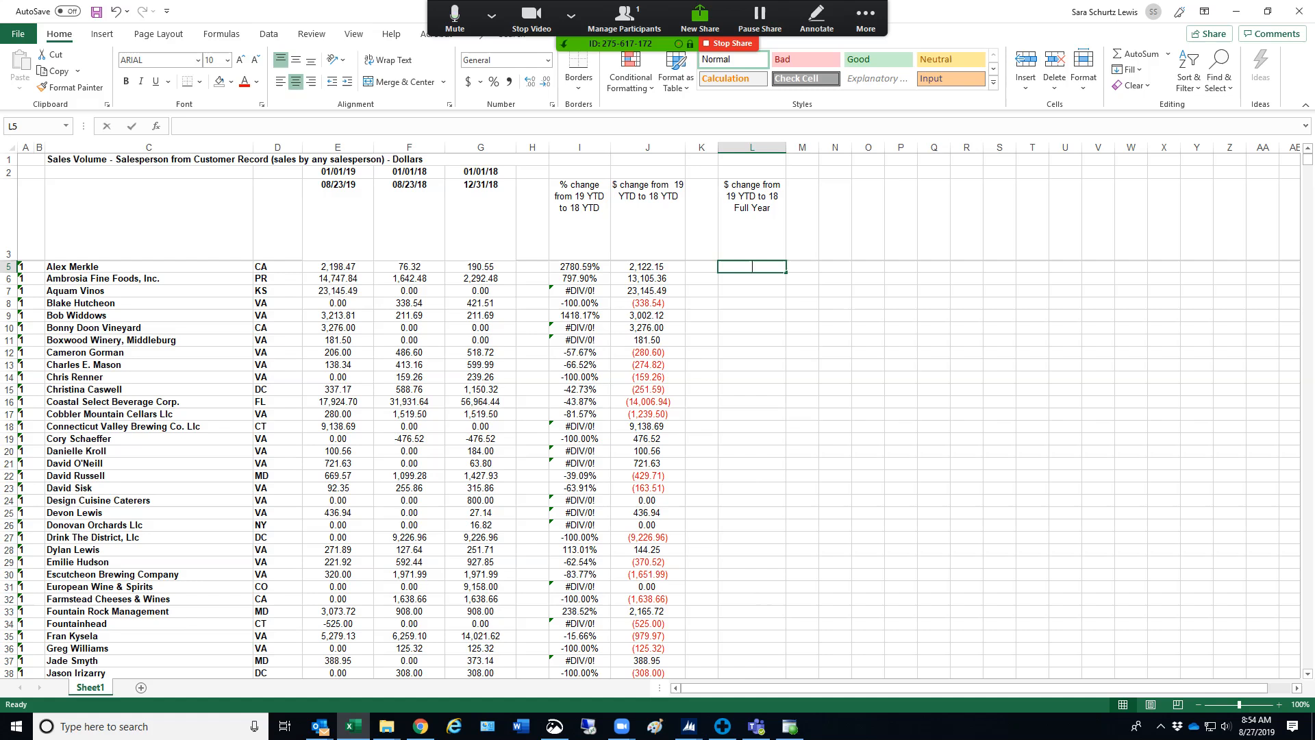
text(=)
click(337, 266)
text(-)
click(480, 267)
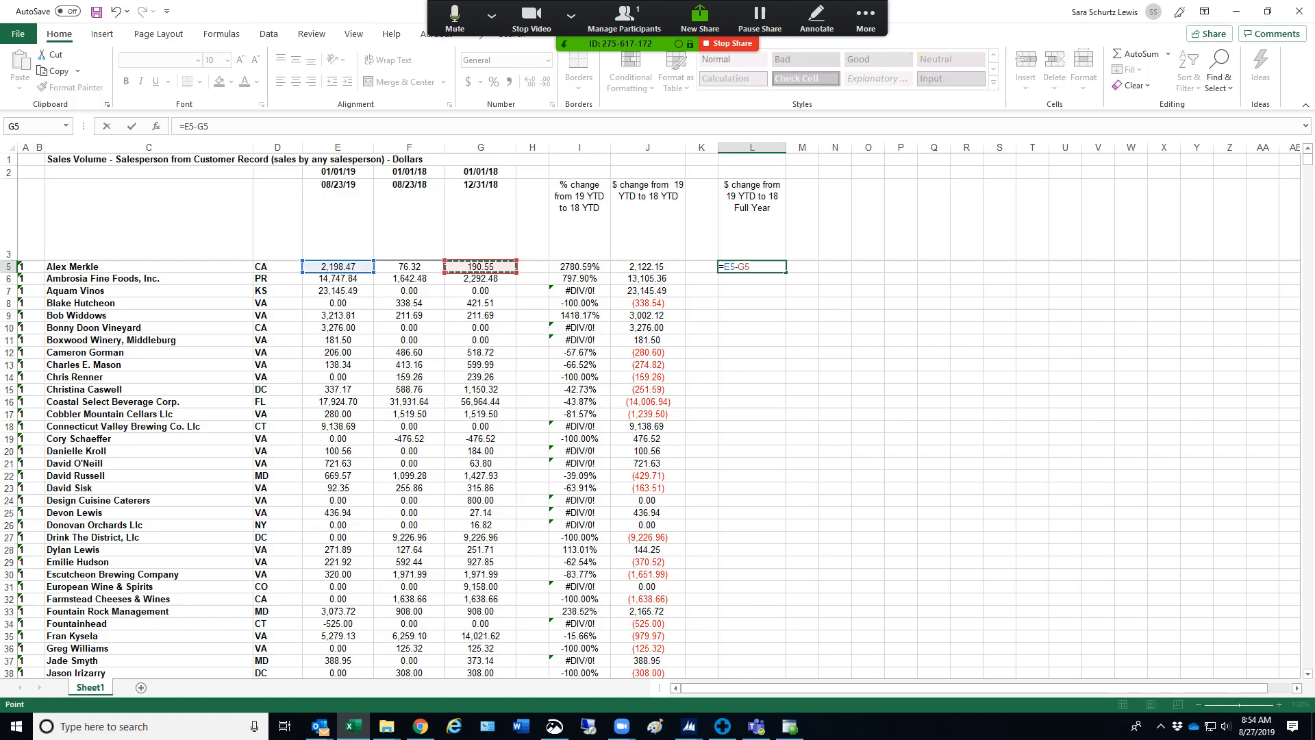
key(Return)
Fill the L5 formula down column L to row 1858 and return to the top of the sheet
click(752, 267)
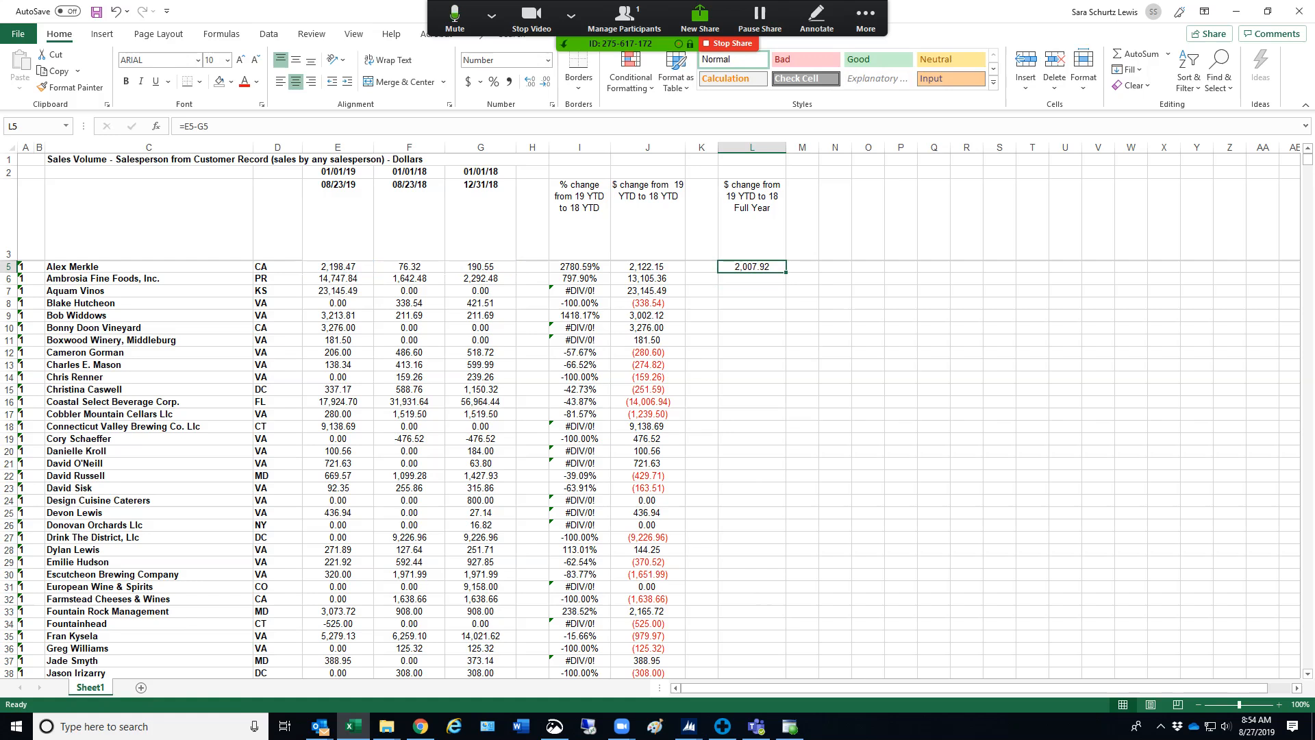
mouse_move(787, 271)
mouse_down()
mouse_move(753, 678)
mouse_move(756, 410)
mouse_move(756, 675)
mouse_move(757, 620)
mouse_up()
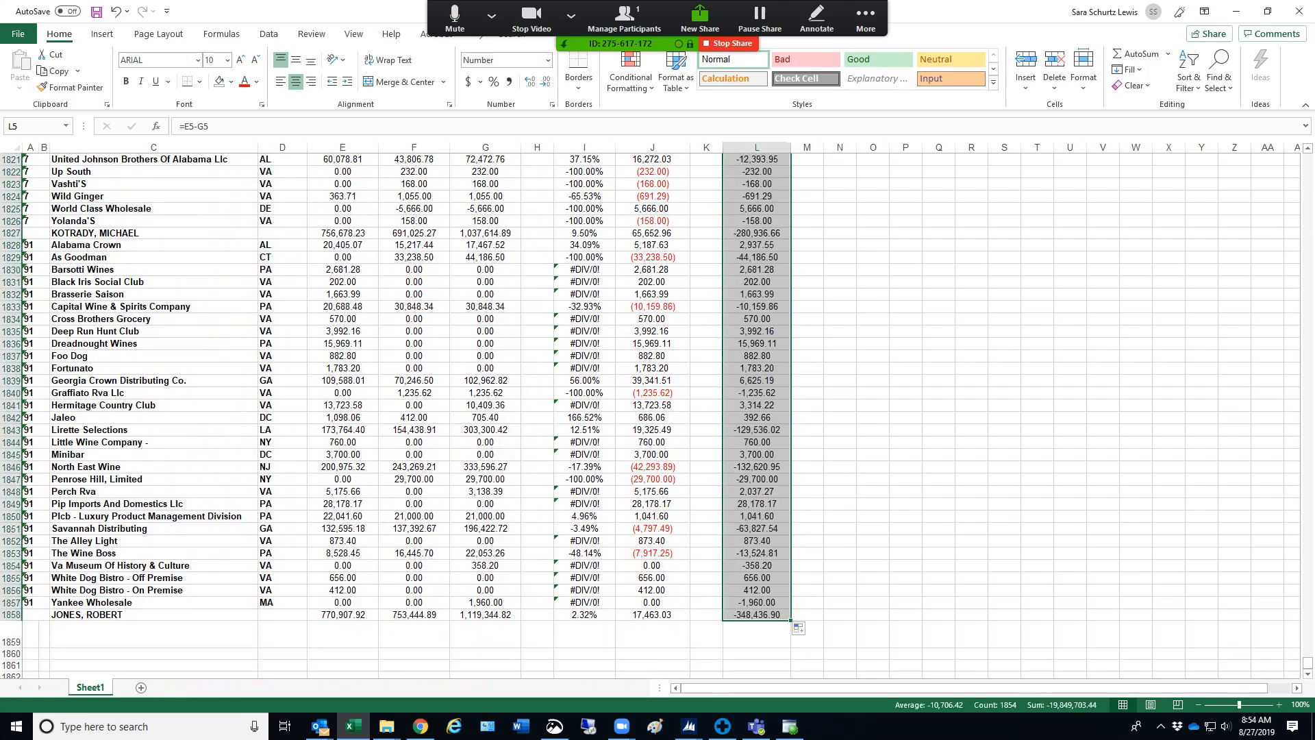
drag(1307, 662, 1307, 159)
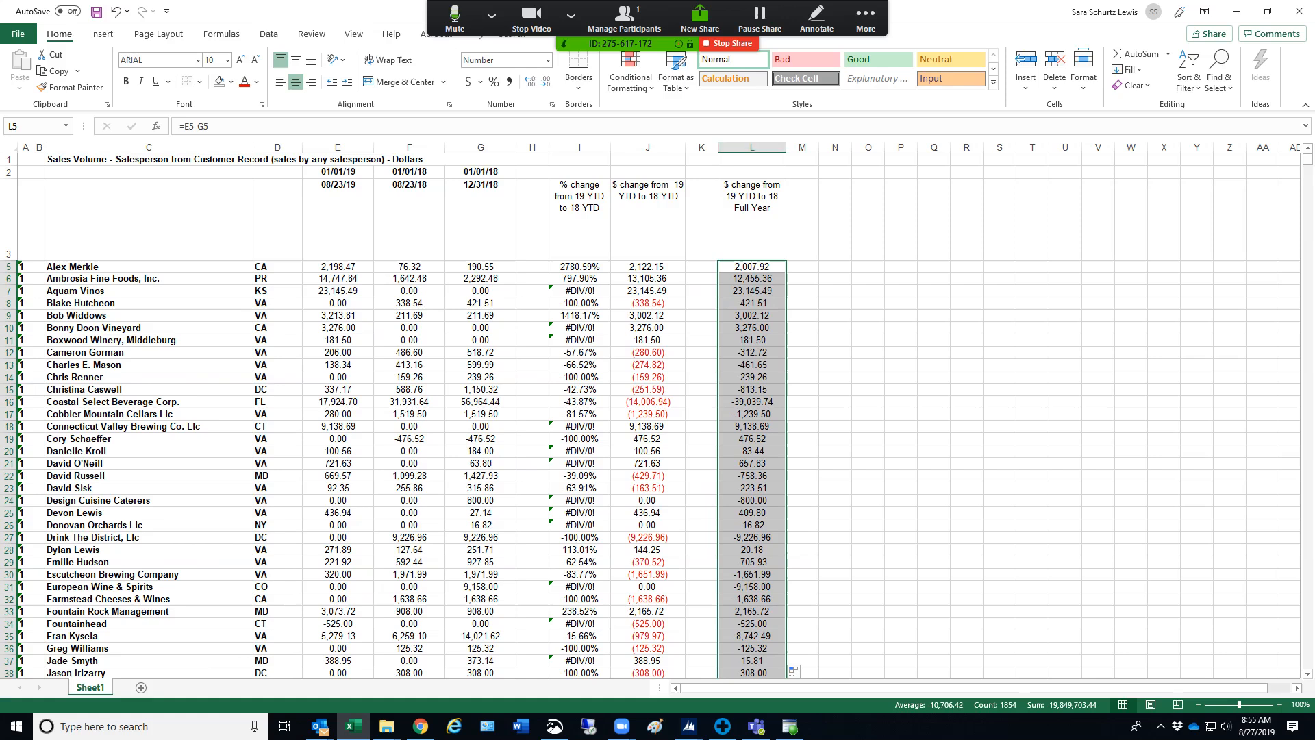
Format column L as Number with two decimals, the 1000 separator and negatives in red parentheses
right_click(747, 148)
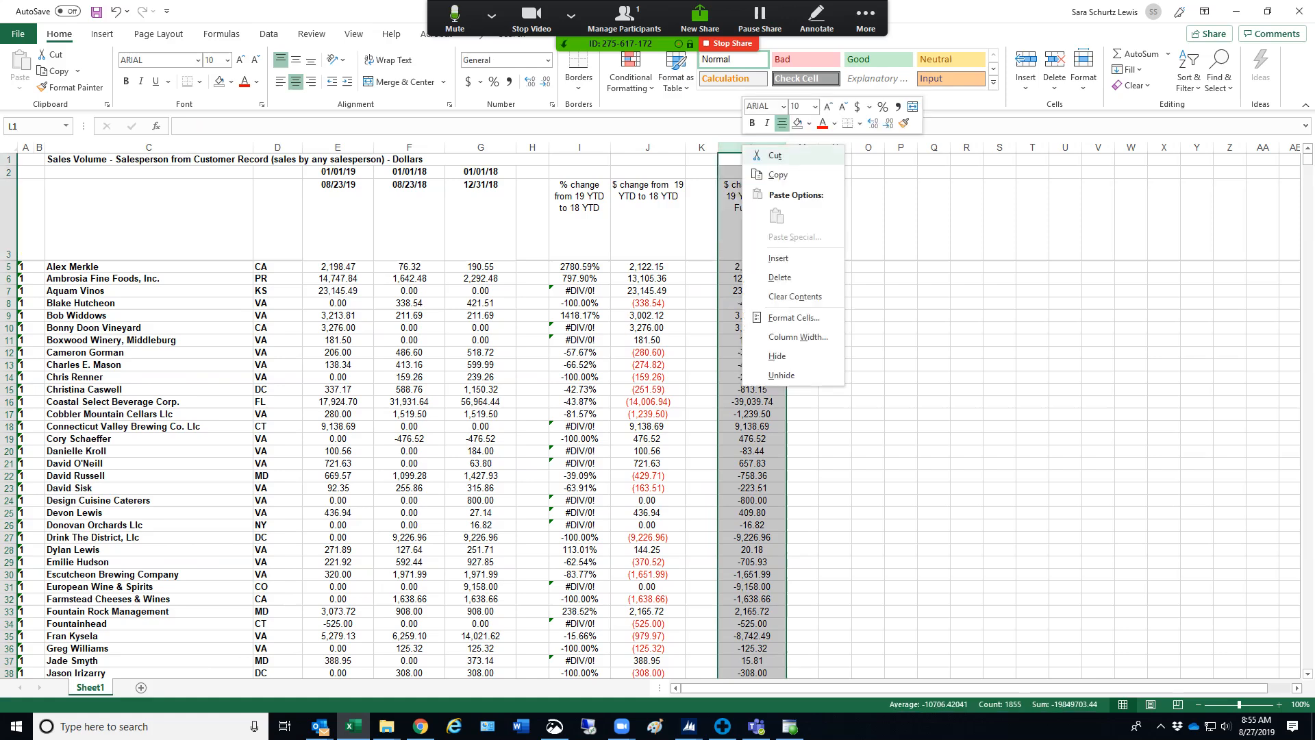
click(788, 337)
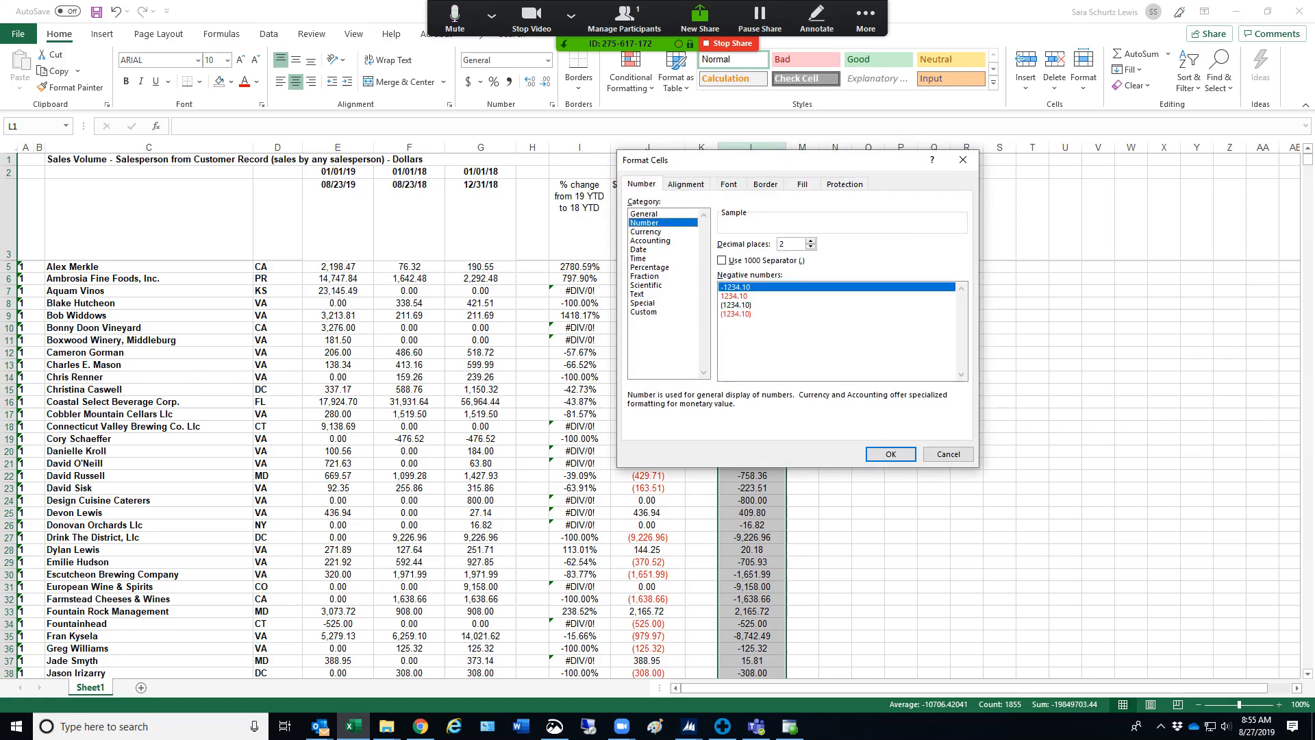
key(alt+u)
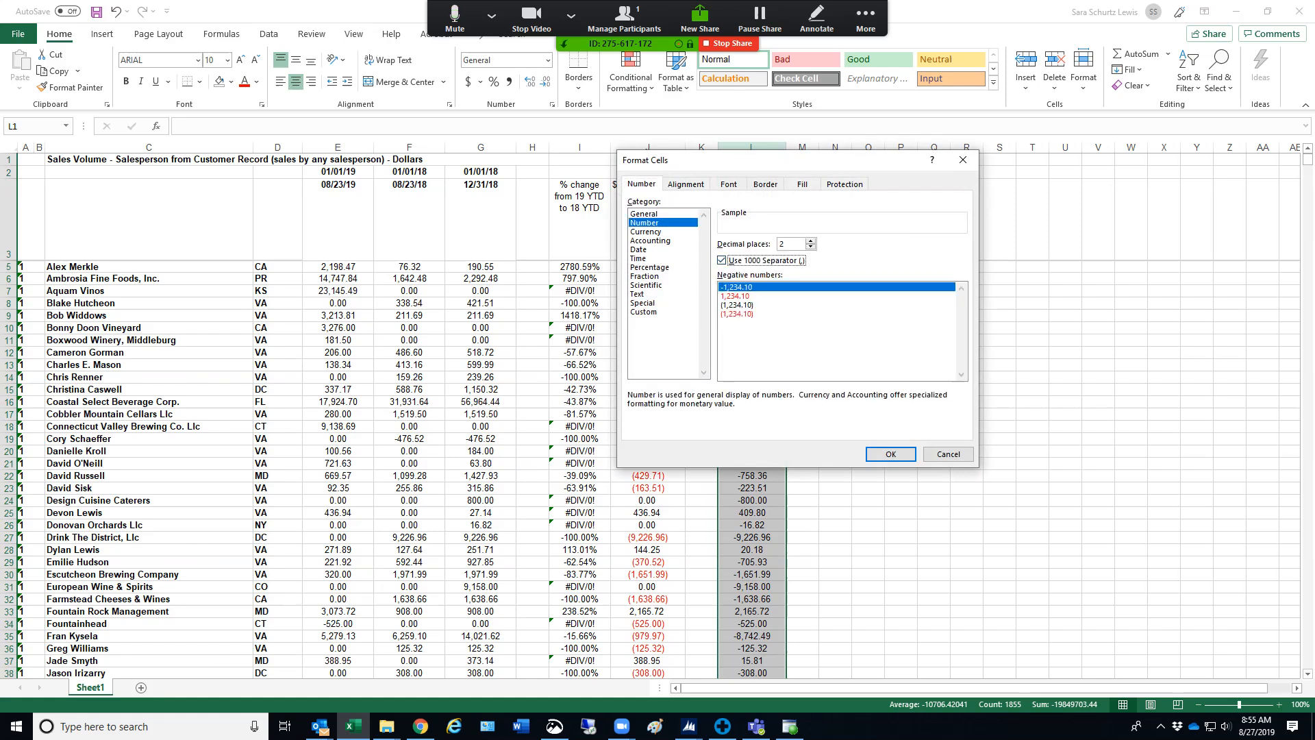
click(737, 313)
click(890, 454)
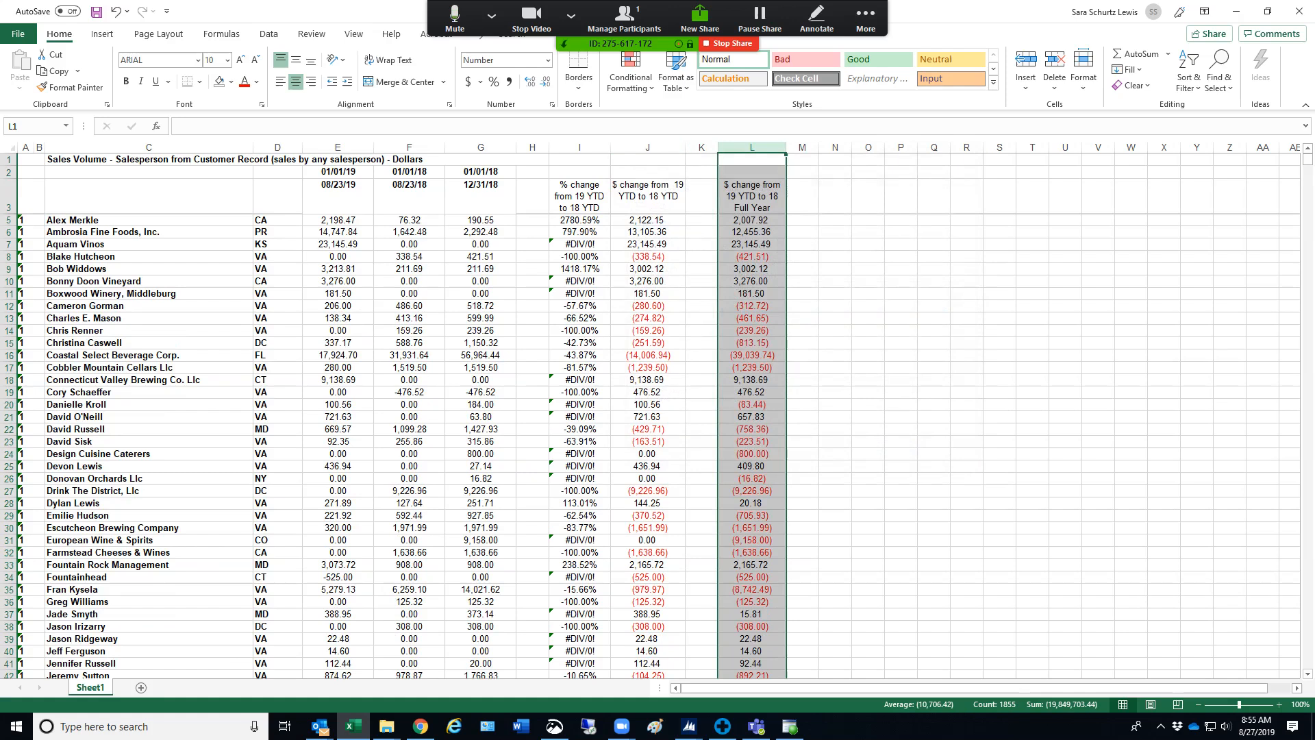
Format columns J through L as Currency with the $ symbol, two decimals and negatives in red parentheses, and look over the result
drag(647, 147, 752, 147)
right_click(751, 148)
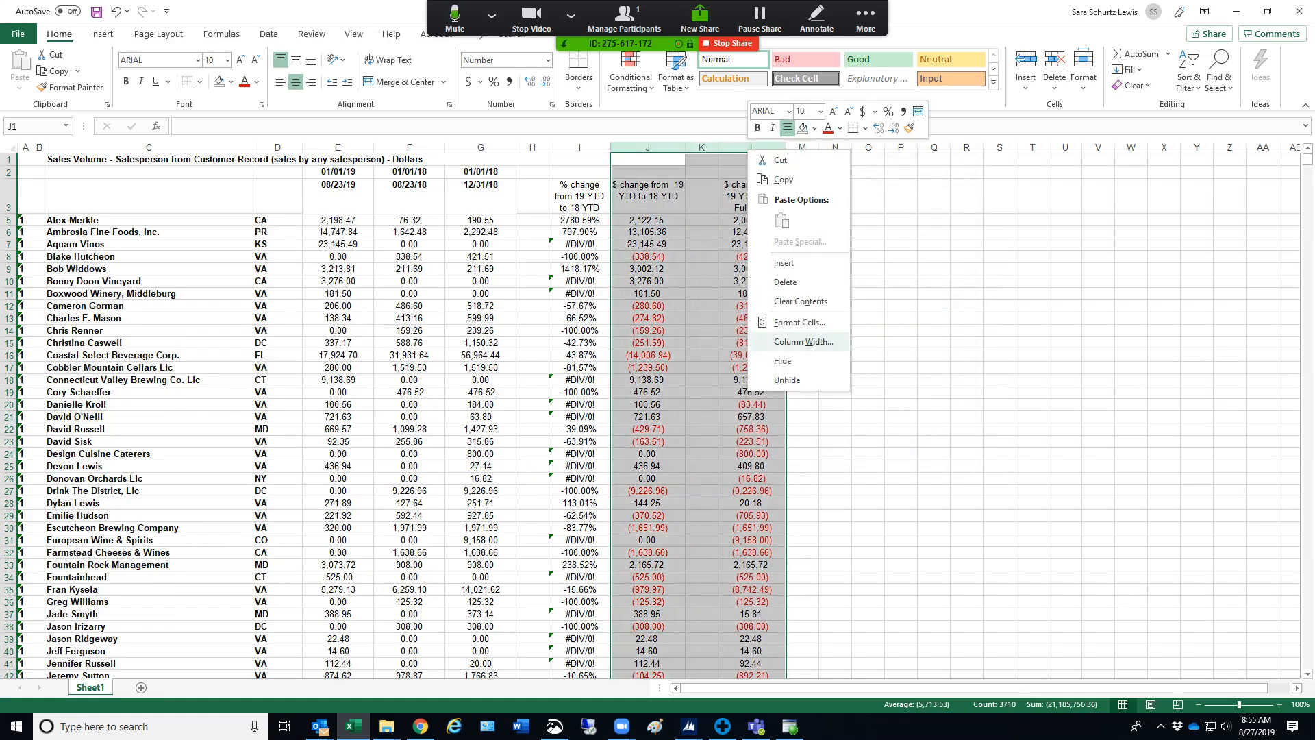
click(799, 322)
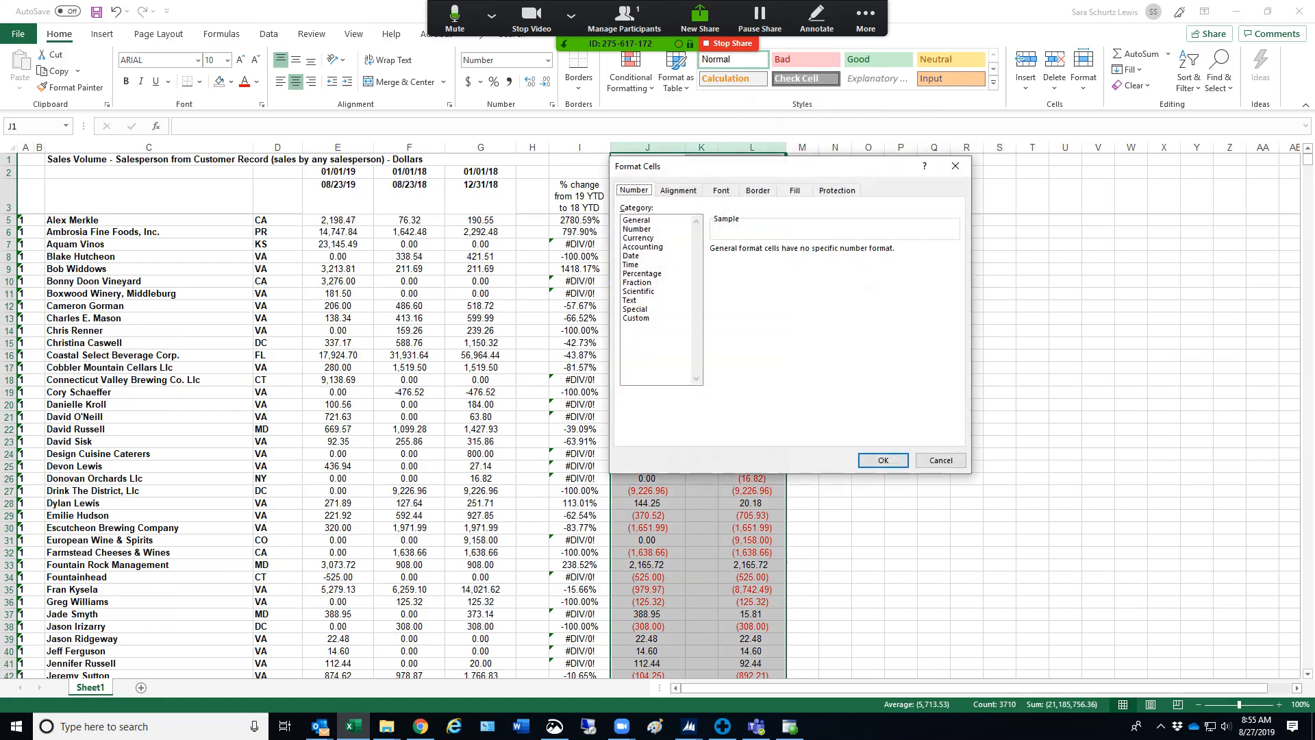
click(638, 238)
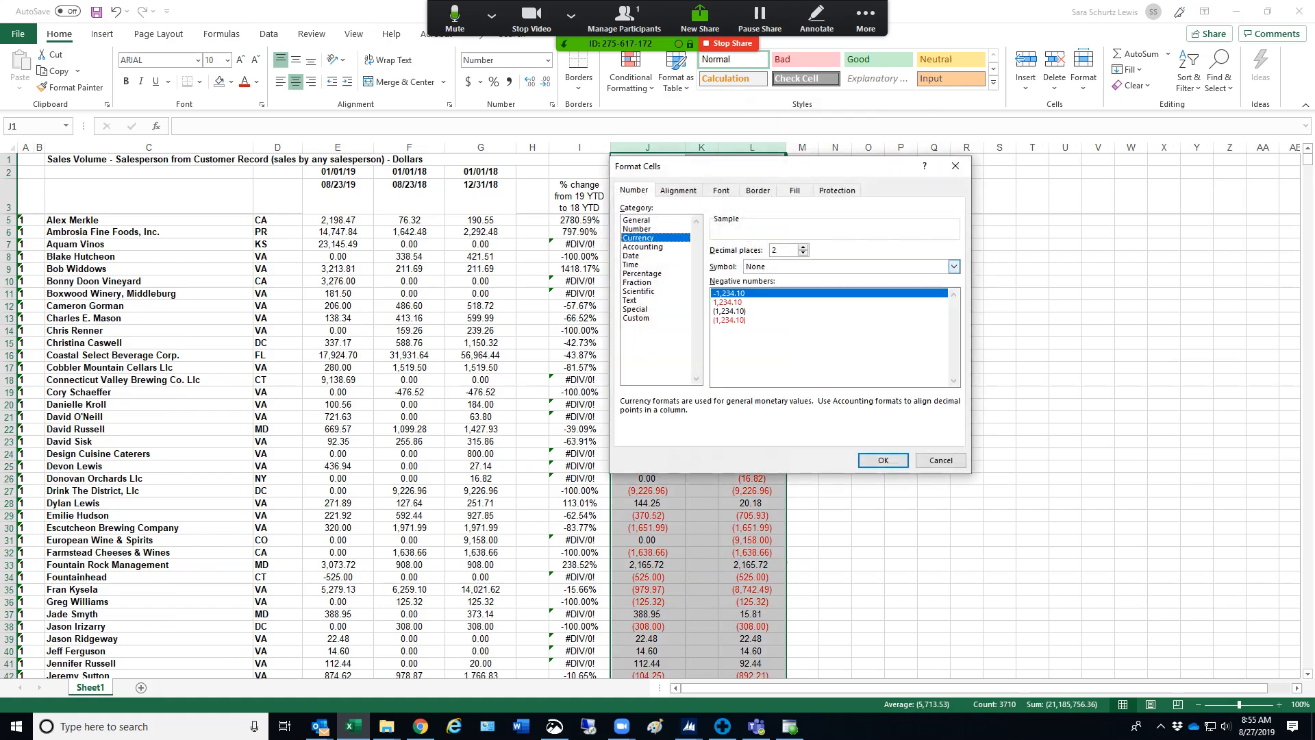
click(953, 267)
click(787, 282)
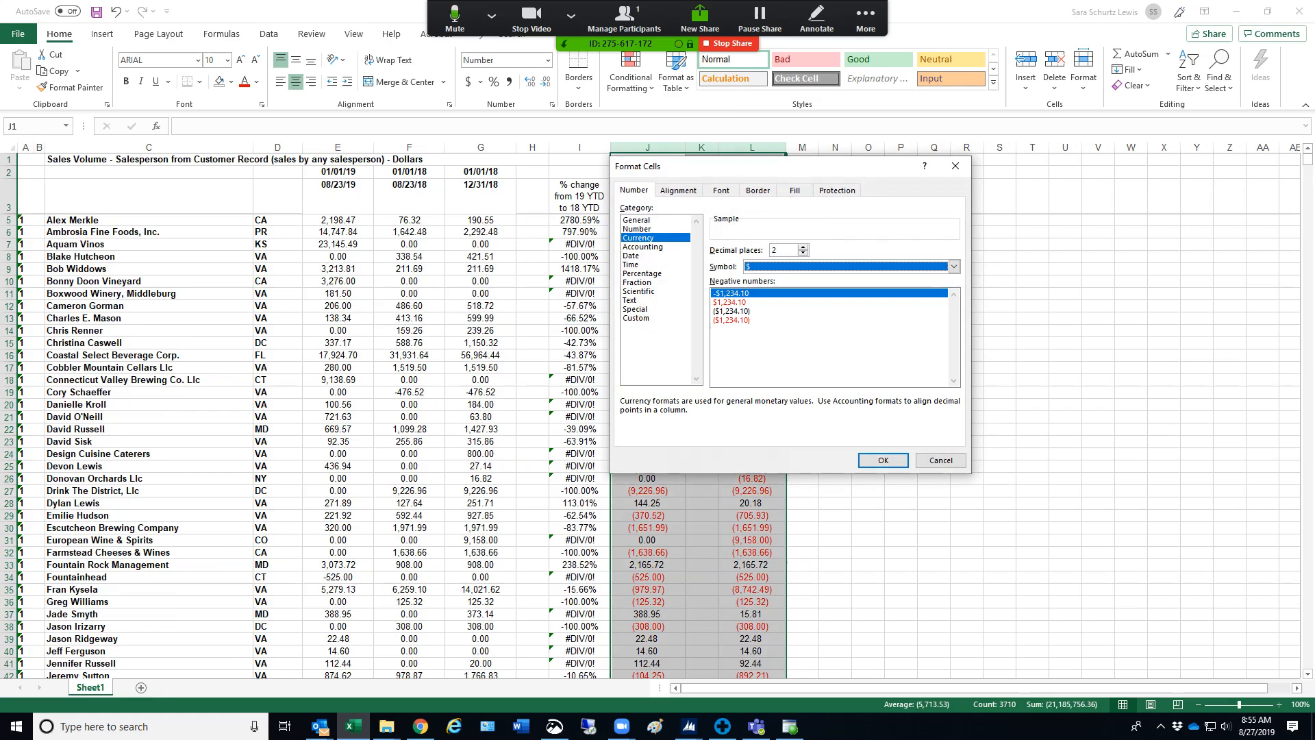
click(731, 320)
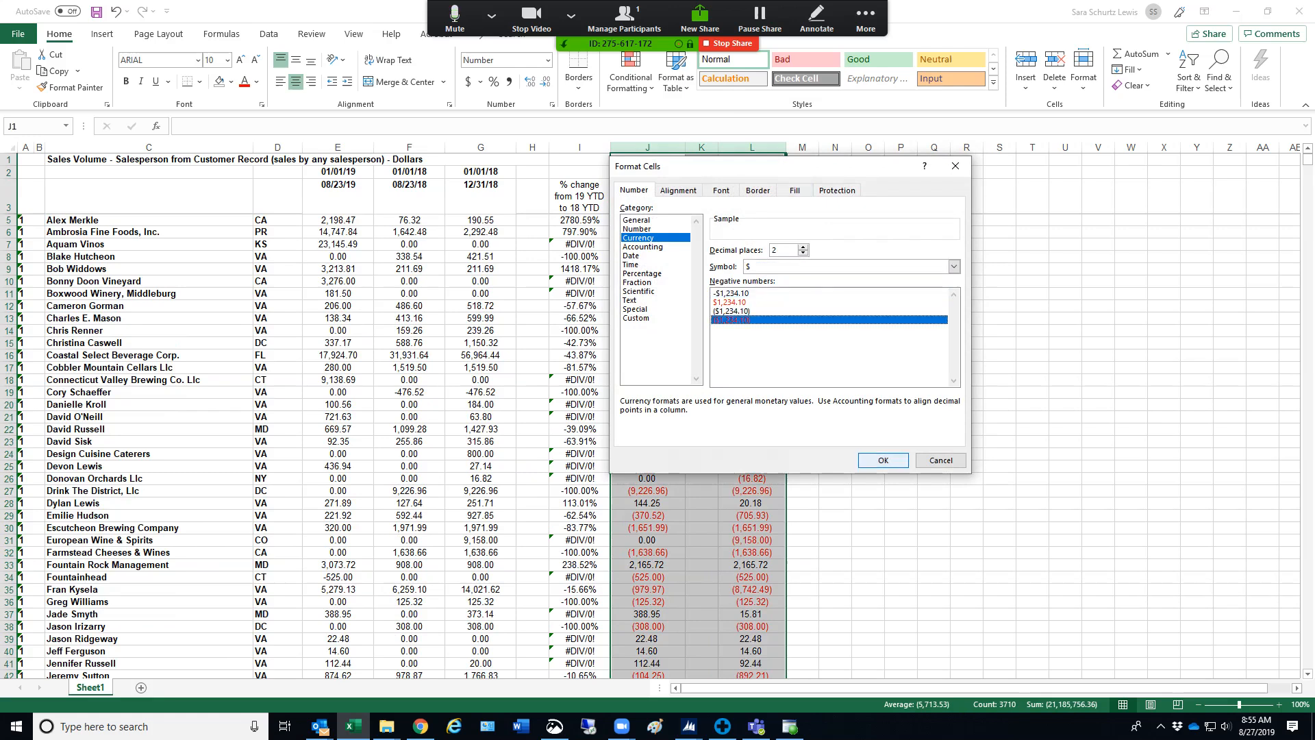
click(883, 460)
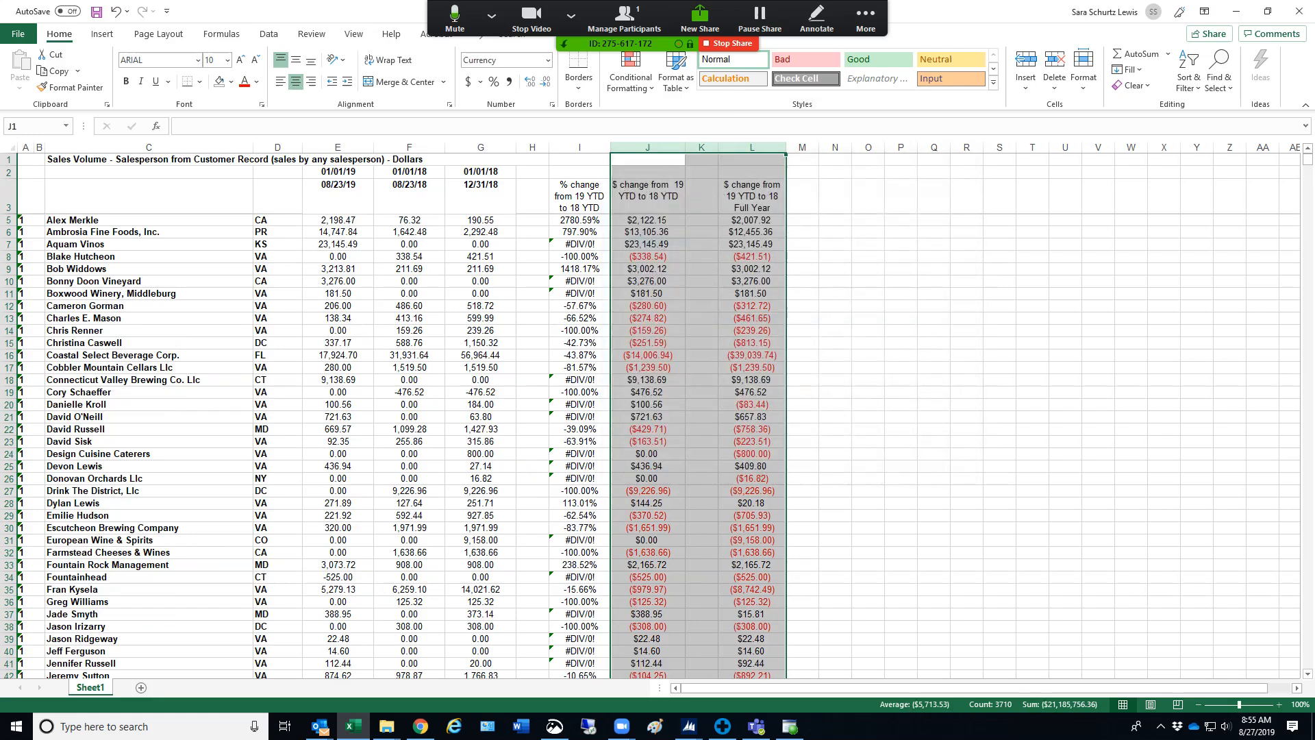
click(867, 343)
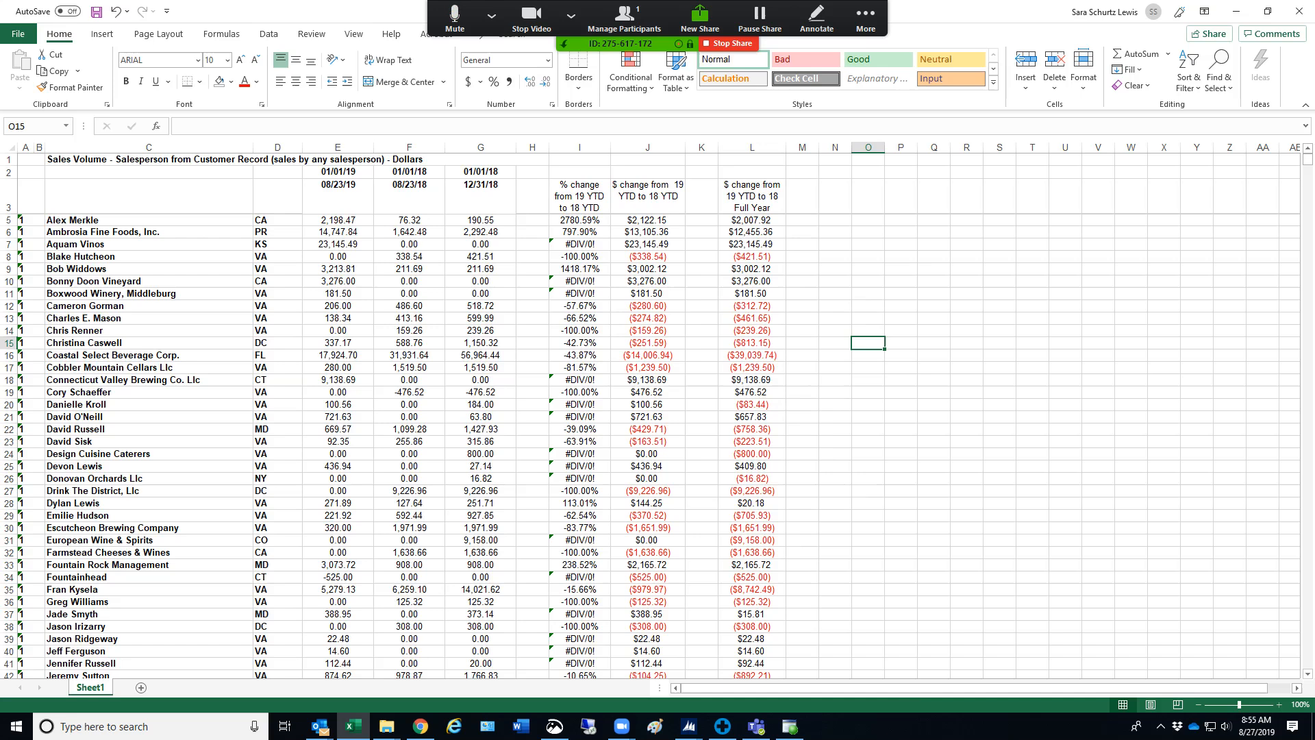
scroll(650, 411, down, 11)
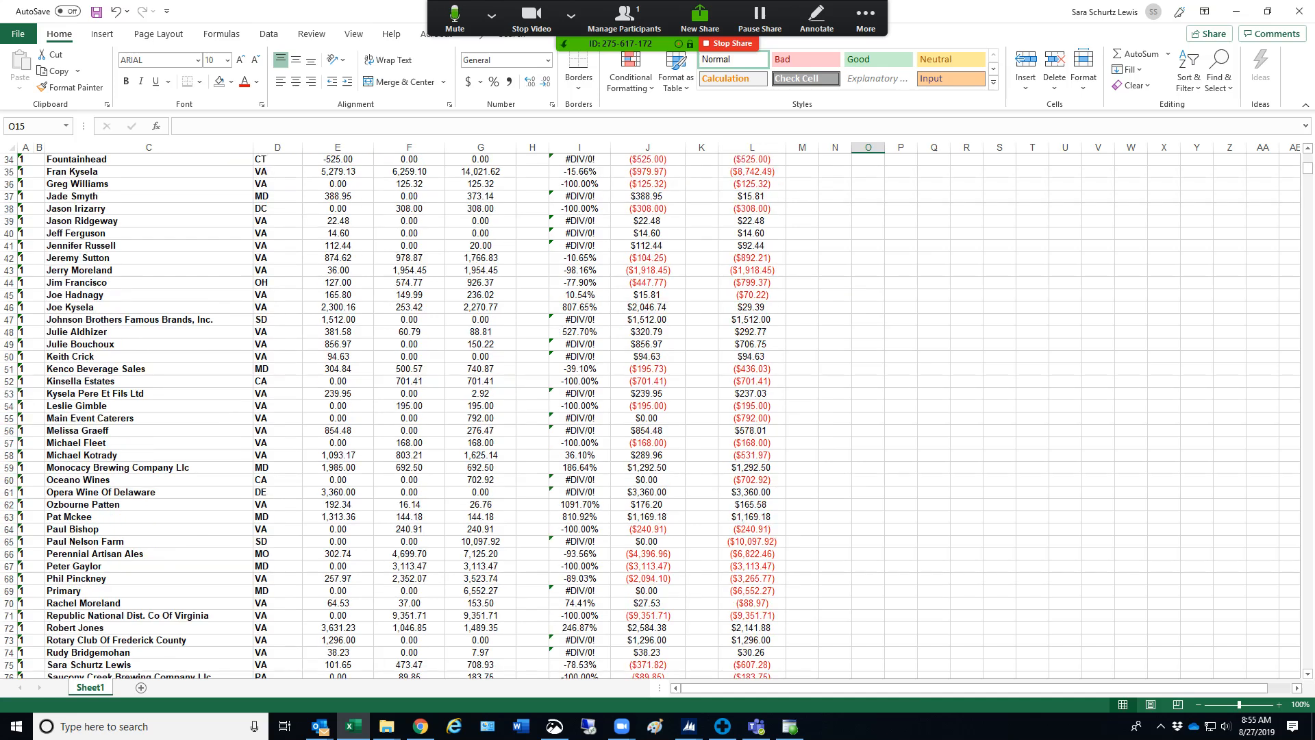
Look over the formatted change columns down to the report's last row, 1858
scroll(650, 411, down, 20)
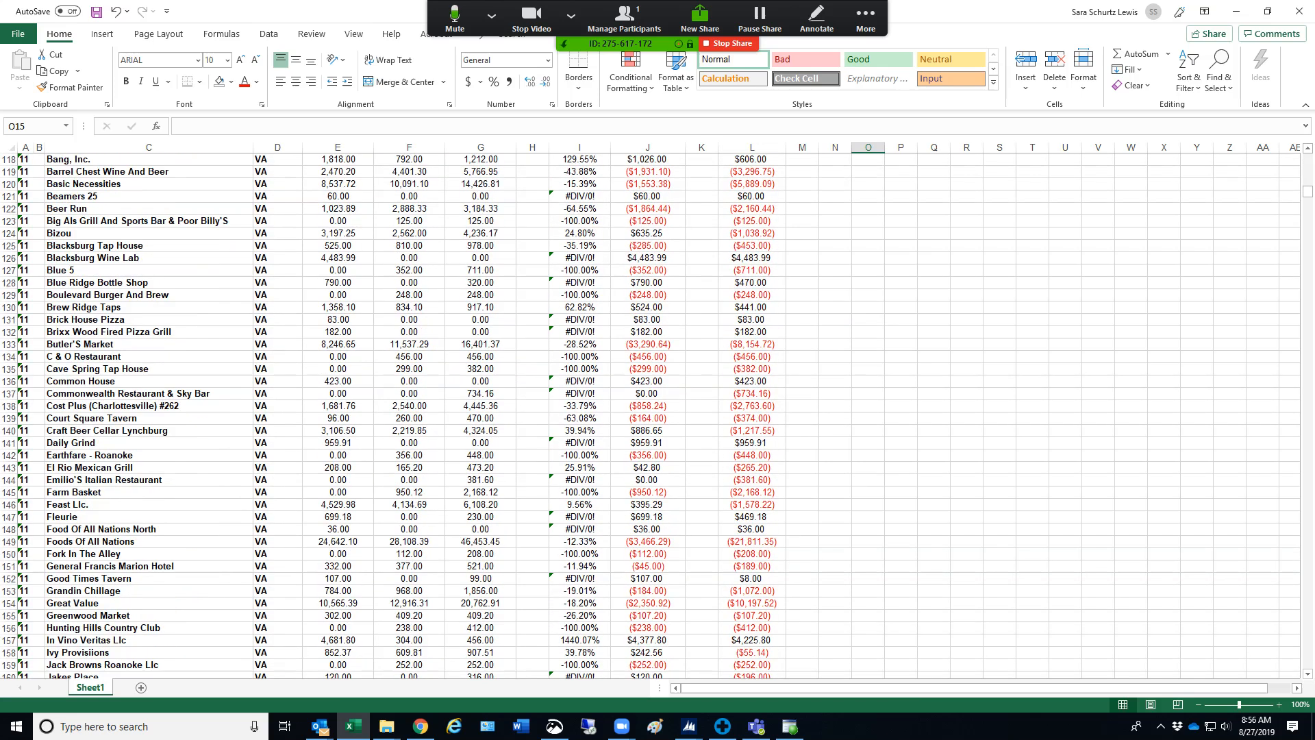
scroll(651, 411, down, 18)
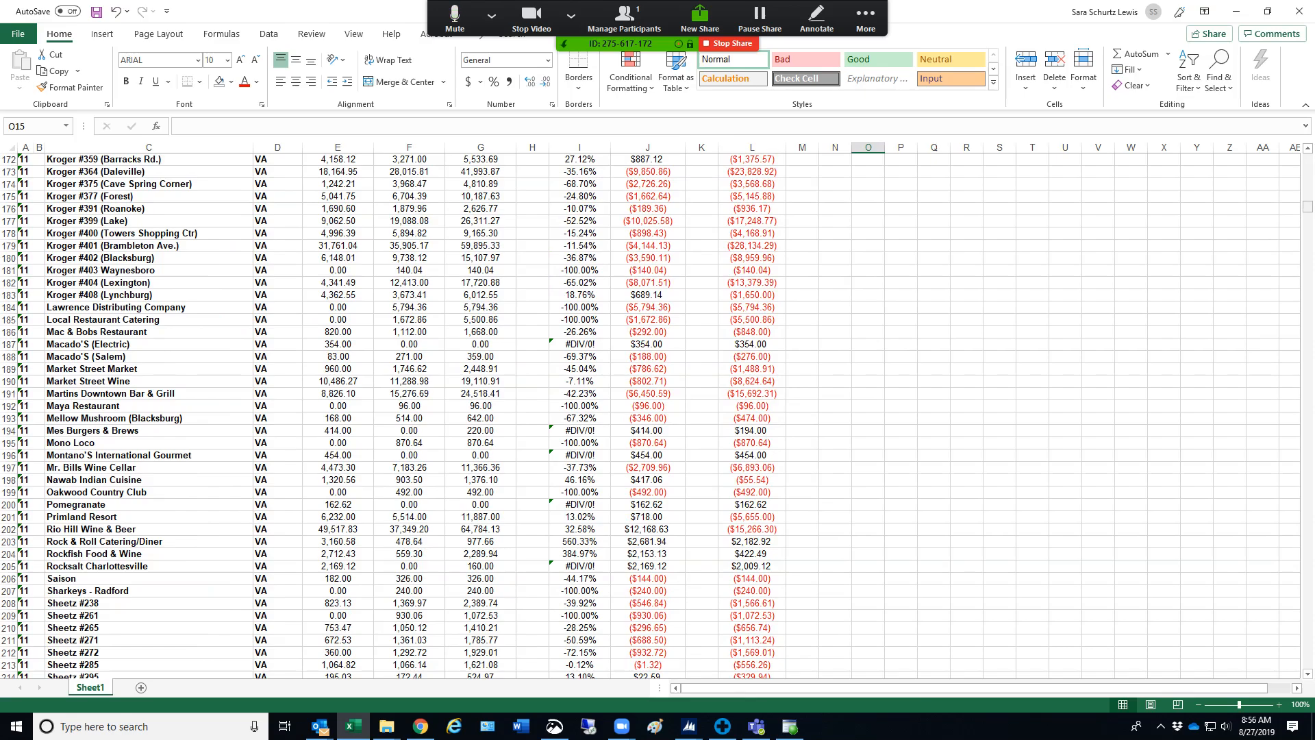
drag(1307, 207, 1307, 663)
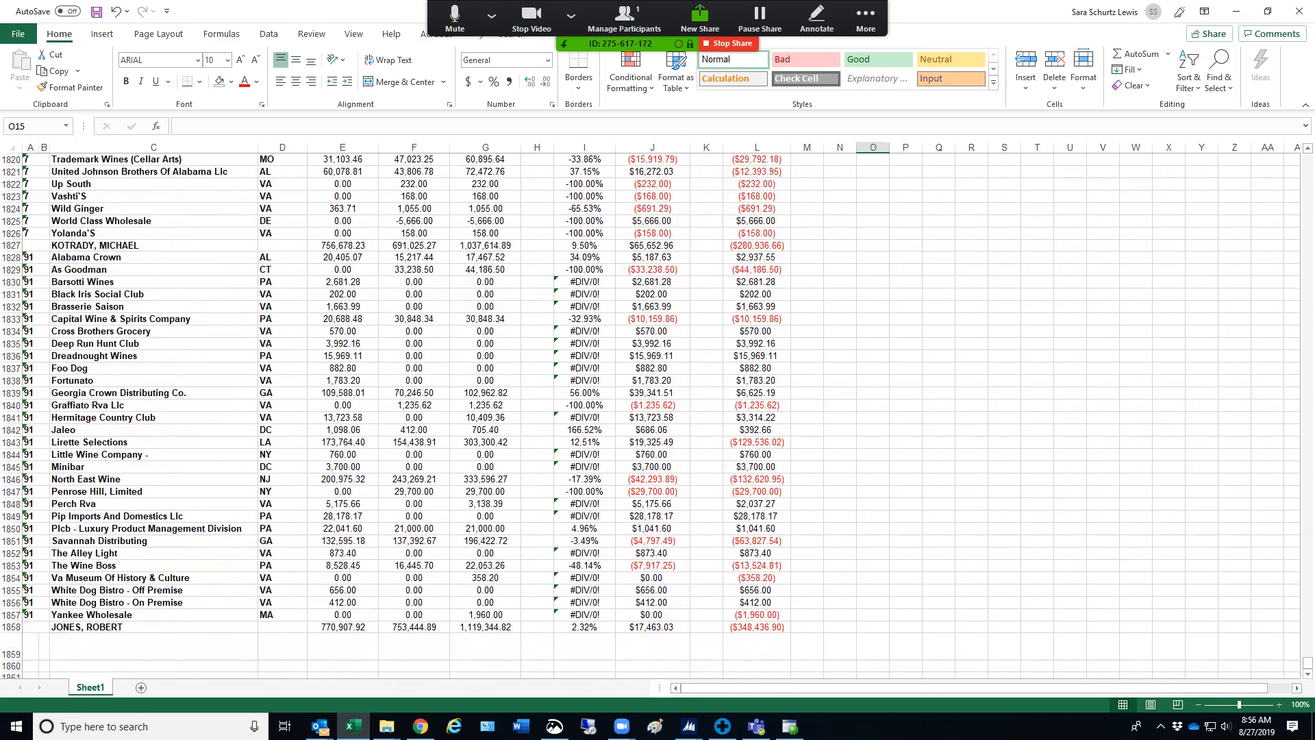
click(485, 537)
click(485, 555)
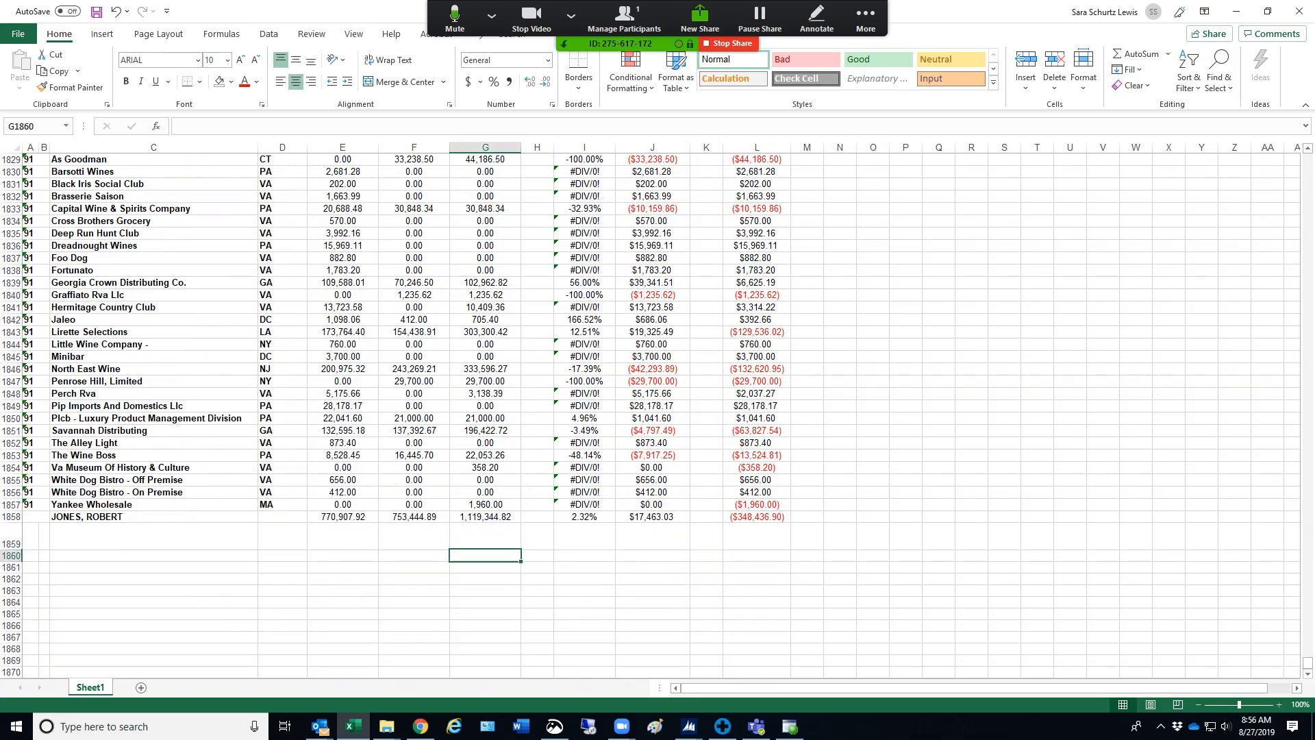
text(Grand Total)
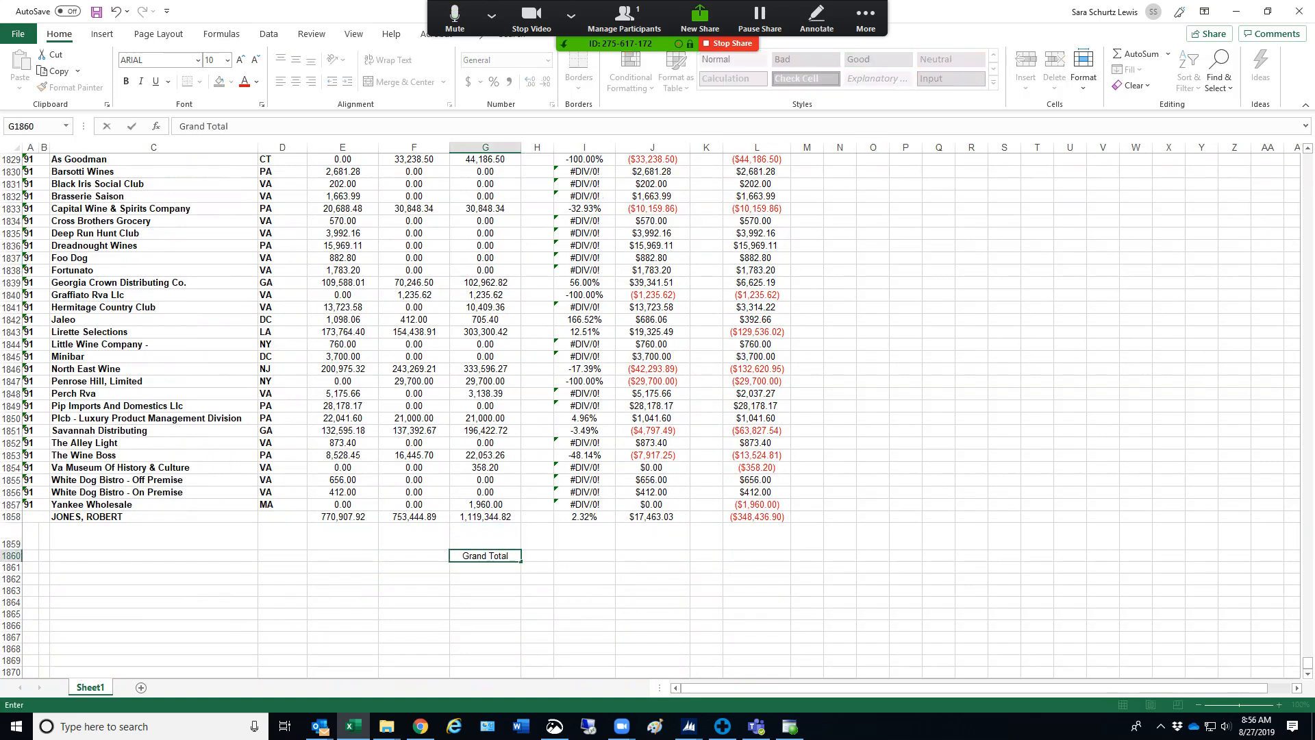
key(BackSpace)
key(BackSpace)
key(BackSpace)
key(BackSpace)
key(BackSpace)
key(BackSpace)
key(BackSpace)
key(BackSpace)
key(BackSpace)
key(BackSpace)
key(BackSpace)
click(342, 578)
Enter the label Grand Total in C1860, two rows below the last salesperson subtotal
click(153, 555)
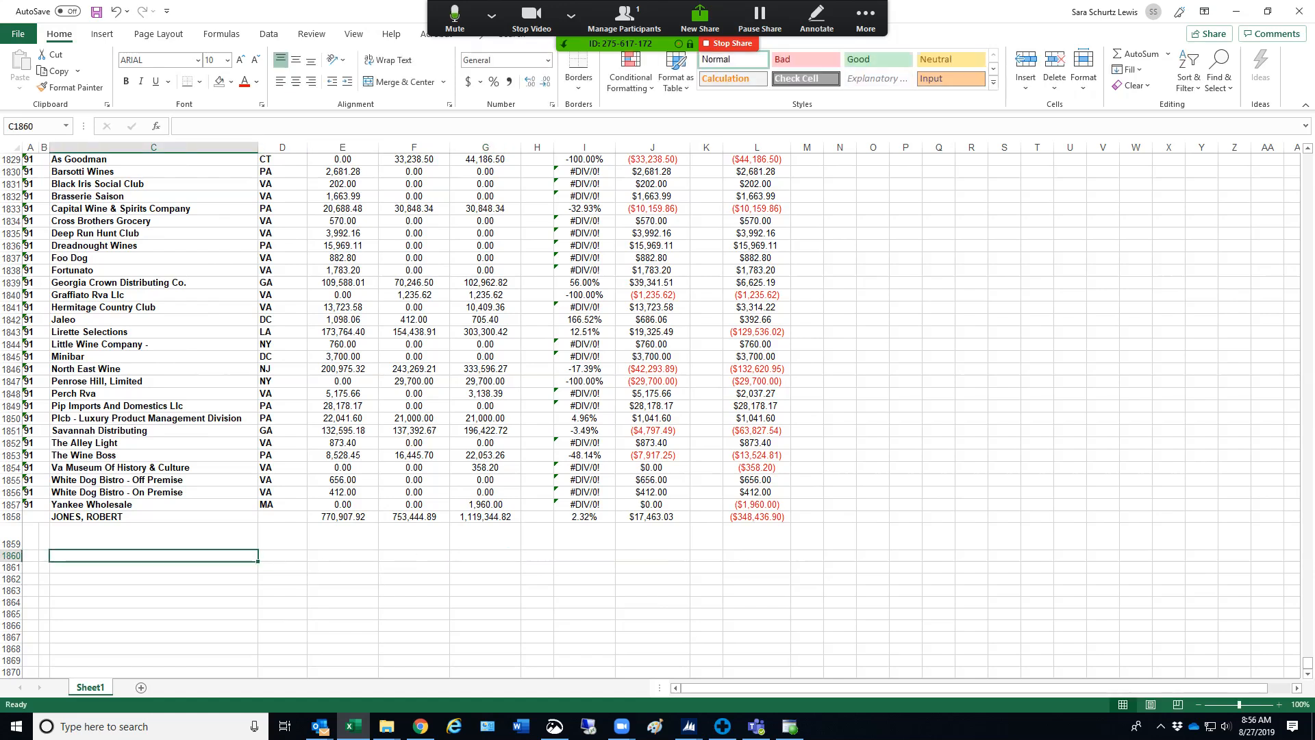
text(Gradn)
key(BackSpace)
key(BackSpace)
key(BackSpace)
text(nd Total)
key(Tab)
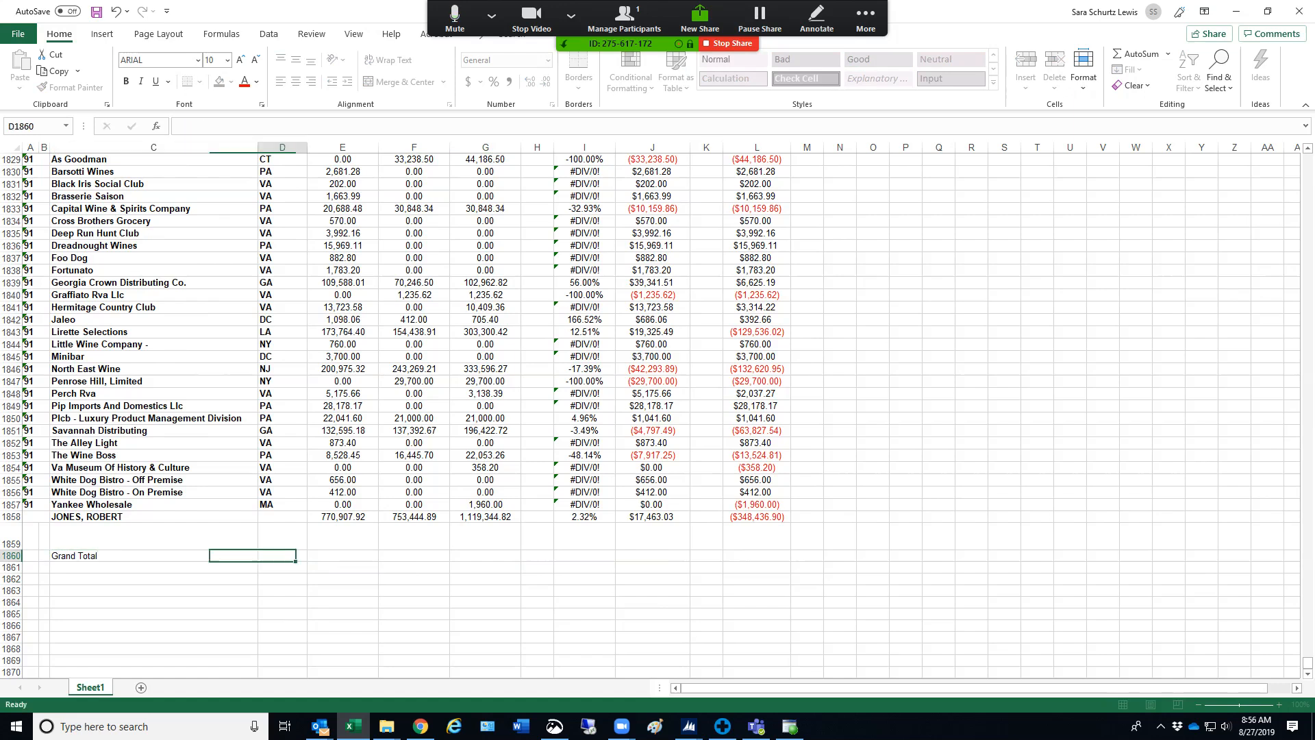
key(Tab)
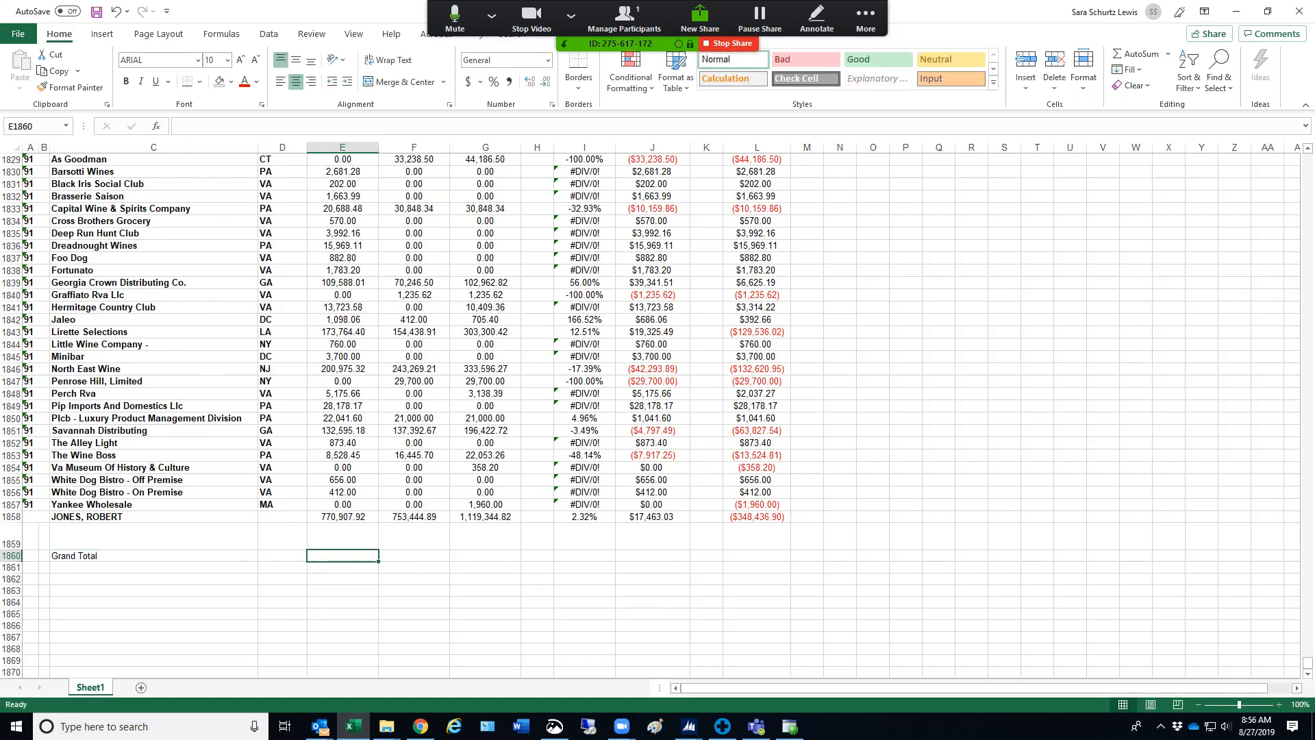
Start the grand total formula in E1860 by adding the column E salesperson subtotals E1858 and E1827
click(11, 517)
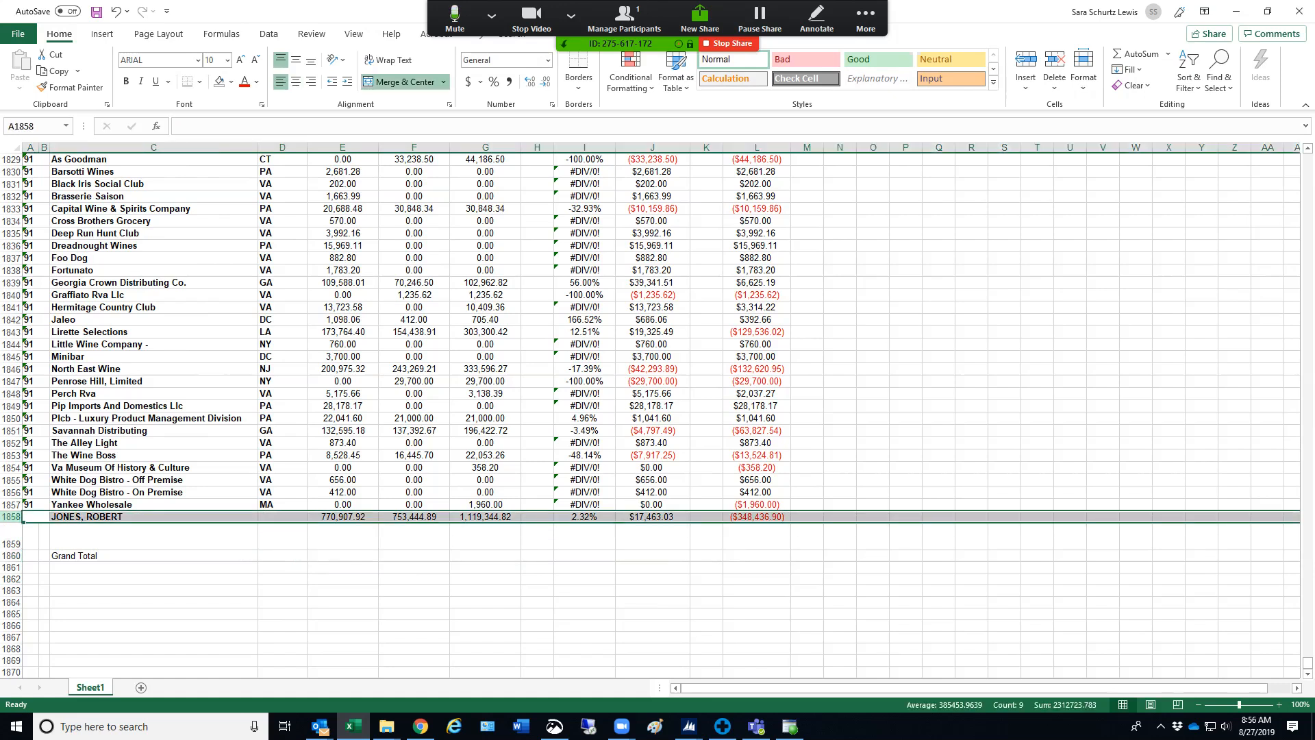
click(342, 555)
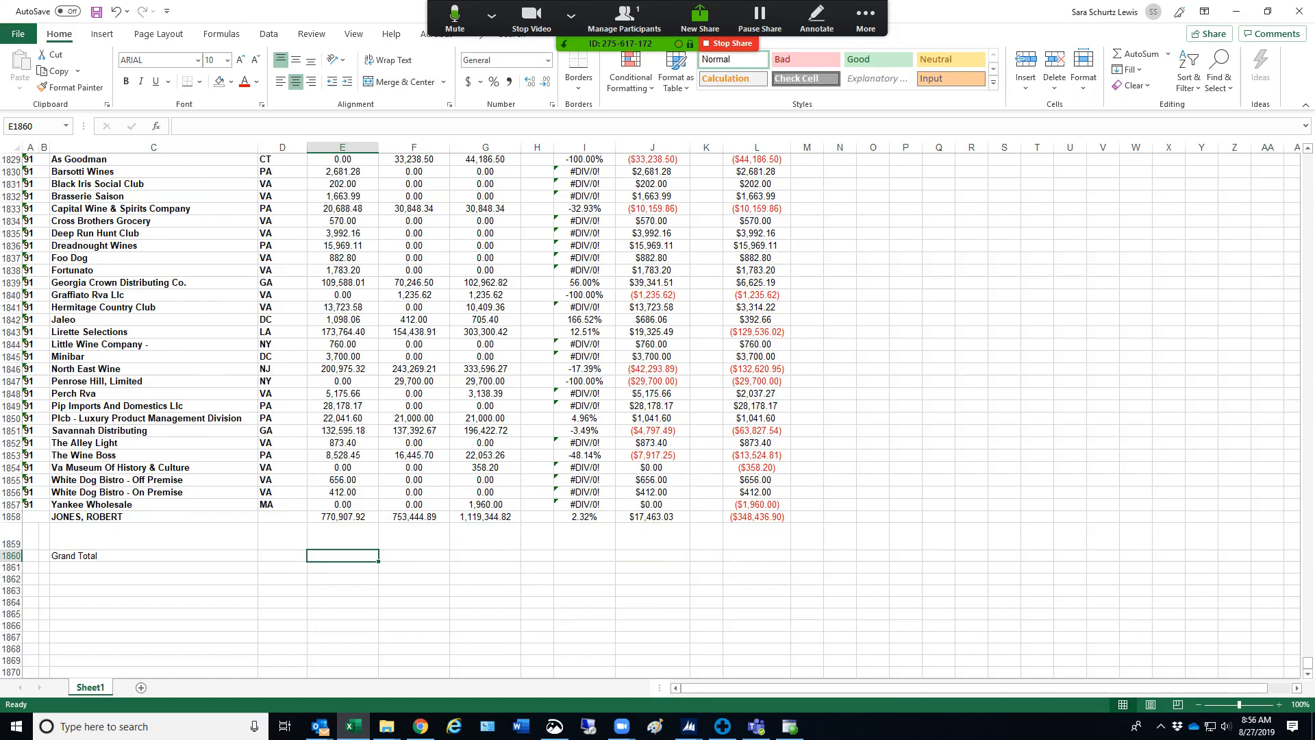
text(=)
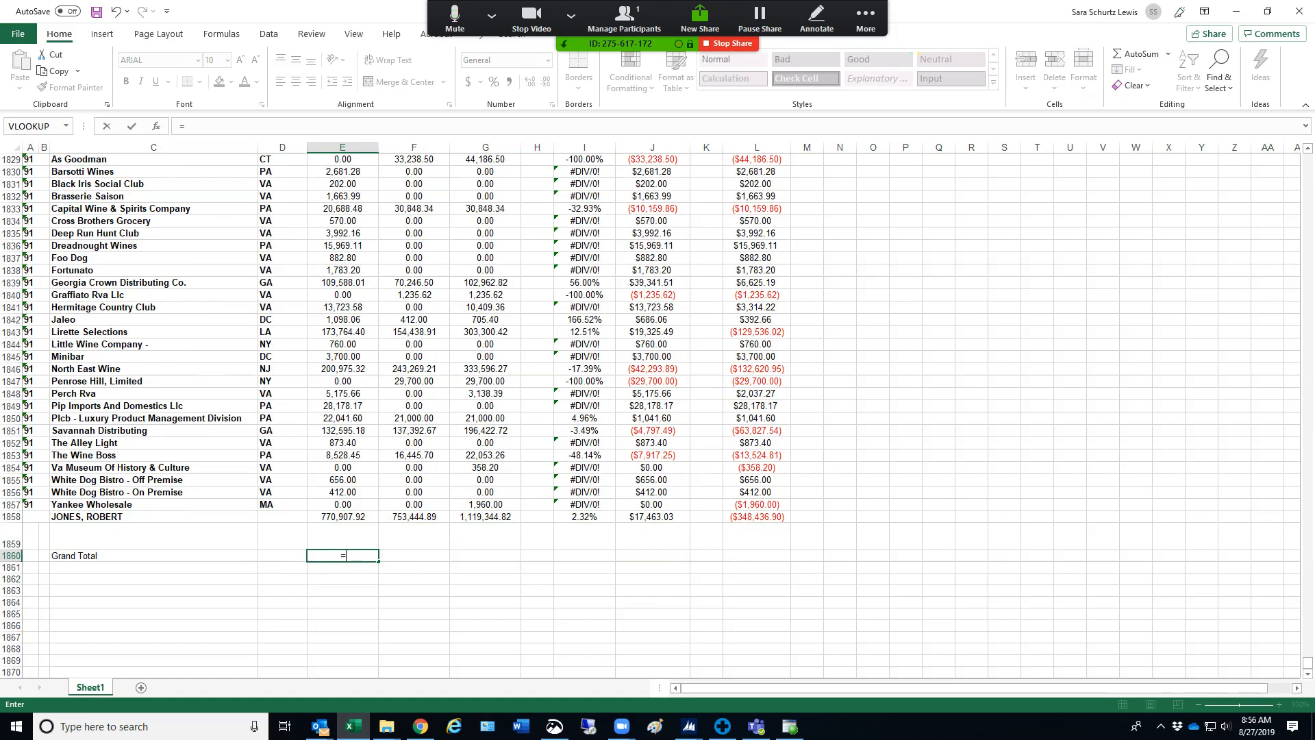
key(Up)
key(Up)
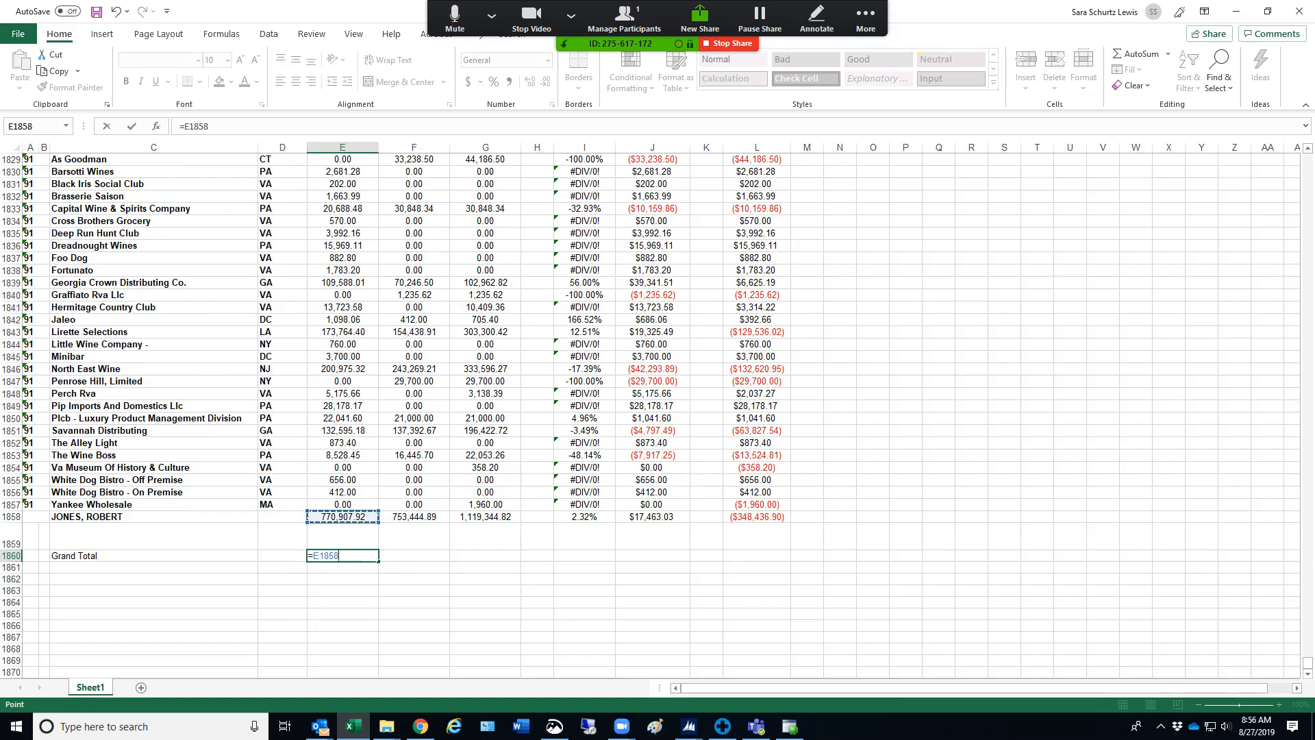
scroll(650, 411, up, 7)
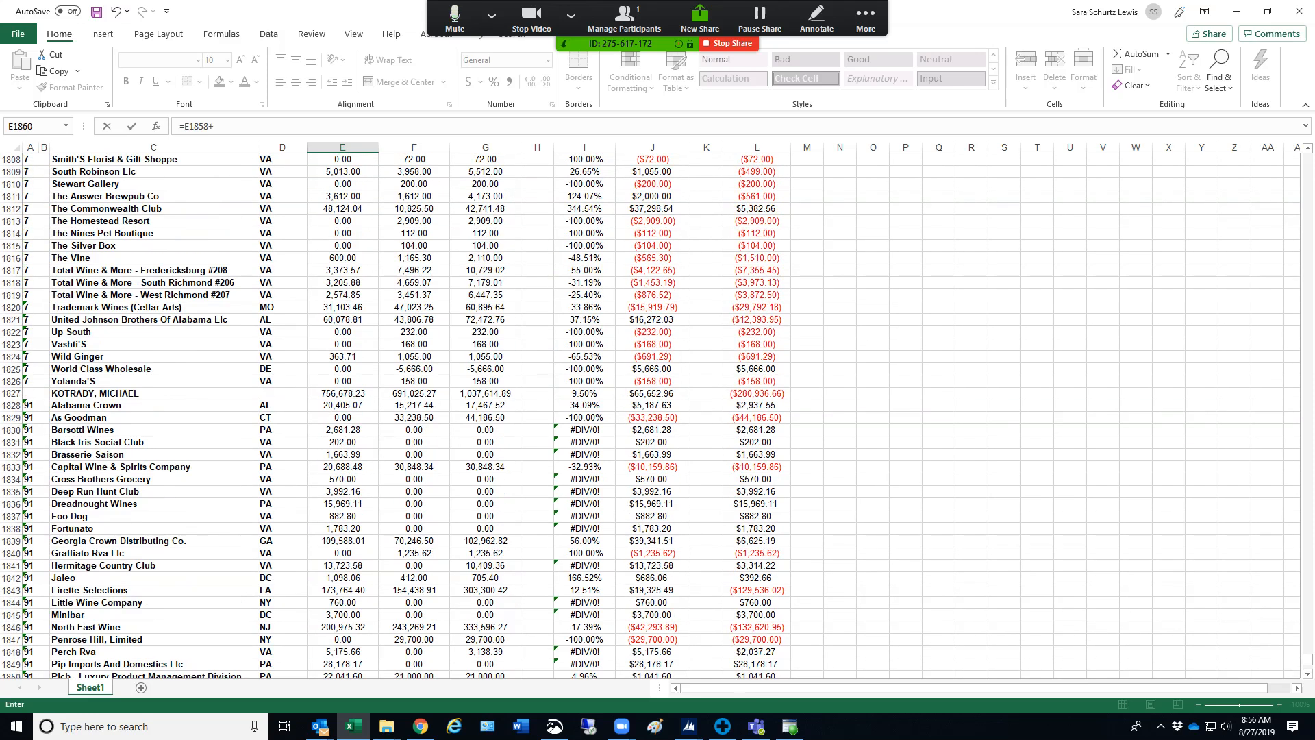
click(342, 393)
Add the subtotals E1773, E1756, E1753 and E1744 to the grand total formula
scroll(650, 411, up, 19)
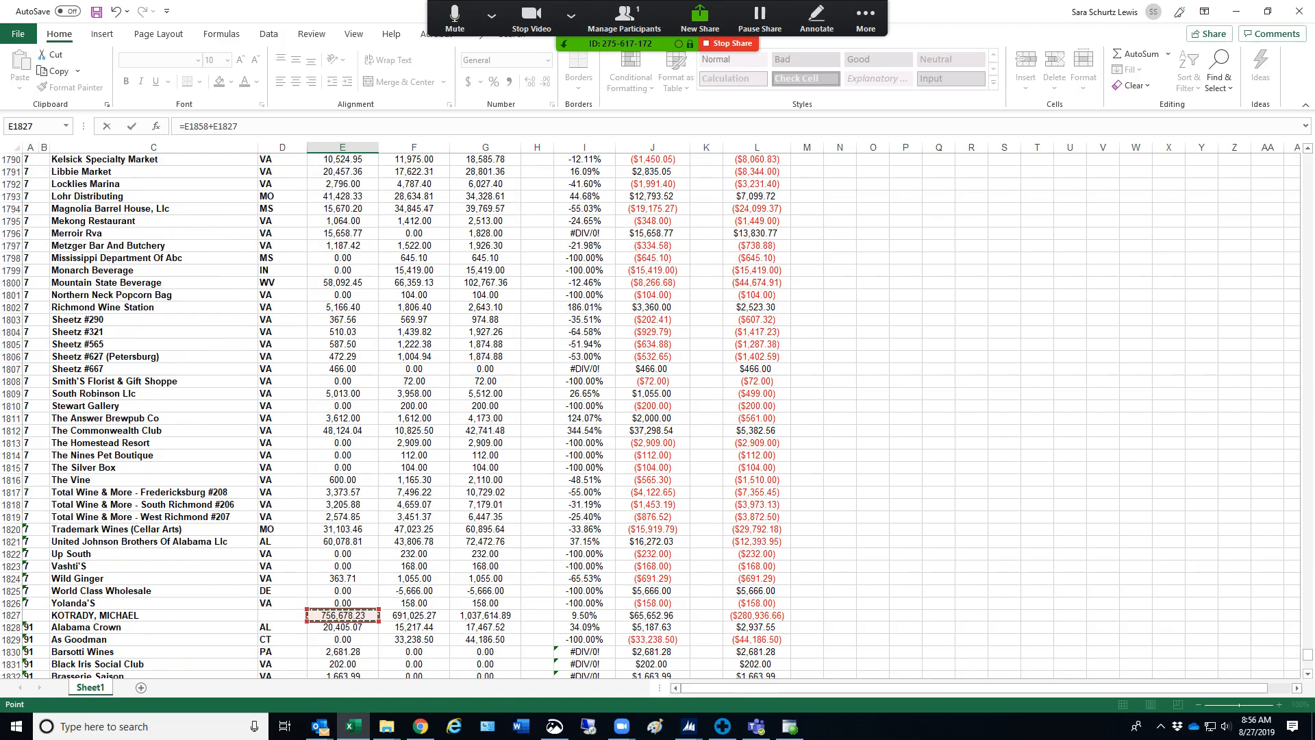
text(+)
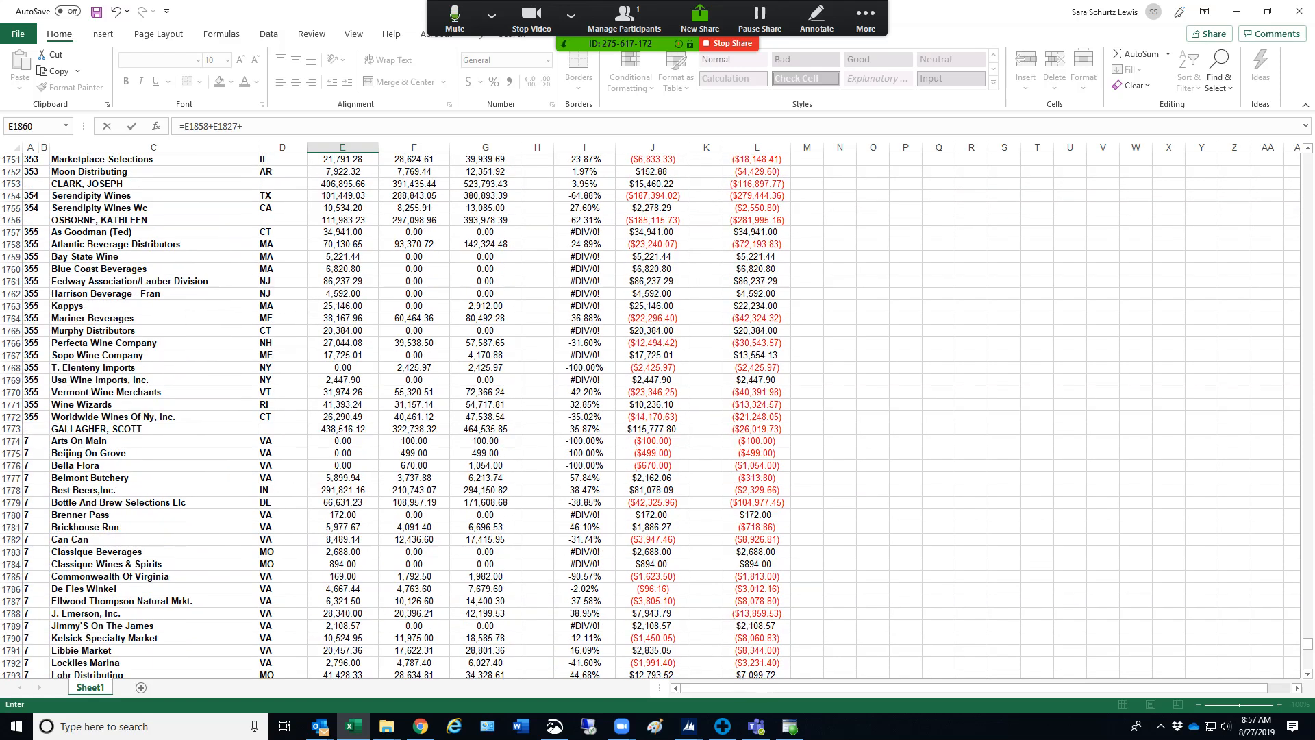
click(342, 429)
scroll(342, 429, up, 5)
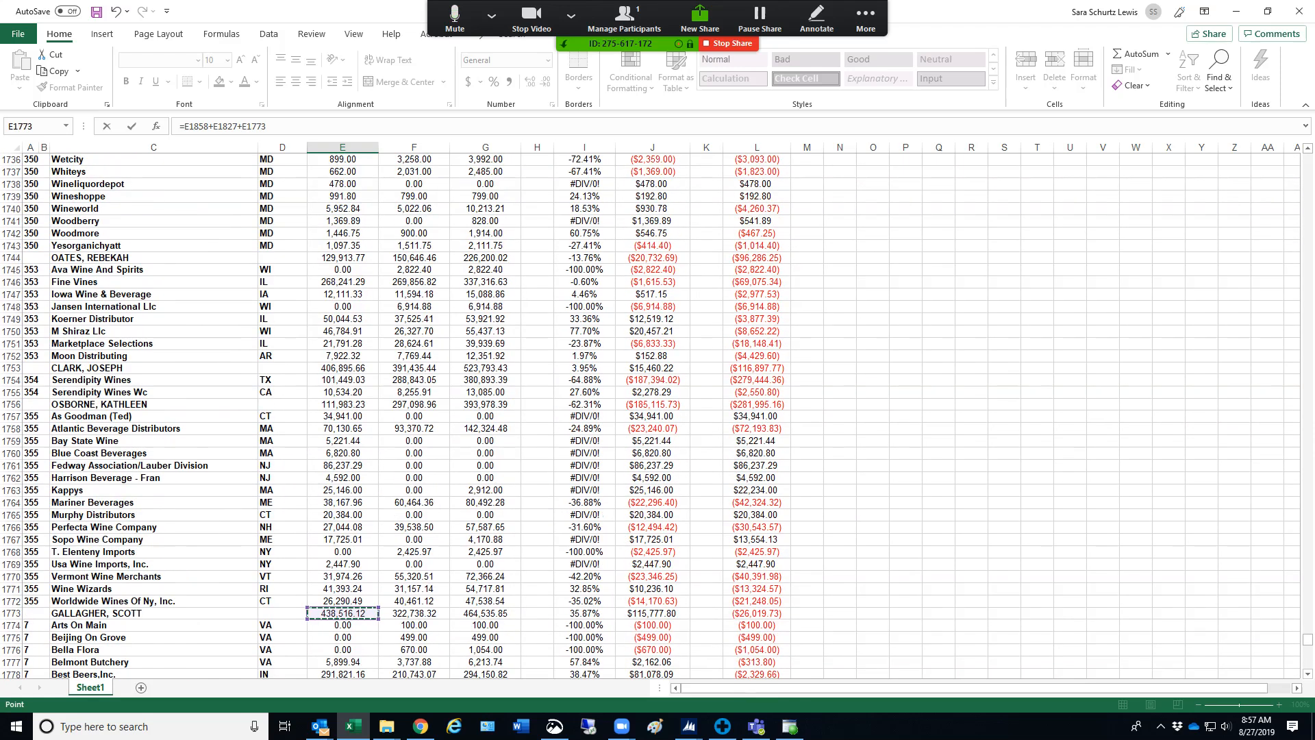
text(+)
click(342, 404)
text(+)
click(343, 368)
text(+)
click(342, 258)
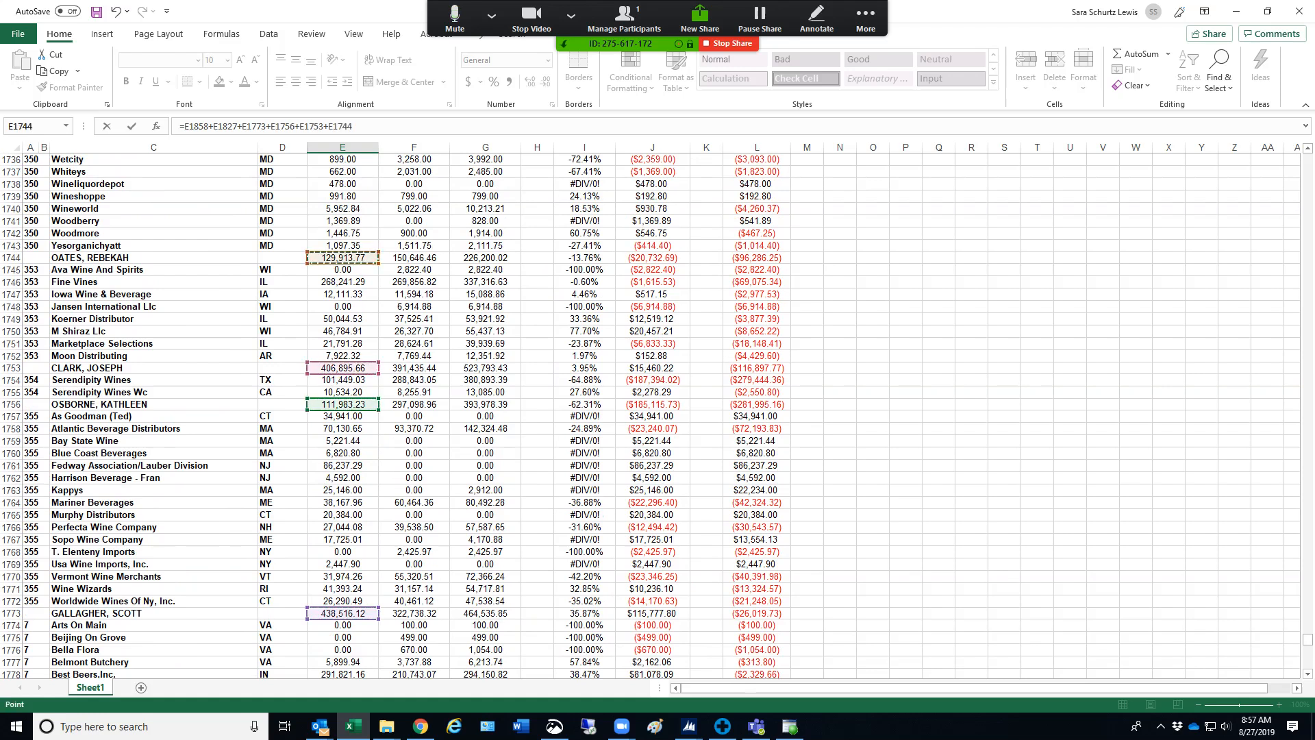
Add the salesperson subtotals E1664 and E1554 to the grand total formula
scroll(342, 257, up, 5)
scroll(652, 416, up, 20)
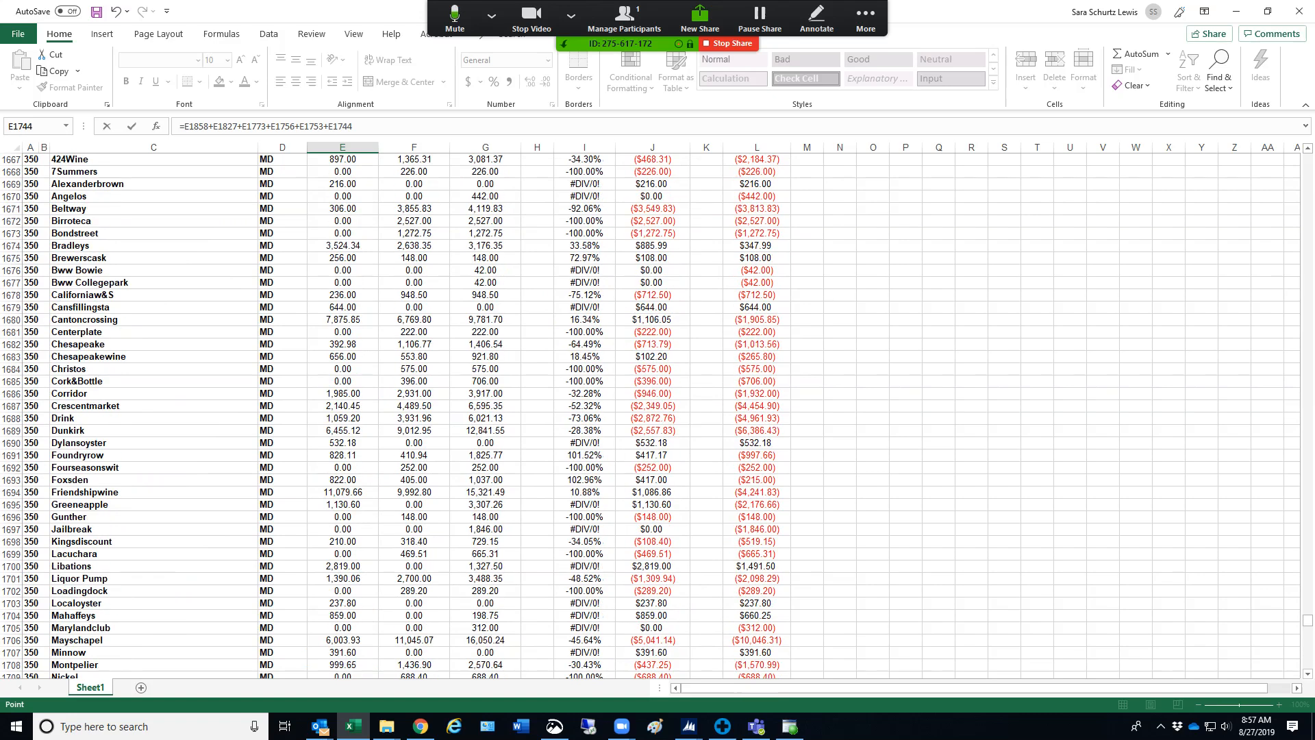
text(+)
click(343, 344)
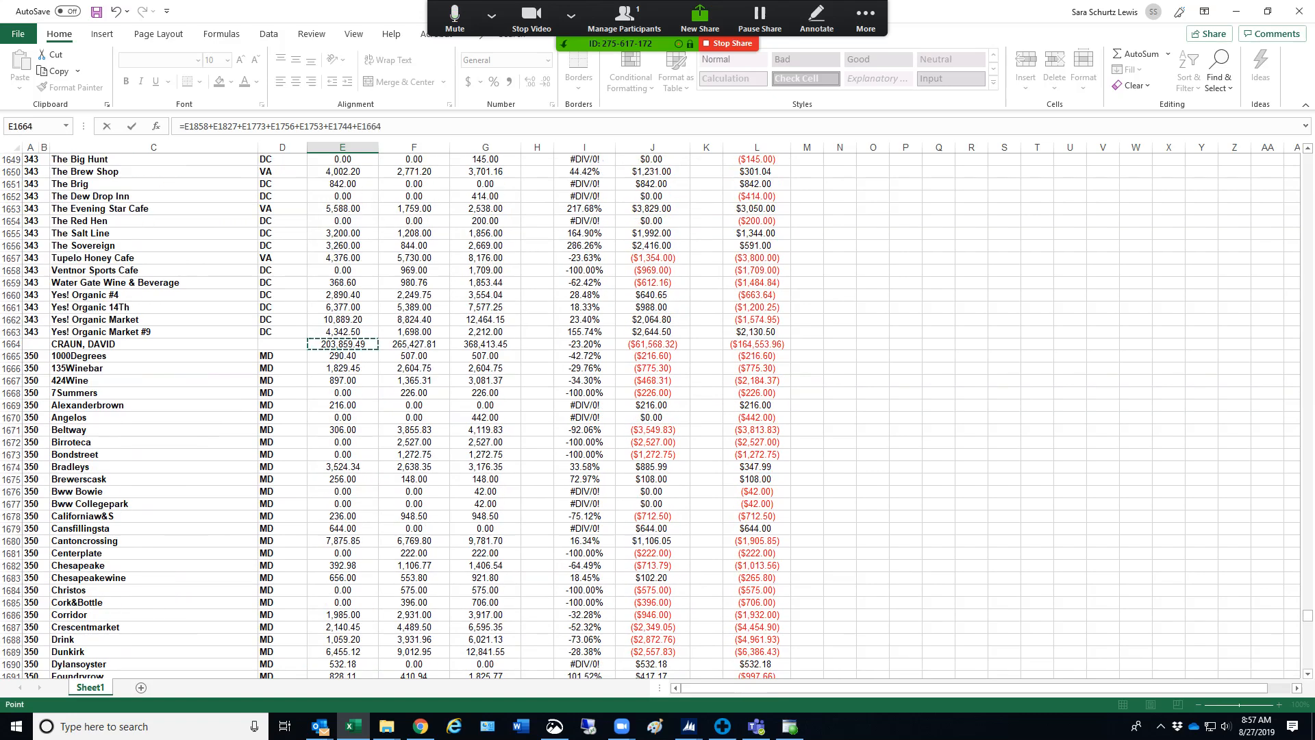
scroll(342, 344, up, 18)
scroll(652, 415, up, 20)
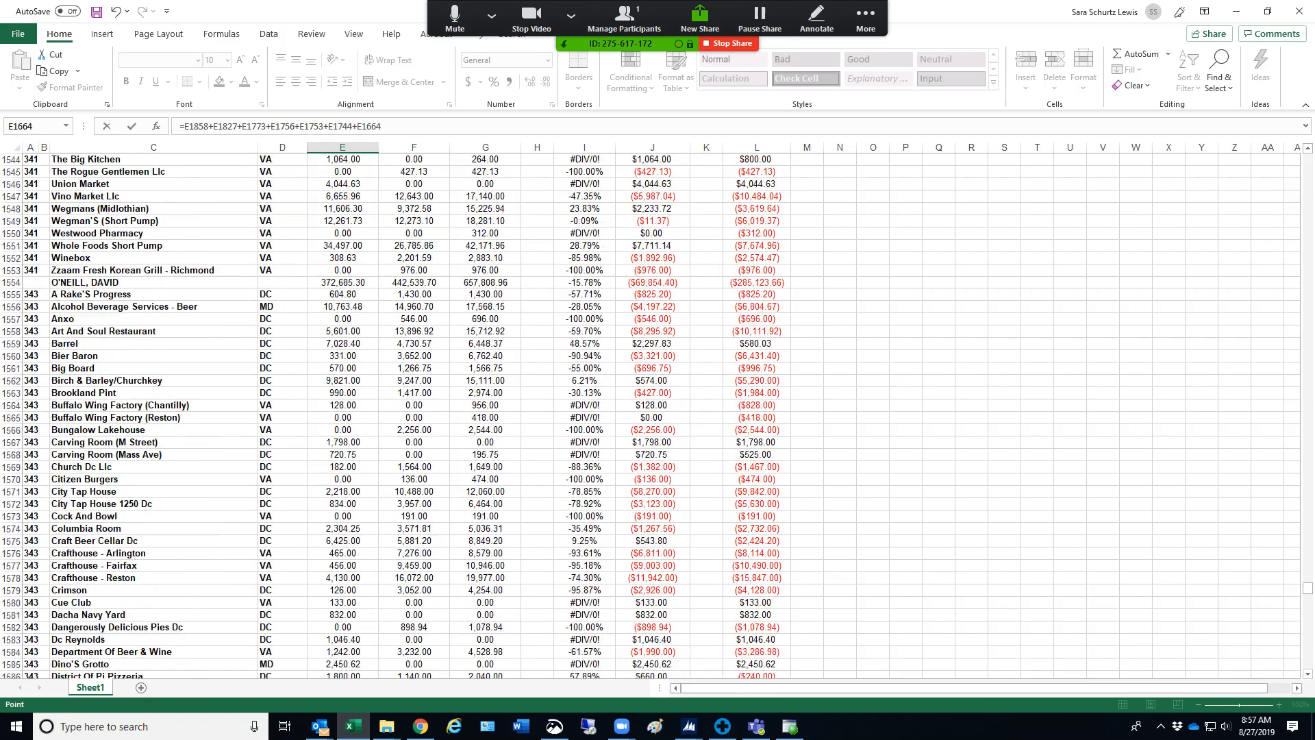
text(+)
click(342, 504)
Extend the grand total formula with the salesperson subtotals E1473 and E1420
scroll(343, 504, up, 19)
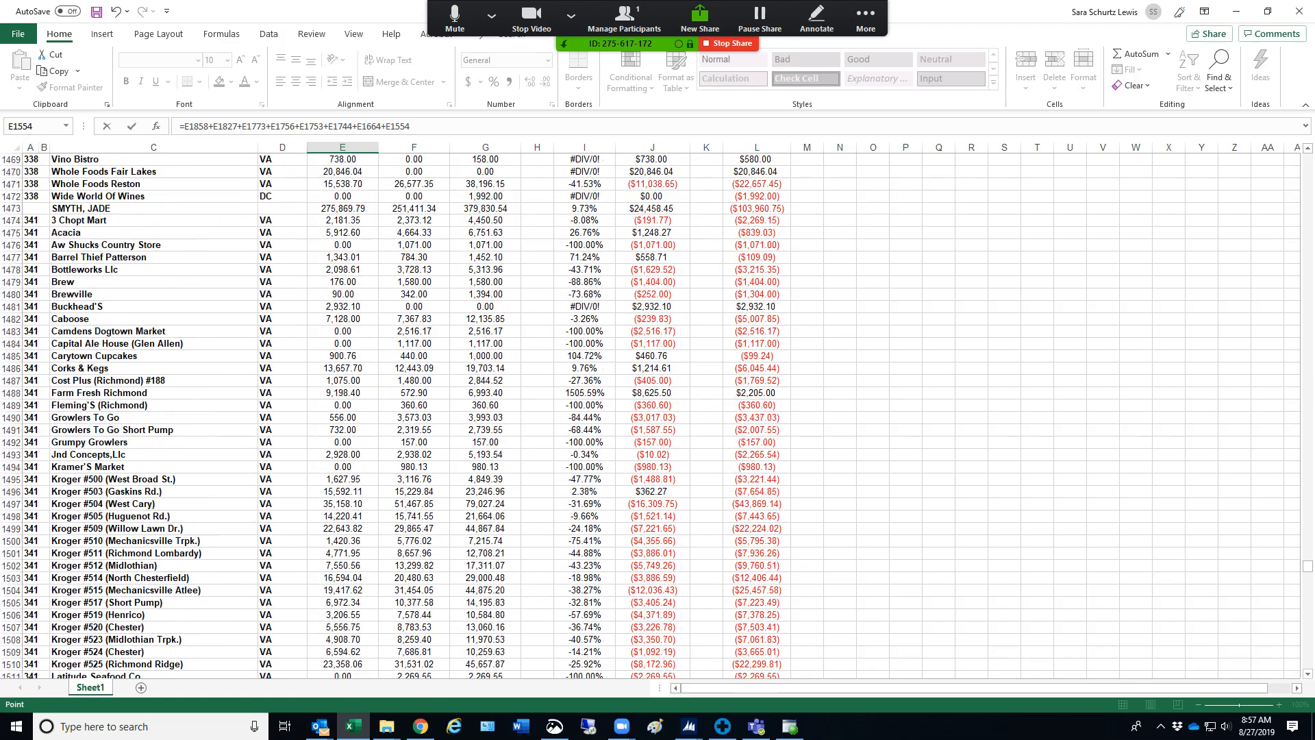
scroll(652, 416, up, 3)
text(+)
click(343, 319)
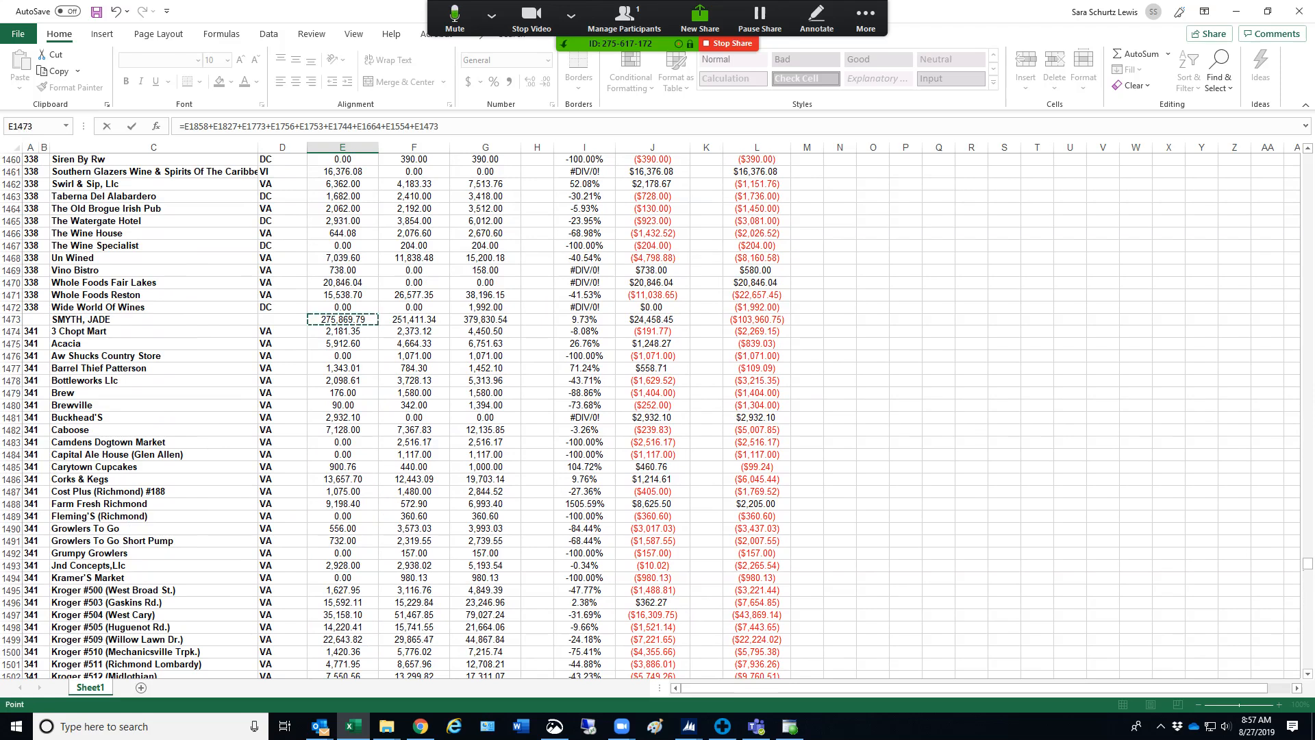
scroll(657, 411, up, 20)
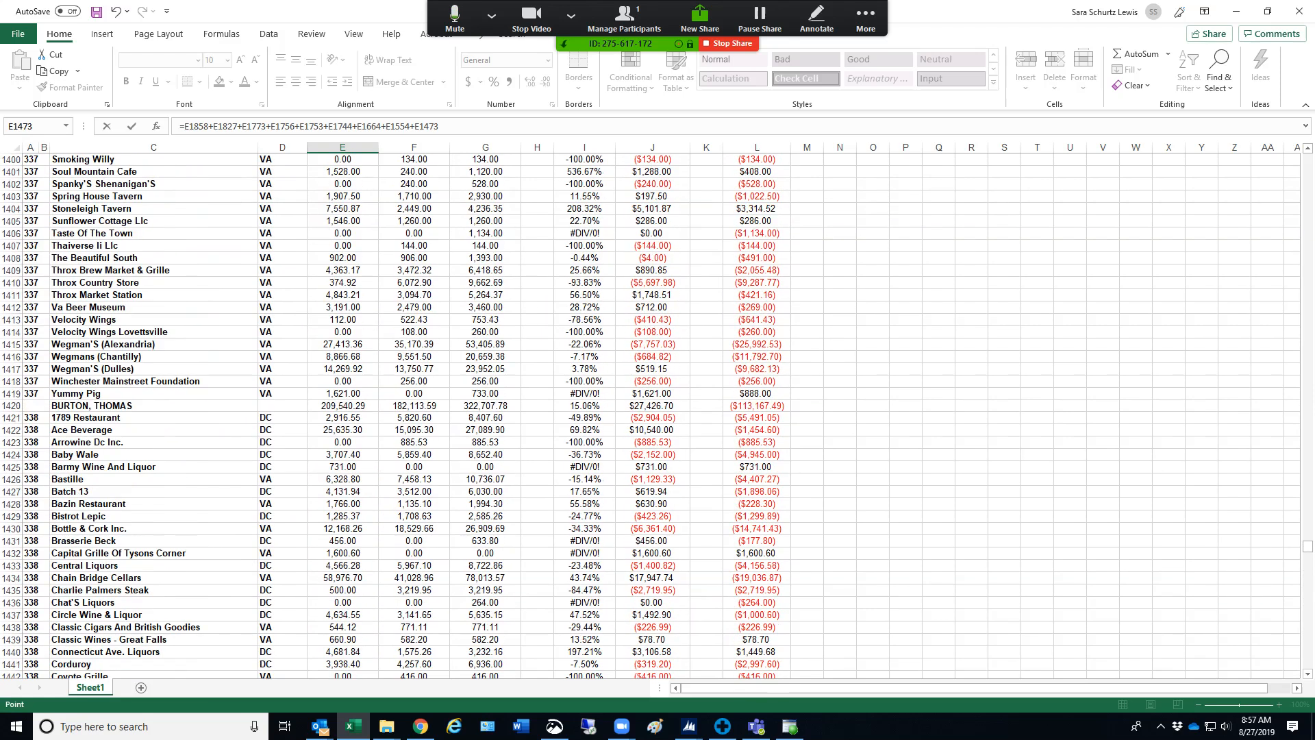
text(+)
click(342, 406)
Add the salesperson subtotals E1333 and E1265 to the grand total formula
text(+)
scroll(658, 411, up, 12)
scroll(393, 416, up, 12)
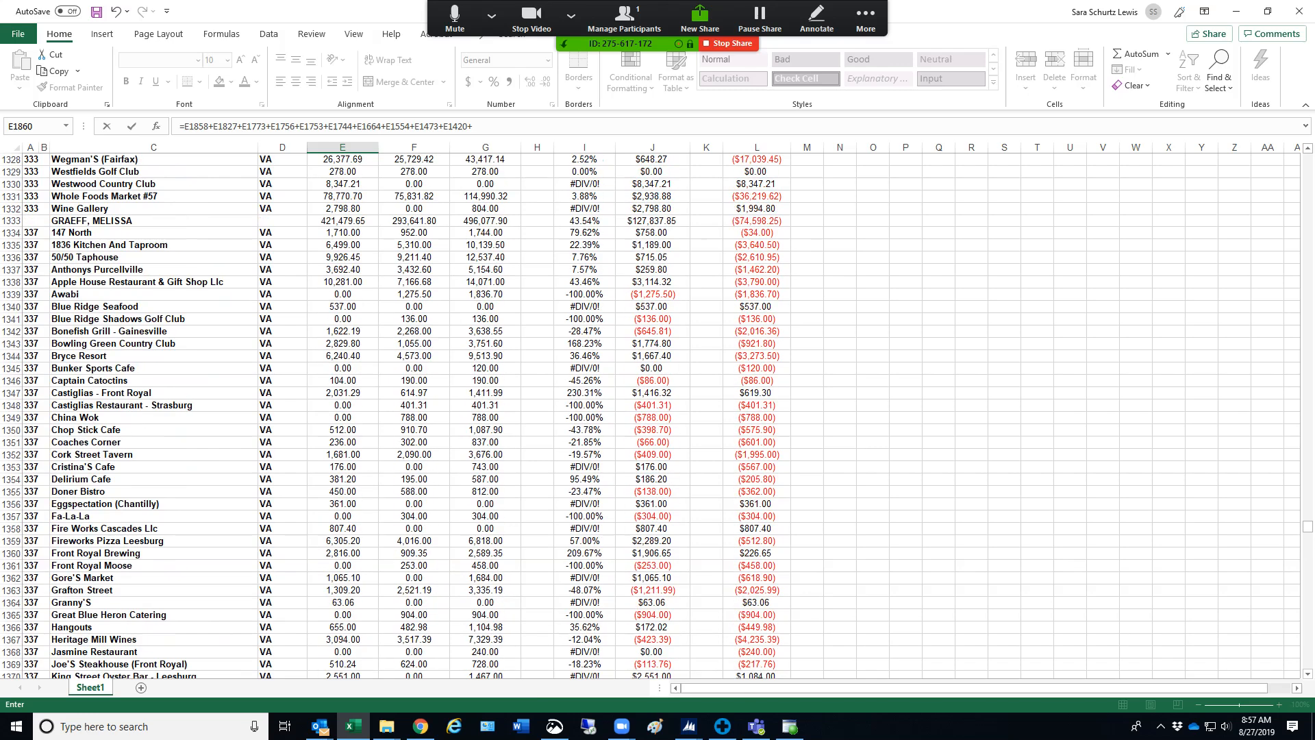
click(342, 221)
text(+)
scroll(343, 221, up, 17)
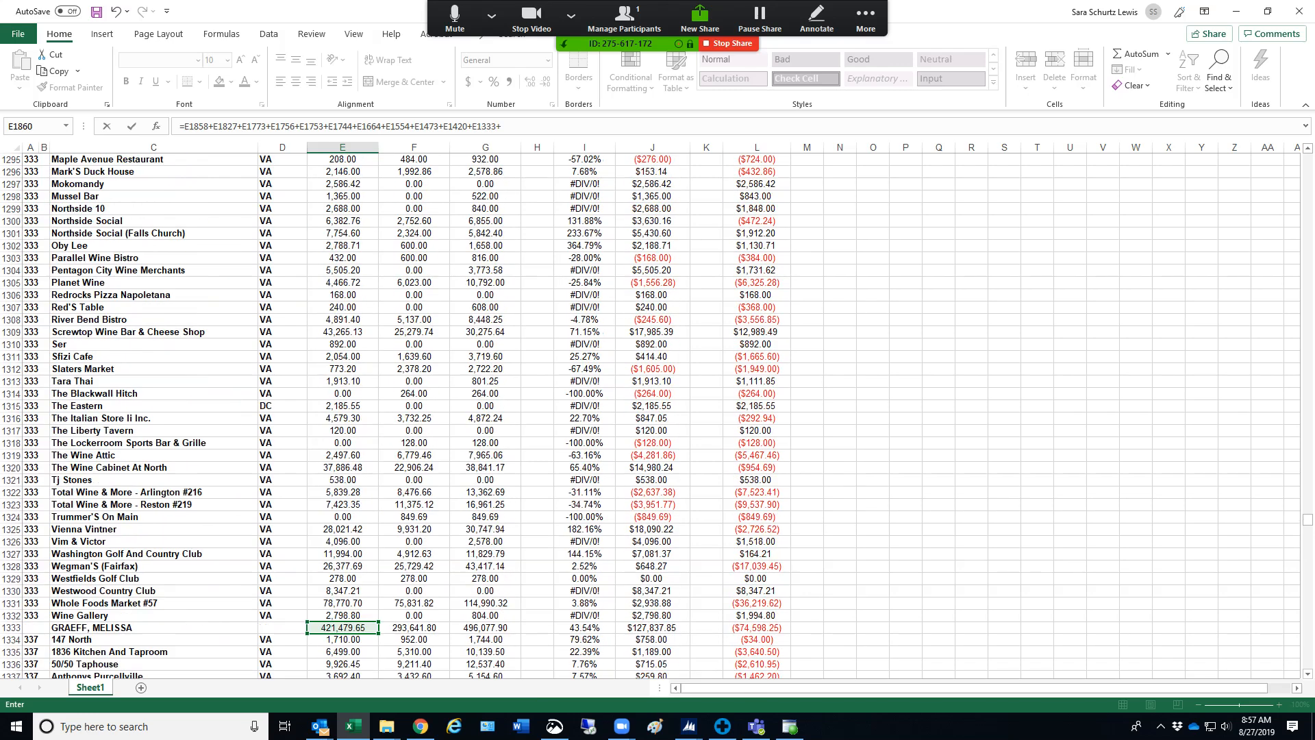
scroll(393, 415, up, 11)
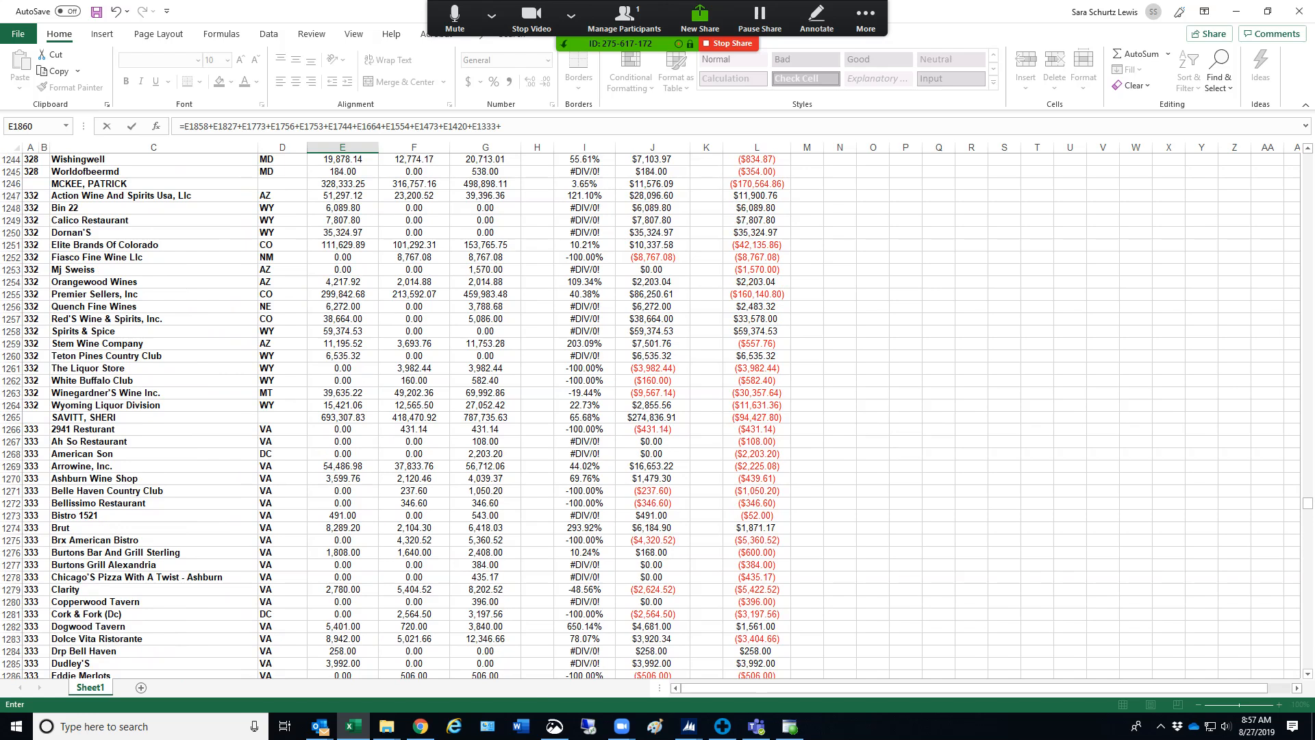
click(342, 417)
Extend the grand total formula with the salesperson subtotals E1246 and E1134
text(+)
scroll(342, 417, up, 6)
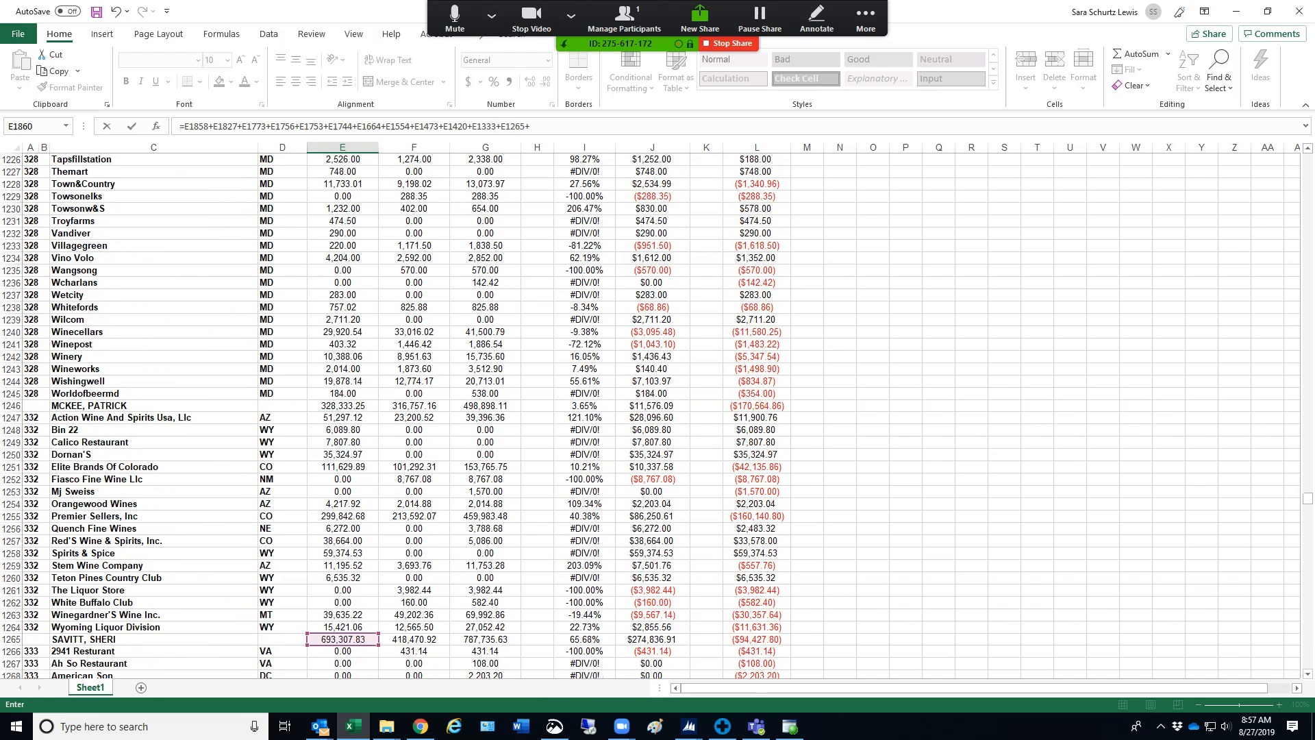
click(342, 405)
text(+)
scroll(342, 405, up, 11)
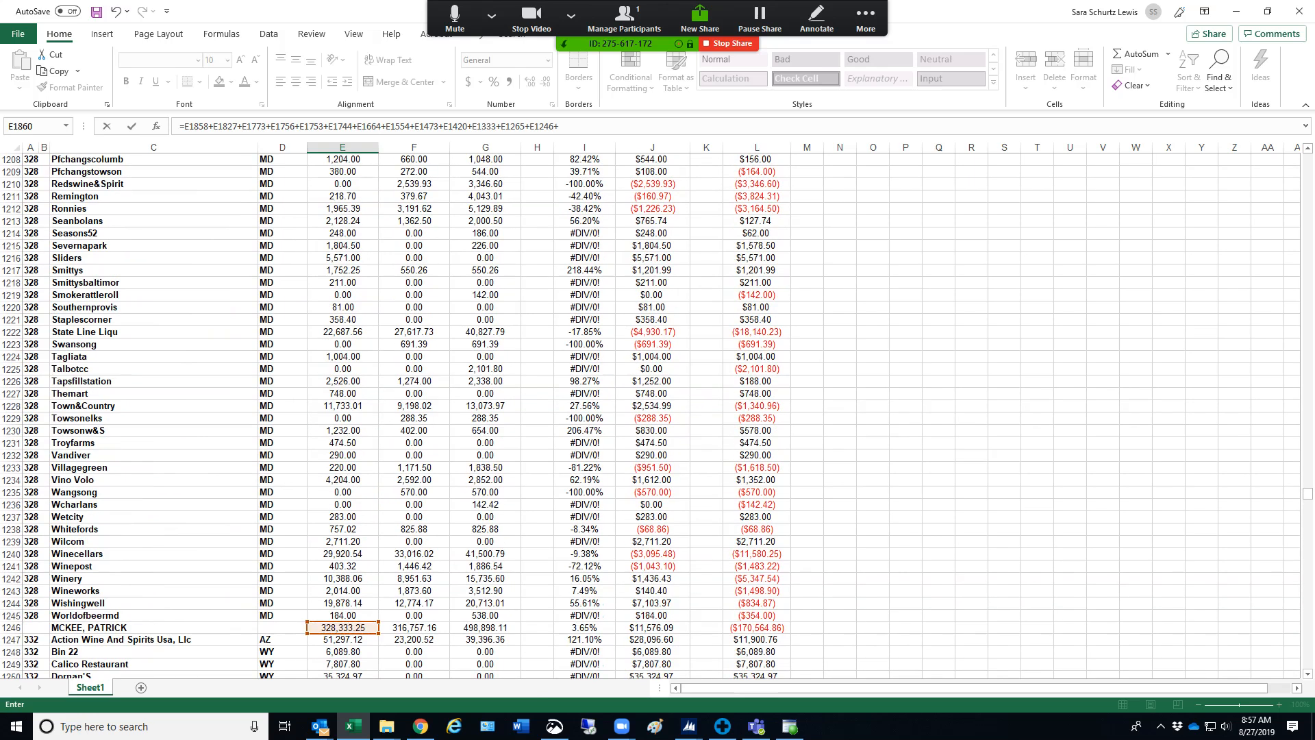
scroll(342, 411, up, 20)
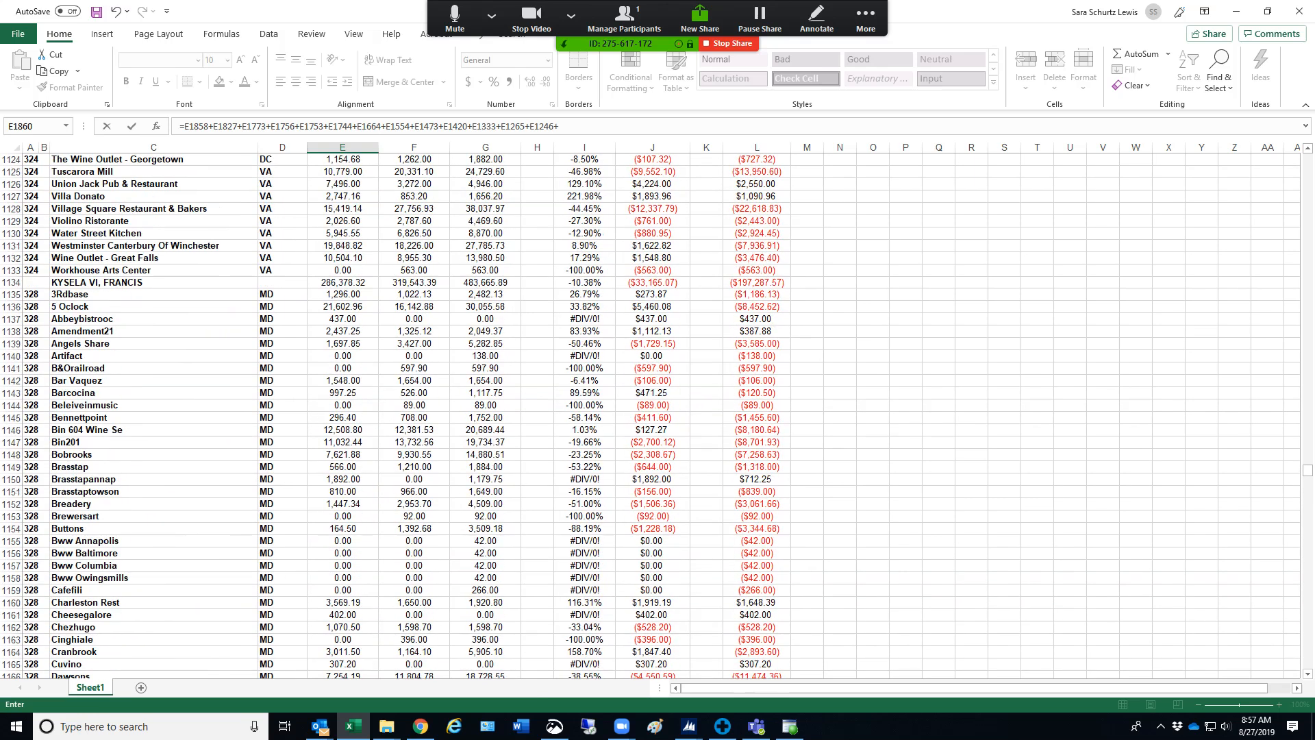
click(343, 283)
Add the salesperson subtotals E1079 and E1059 to the grand total formula
scroll(342, 411, up, 17)
scroll(342, 411, up, 6)
text(+)
click(342, 454)
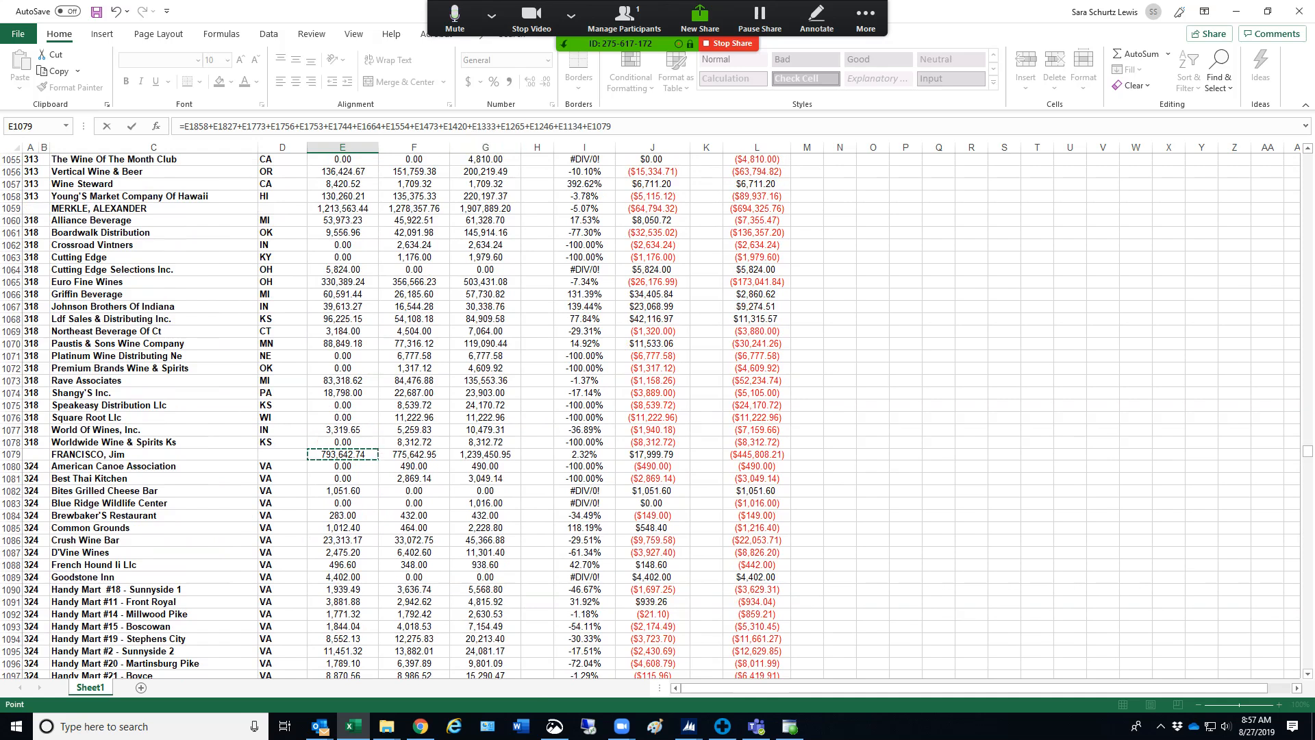
text(+)
click(342, 209)
Extend the grand total formula with the salesperson subtotals E1036 and E936
scroll(342, 208, up, 13)
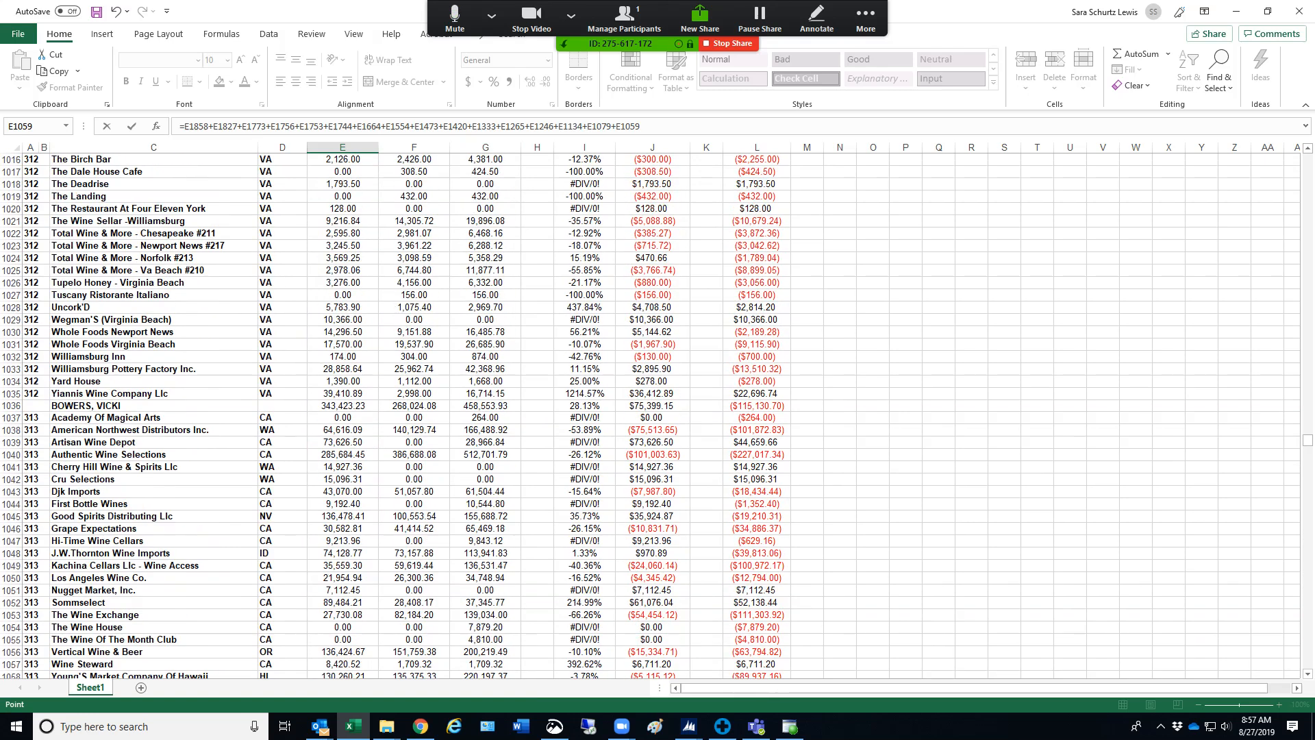
click(343, 406)
scroll(343, 406, up, 16)
scroll(342, 405, up, 12)
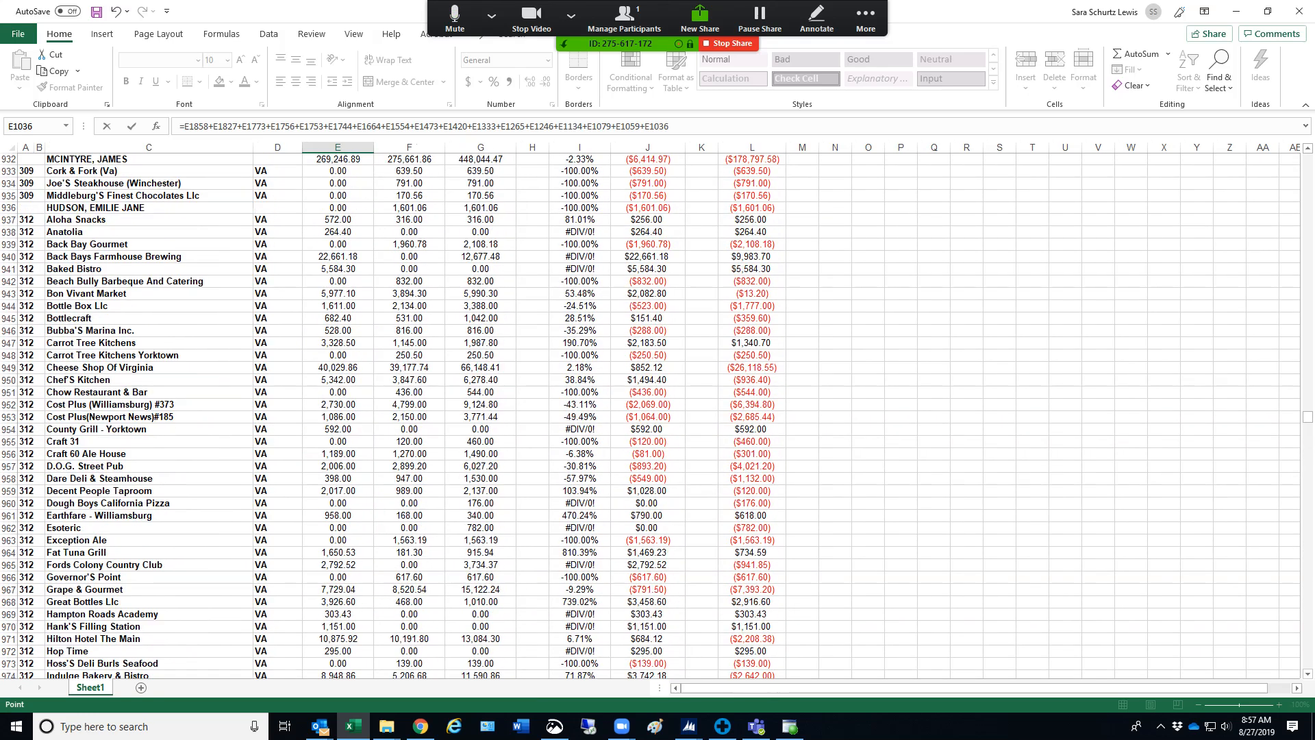
text(+)
click(340, 208)
Add the salesperson subtotals E932 and E806 to the grand total formula
scroll(340, 207, up, 6)
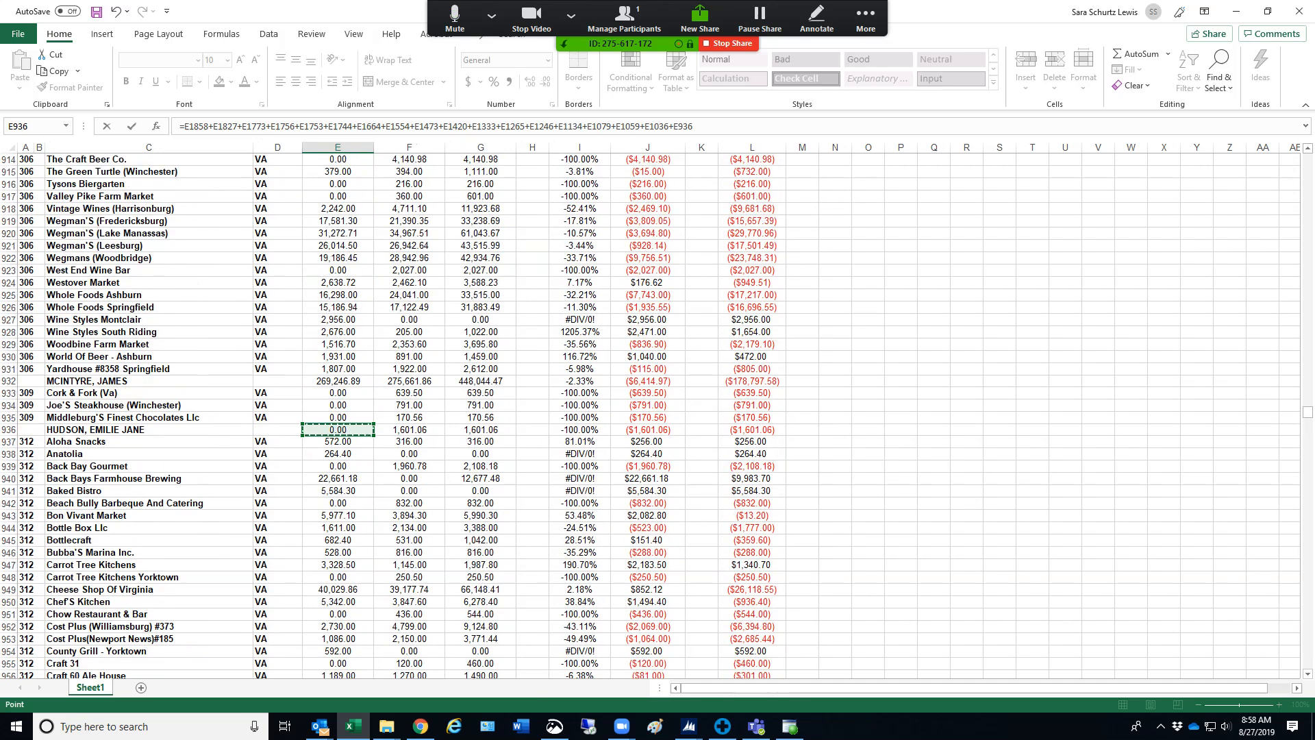
text(+)
click(338, 381)
text(+)
scroll(658, 411, up, 20)
scroll(658, 411, up, 18)
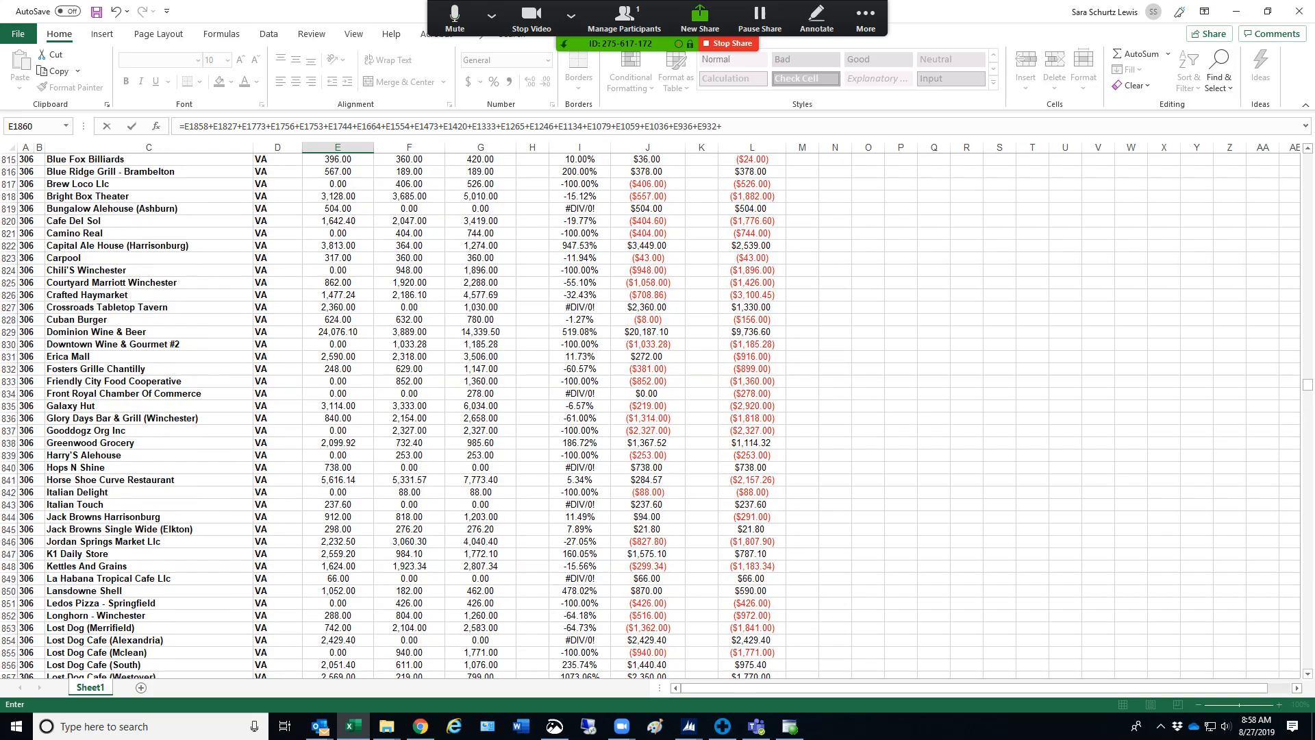
click(338, 454)
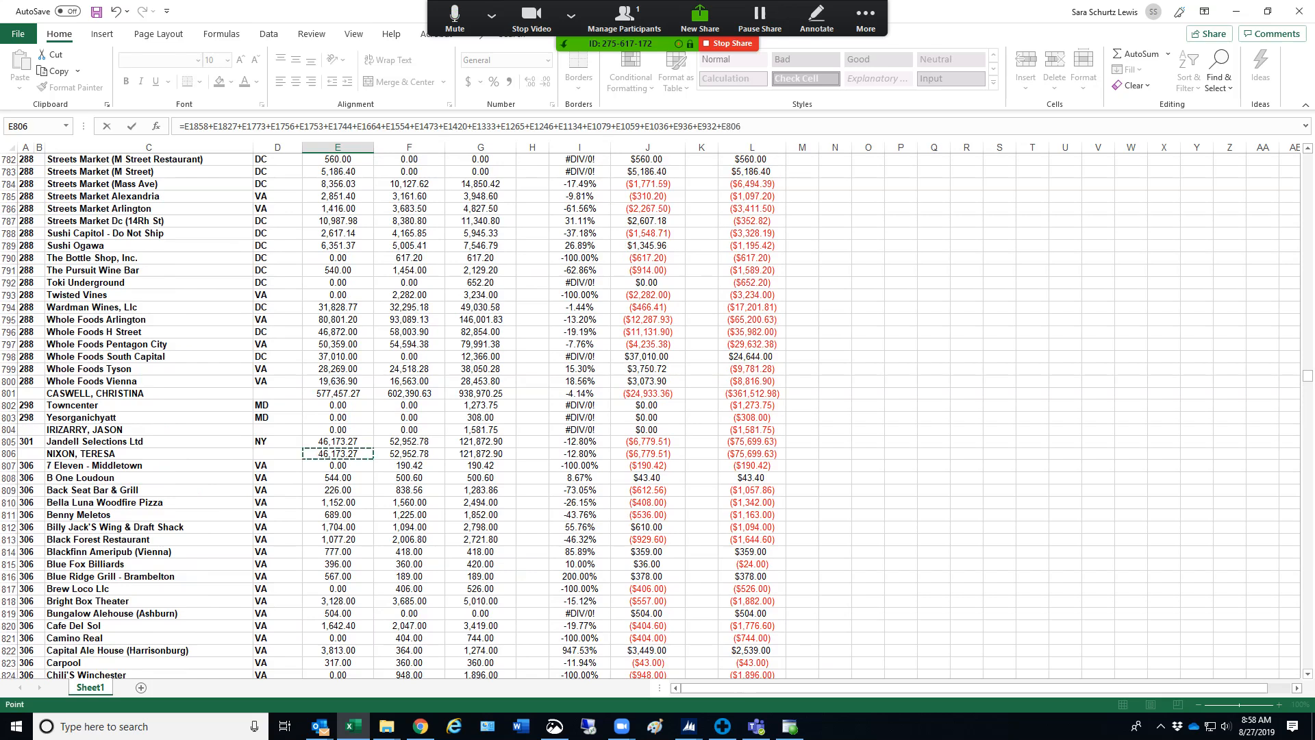
Add the salesperson subtotals E804 and E801 to the grand total formula
text(+)
click(337, 429)
text(+)
click(338, 393)
Extend the grand total formula with the salesperson subtotals E723 and E588
scroll(338, 393, up, 6)
scroll(658, 416, up, 17)
text(+)
click(338, 283)
scroll(338, 282, up, 18)
scroll(657, 416, up, 20)
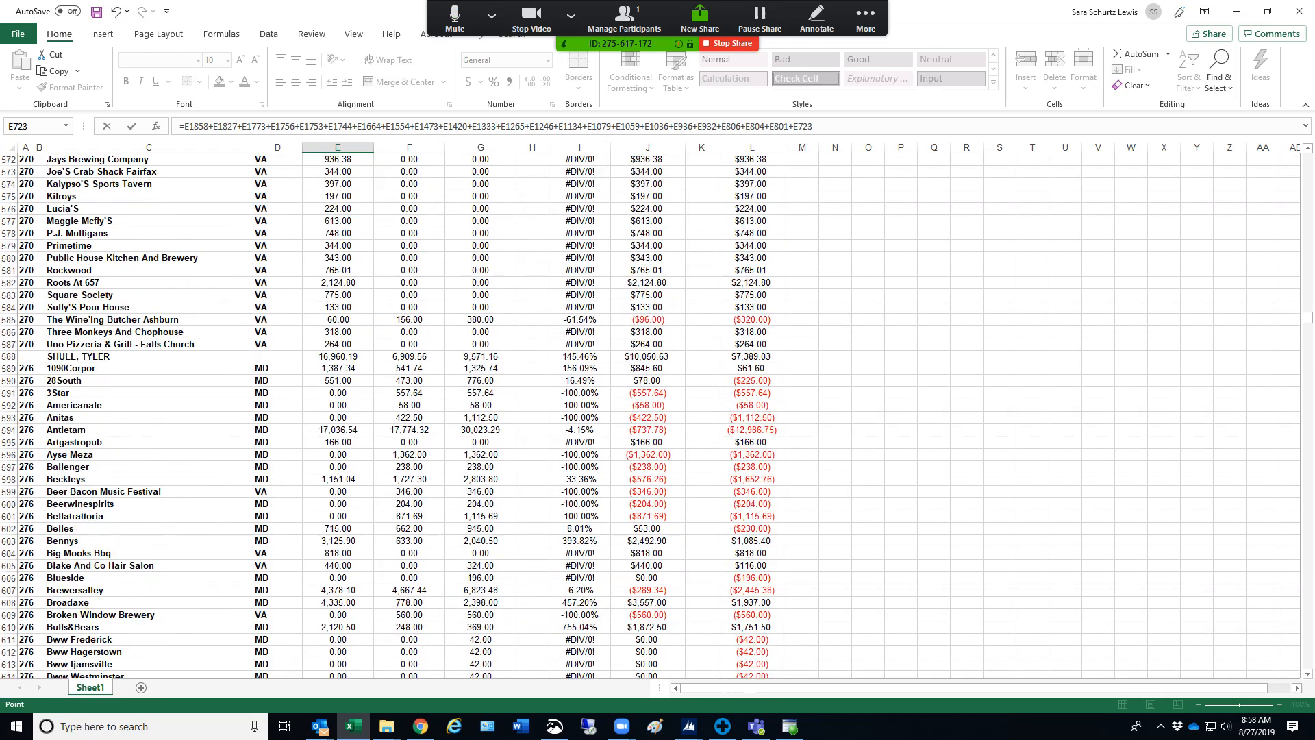
scroll(657, 416, up, 1)
click(337, 393)
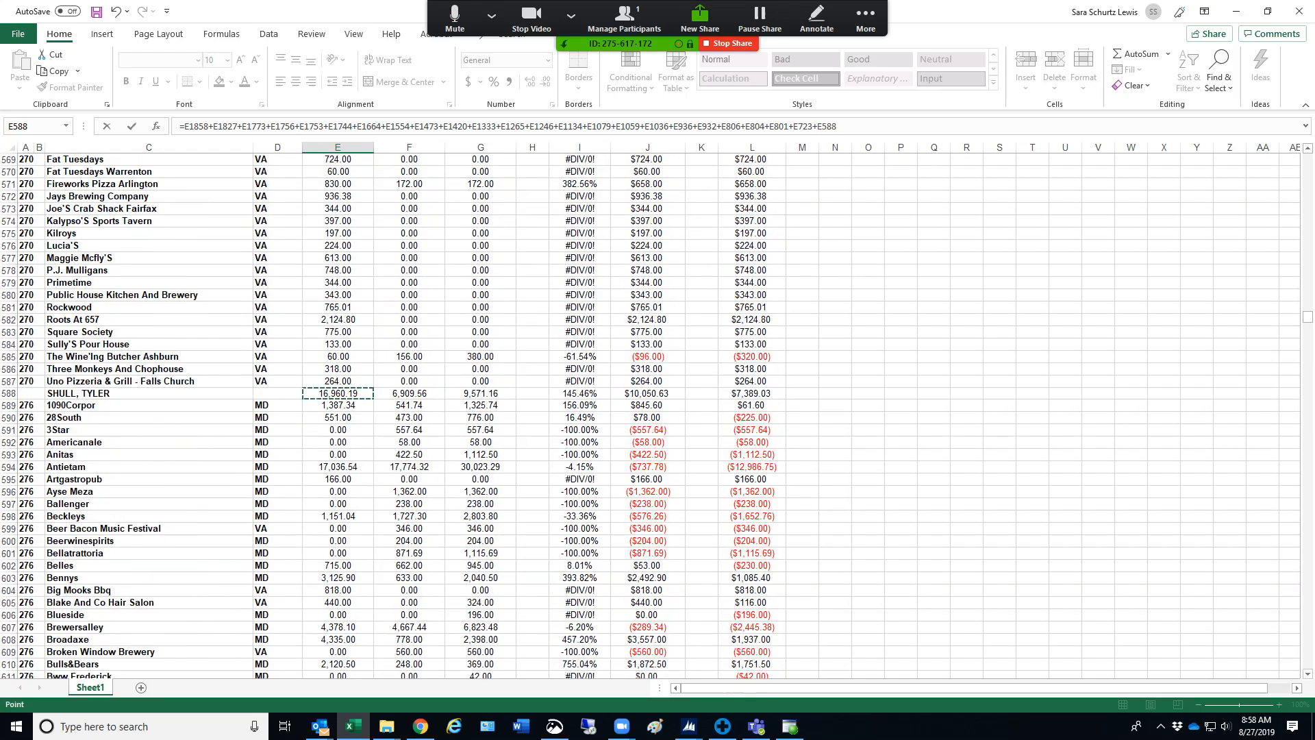
Add the salesperson subtotals E559 and E468 to the grand total formula
scroll(337, 393, up, 11)
text(+)
click(338, 443)
scroll(338, 442, up, 13)
scroll(656, 418, up, 14)
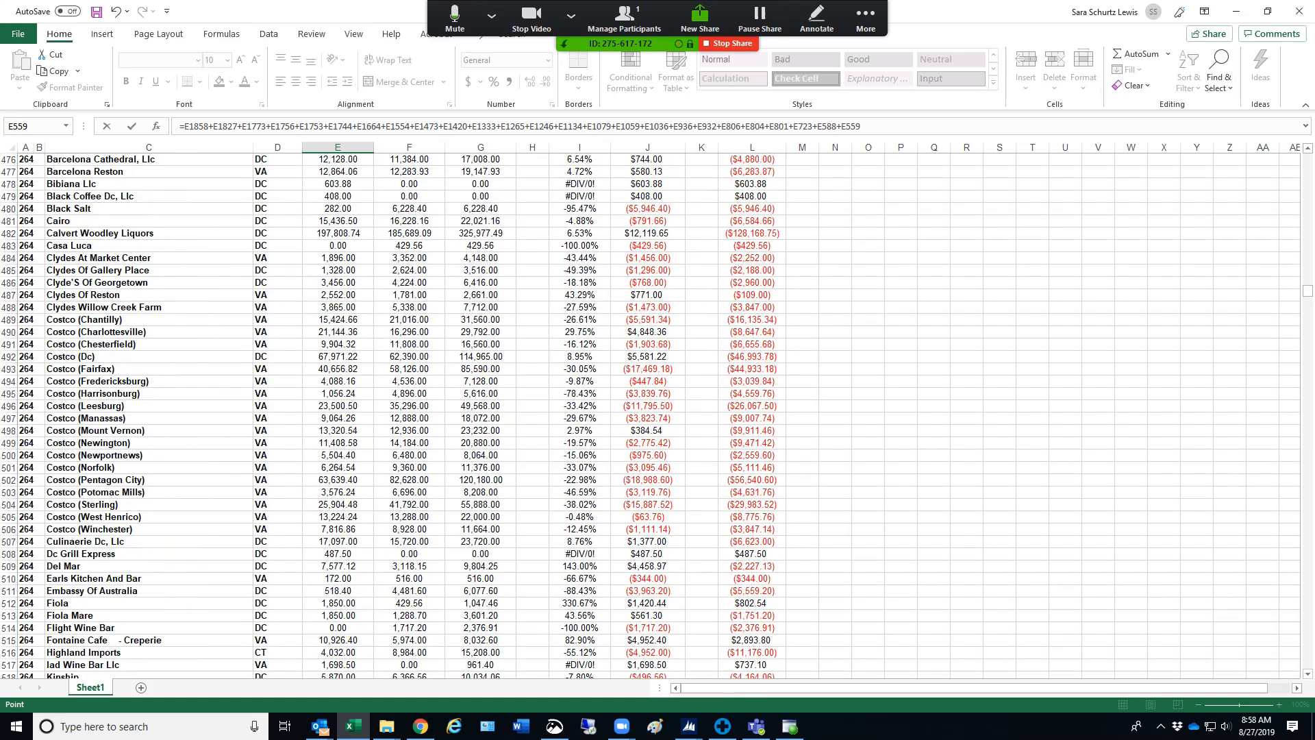
text(+)
click(337, 319)
Extend the grand total formula with the salesperson subtotals E361 and E311
scroll(338, 319, up, 17)
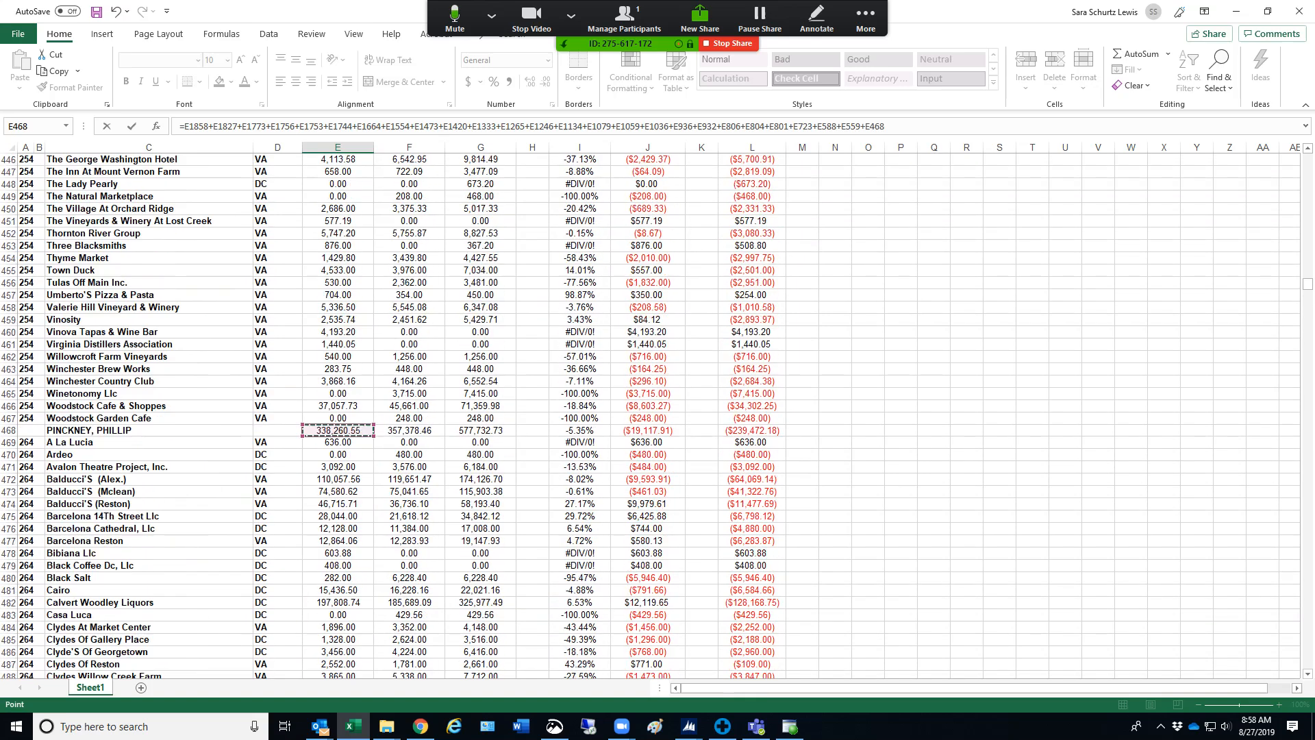
scroll(656, 417, up, 20)
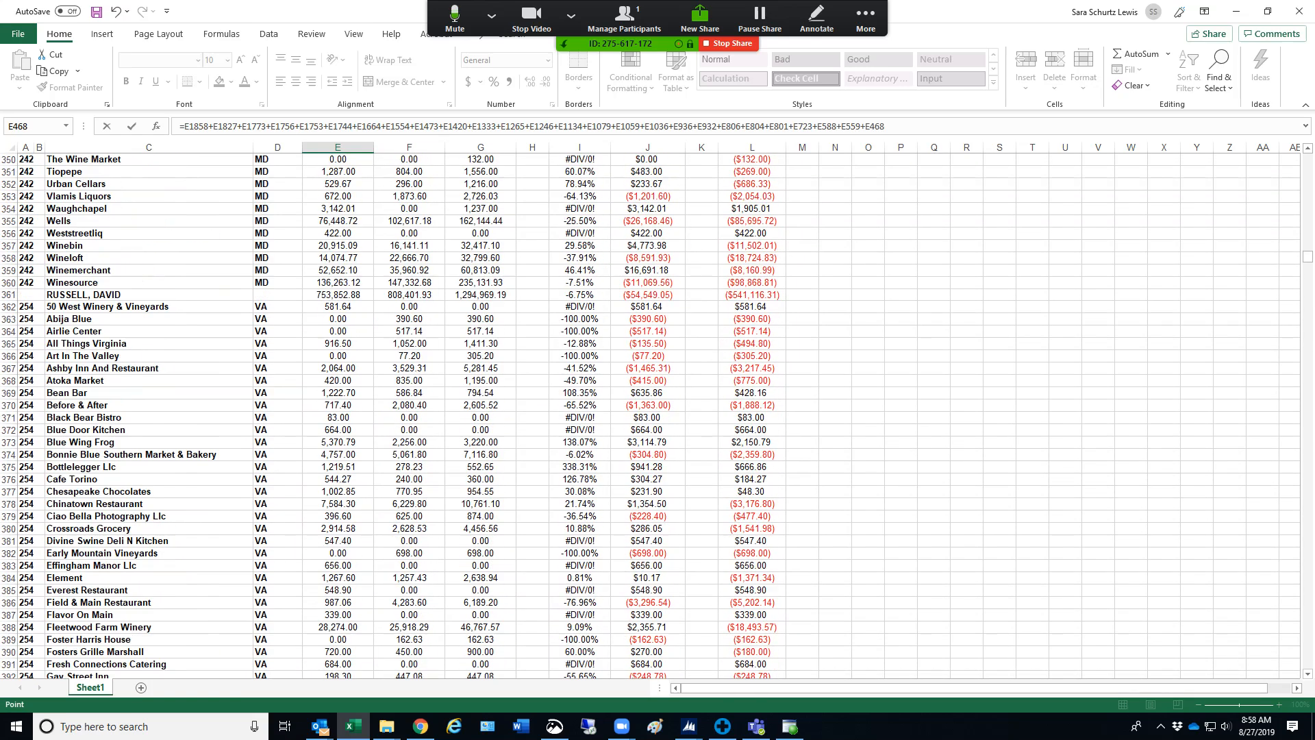
text(+)
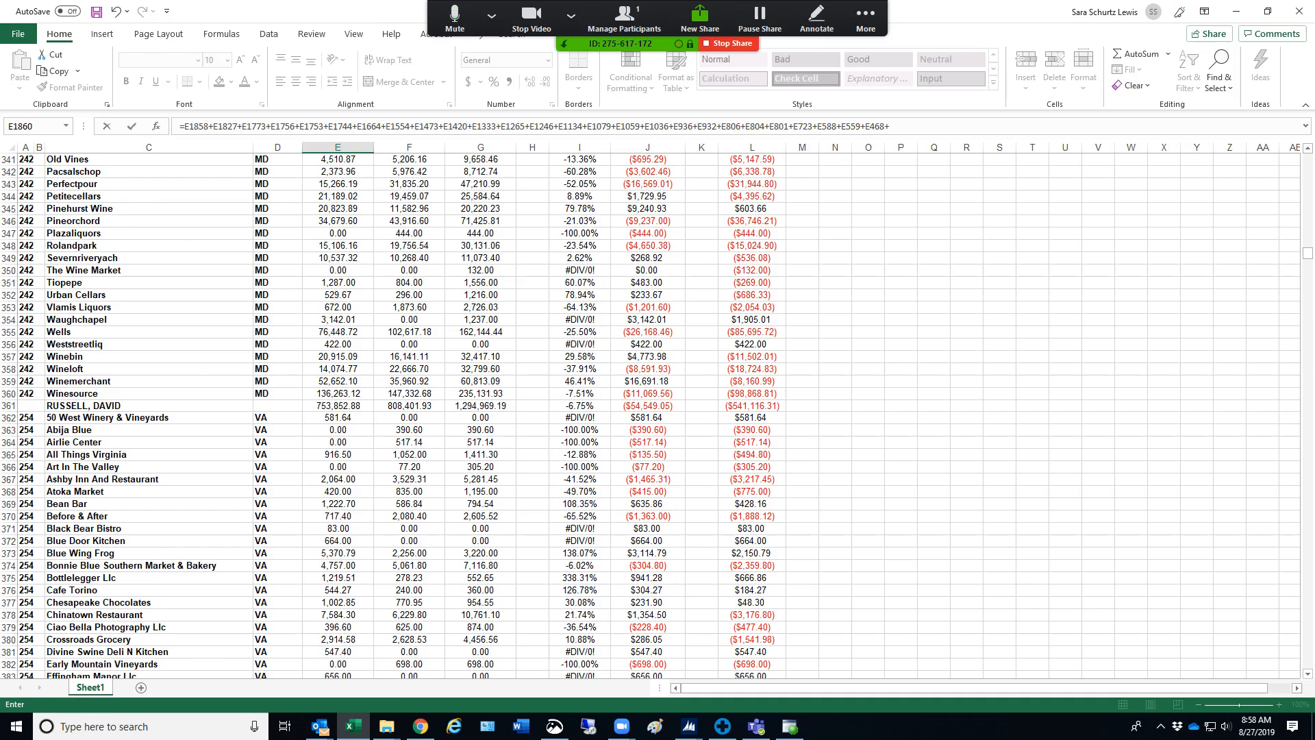
click(338, 405)
scroll(338, 405, up, 9)
scroll(338, 405, up, 9)
text(+)
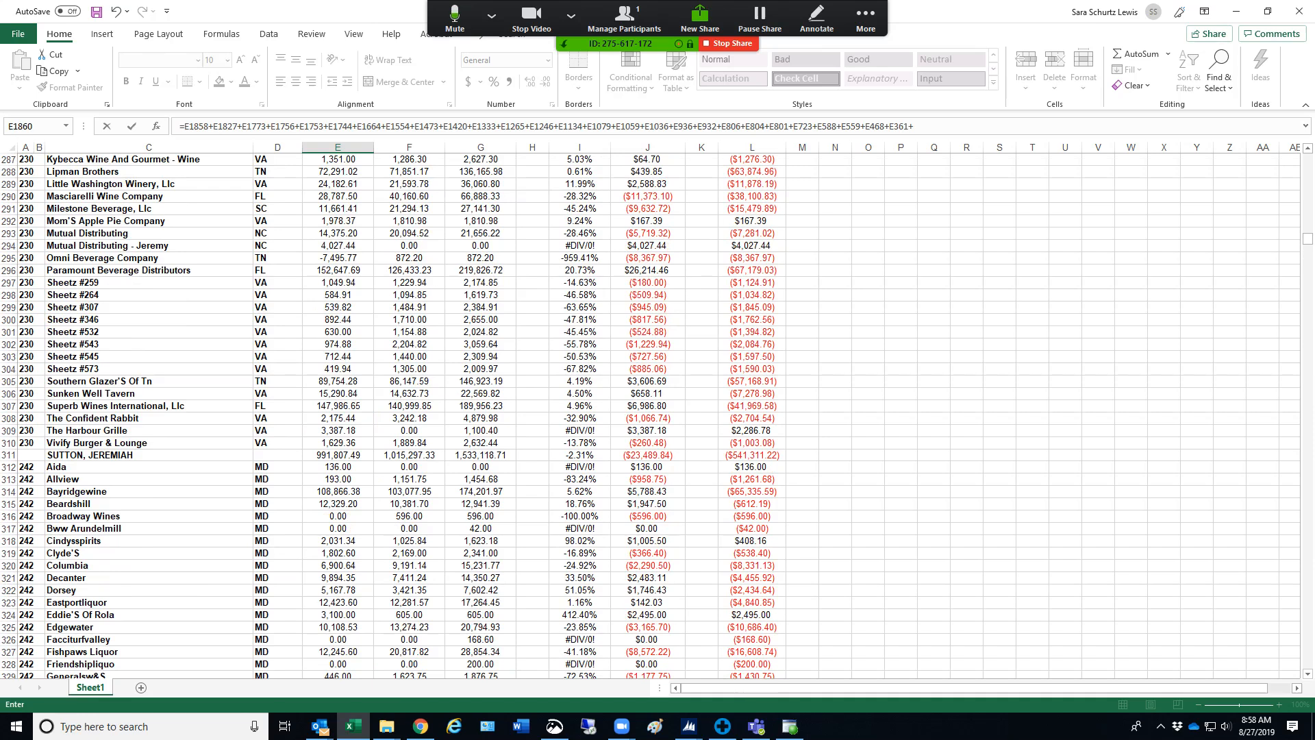
click(337, 454)
Add the salesperson subtotals E270 and E267 to the grand total formula
scroll(338, 455, up, 15)
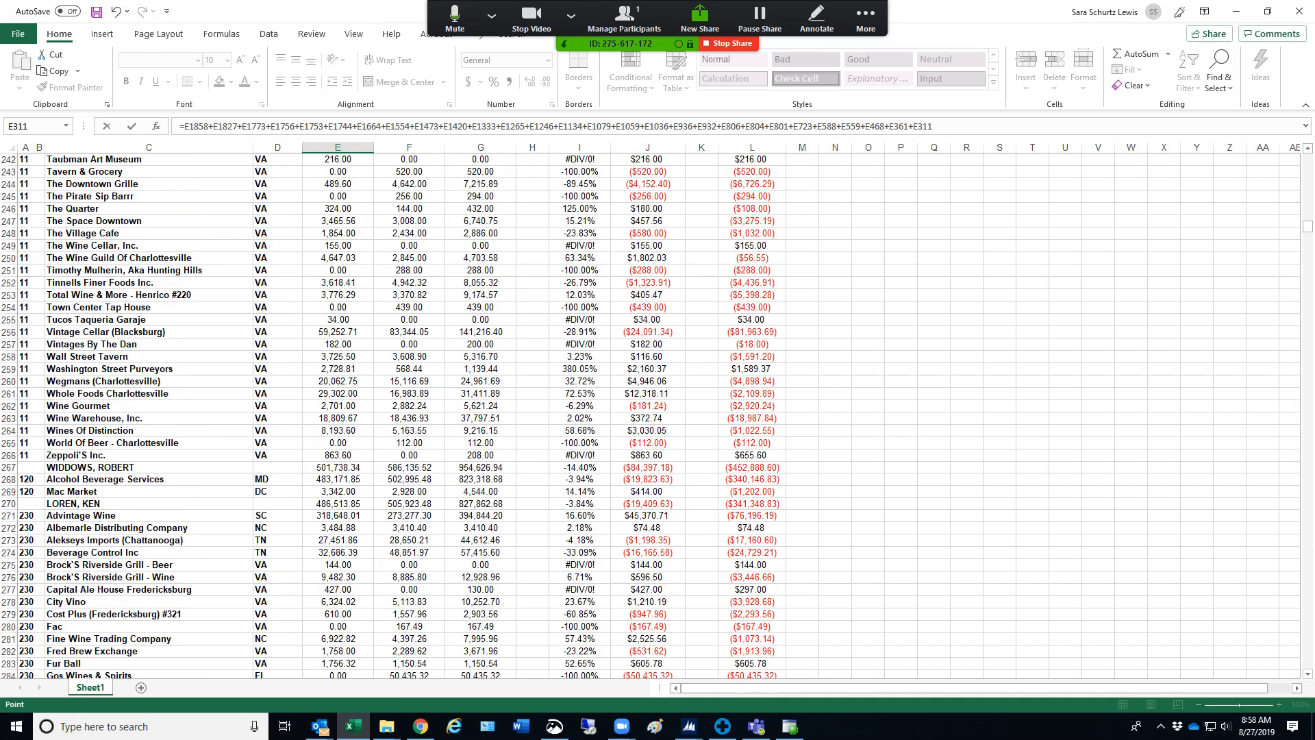
text(+)
click(338, 503)
text(+)
click(337, 467)
Add the last salesperson subtotal, E112, to the grand total formula and enter it in E1860
scroll(337, 467, up, 20)
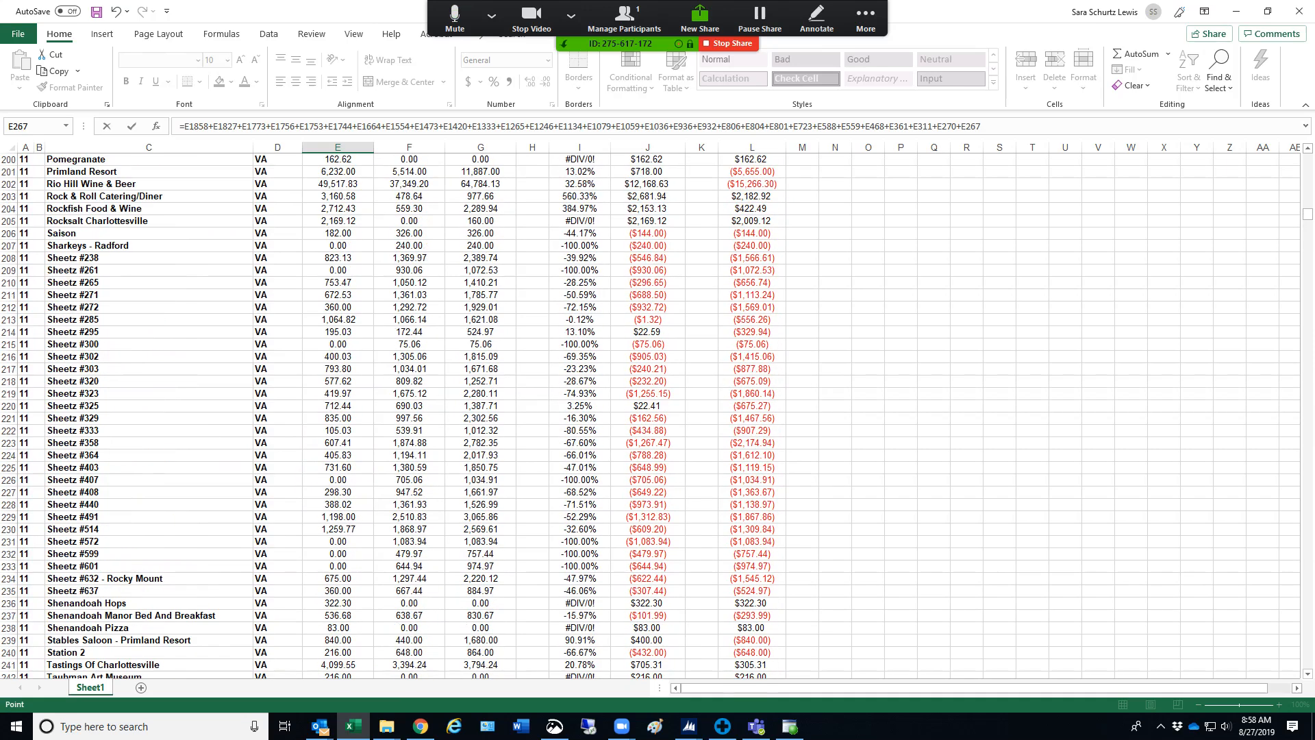
scroll(651, 414, up, 20)
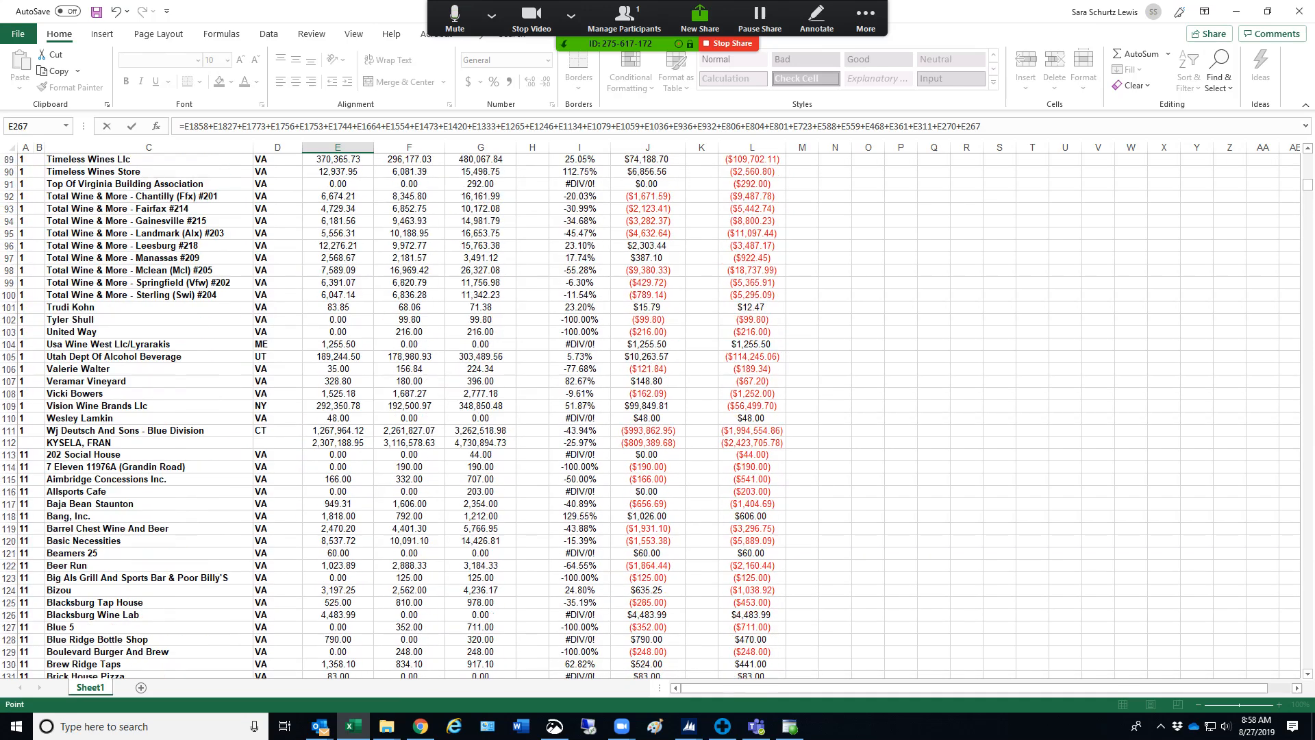
text(+)
click(337, 443)
key(Return)
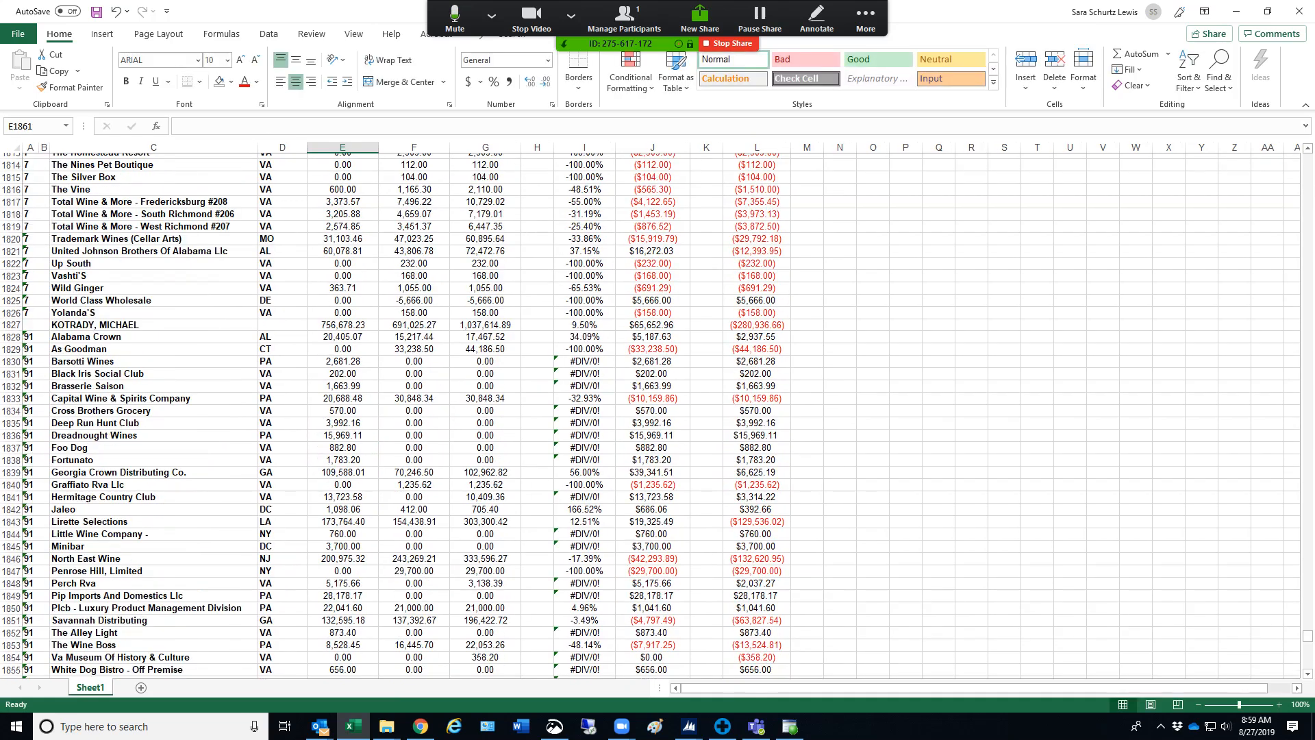
click(343, 653)
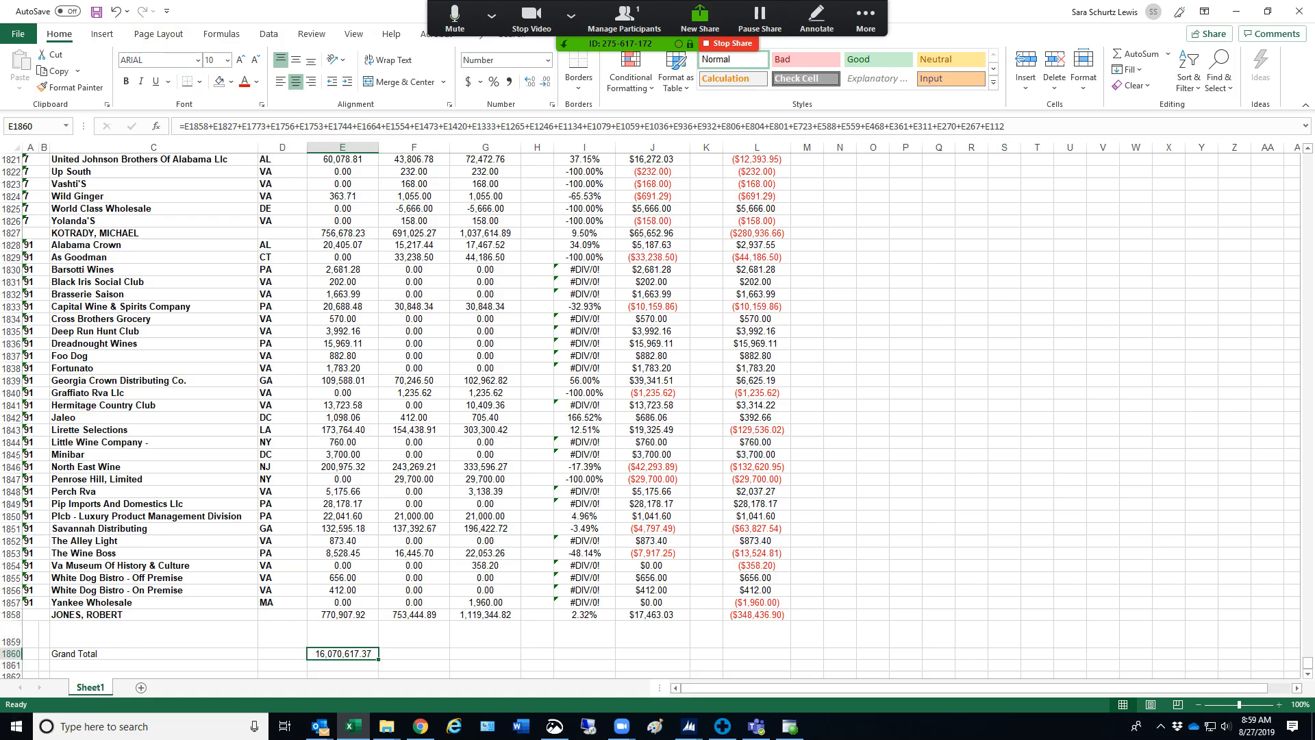
Copy the grand total formula from E1860 into F1860 and G1860
click(342, 590)
scroll(343, 590, down, 3)
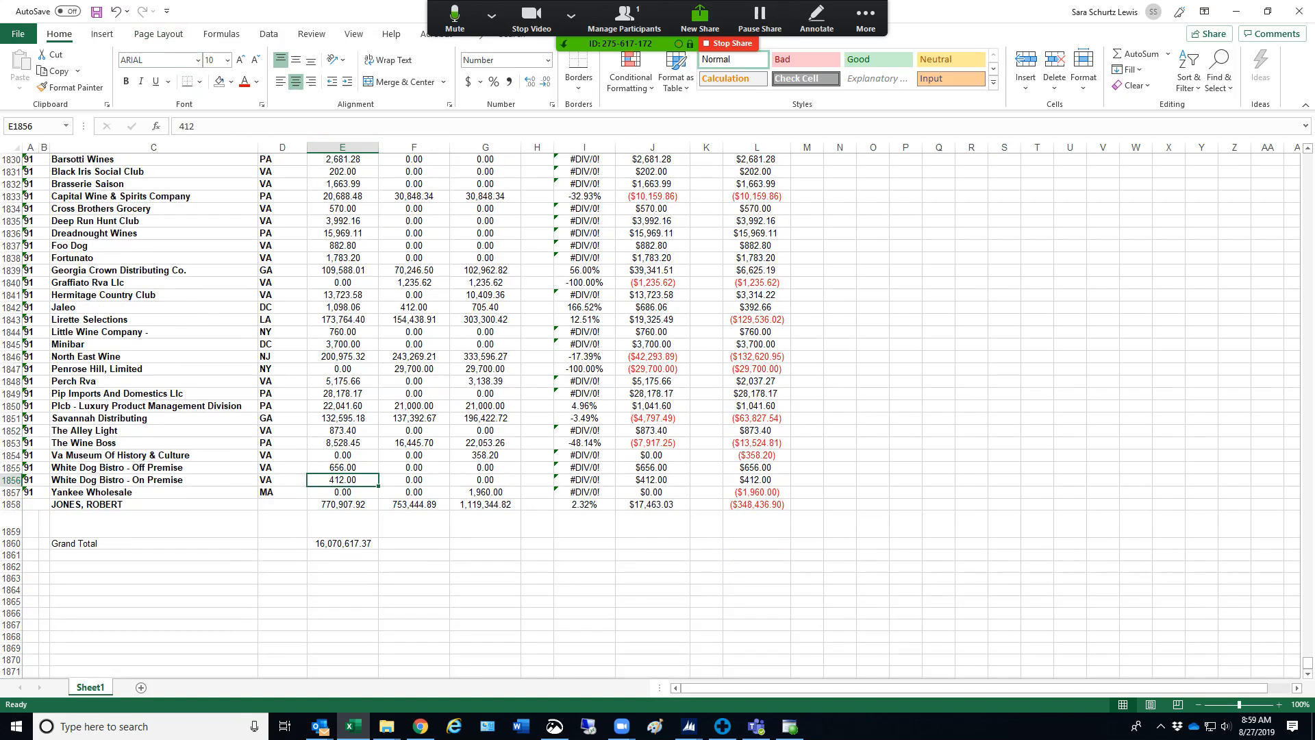
click(343, 543)
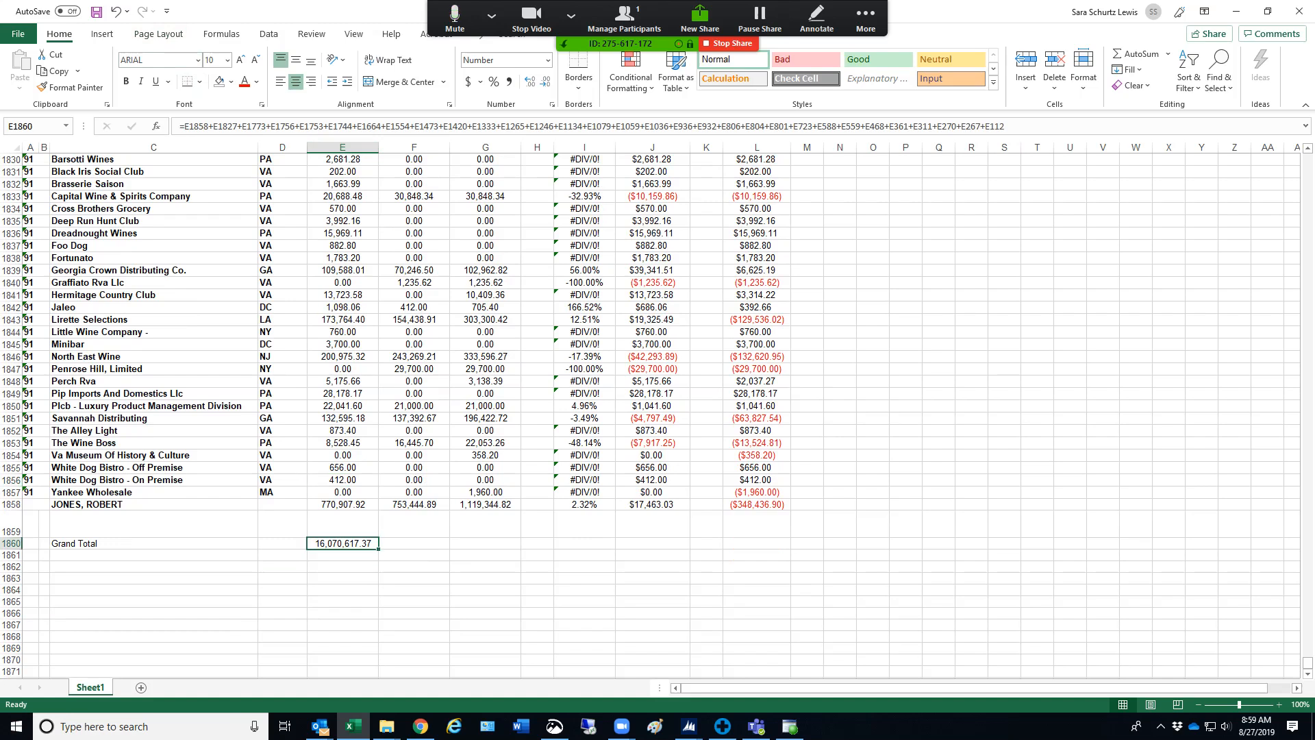
click(414, 543)
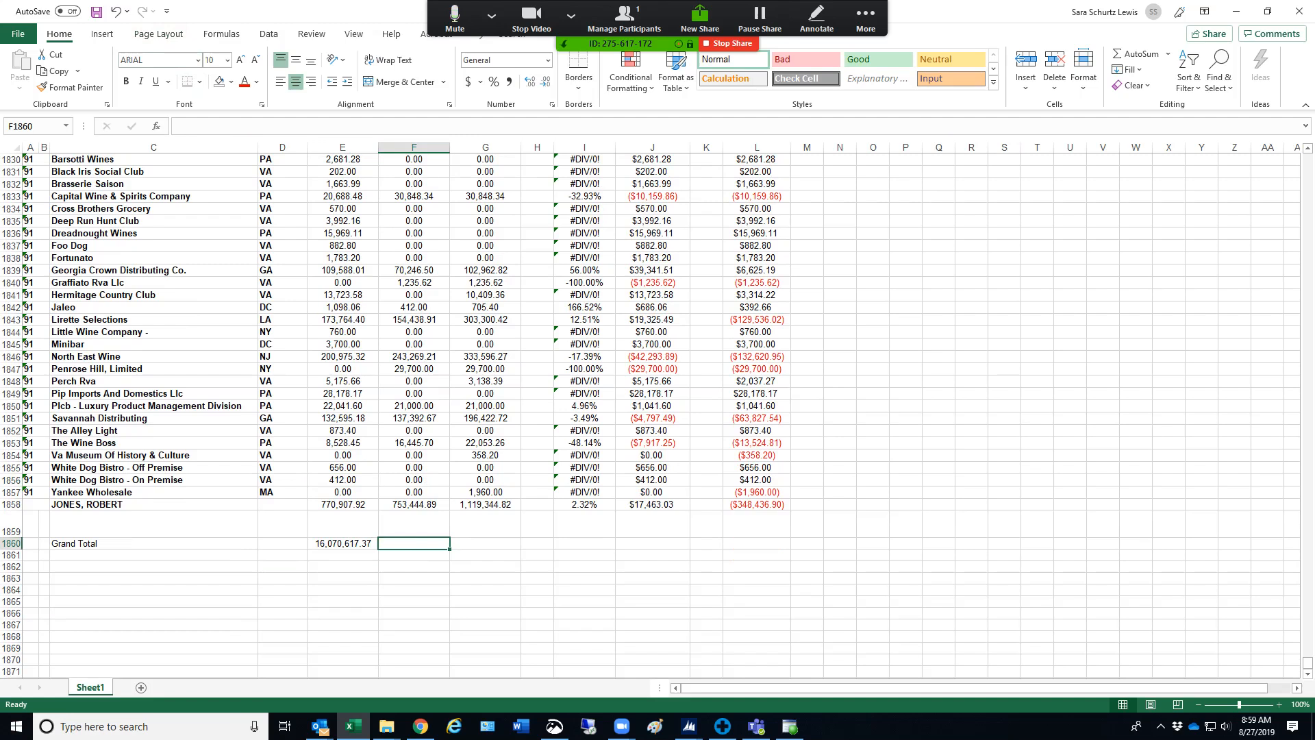
click(343, 543)
key(ctrl+c)
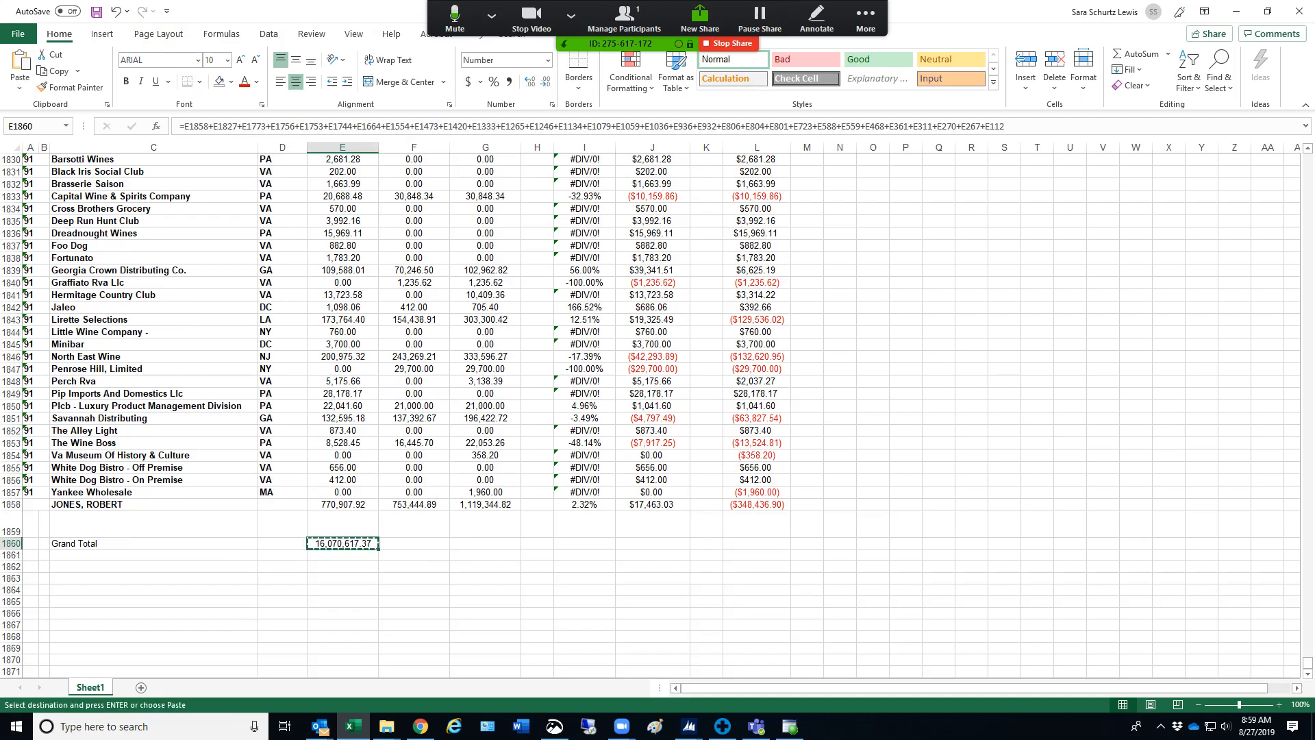
click(414, 543)
key(ctrl+v)
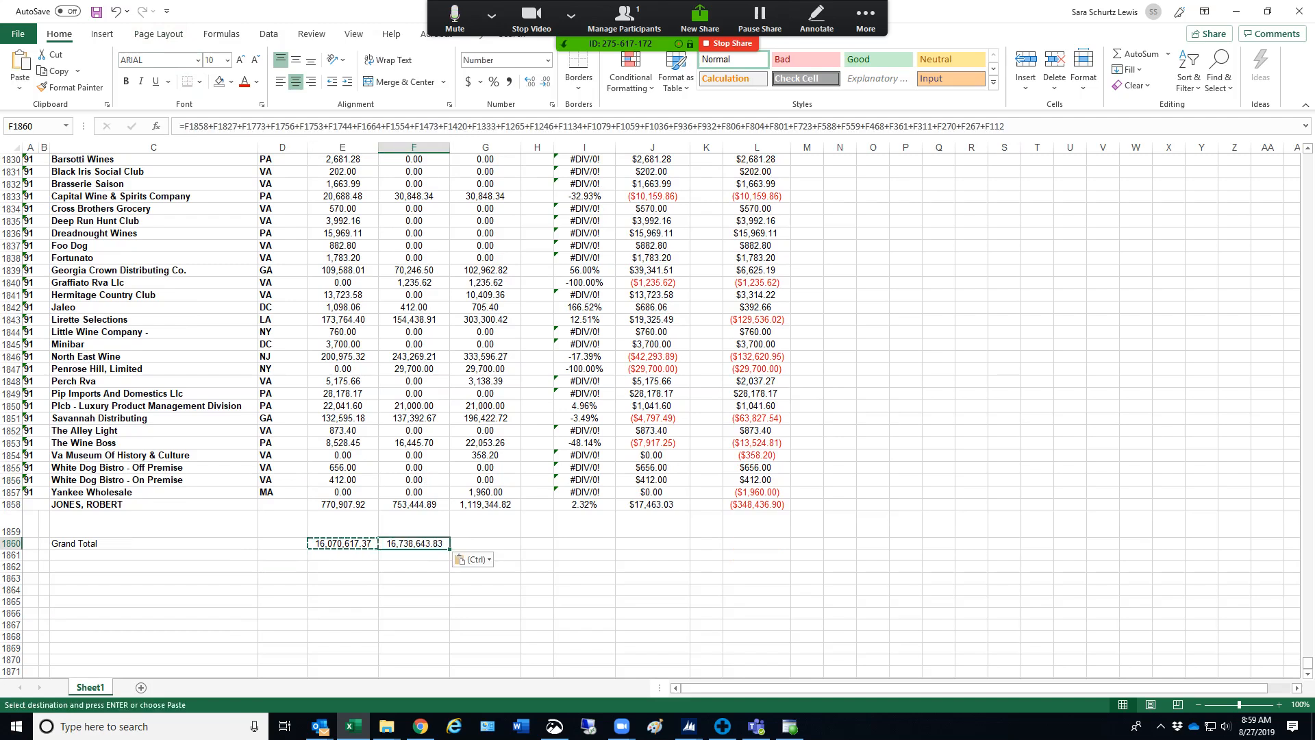
click(485, 543)
key(ctrl+v)
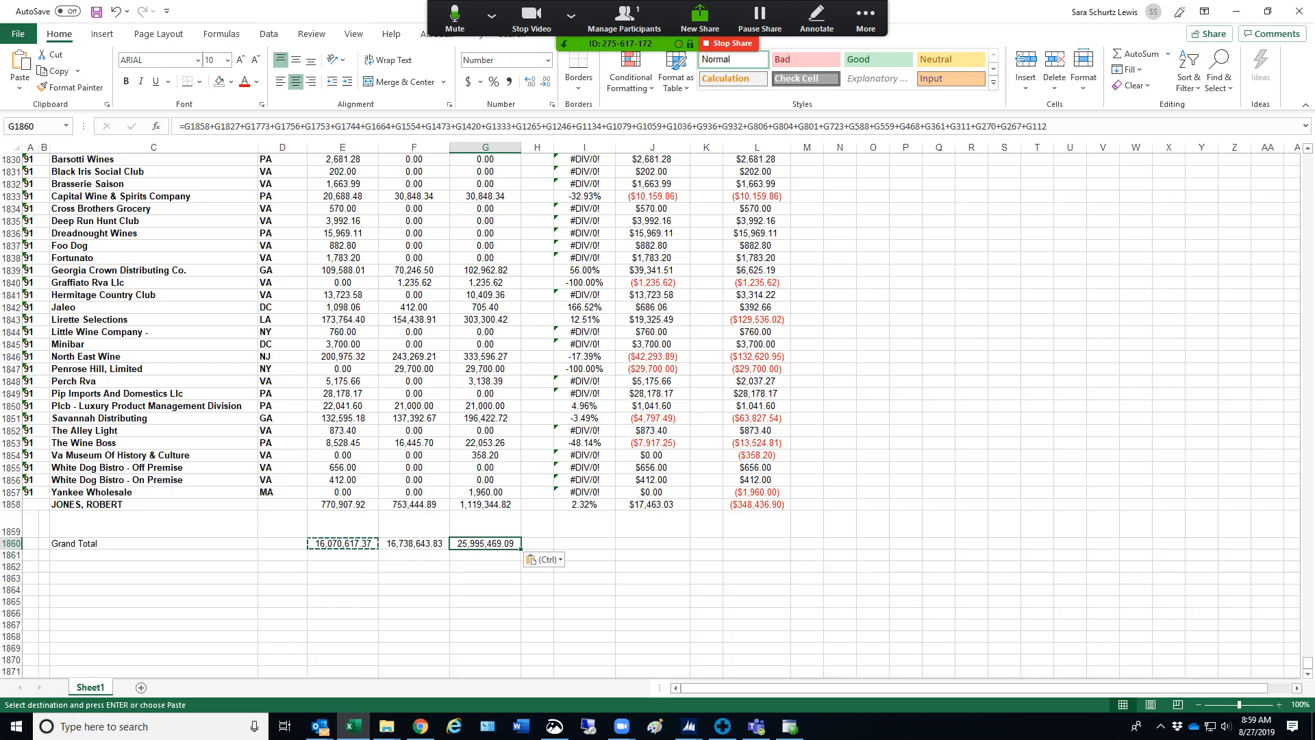
Copy the percent change formula from I1858 into the grand total row at I1860
click(584, 505)
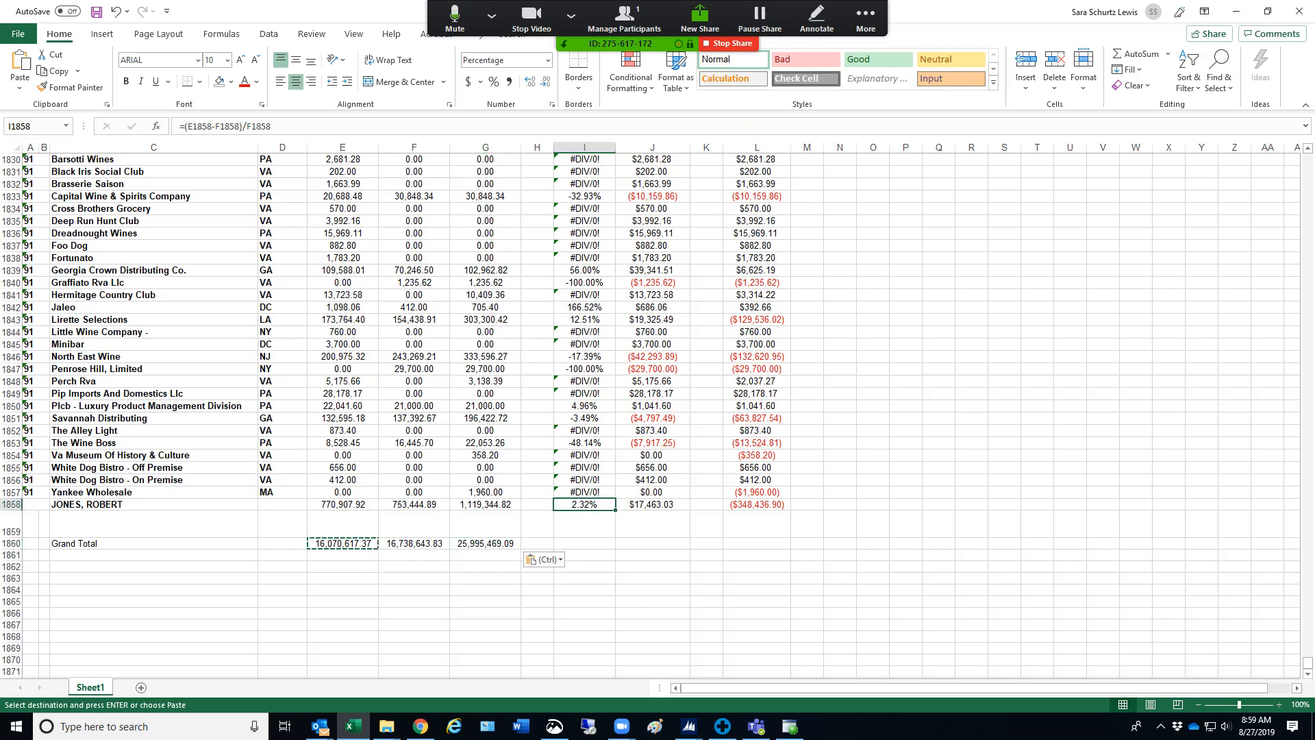
key(ctrl+c)
click(584, 543)
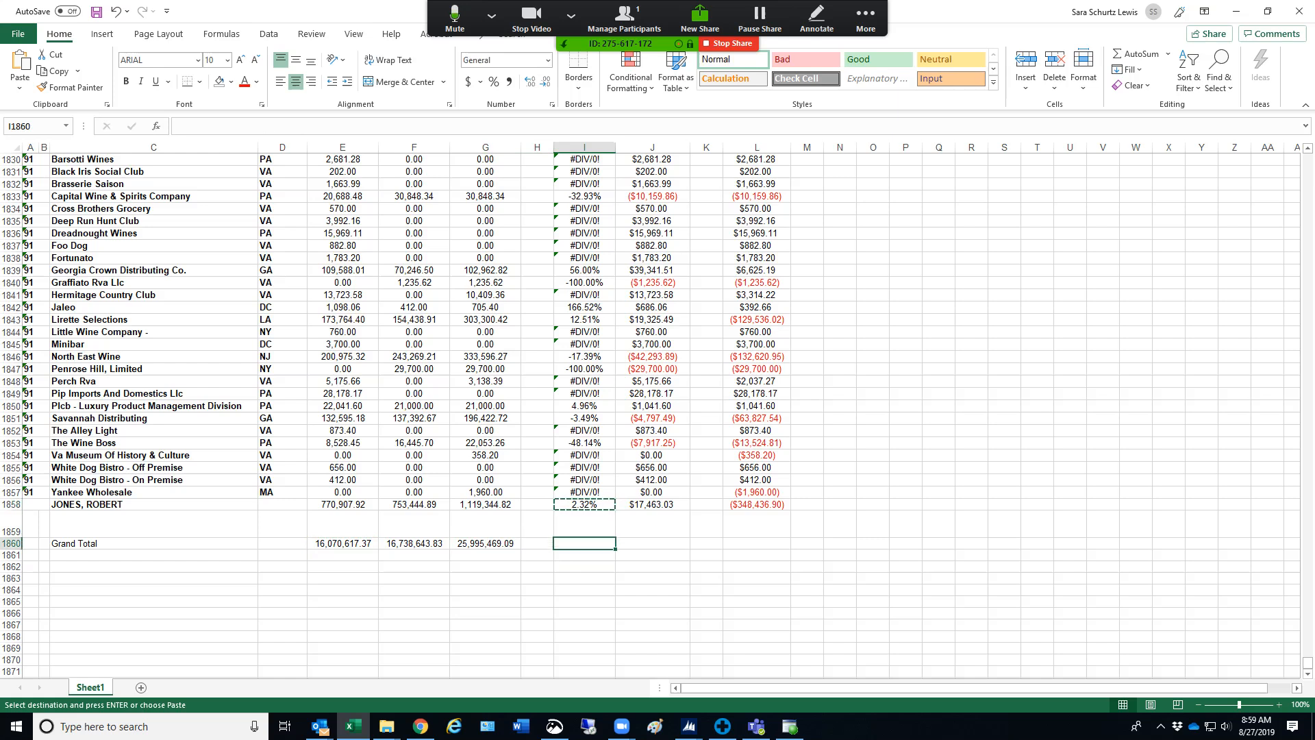
key(ctrl+v)
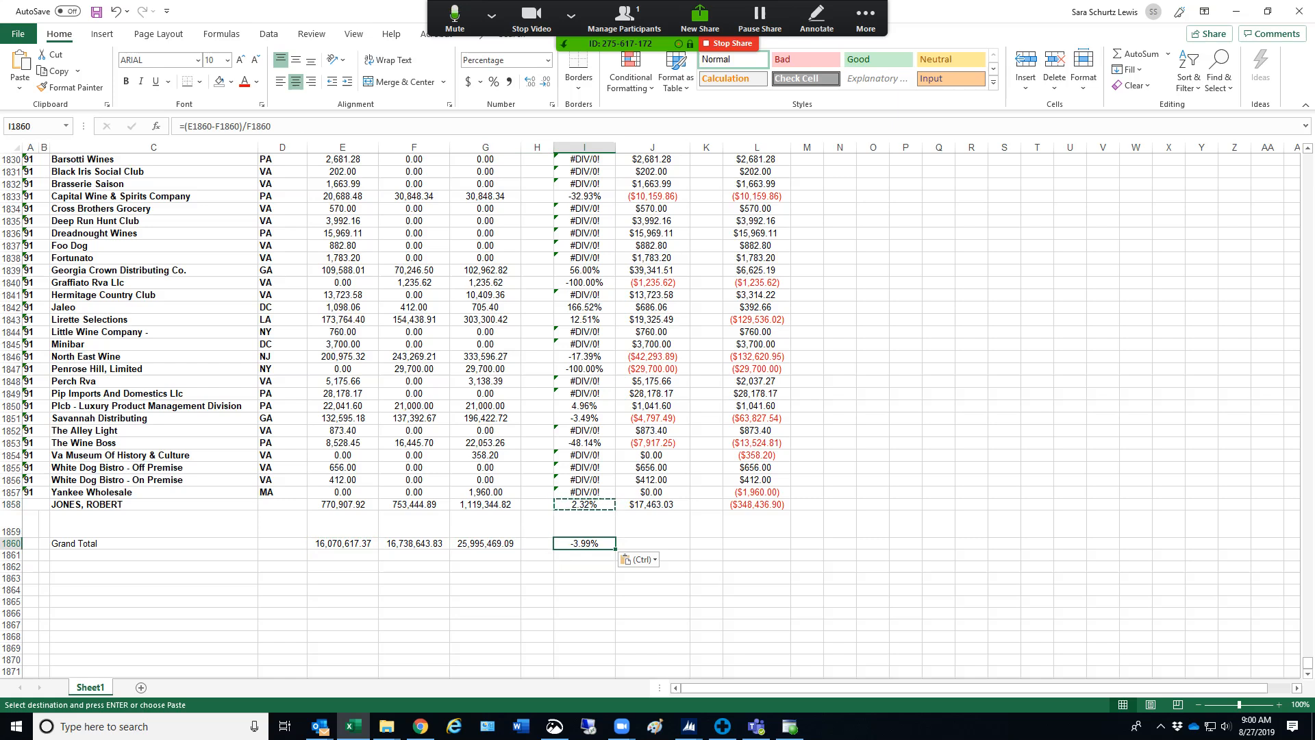
Copy the dollar change formulas from J1858 and L1858 into the grand total row at J1860 and L1860
click(652, 505)
key(ctrl+c)
click(652, 543)
key(ctrl+v)
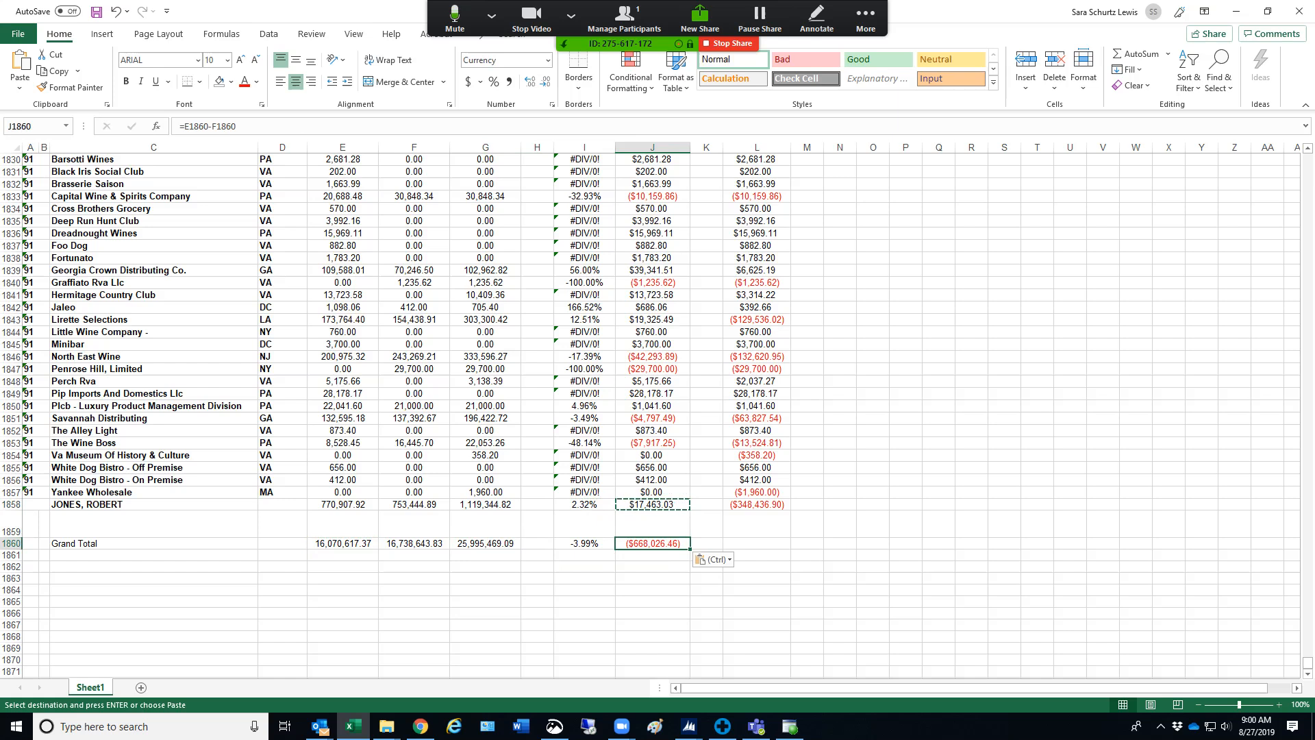
click(757, 504)
key(ctrl+c)
click(756, 543)
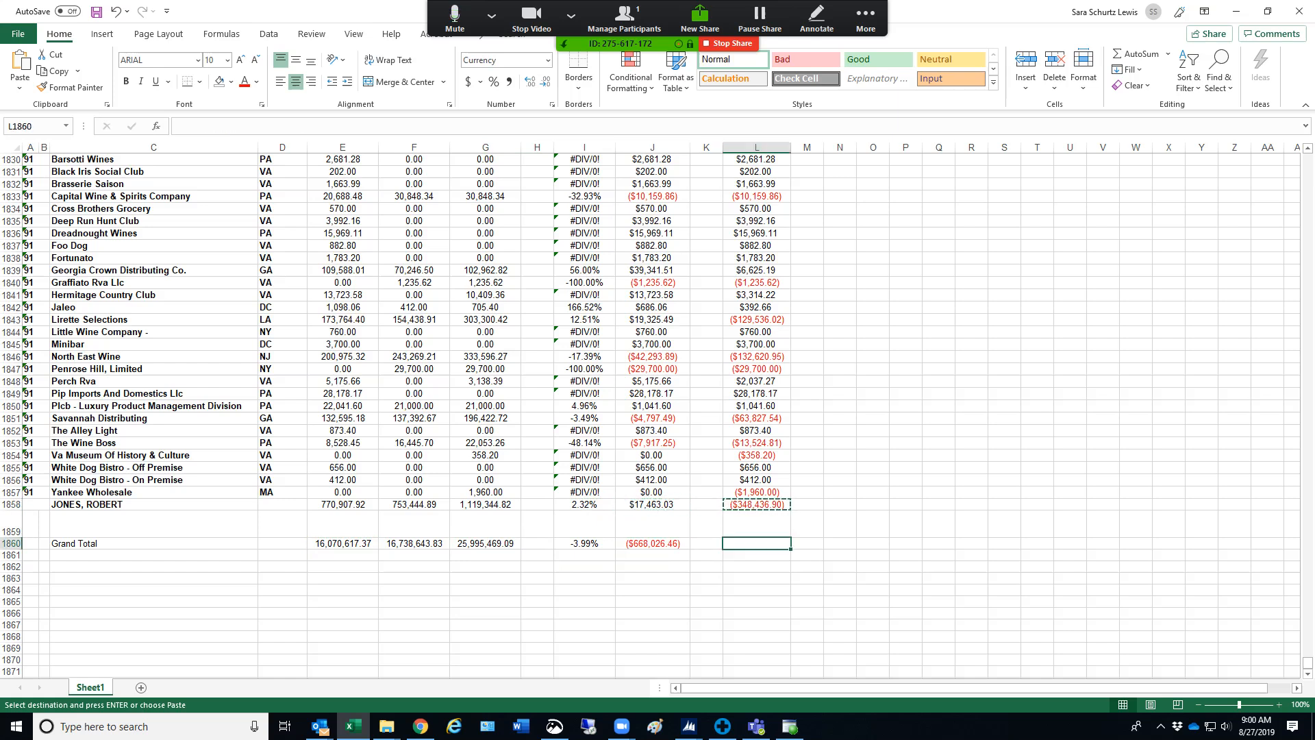
key(ctrl+v)
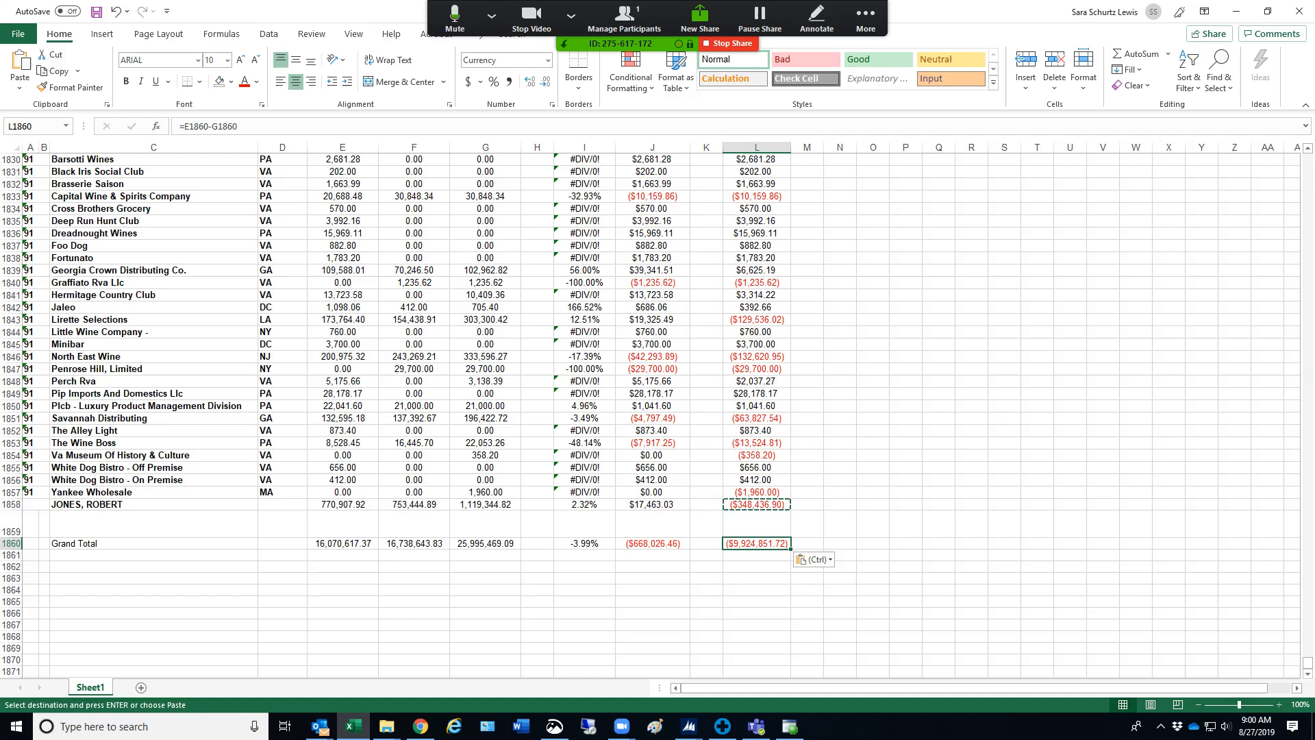
Review the Grand Total row from E1860 to L1860 against the last salesperson's rows and check the E1860 formula
key(shift+Left)
key(shift+Left)
key(shift+Left)
key(shift+Left)
key(shift+Left)
key(shift+Left)
key(shift+Left)
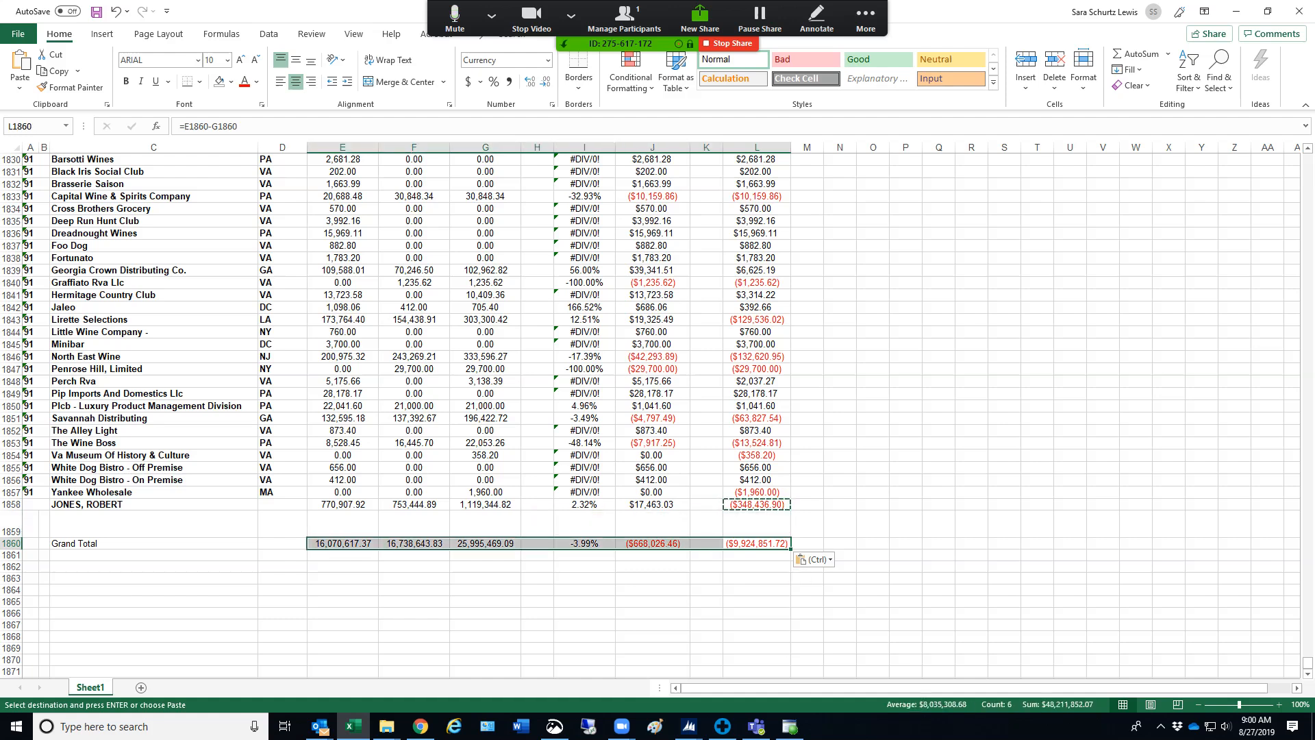
click(343, 566)
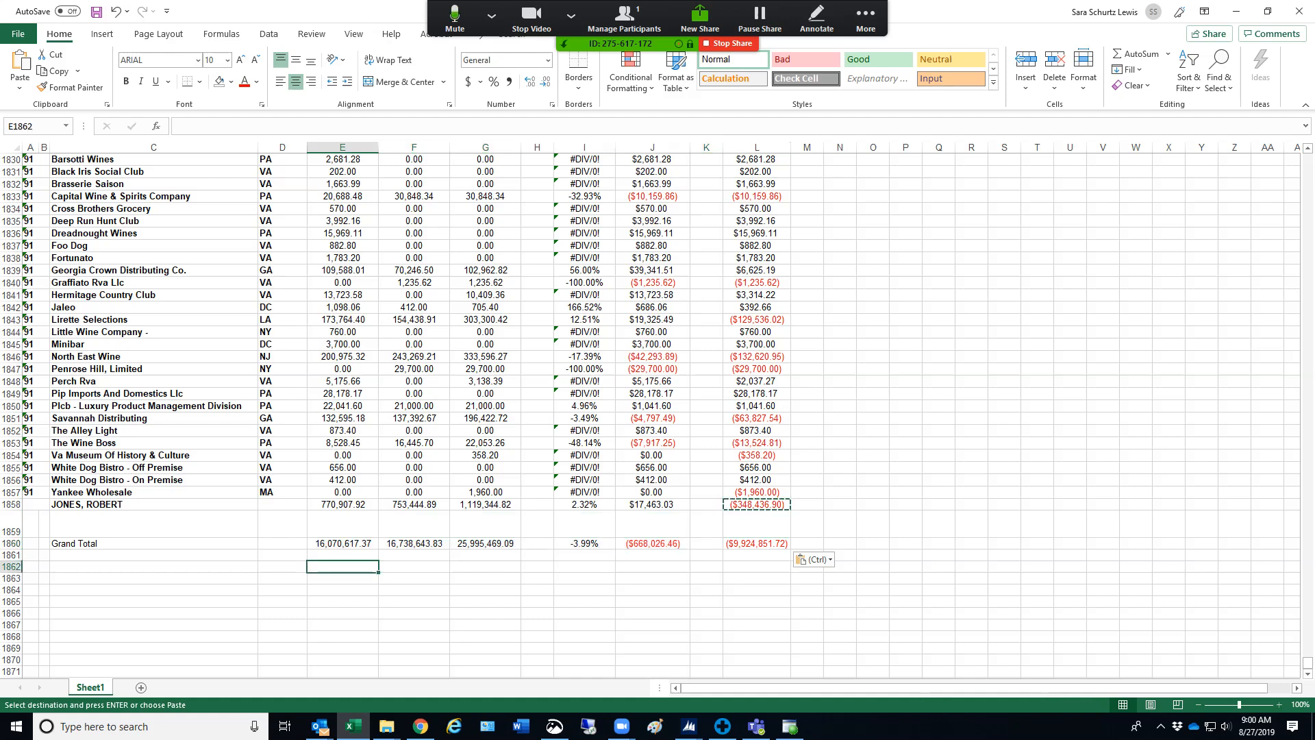
drag(342, 543, 485, 543)
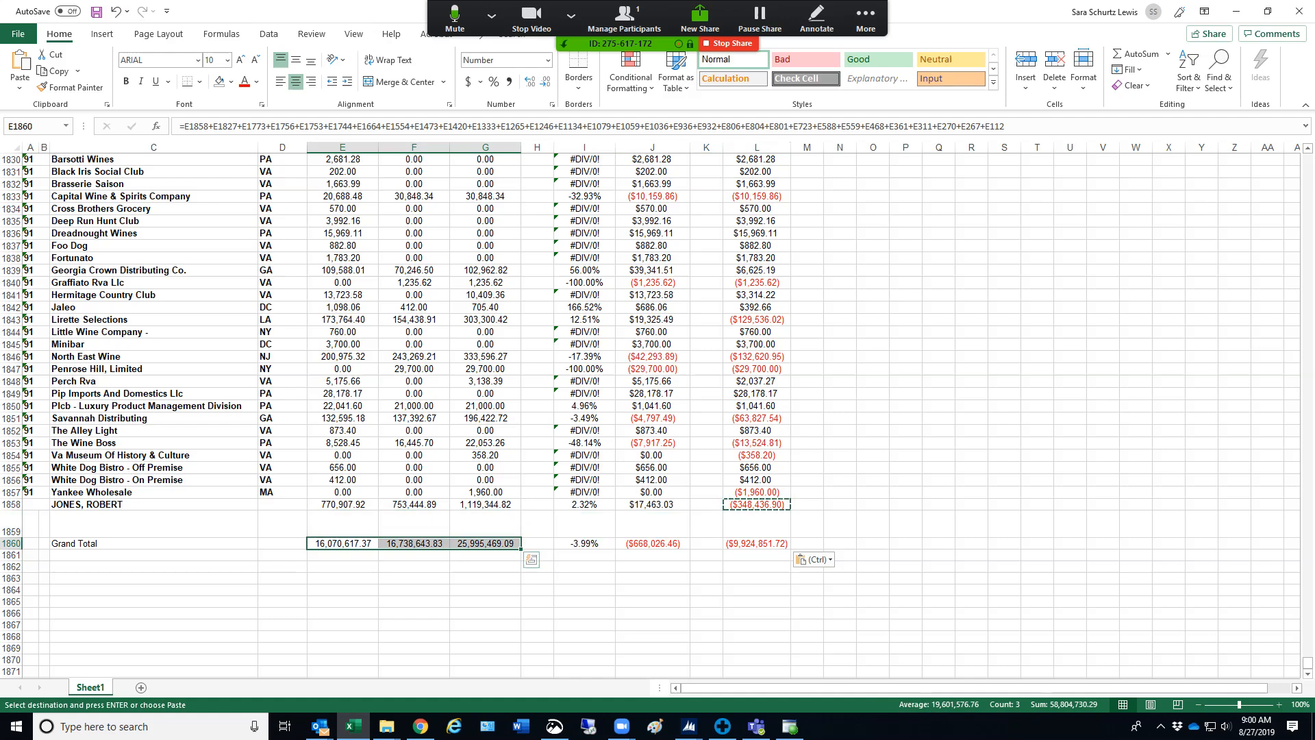
drag(28, 467, 343, 527)
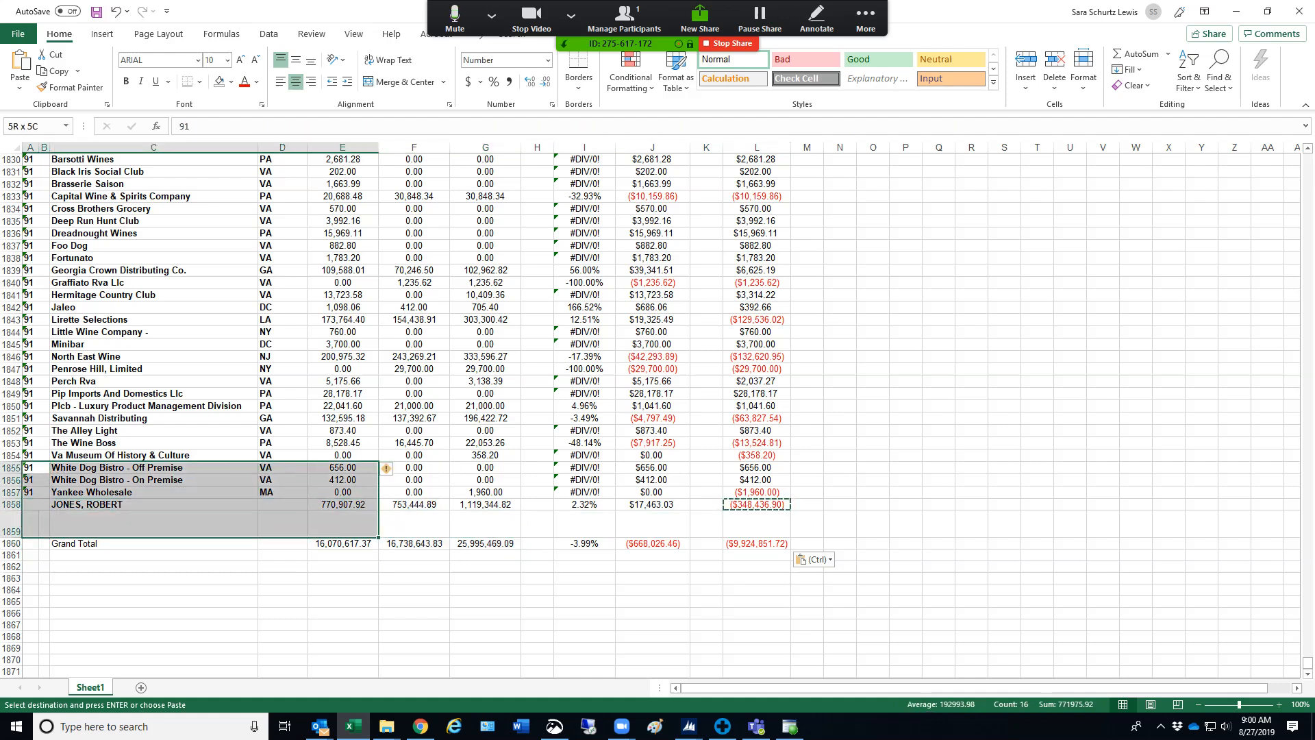
click(154, 505)
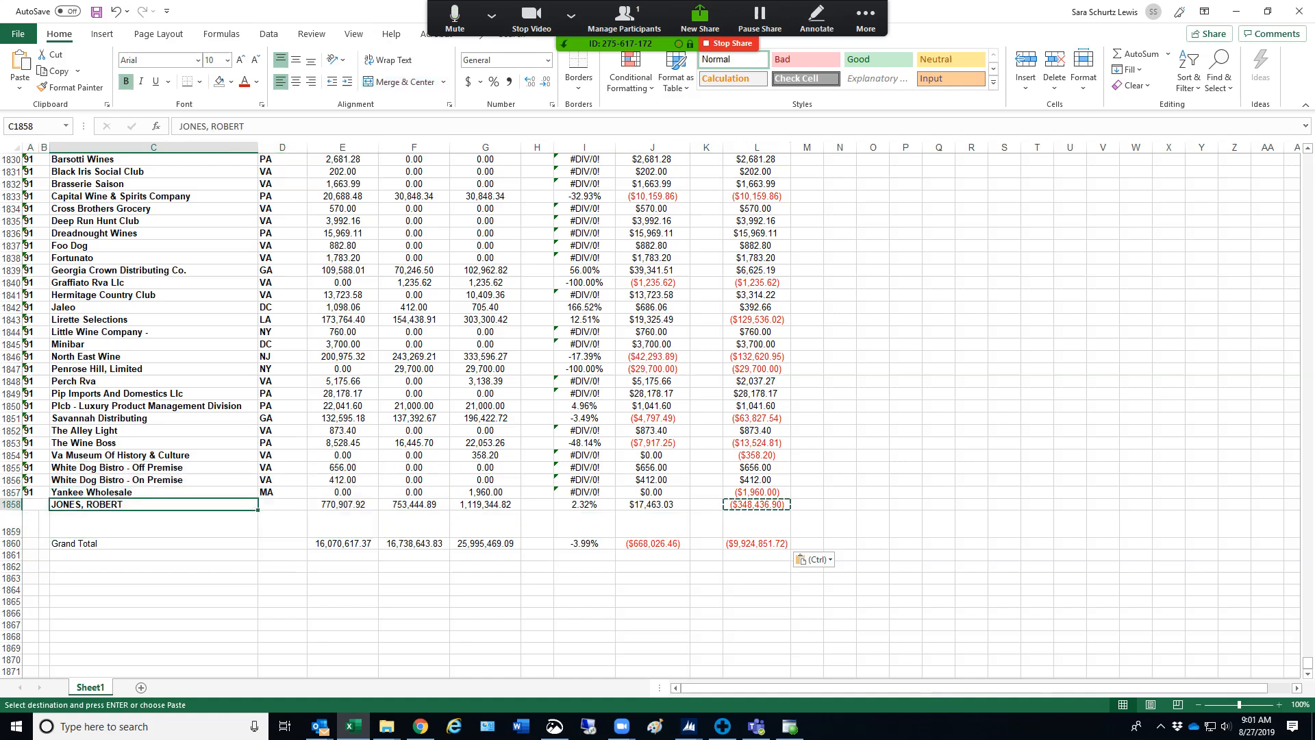
click(342, 543)
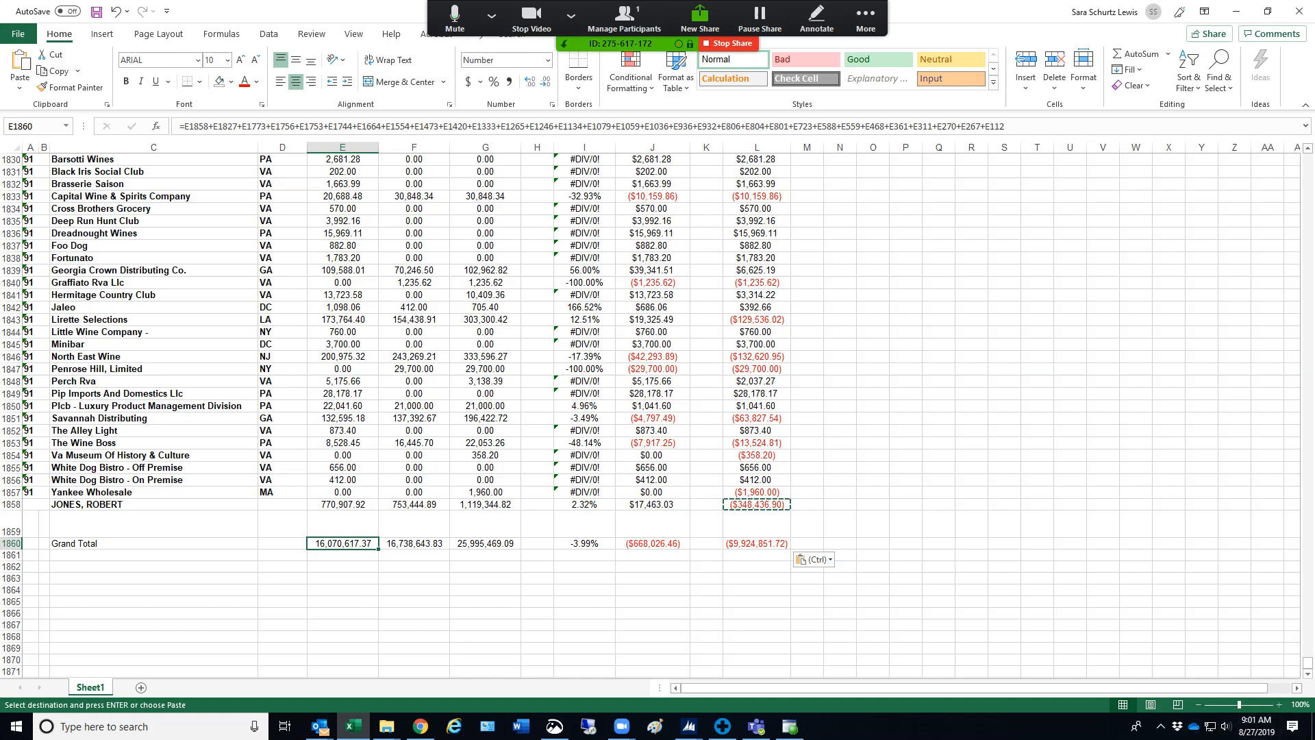
Return to the start of the report and set the sheet's page orientation to landscape
click(1102, 382)
drag(1307, 663, 1307, 159)
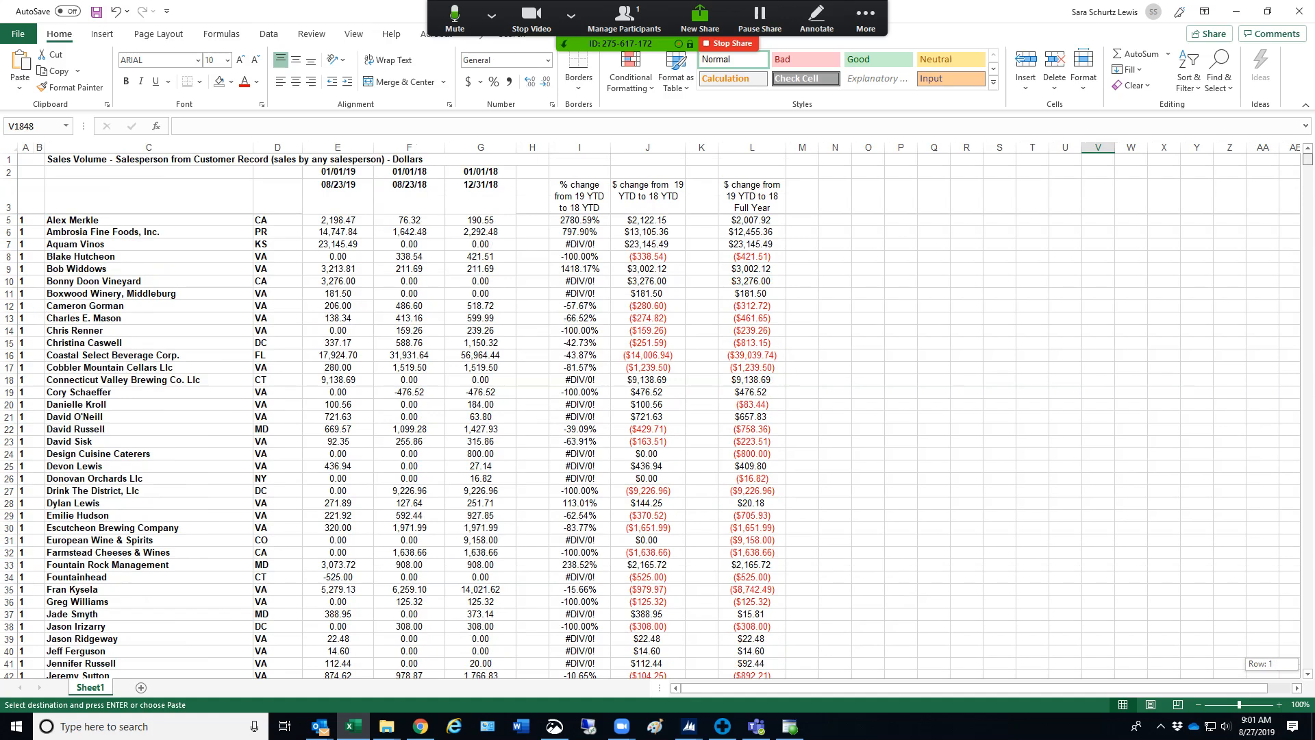
click(1032, 380)
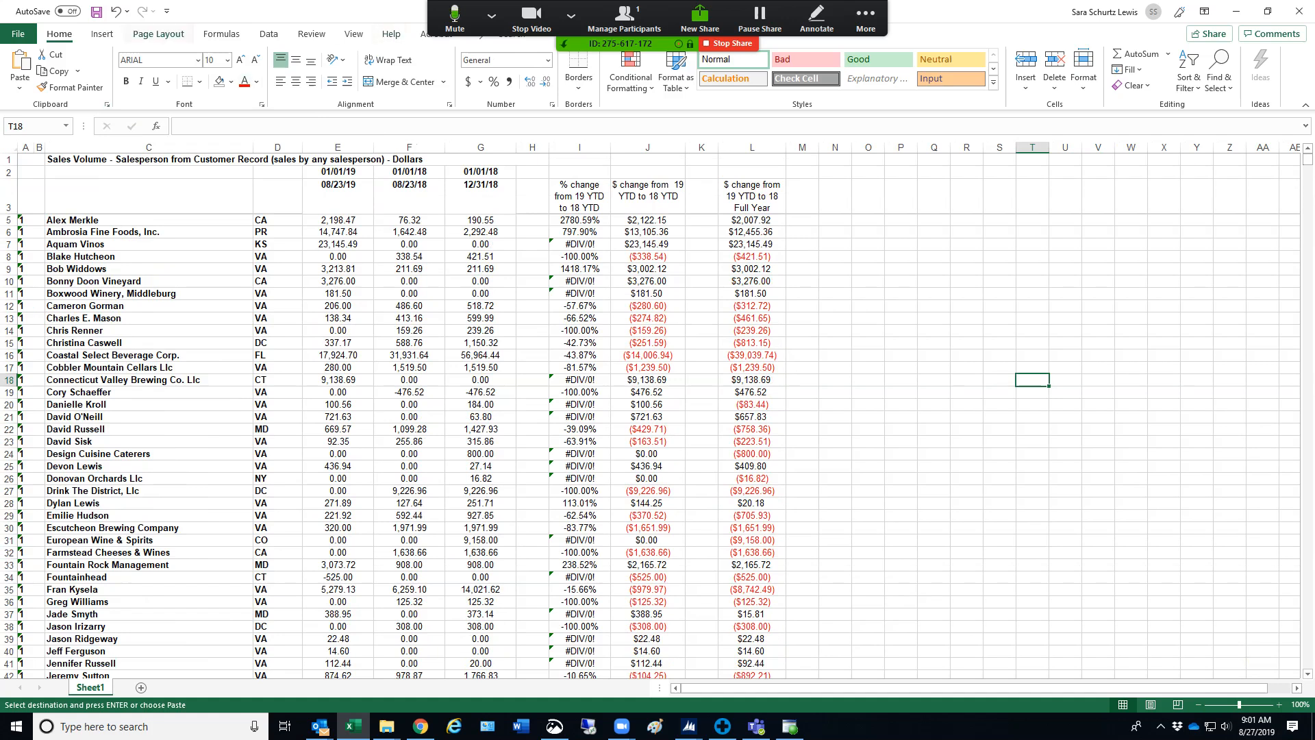
click(158, 33)
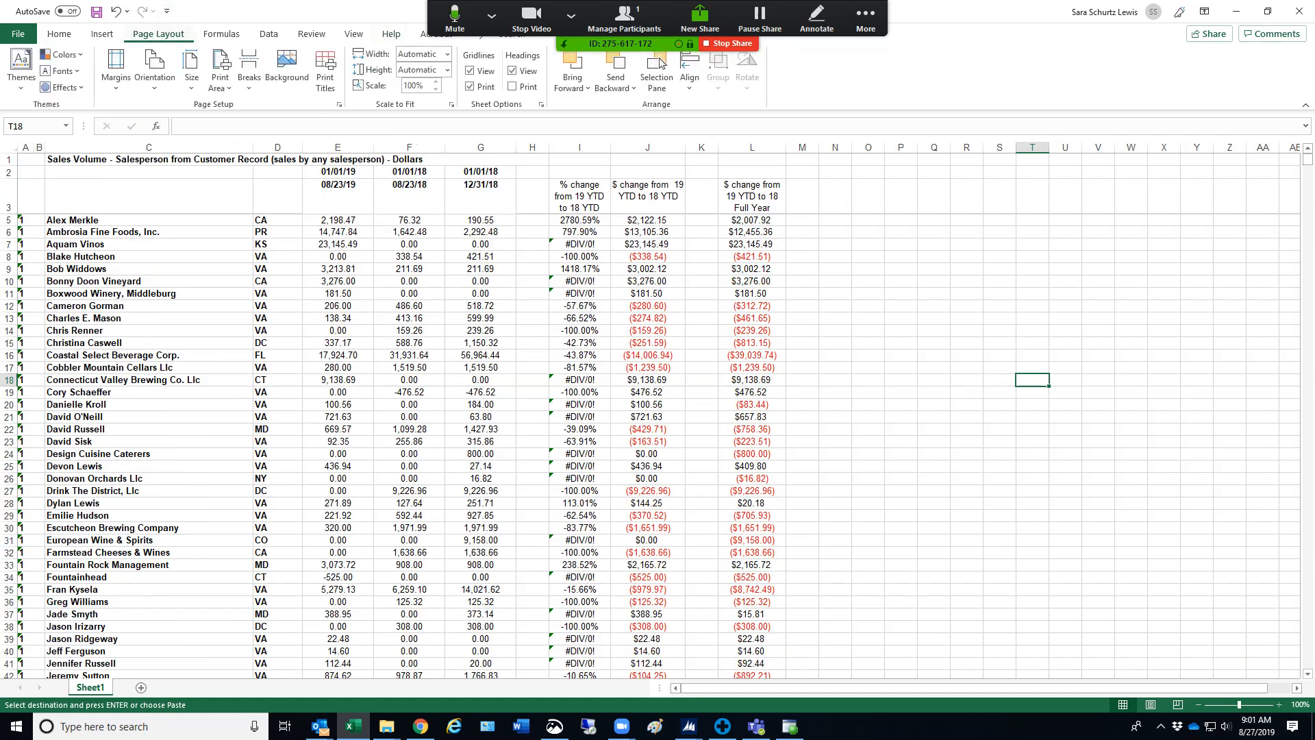
click(154, 69)
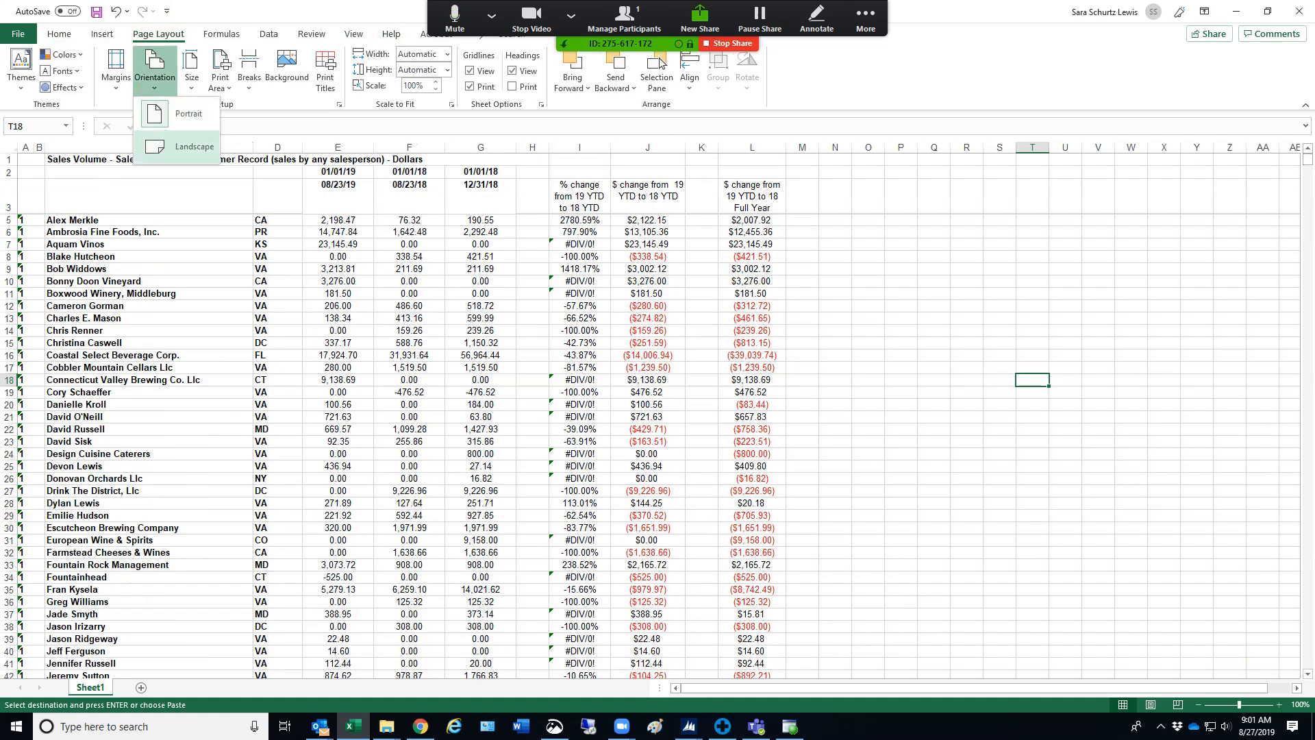
click(193, 145)
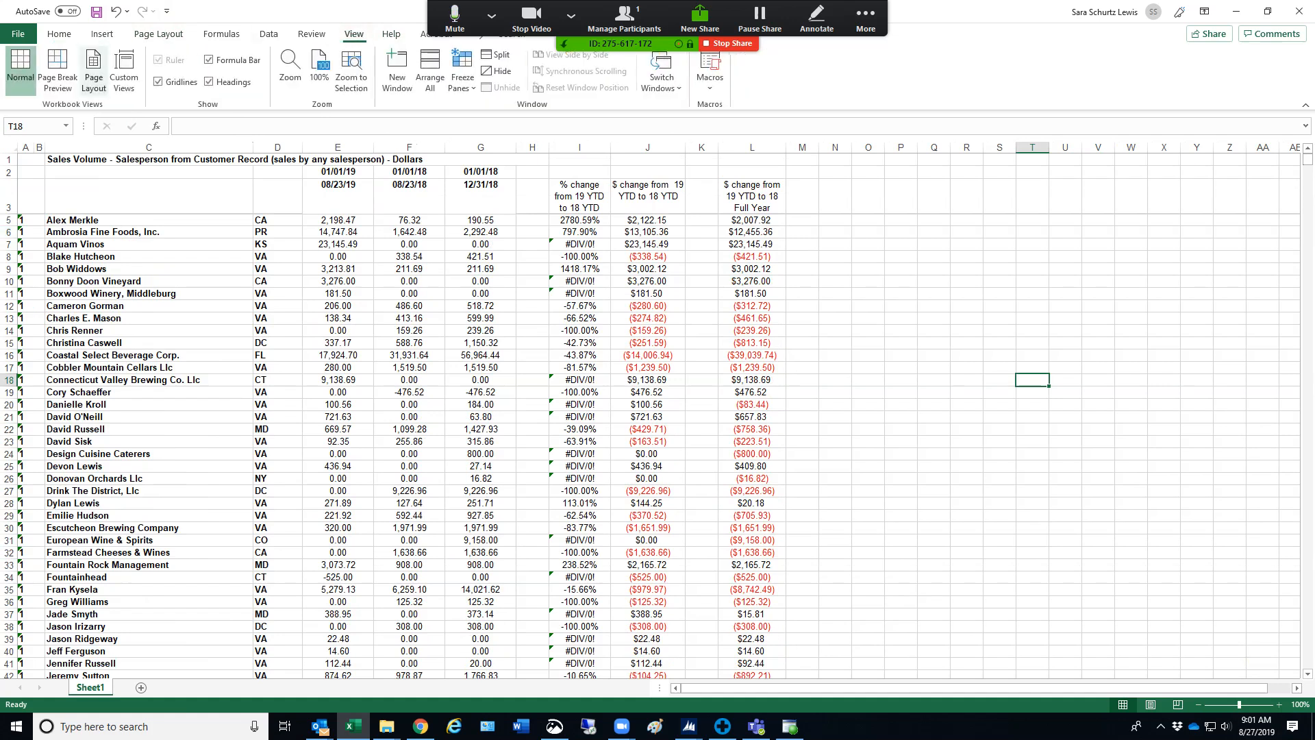
In page break preview, raise the print scale to 120% and move the vertical page break out past column L
click(58, 69)
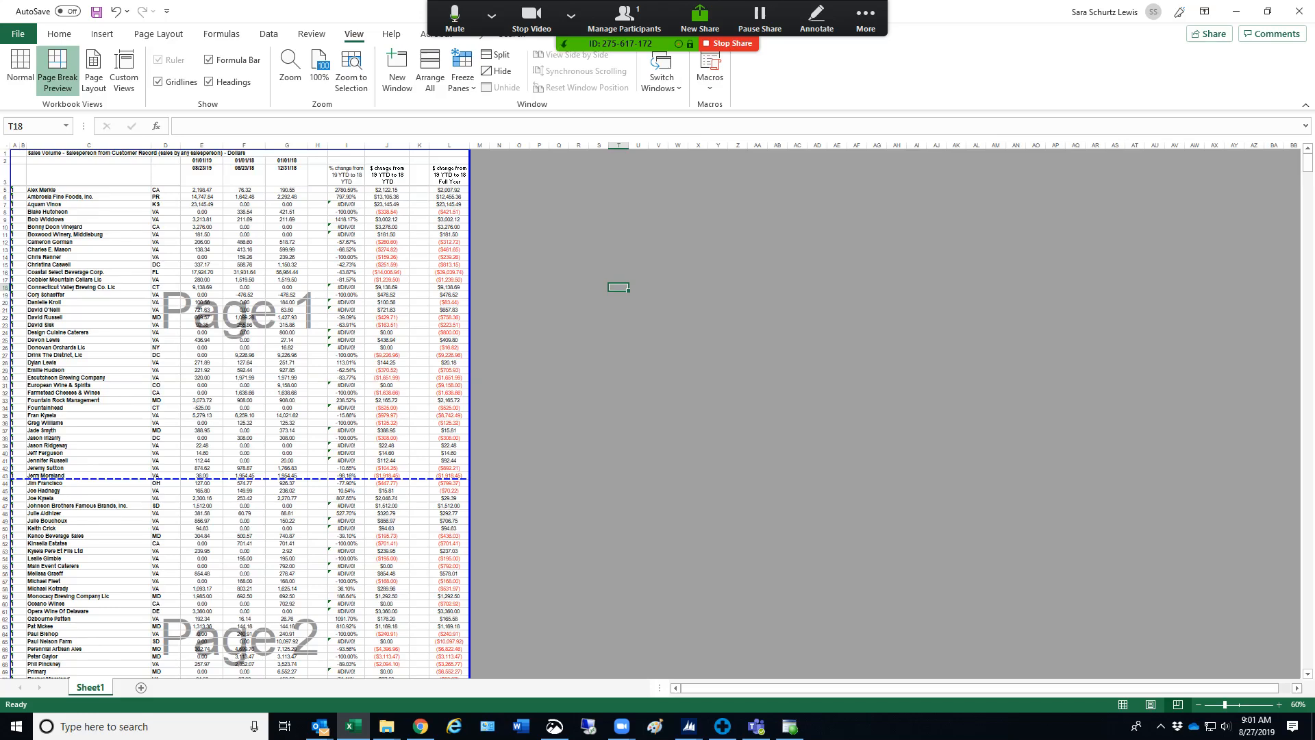
mouse_move(470, 342)
mouse_down()
mouse_move(410, 342)
mouse_move(470, 342)
mouse_up()
click(159, 34)
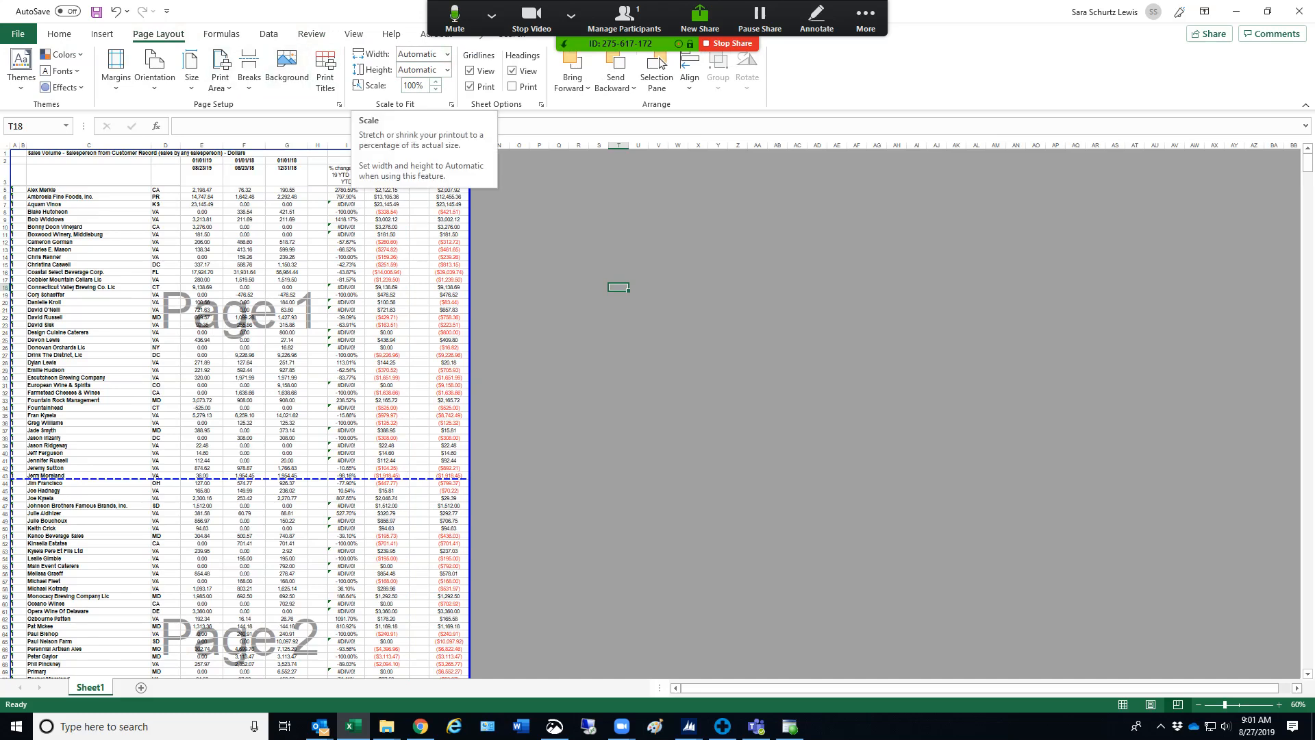
click(436, 81)
click(436, 81)
click(435, 81)
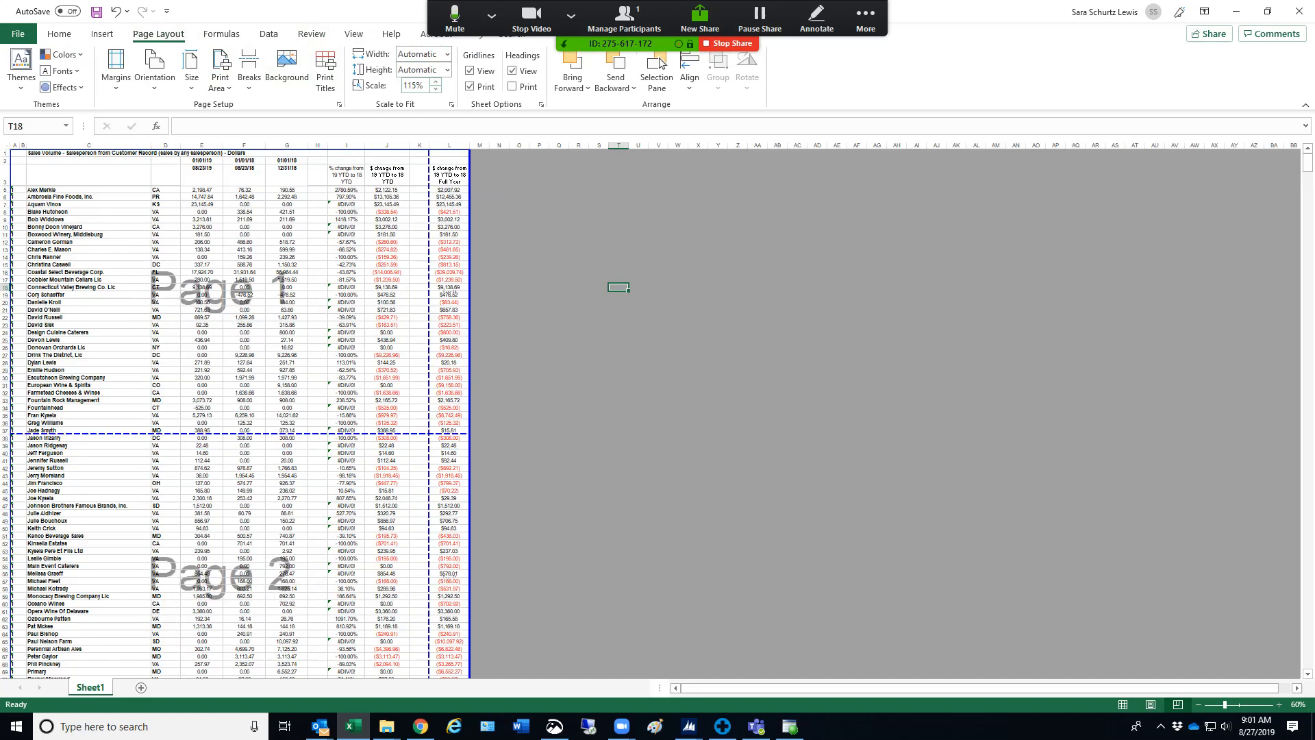
click(435, 81)
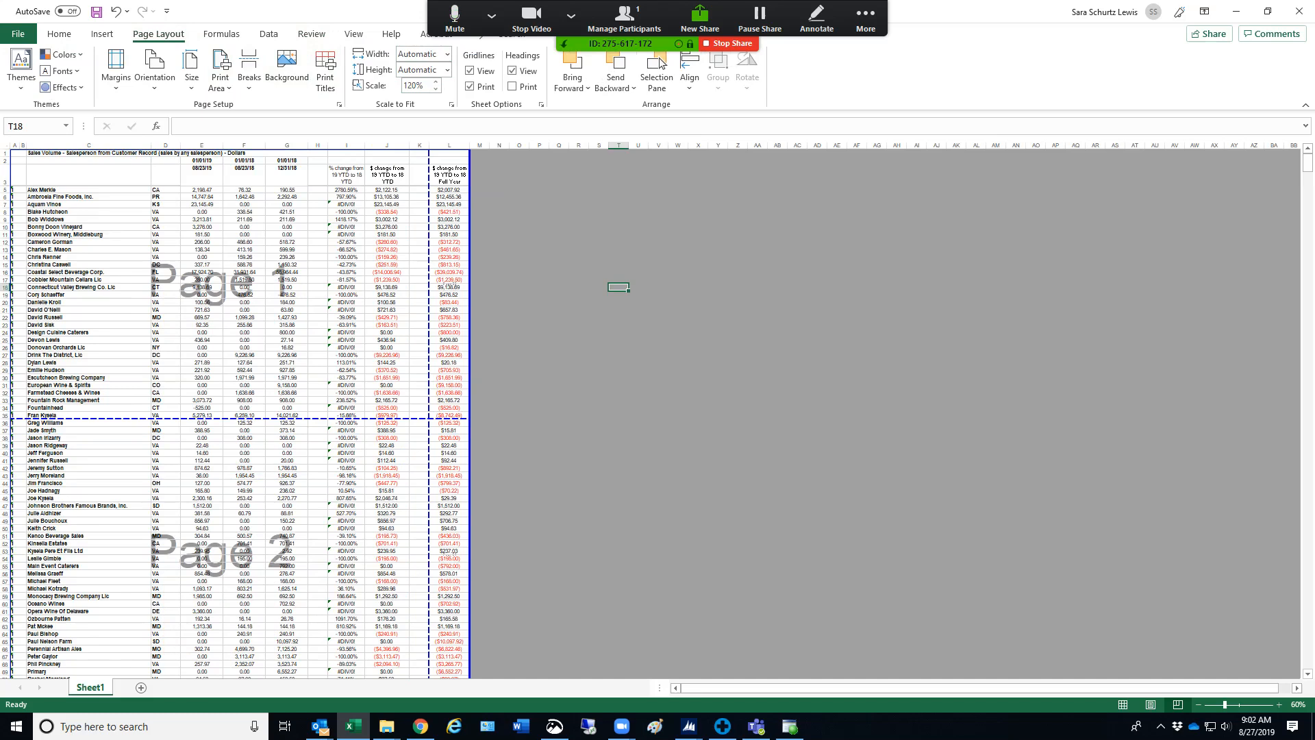
drag(429, 329, 470, 328)
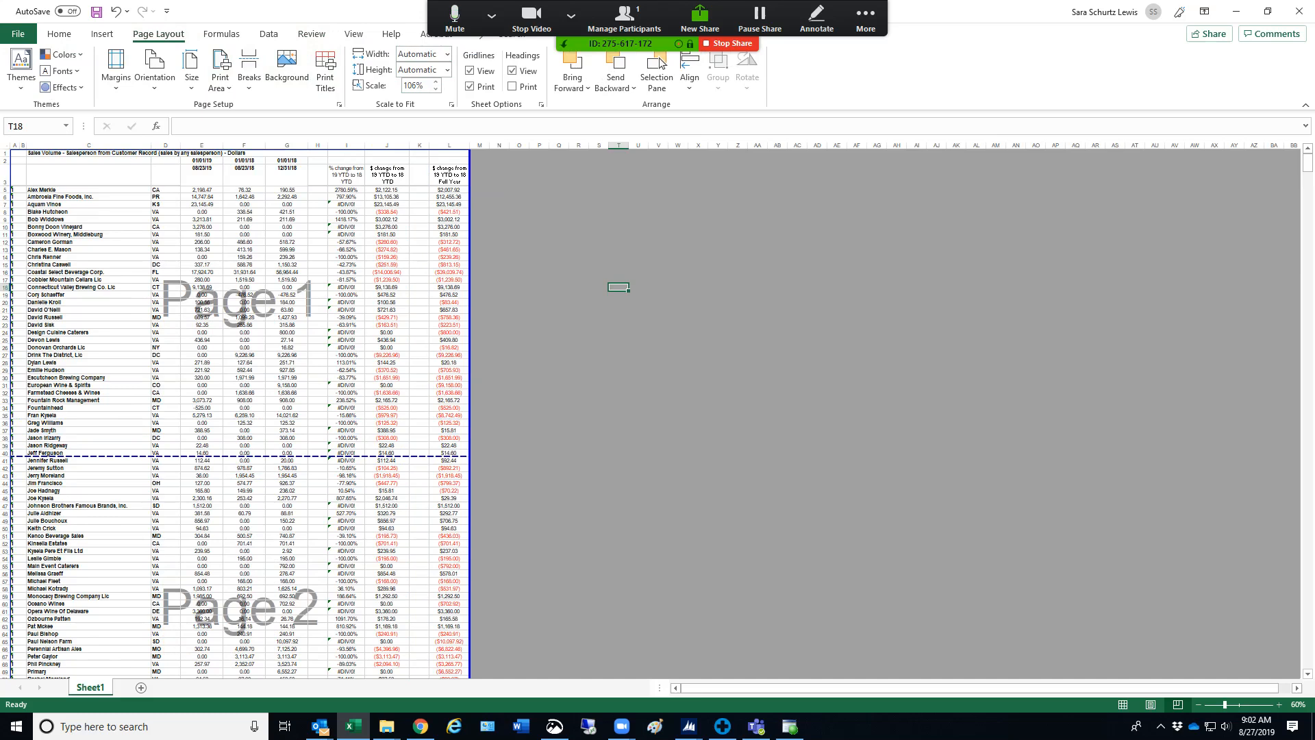
Try print scales of 100%, 115% and 110% against the page breaks
click(435, 89)
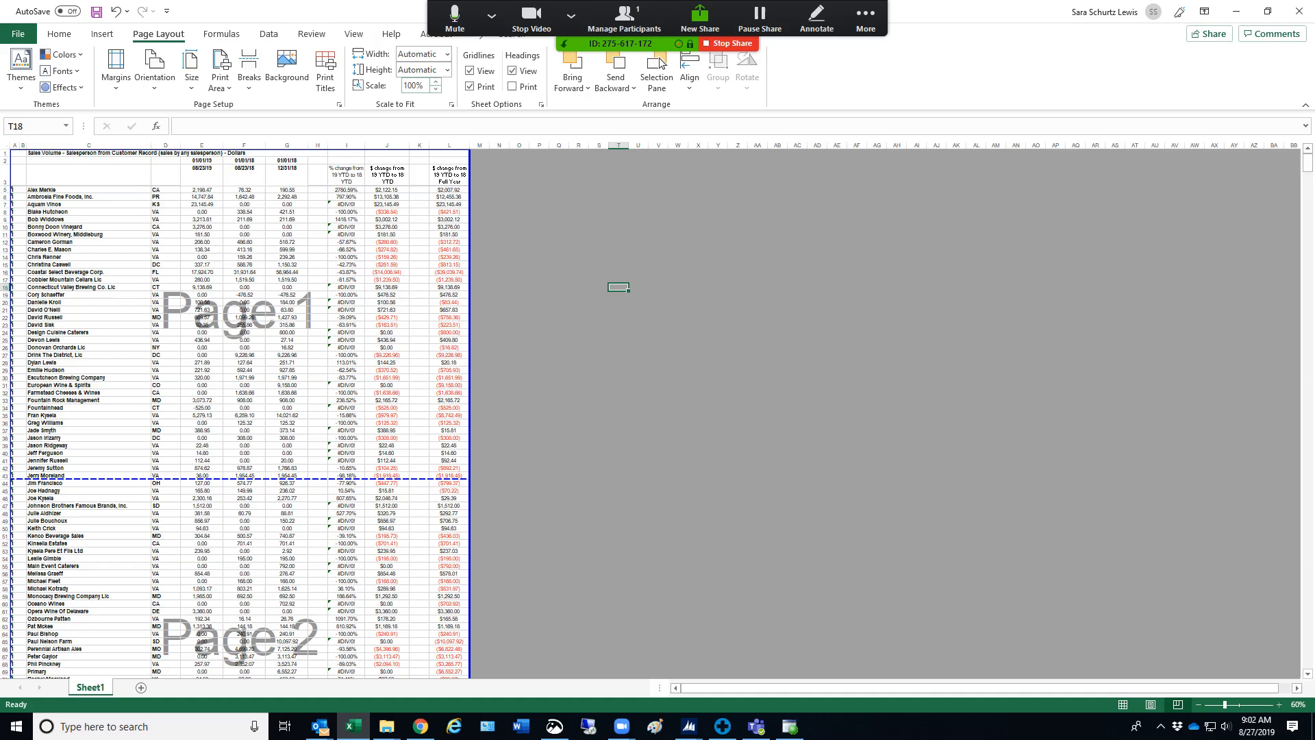
click(436, 82)
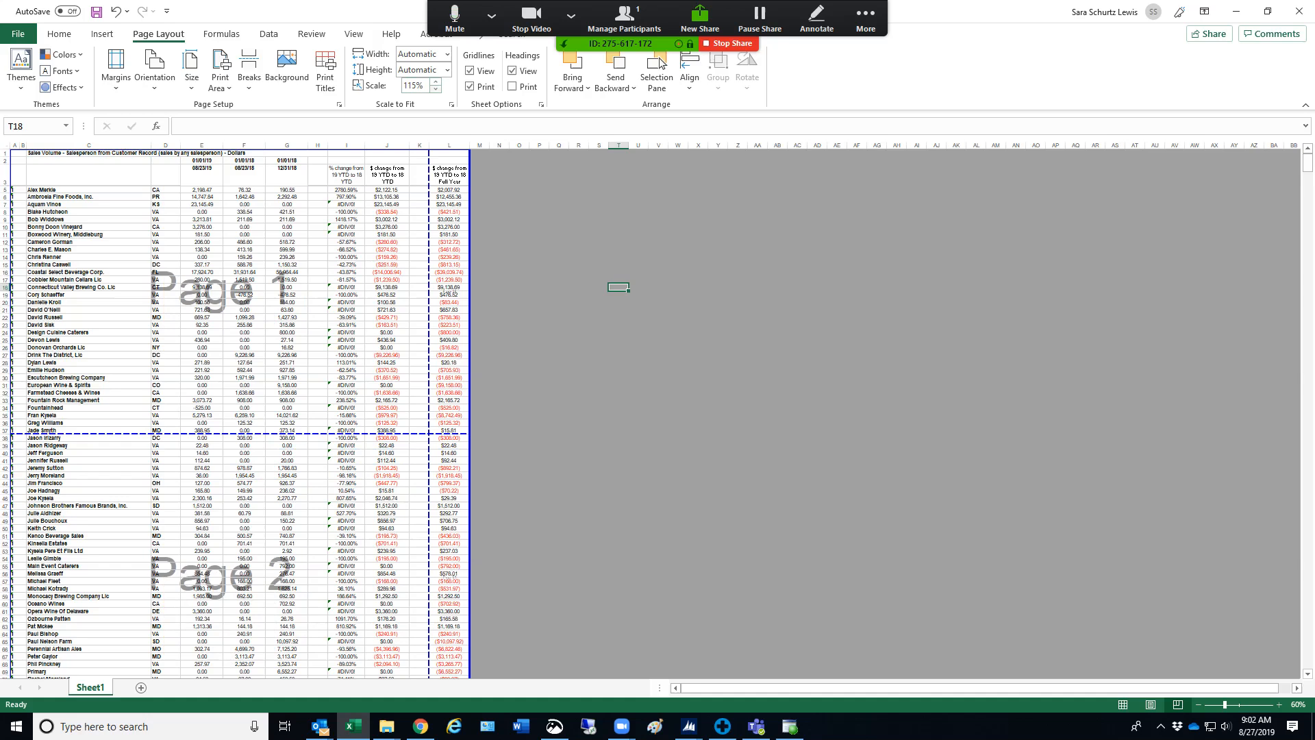
click(436, 90)
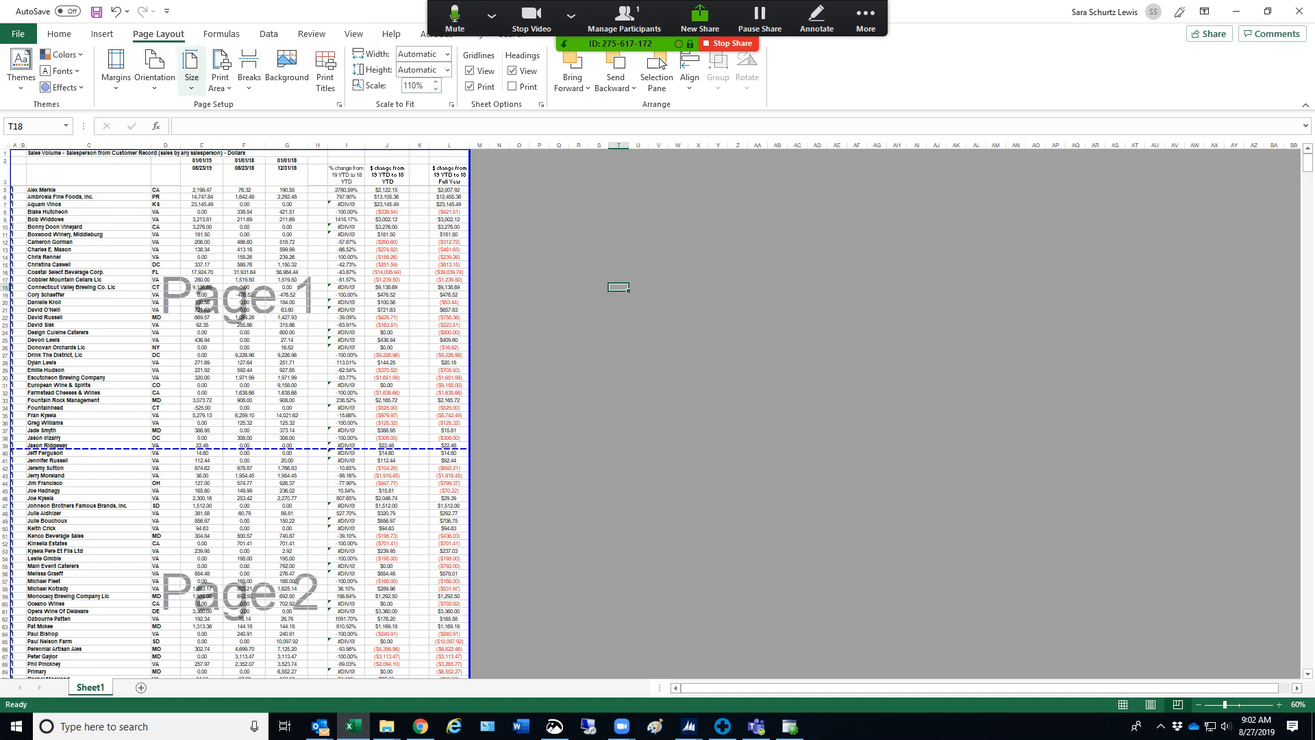
Set the paper size to Letter and the print scale to 85%, and return to the normal worksheet view
click(192, 71)
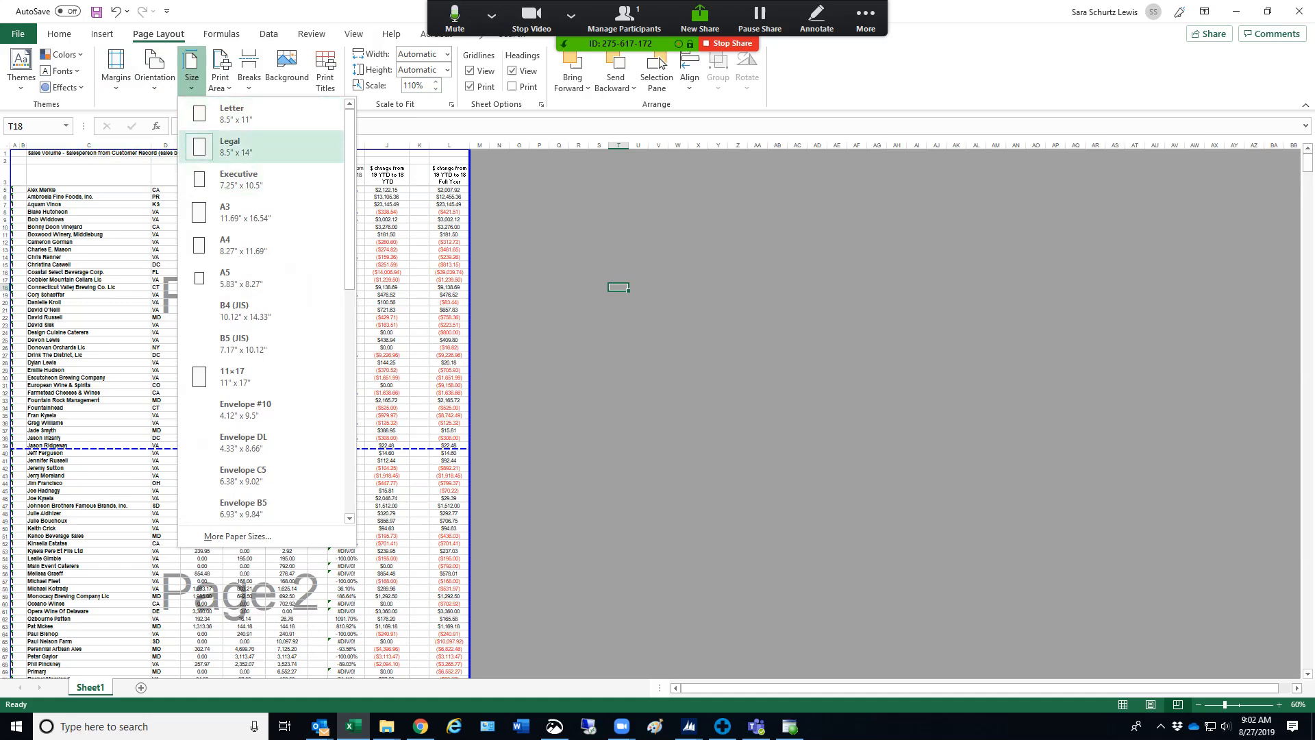
click(260, 114)
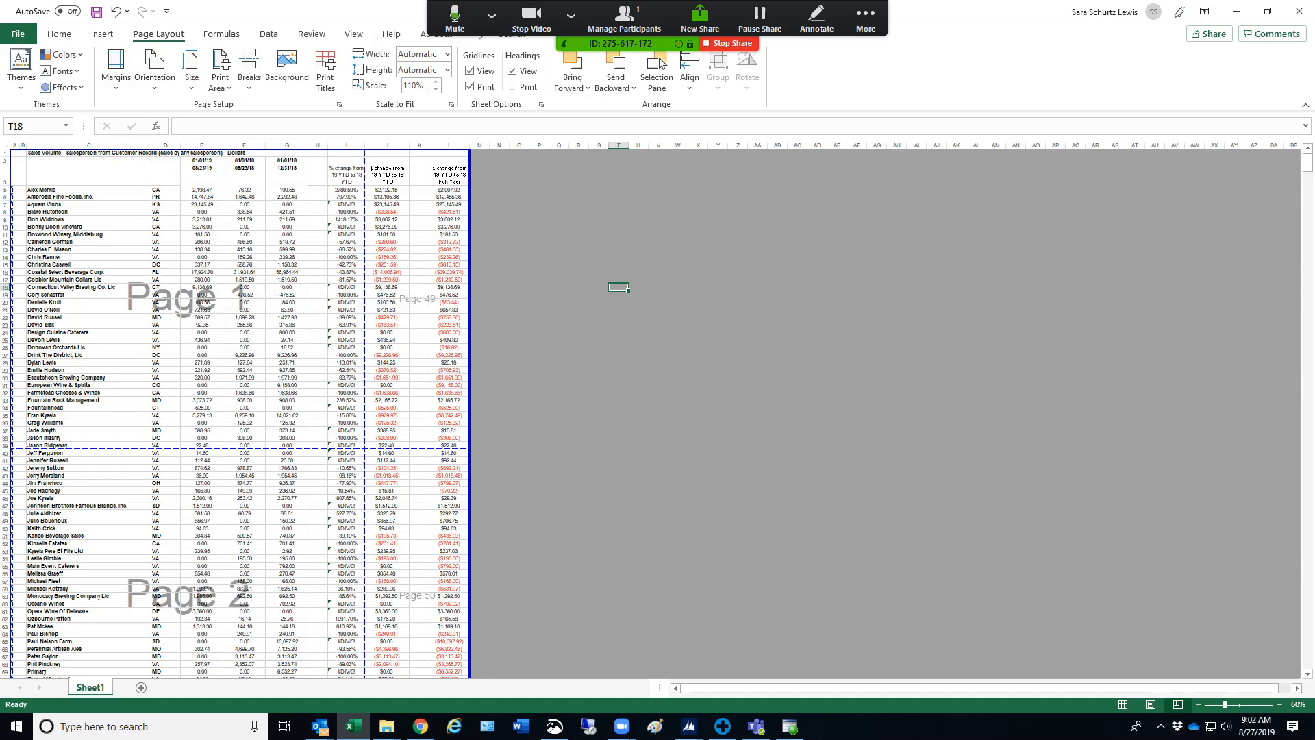
click(435, 90)
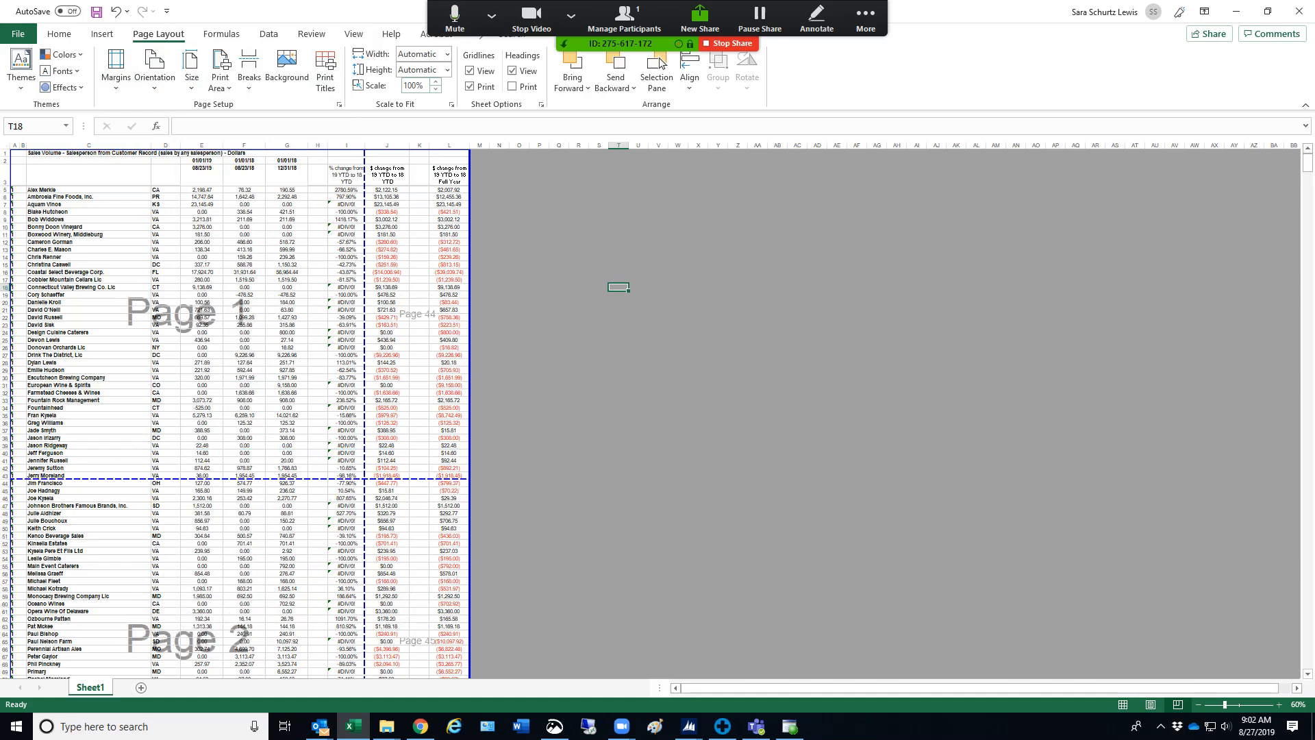
click(435, 89)
click(436, 90)
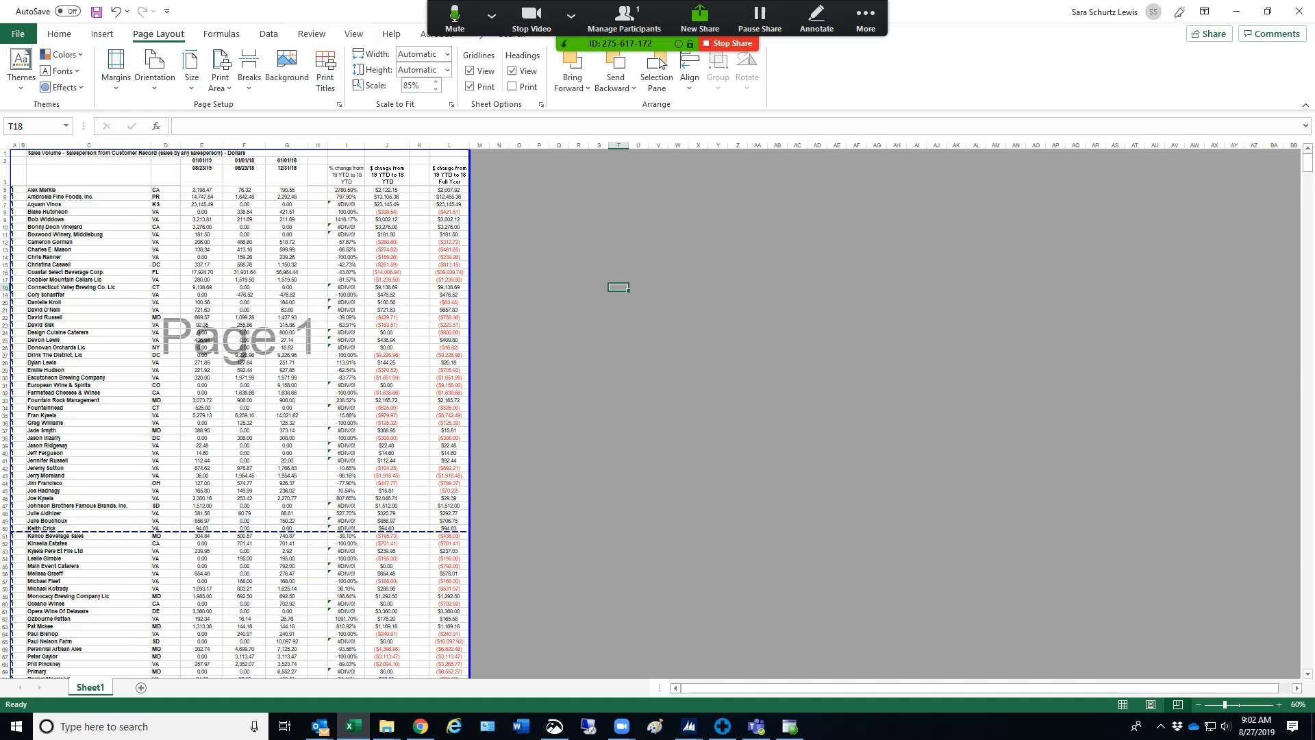
click(353, 34)
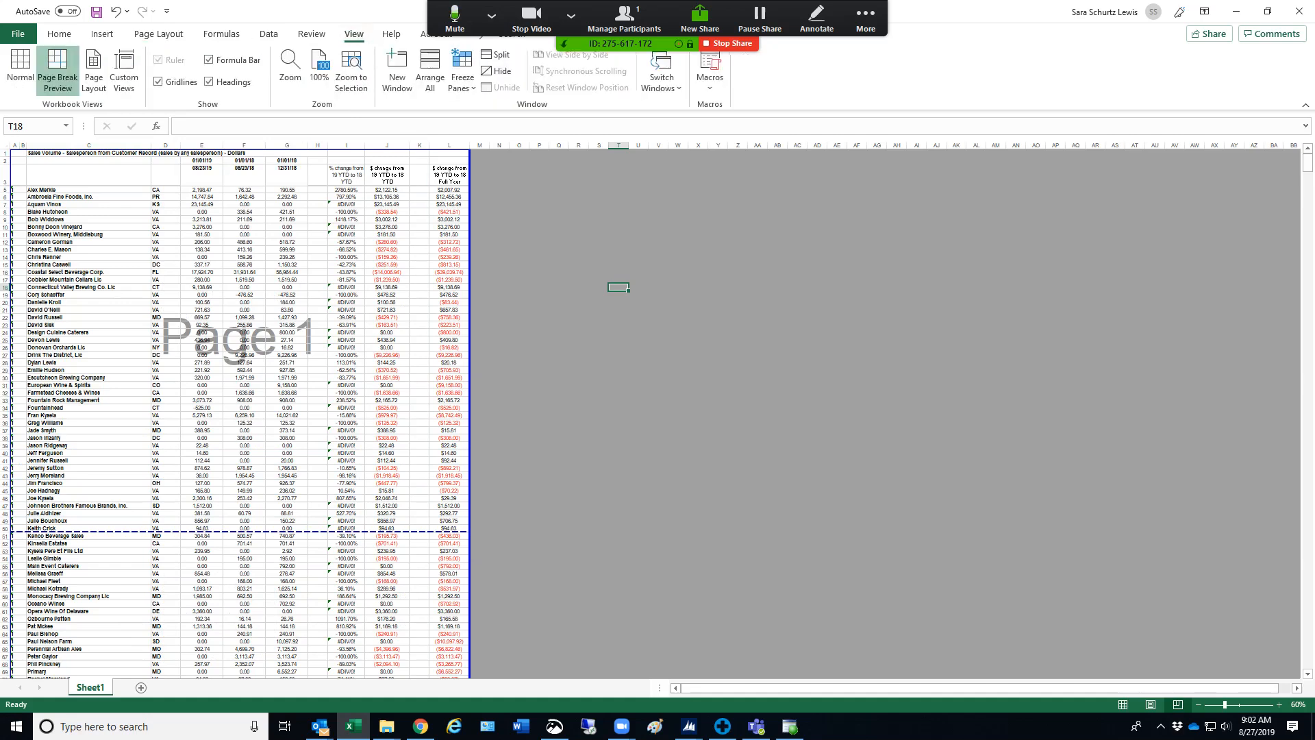
click(20, 67)
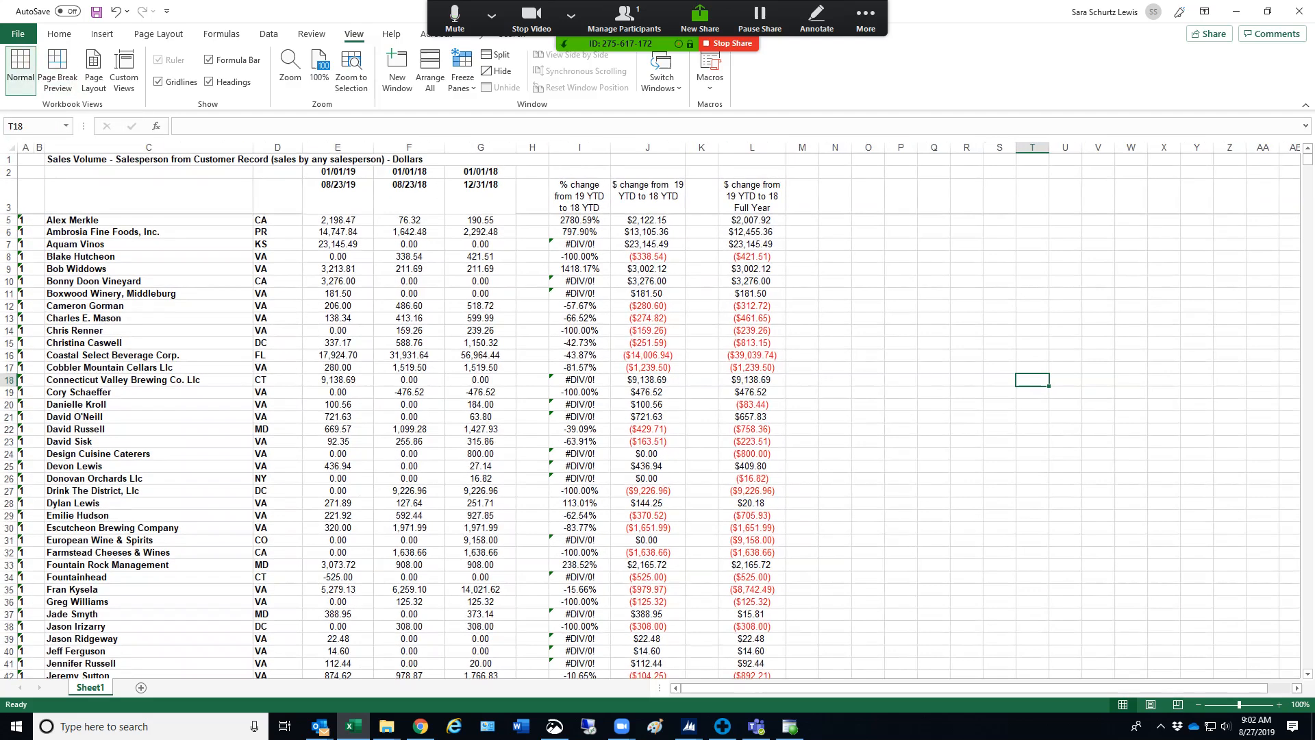
Set rows 1 through 4 to repeat at the top of every printed page
click(158, 33)
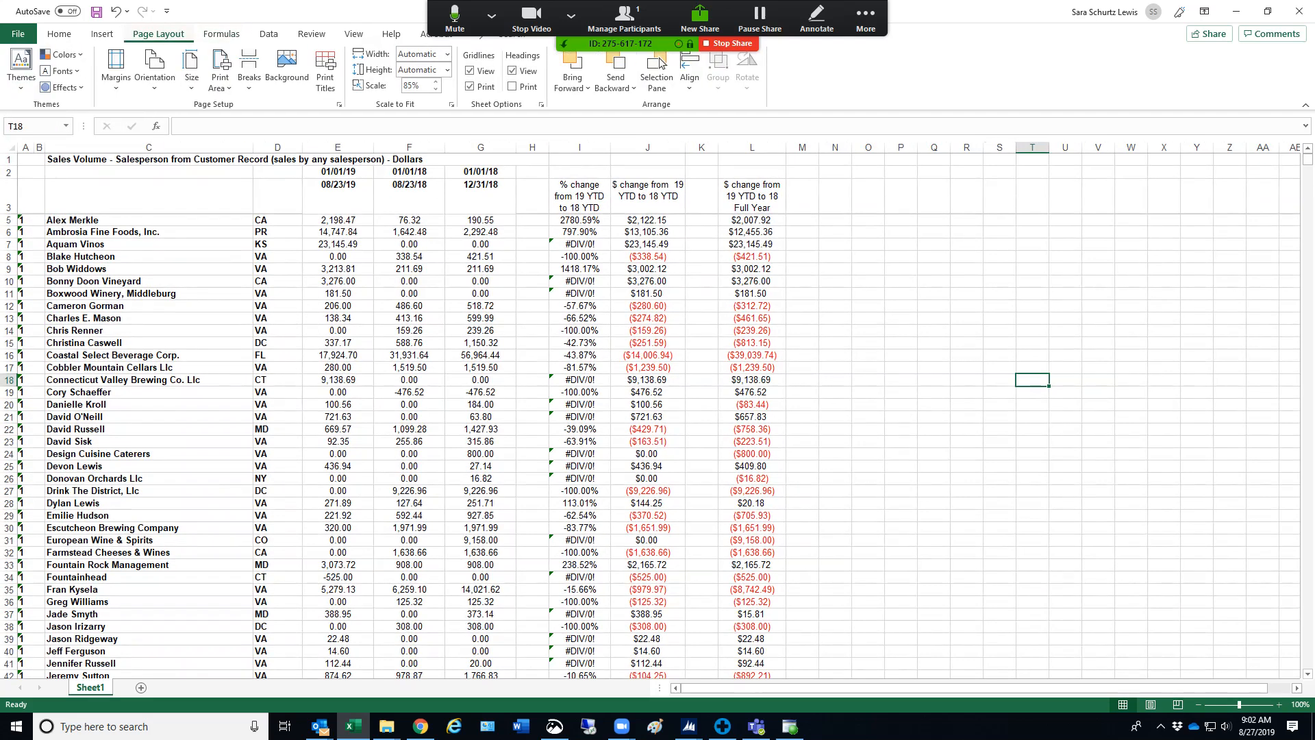
click(338, 104)
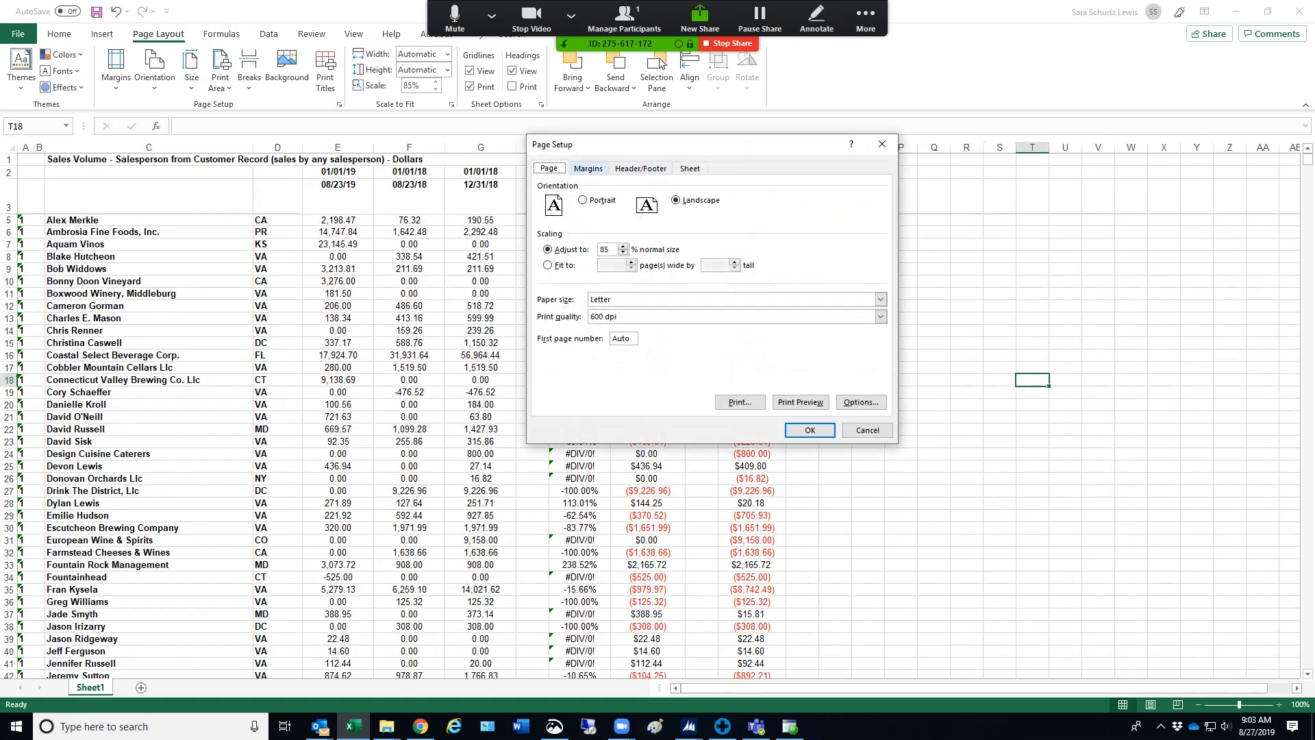
click(588, 168)
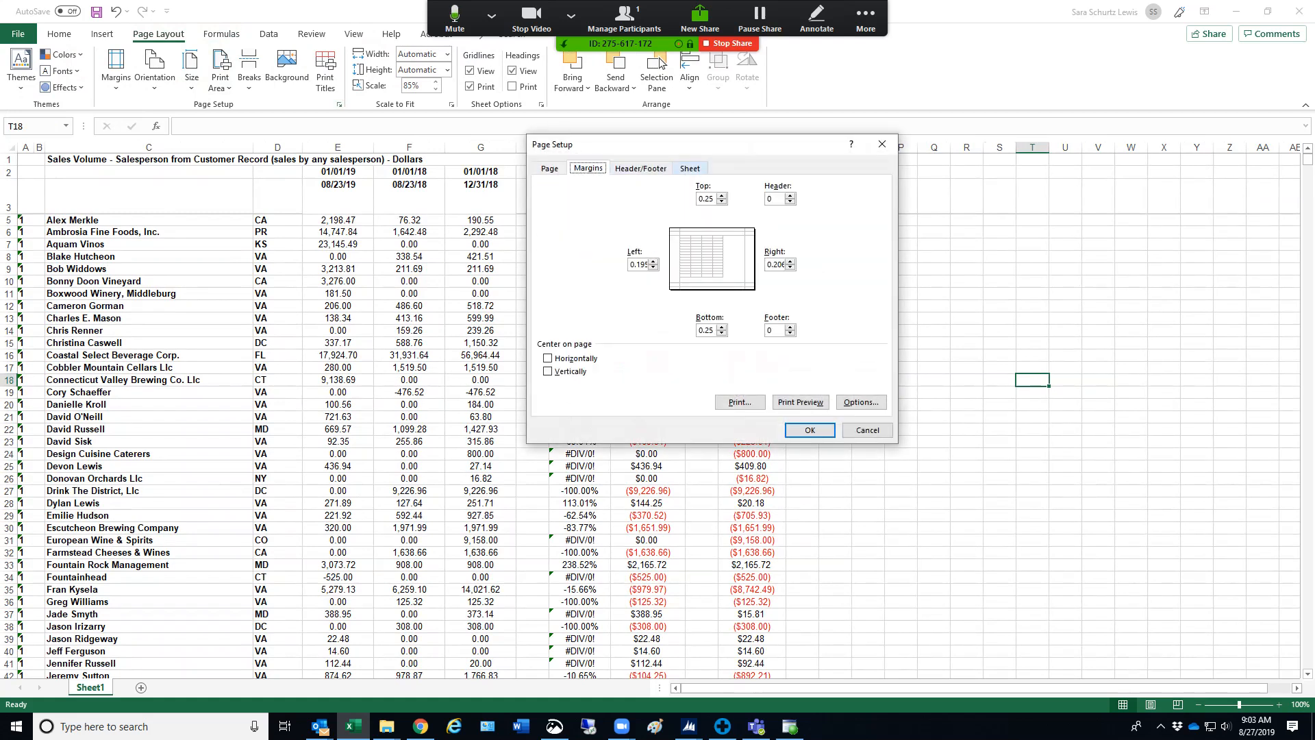
click(690, 167)
click(879, 217)
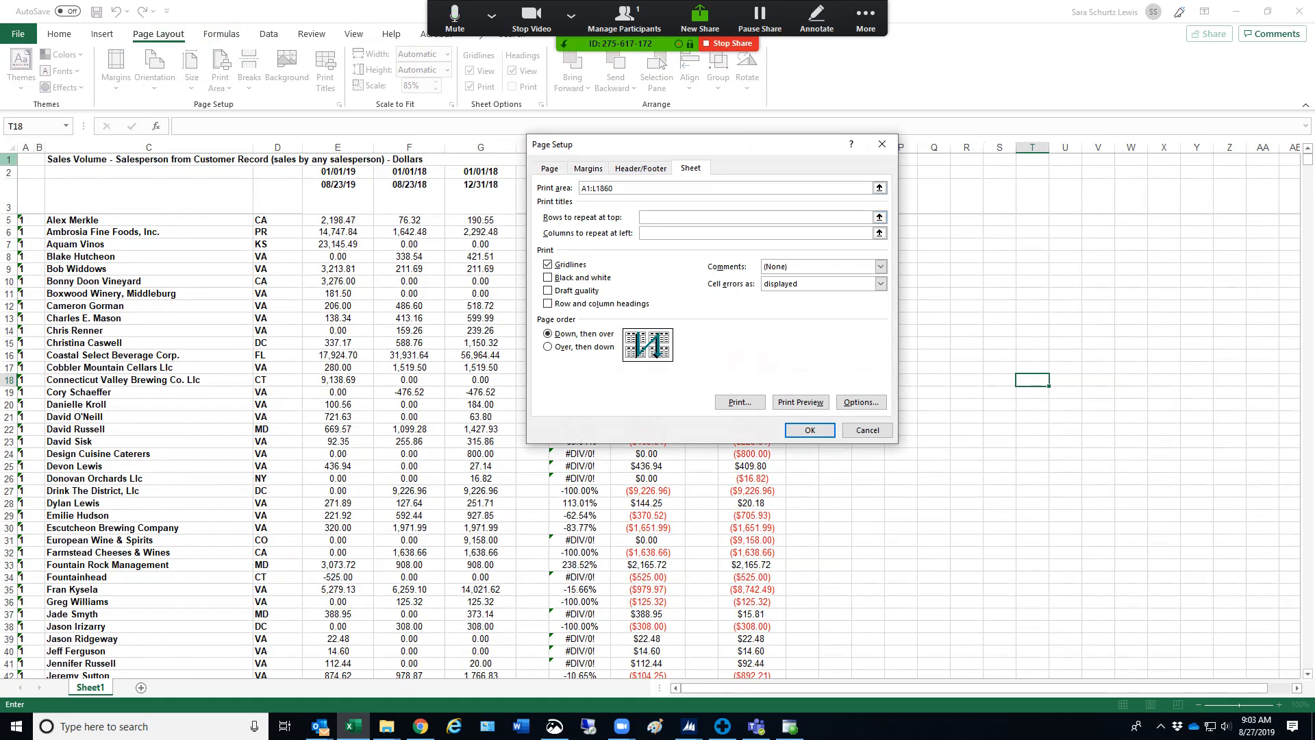
drag(8, 159, 10, 215)
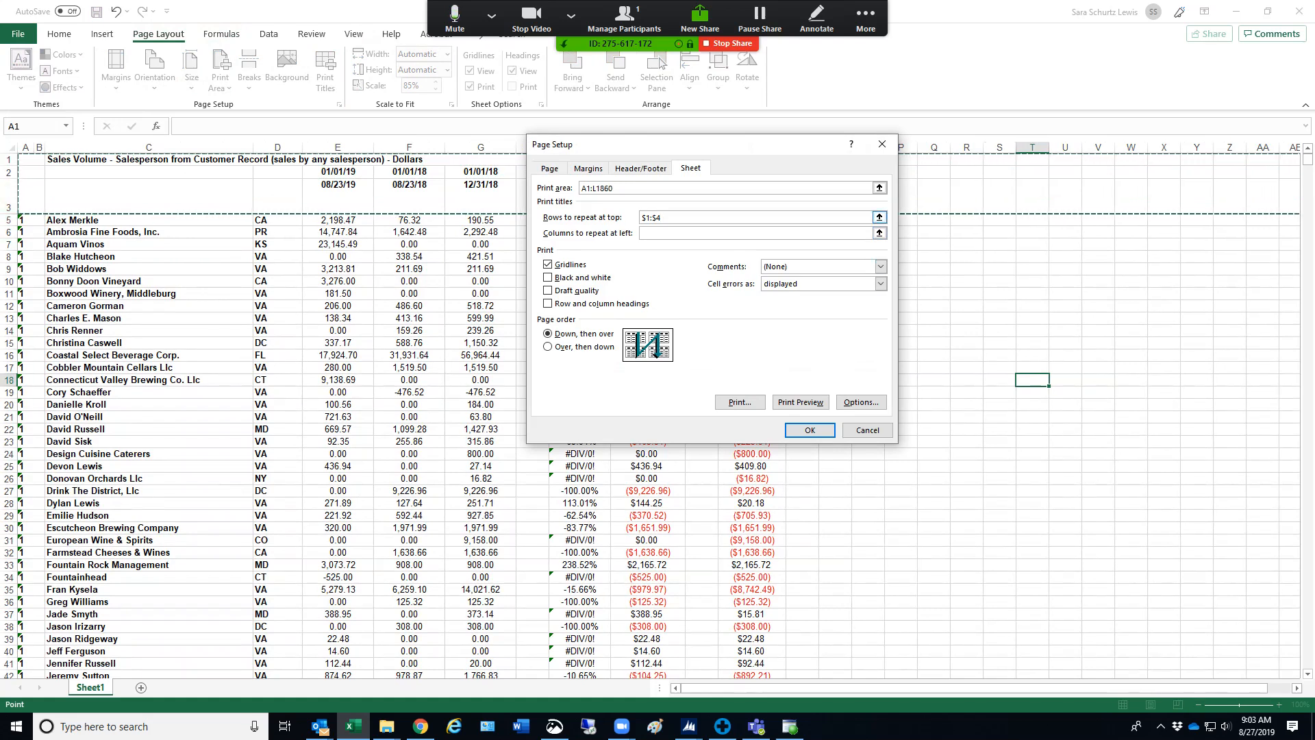
key(Return)
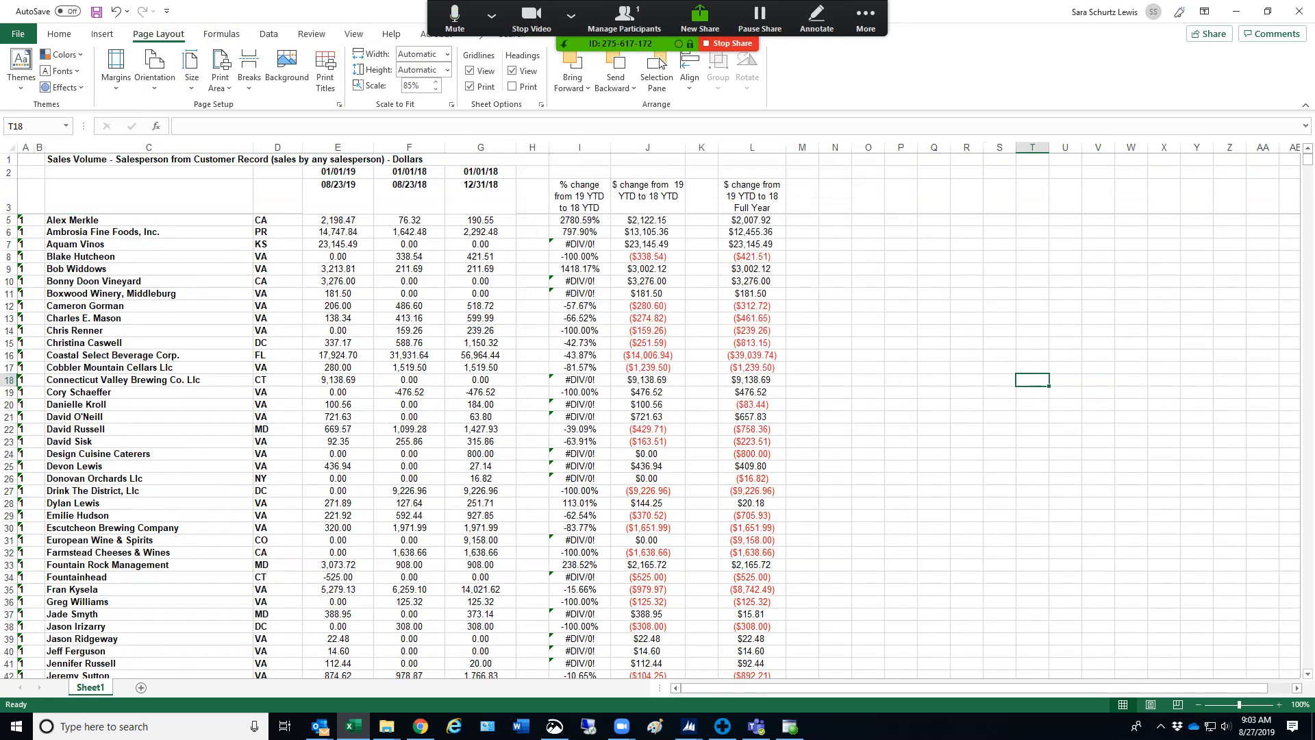
Check the repeated header rows and the Grand Total row in the print preview, from the first pages to the last, and return to the worksheet
click(18, 33)
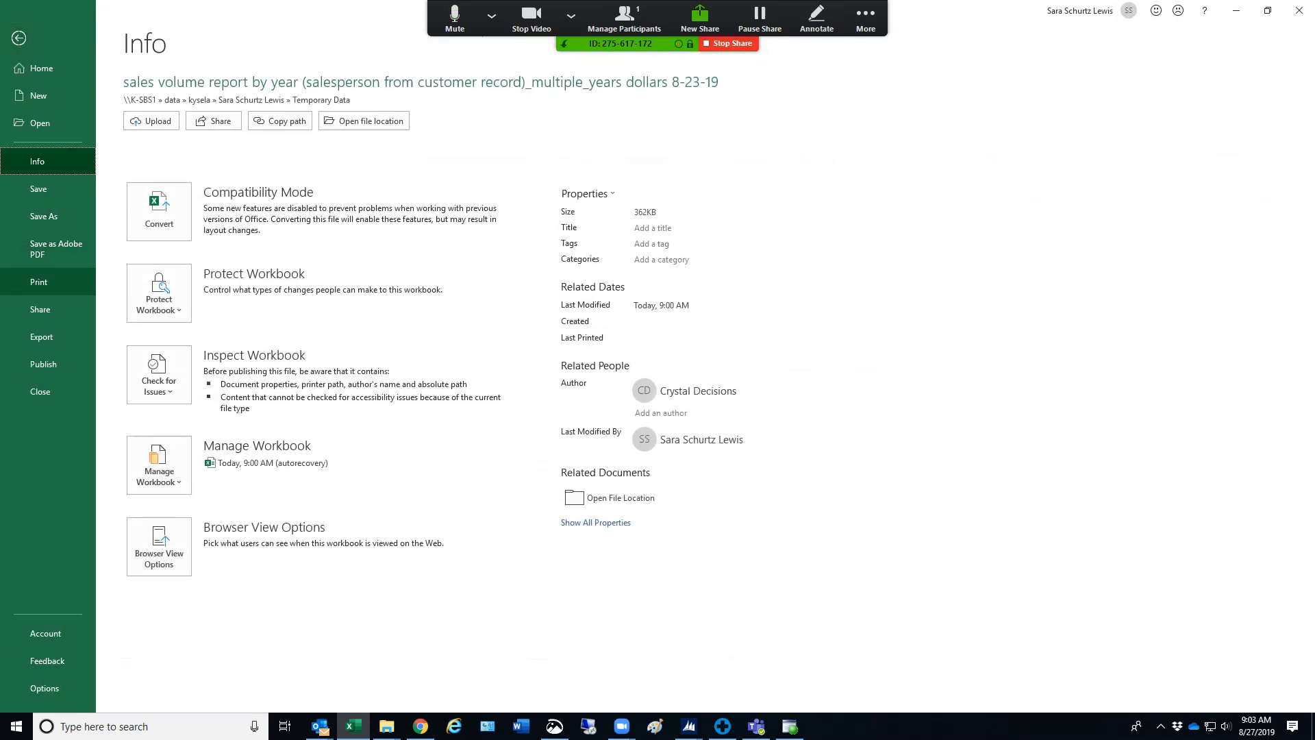
click(38, 282)
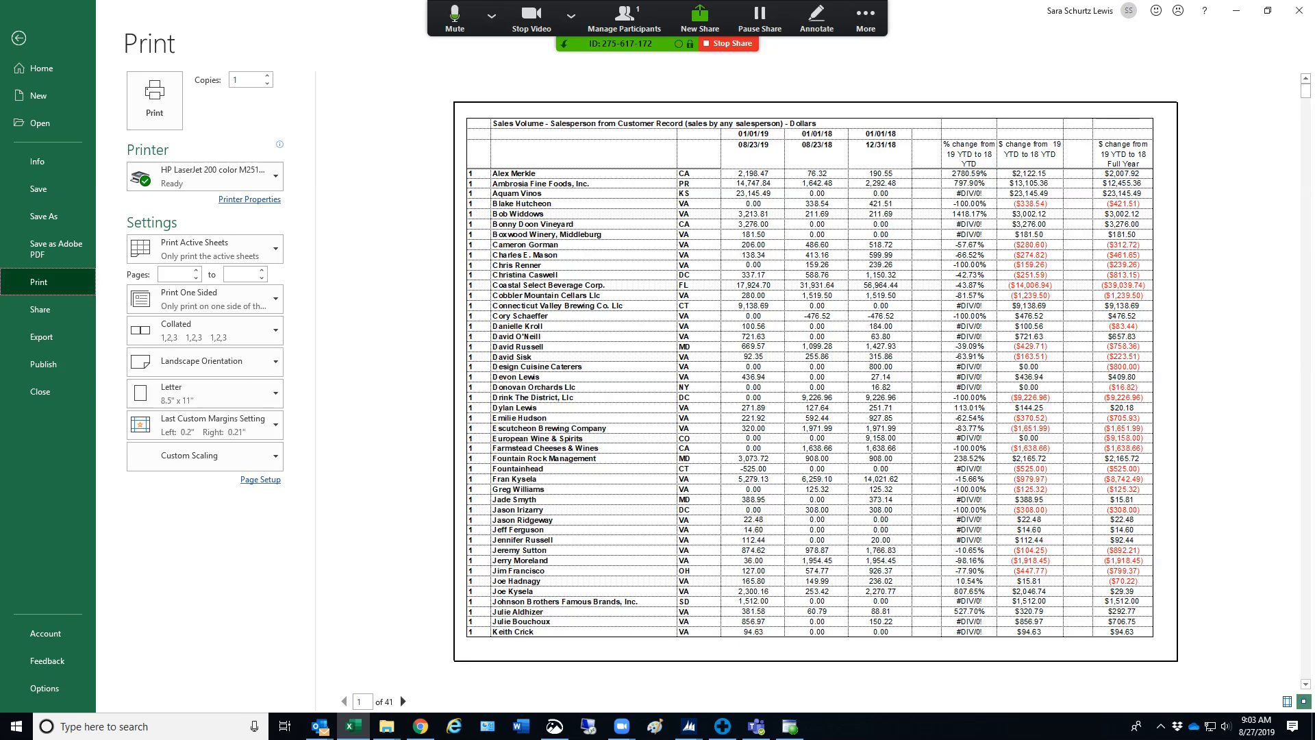
click(403, 701)
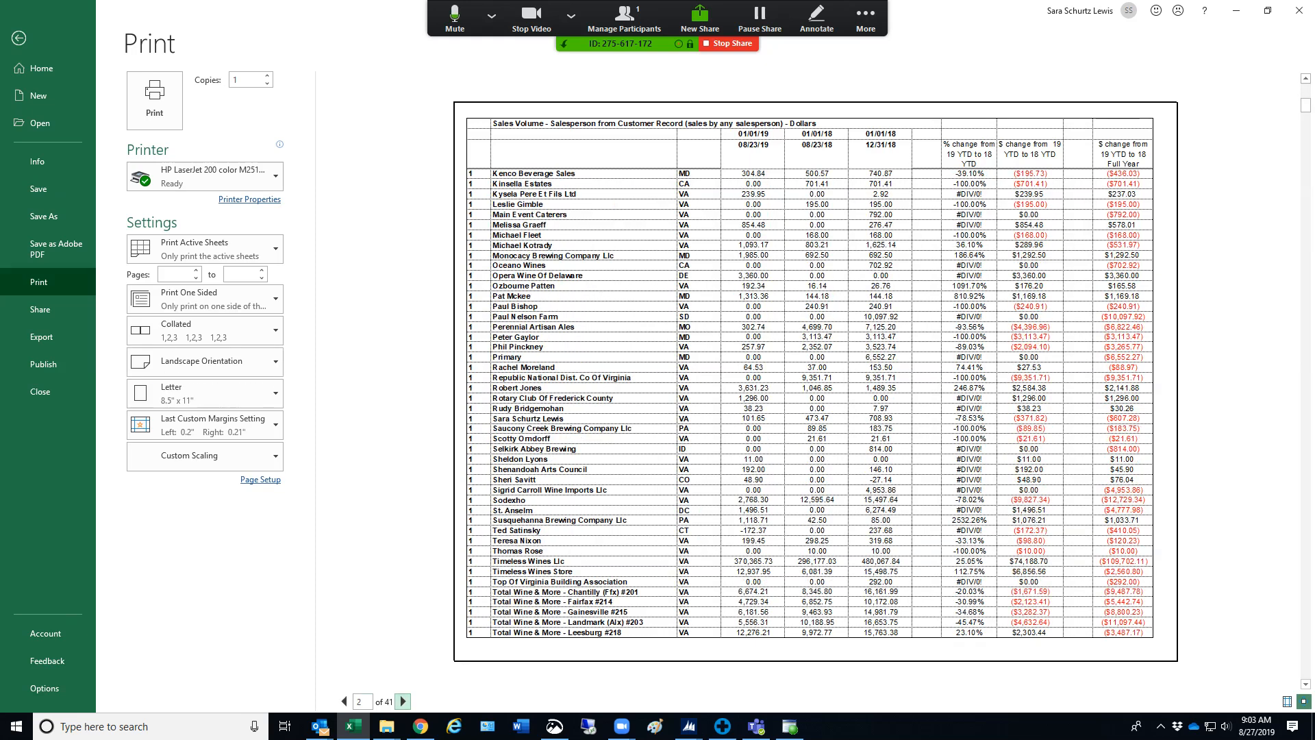
click(402, 701)
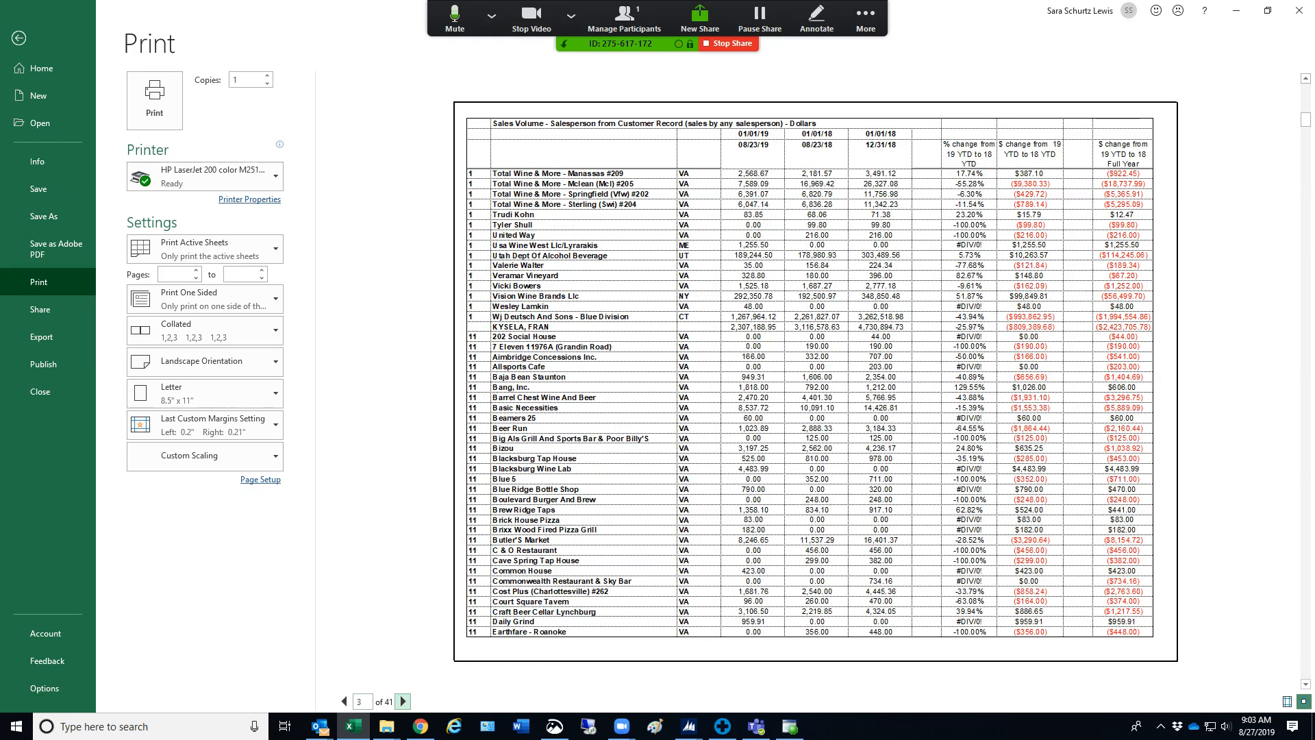
drag(1305, 119, 1306, 672)
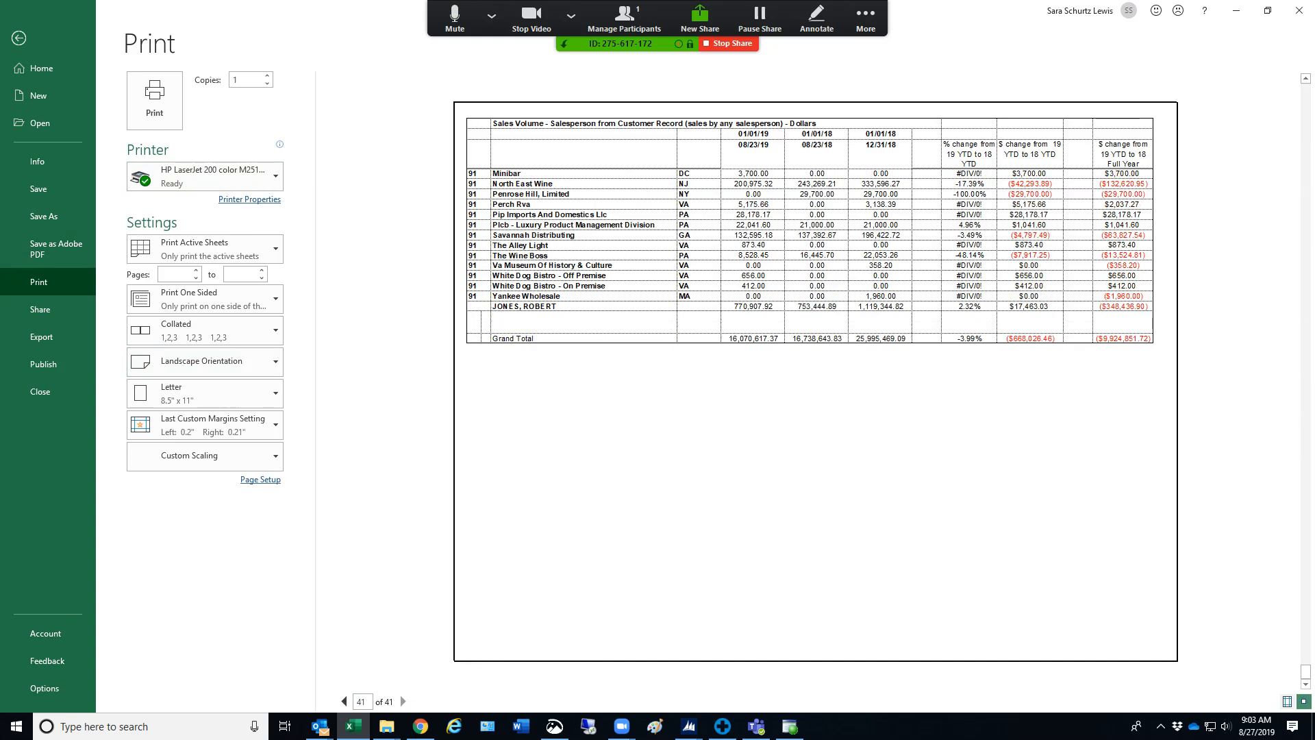
drag(1305, 672, 1305, 89)
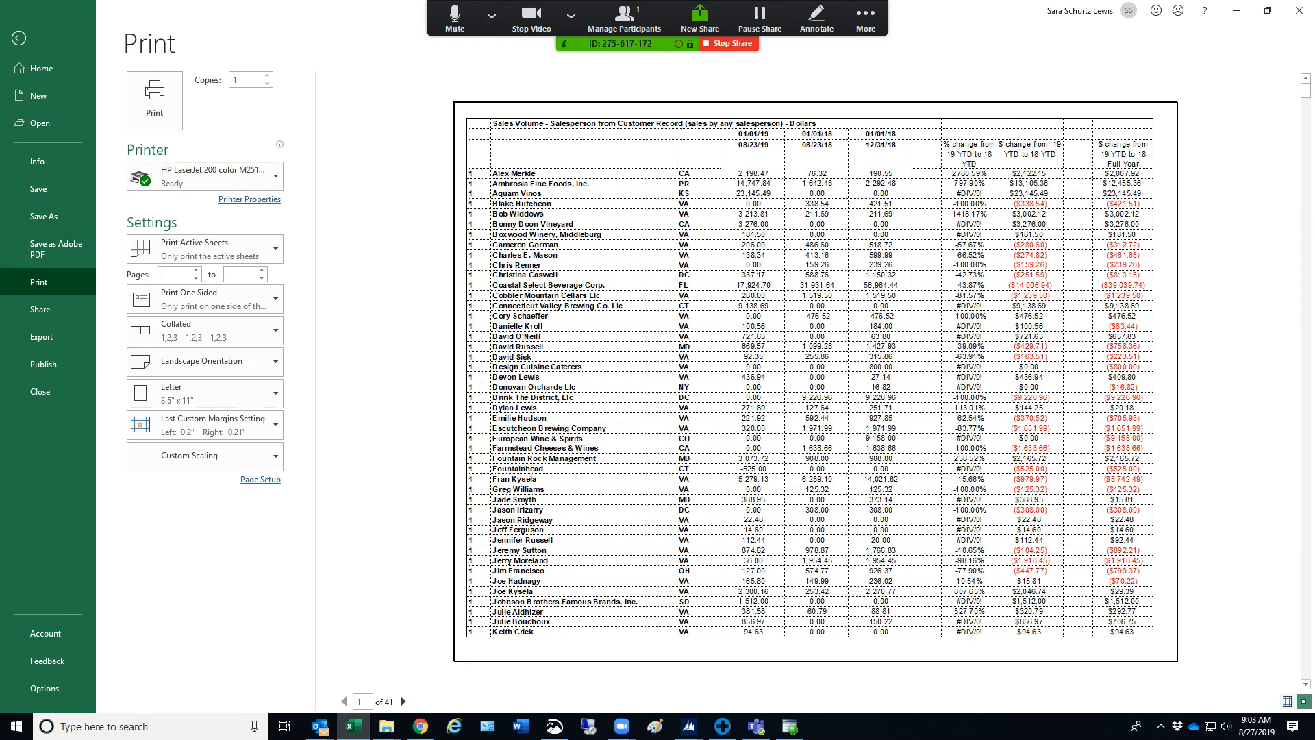
click(18, 38)
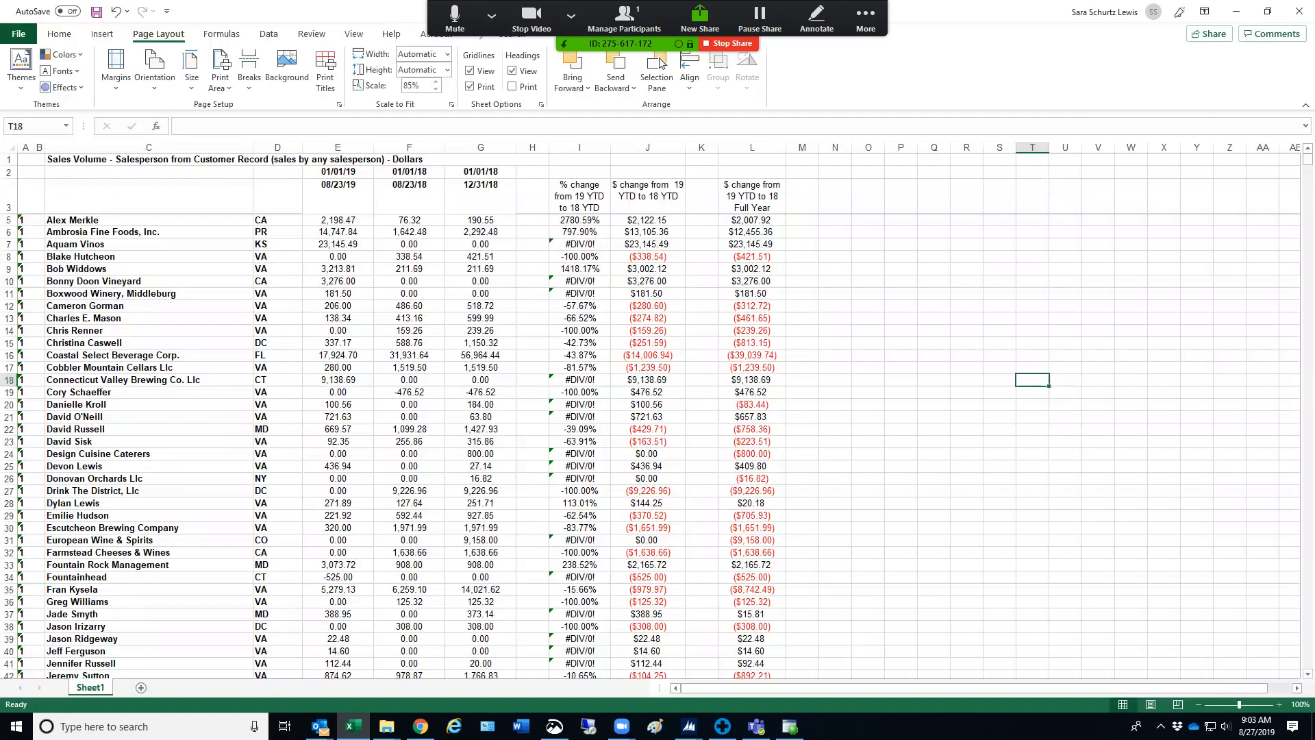